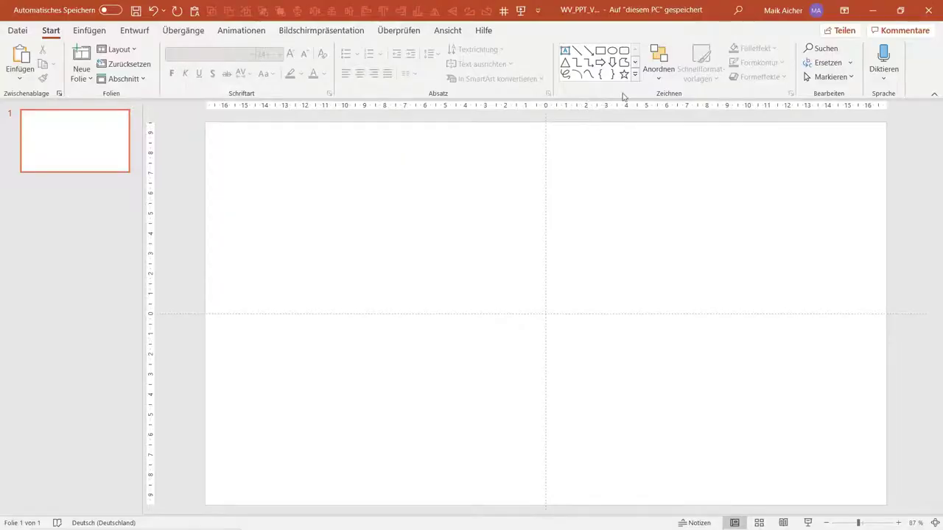
Step: Draw a Rechteck rectangle in the upper-middle of the slide and nudge it slightly right
click(635, 74)
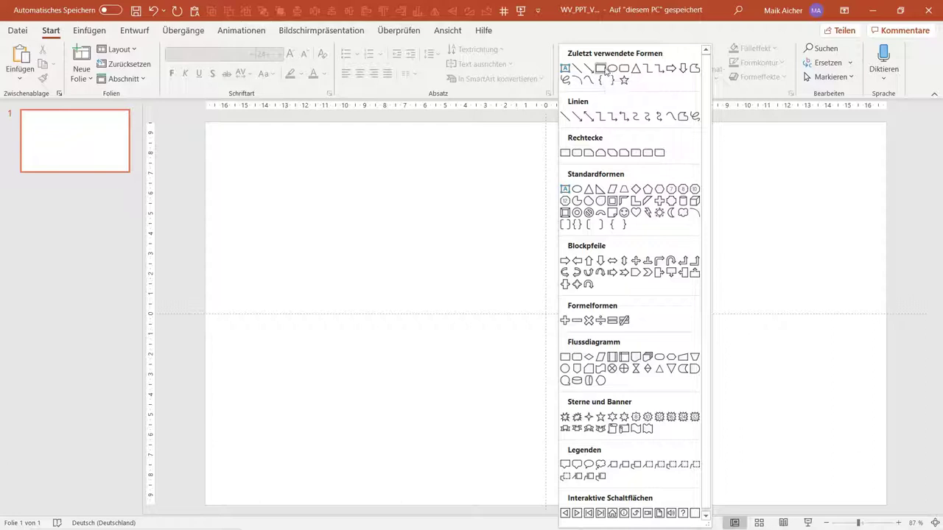
click(565, 154)
drag(290, 202, 523, 361)
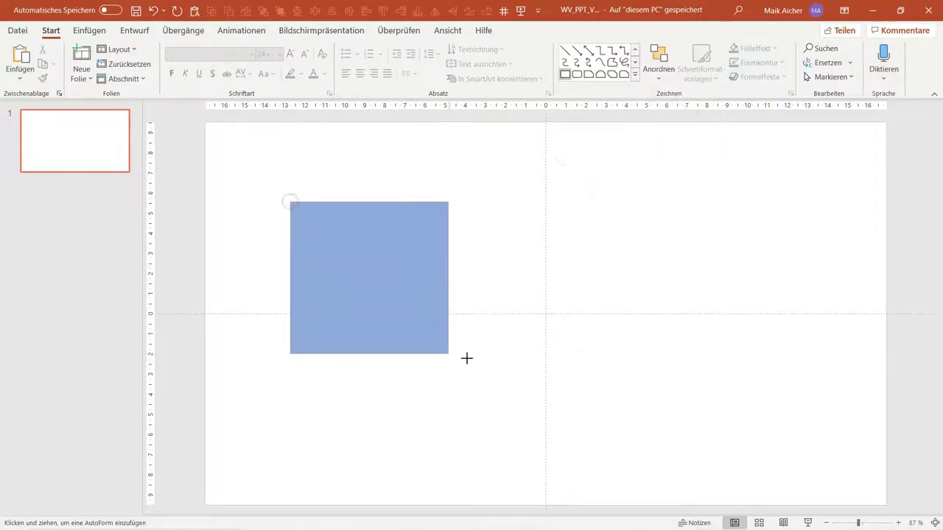
drag(421, 271, 471, 271)
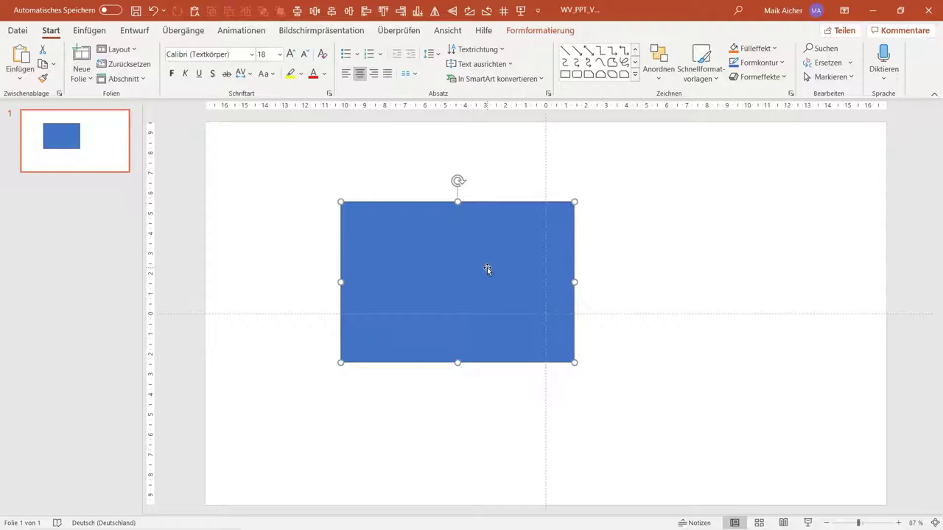
Step: Create a new blank presentation and delete its title and subtitle placeholders
click(17, 30)
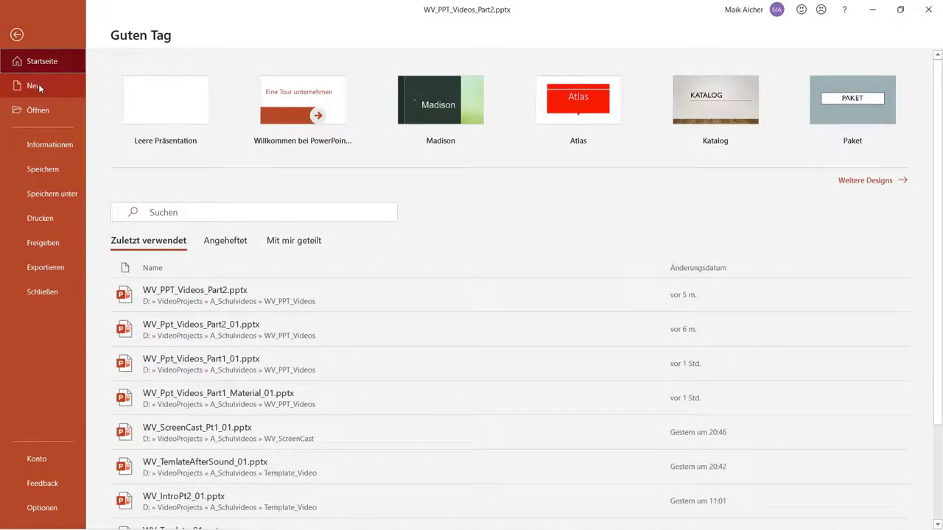
click(201, 98)
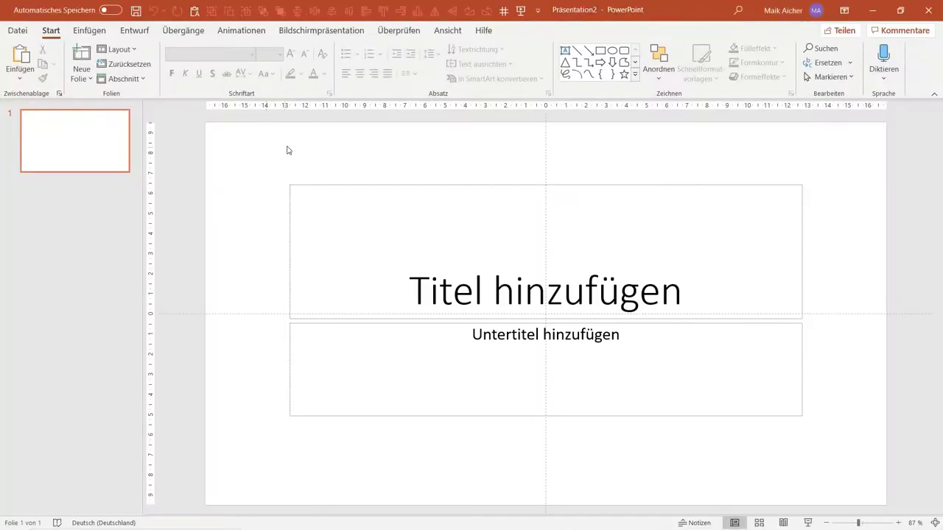
drag(251, 163, 854, 471)
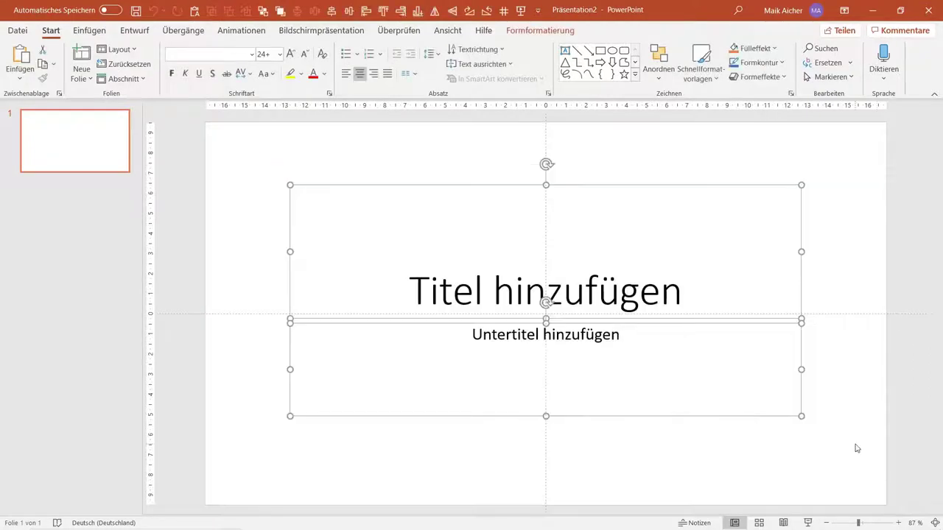
key(Delete)
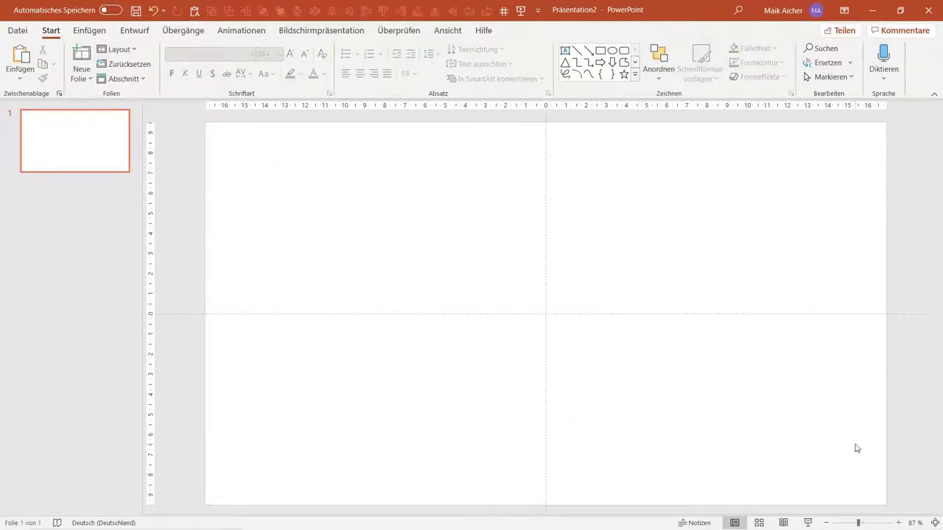
Step: Switch back to the original presentation with the blue rectangle
key(alt+Tab)
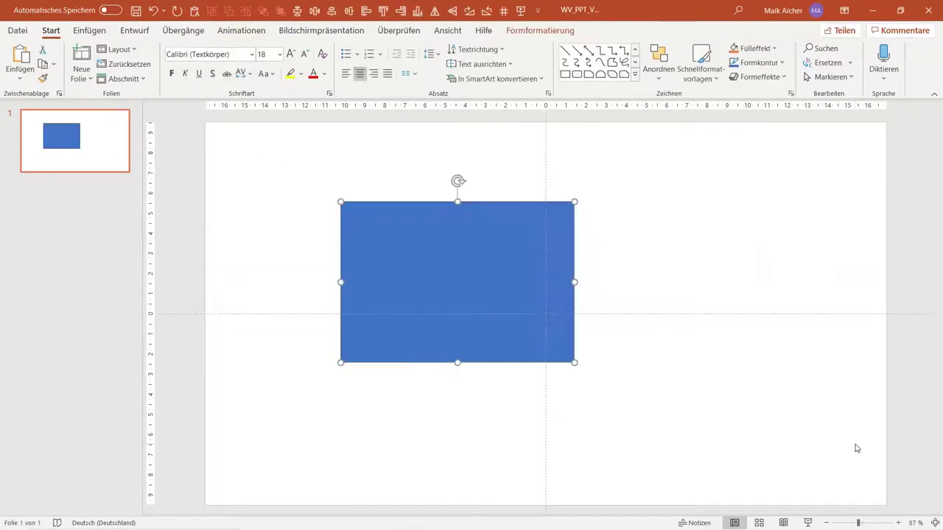
key(alt+Tab)
key(alt+Tab)
key(alt+Tab)
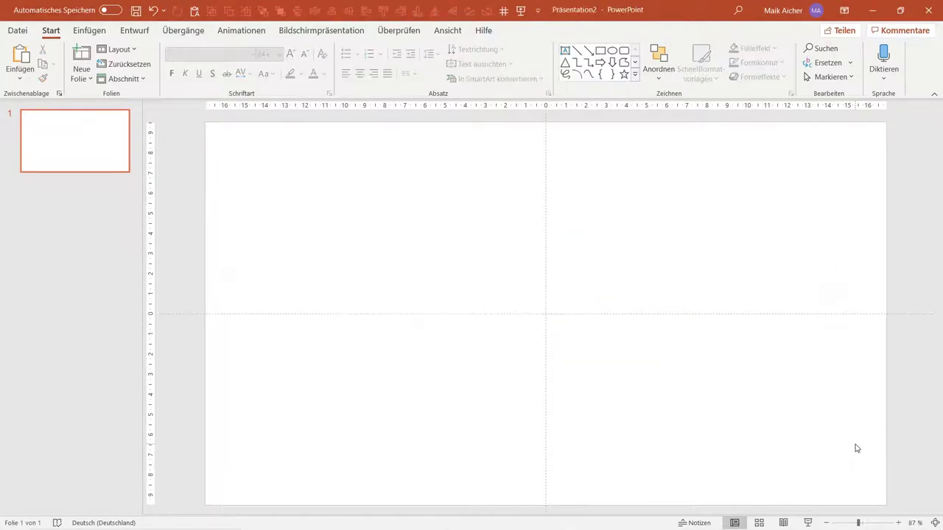
key(alt+Tab)
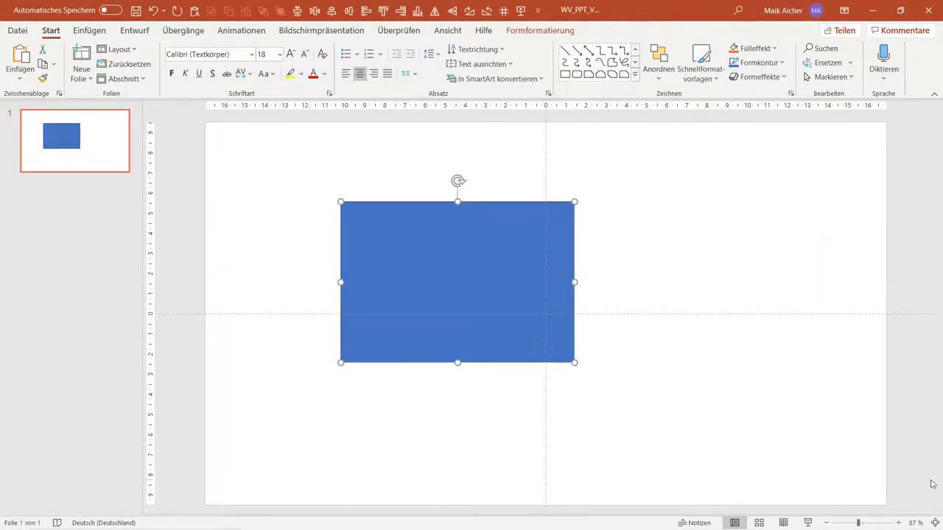
key(alt+Tab)
key(alt+Tab)
key(alt+Tab)
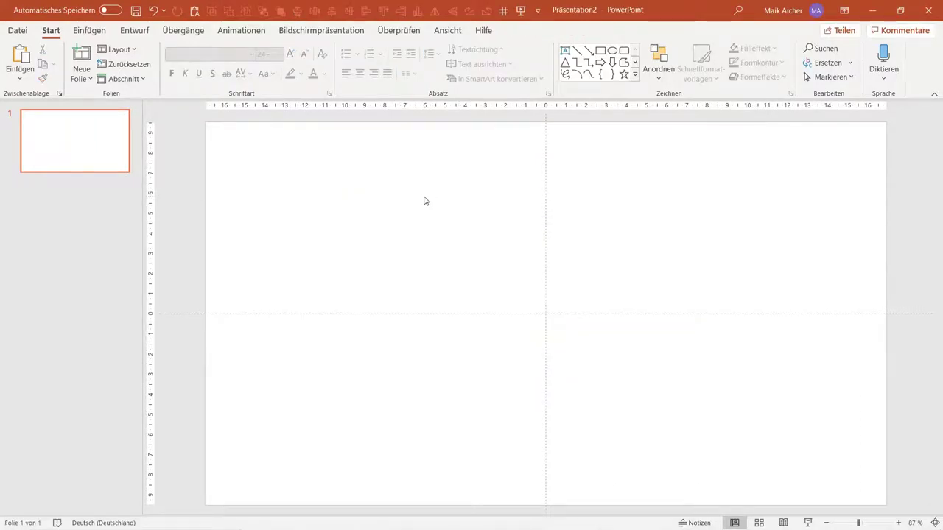
Step: Move the blue rectangle up and left so its bottom edge meets the slide's horizontal centre
key(alt+Tab)
key(alt+Tab)
click(592, 196)
click(449, 277)
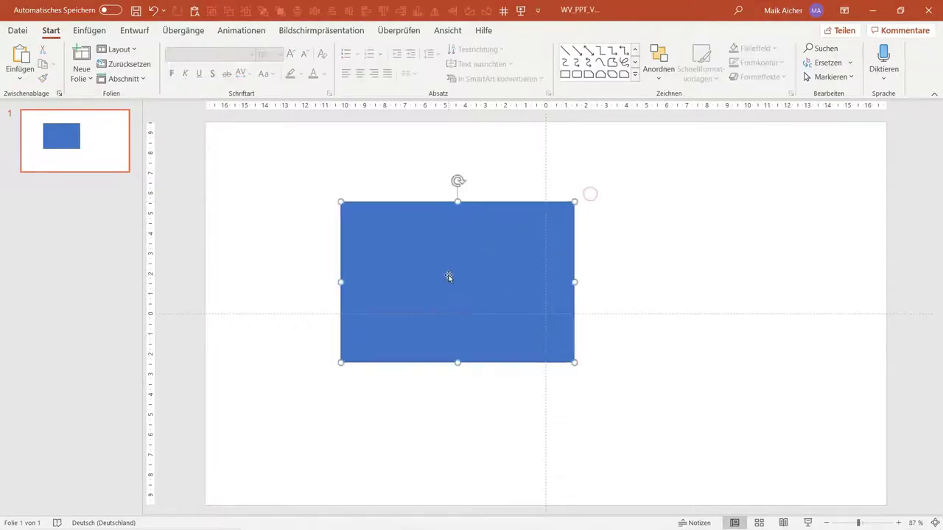
drag(449, 277, 421, 229)
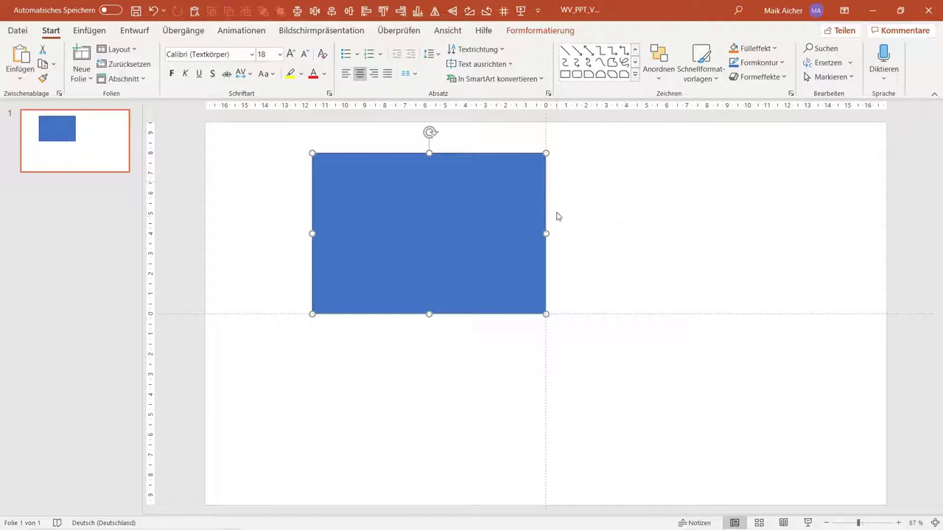
Step: Open Weitere Füllfarben and pick a lighter blue on the Benutzerdefiniert tab
click(776, 49)
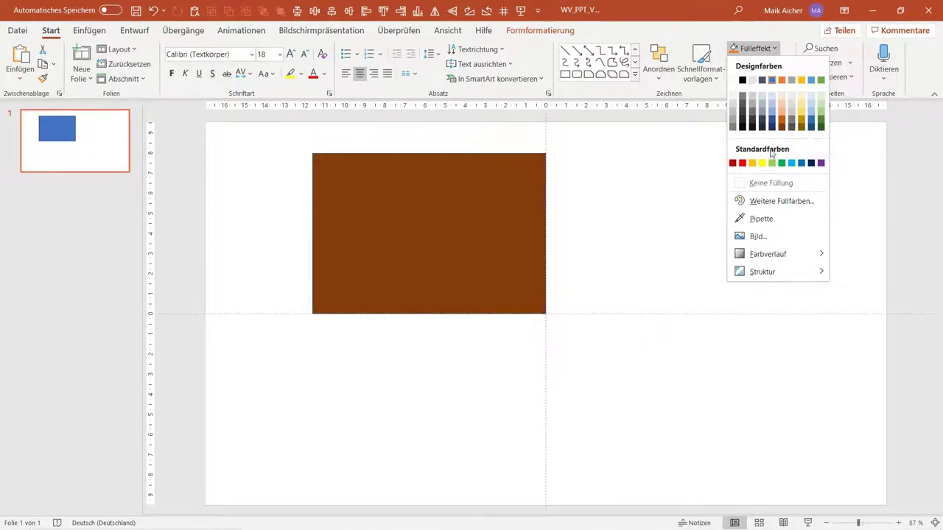
click(769, 204)
drag(258, 130, 361, 126)
click(280, 144)
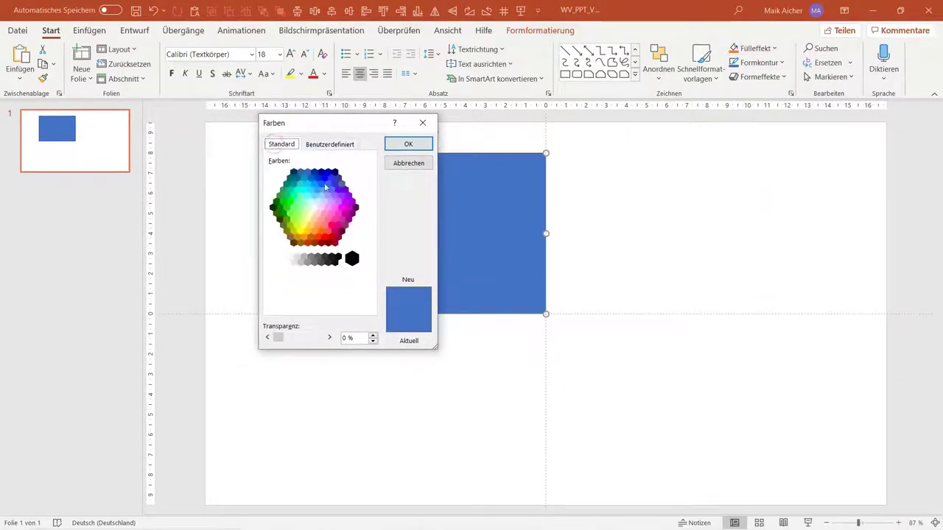
click(331, 145)
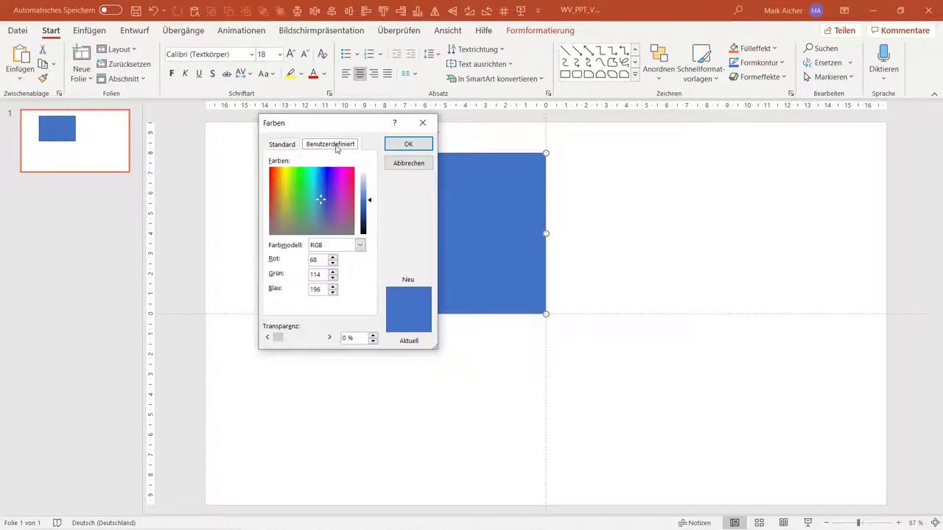
click(317, 193)
drag(370, 200, 373, 204)
Step: Fine-tune the custom colour to RGB 56, 131, 189 and apply it to the rectangle
click(333, 261)
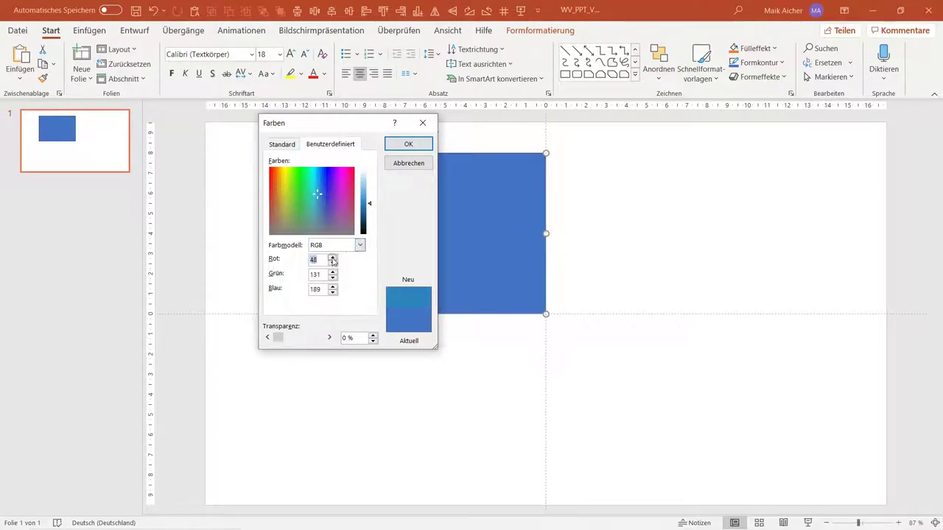
click(332, 258)
click(332, 257)
click(332, 258)
click(332, 258)
drag(281, 342, 275, 340)
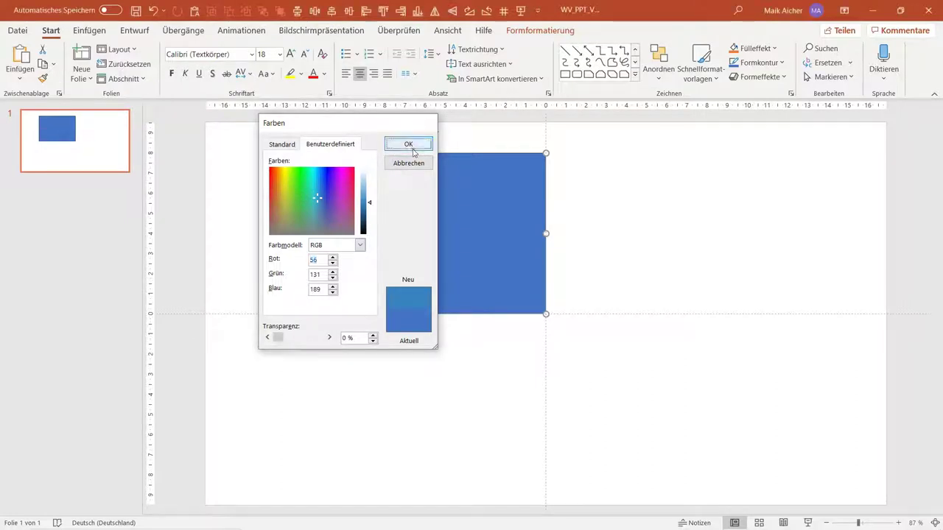
click(410, 145)
click(637, 205)
click(466, 214)
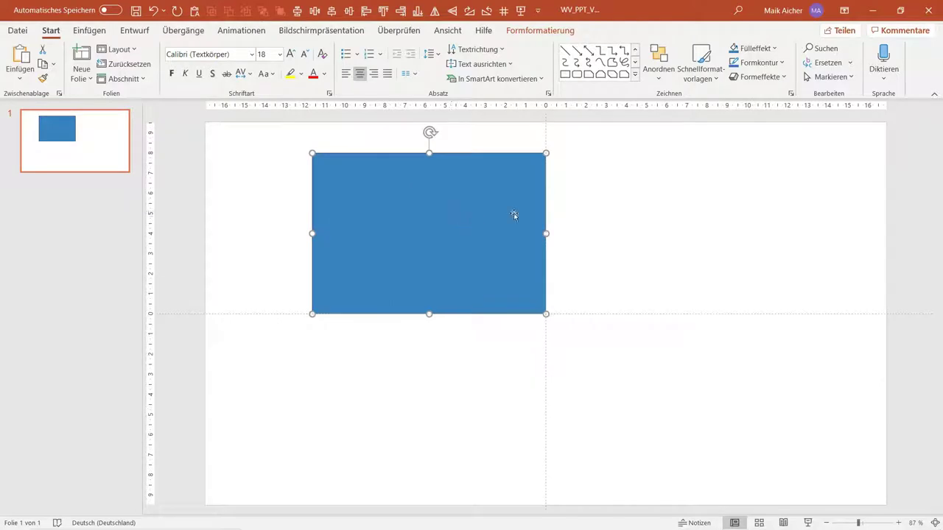
Step: Copy and paste the blue rectangle, offsetting the copy down-right so it overlaps the original
right_click(450, 235)
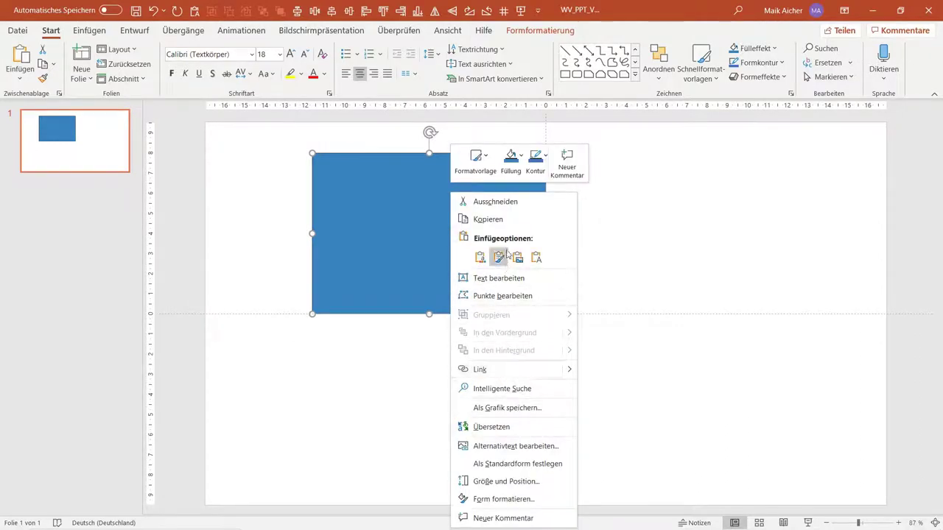
click(656, 219)
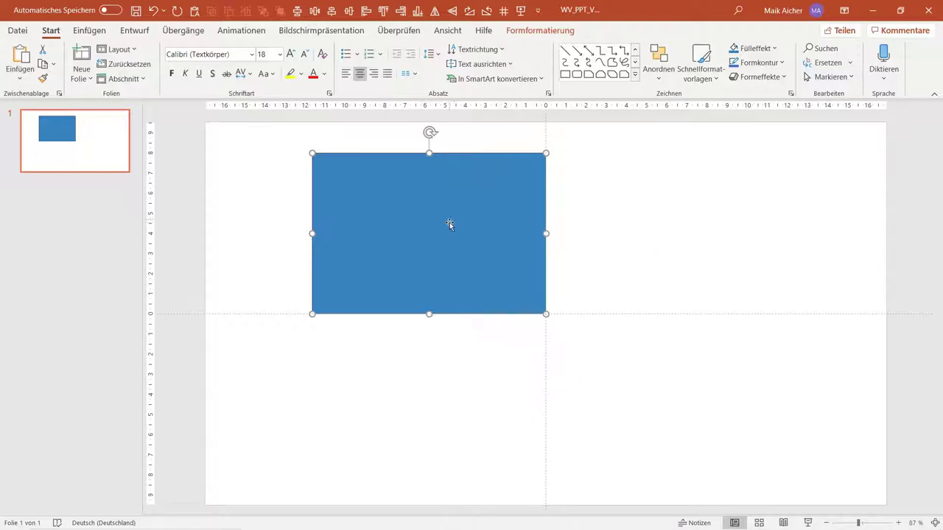
key(ctrl+v)
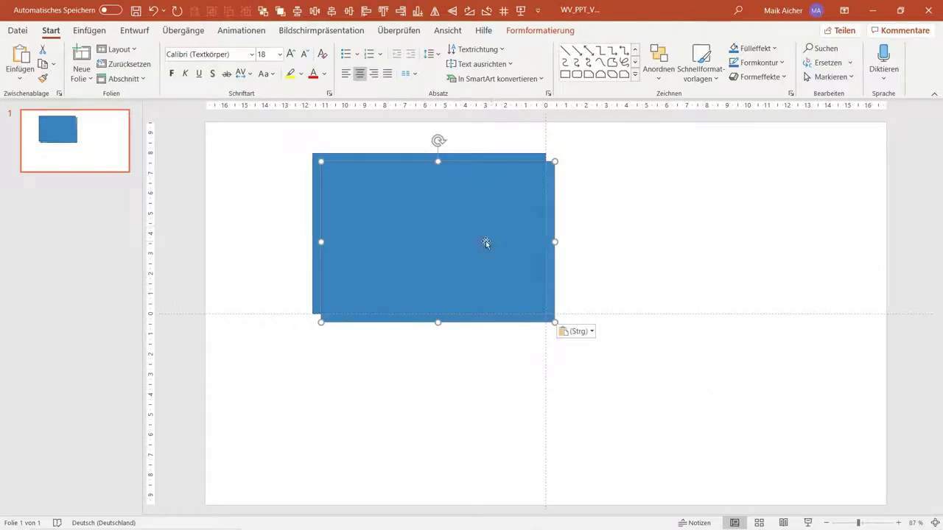
click(642, 212)
click(436, 233)
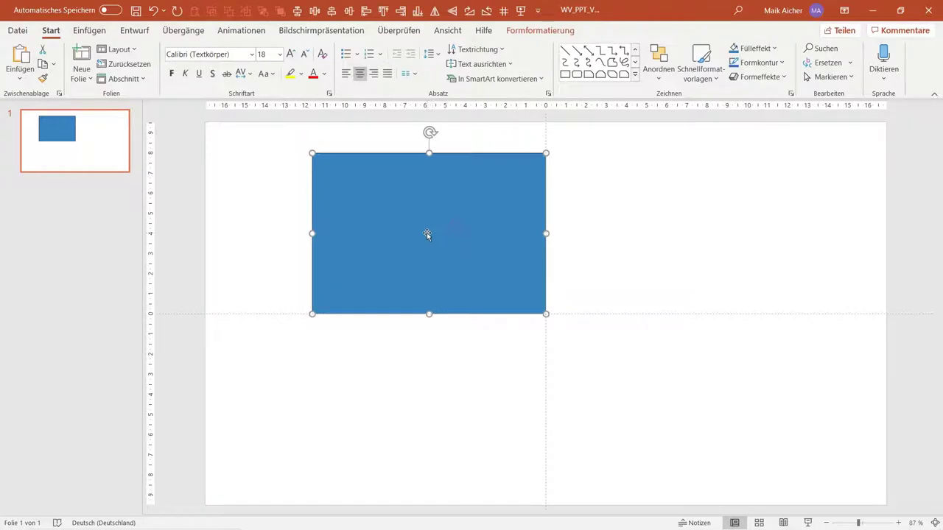
drag(397, 214, 496, 274)
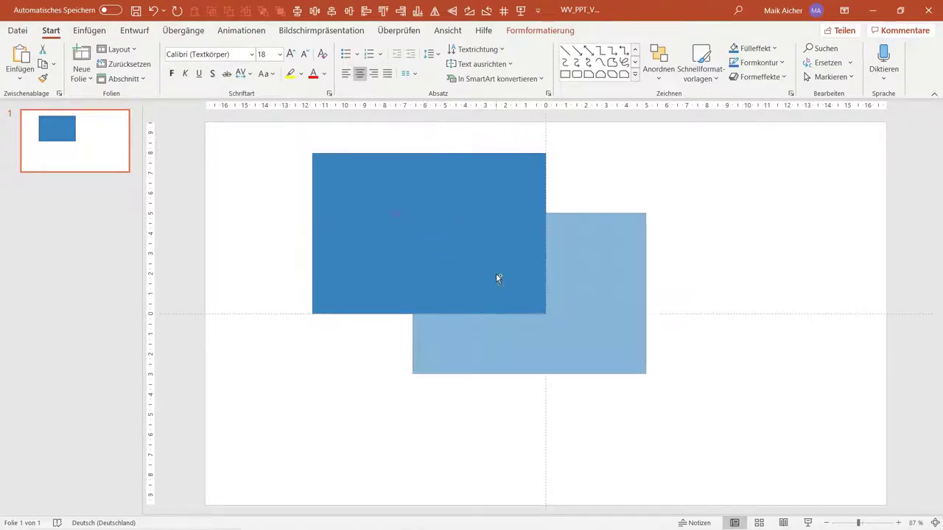
click(690, 231)
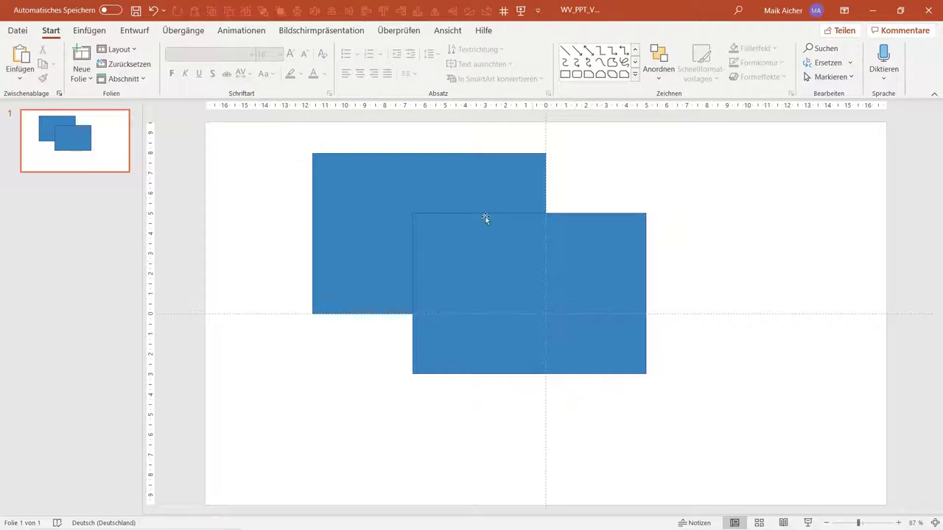
click(477, 236)
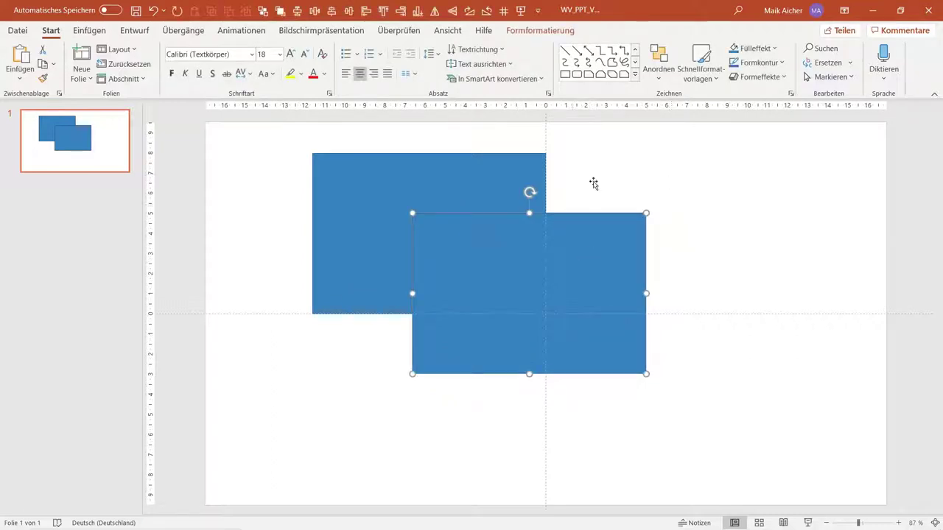
Step: Give the front rectangle a red fill at 64% transparency and place it over the blue one
click(769, 48)
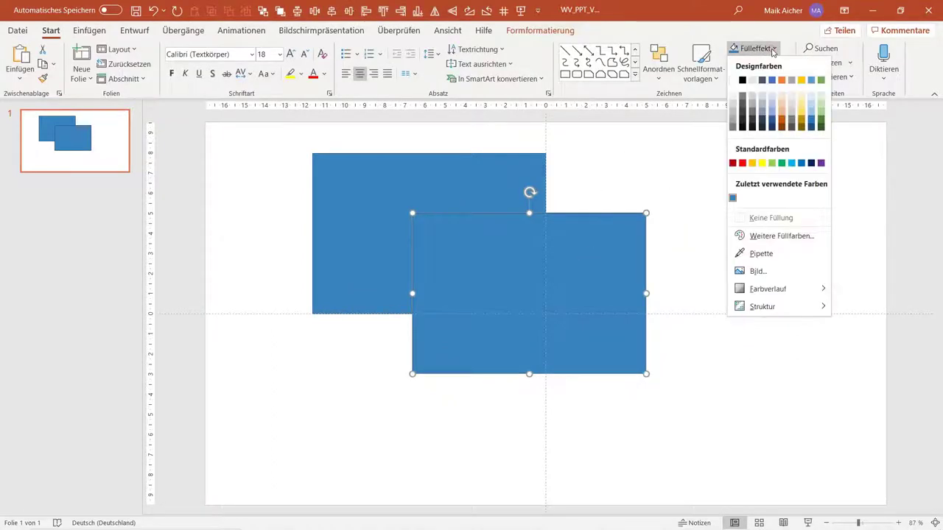
click(773, 237)
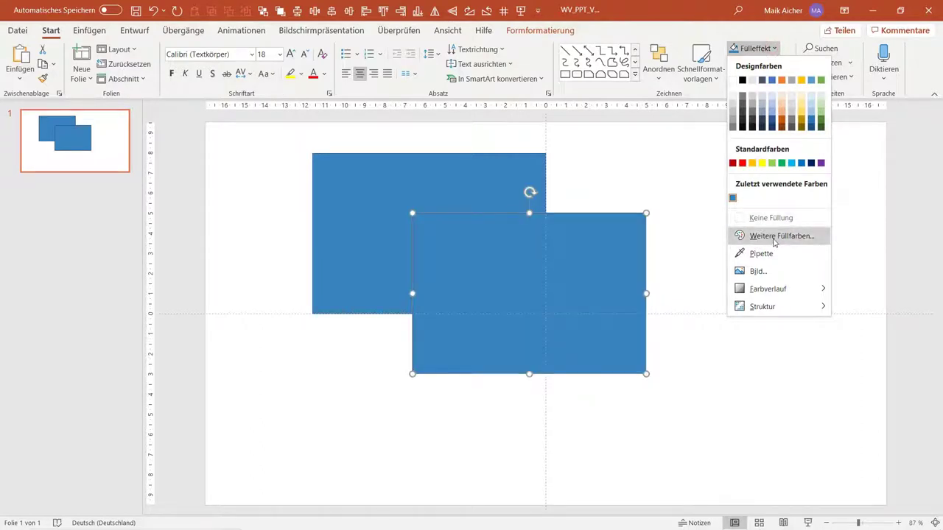
mouse_move(333, 191)
mouse_down()
mouse_move(354, 193)
mouse_move(355, 169)
mouse_up()
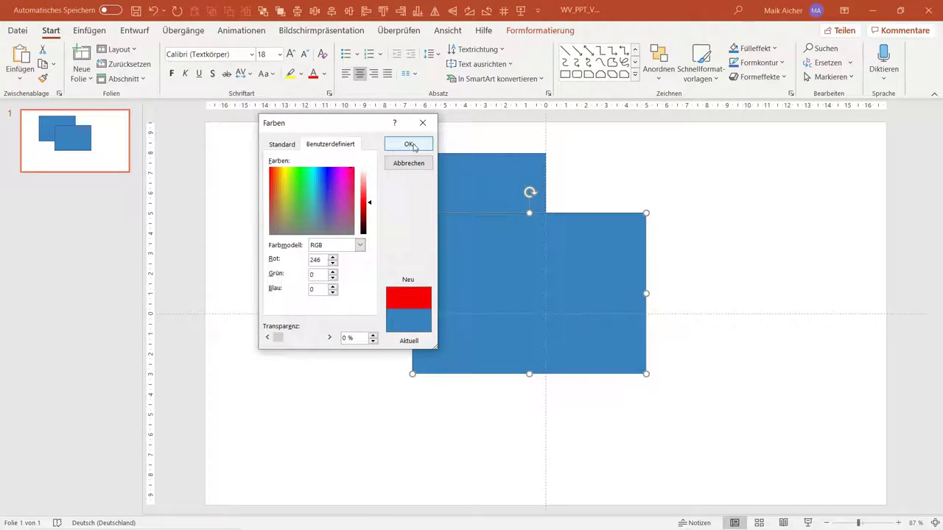
drag(278, 338, 309, 337)
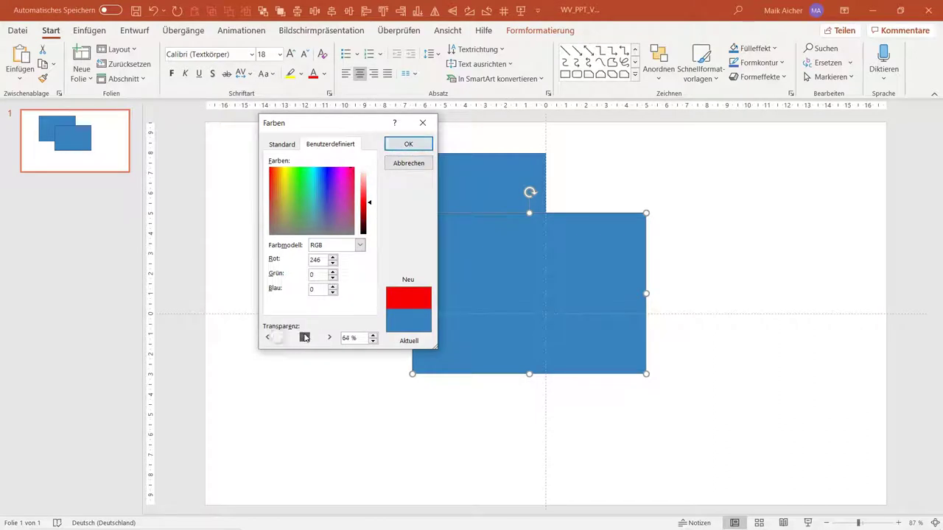
click(408, 144)
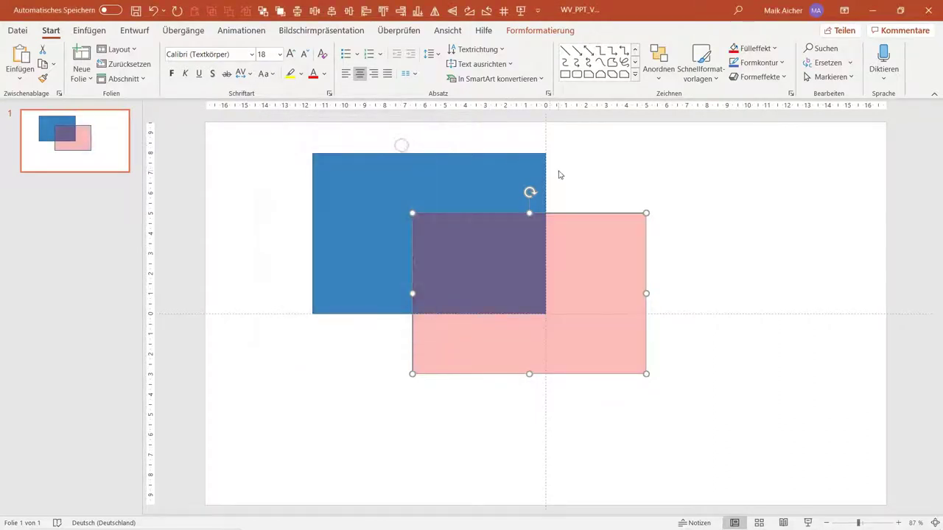
click(558, 171)
mouse_move(585, 257)
mouse_down()
mouse_move(420, 289)
mouse_move(584, 254)
mouse_up()
click(587, 257)
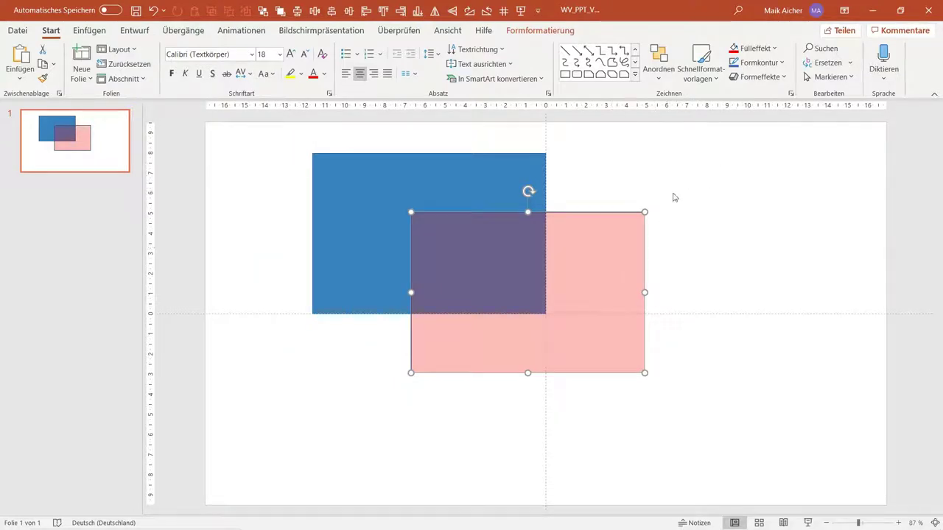
Step: Delete the pink copy and give the blue rectangle a red outline
key(Delete)
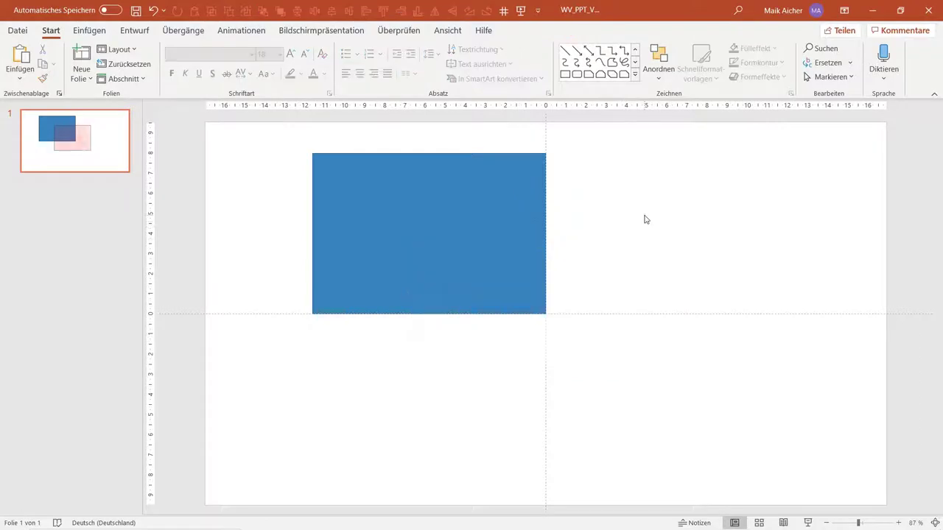
click(473, 251)
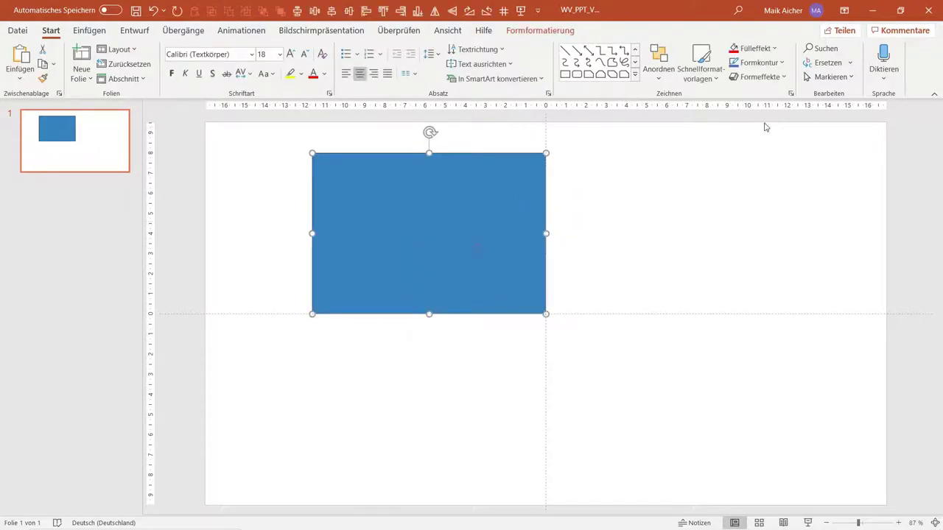
click(780, 63)
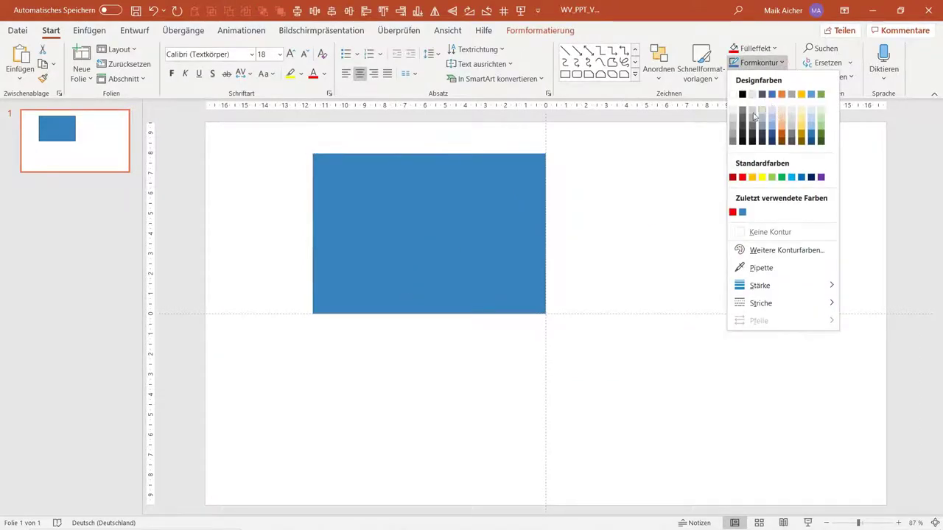
click(742, 177)
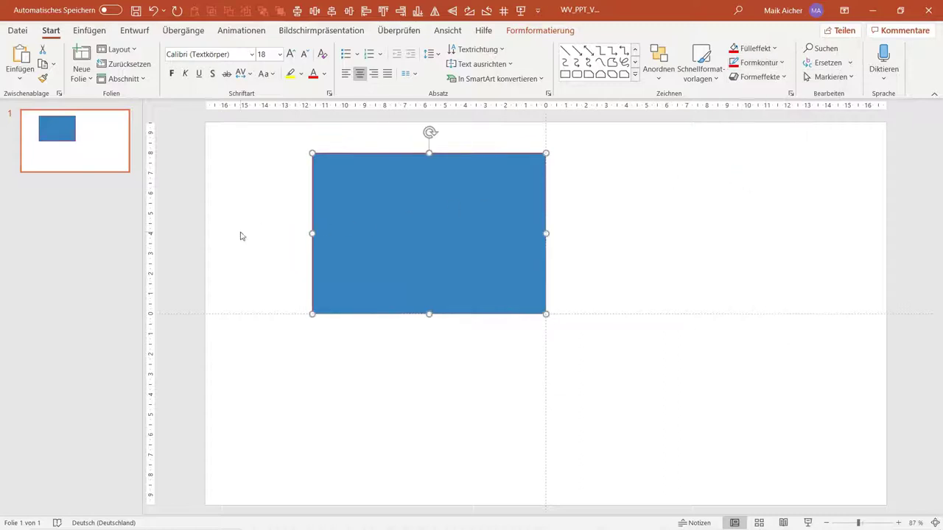
Step: Set the rectangle's fill to Keine Füllung, leaving only the red frame
scroll(241, 236, up, 2)
scroll(242, 232, up, 5)
scroll(247, 227, up, 5)
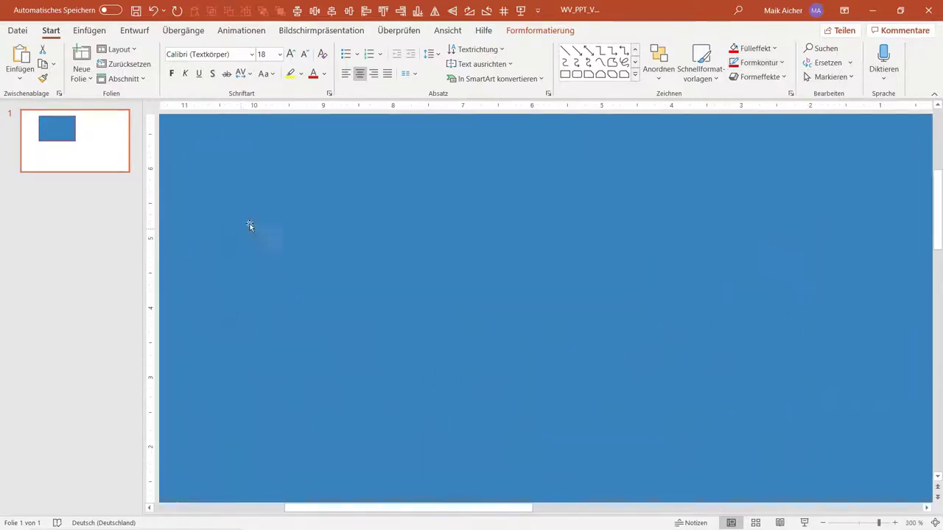
click(242, 507)
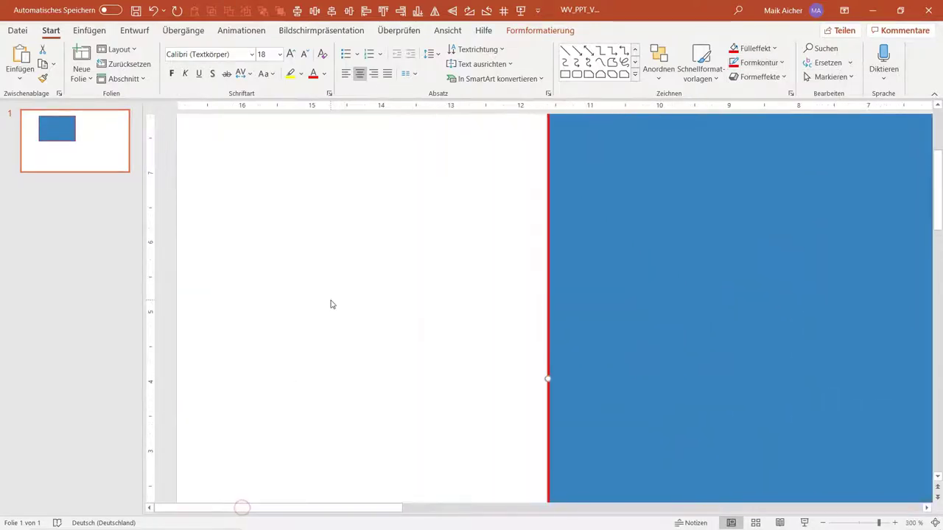
scroll(328, 311, up, 2)
click(525, 196)
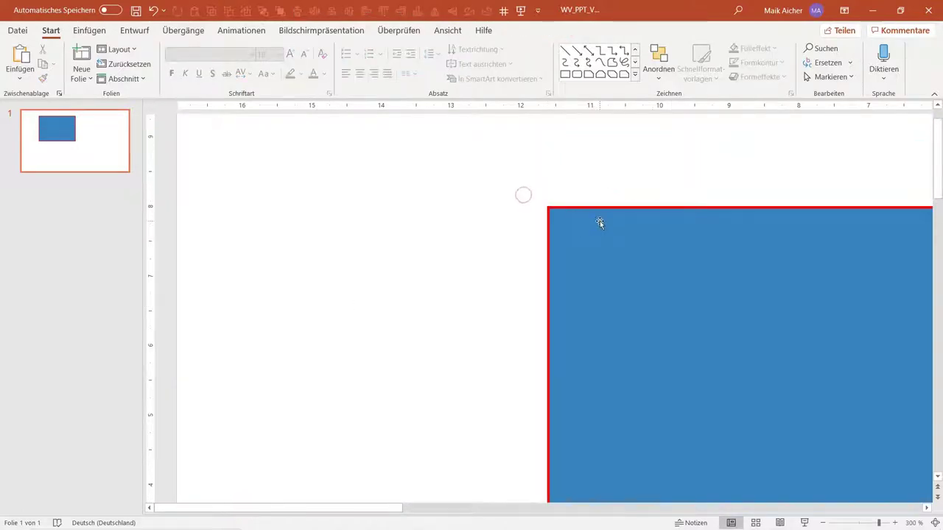
scroll(599, 221, down, 5)
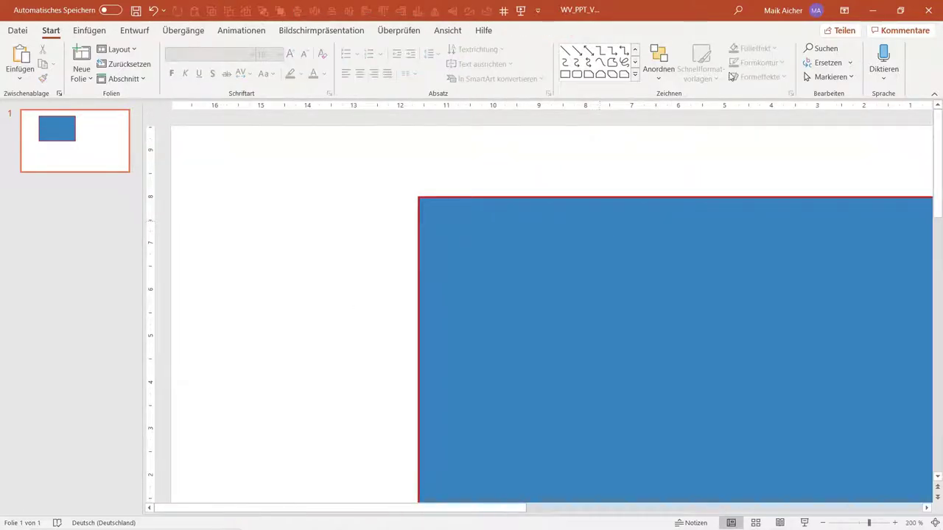
click(551, 240)
click(759, 48)
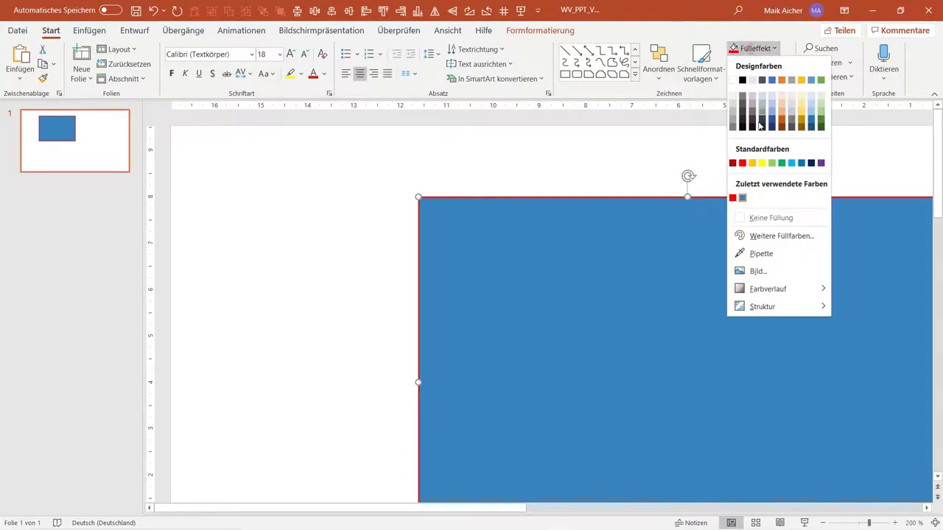
click(736, 217)
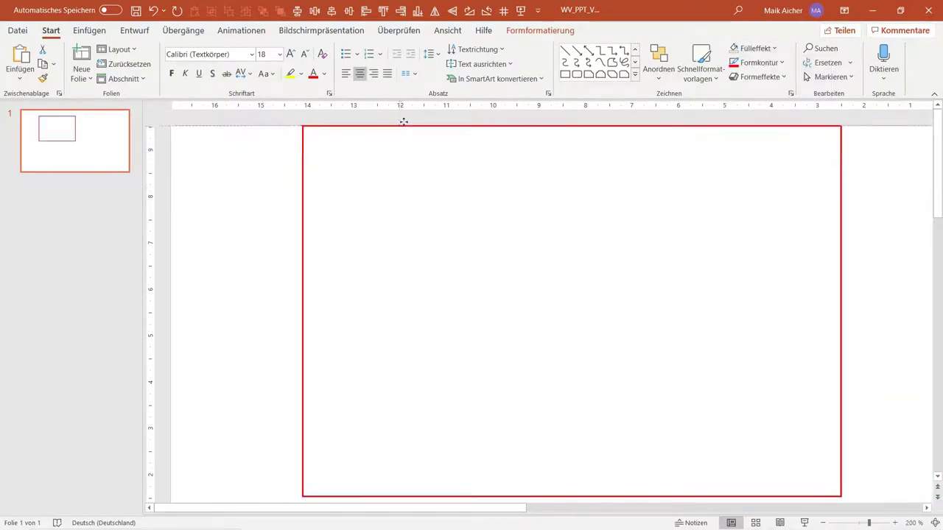
Step: Shrink the red-framed rectangle from its top-left corner and fill it with a light blue theme colour
mouse_move(517, 200)
mouse_down()
mouse_move(404, 123)
mouse_move(452, 238)
mouse_up()
scroll(405, 137, up, 1)
click(445, 225)
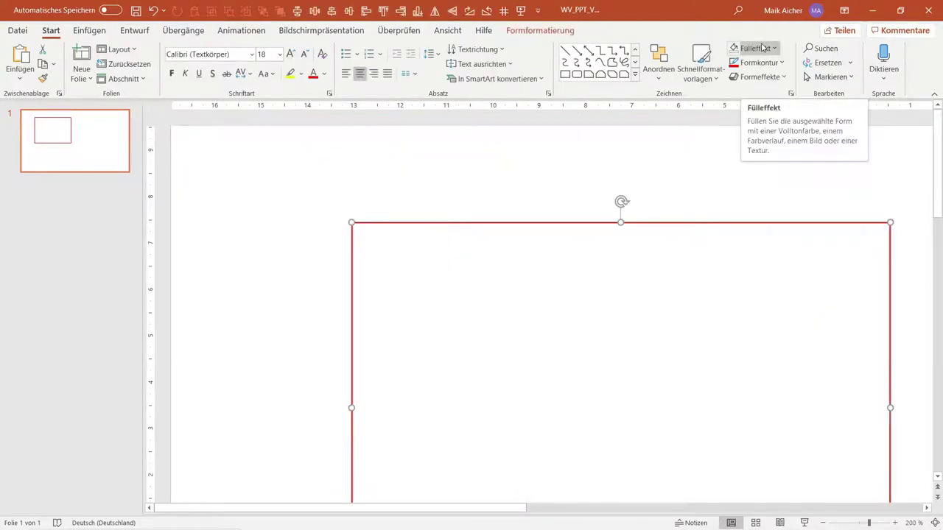
ctrl+scroll(597, 178, down, 4)
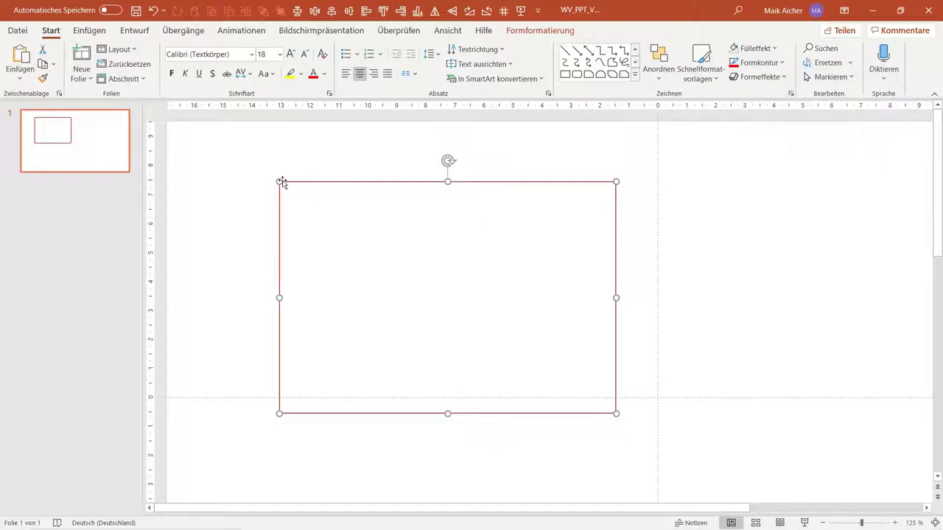
drag(281, 181, 421, 274)
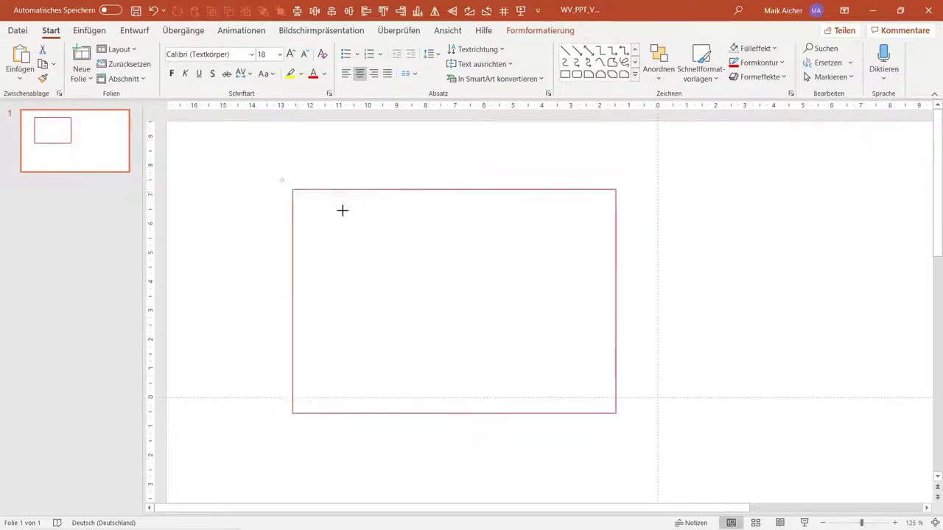
click(746, 49)
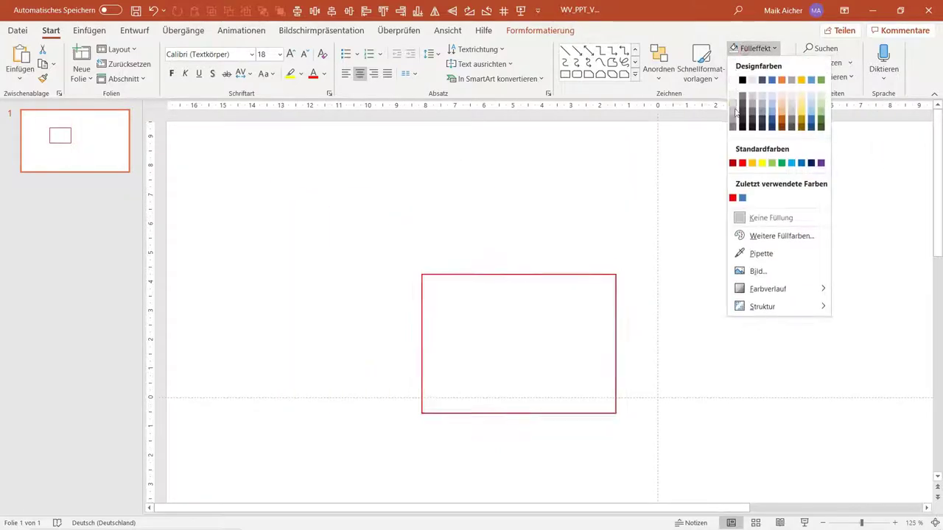
click(774, 110)
Step: Change the rectangle's outline to dark blue and move it up and to the left
click(682, 161)
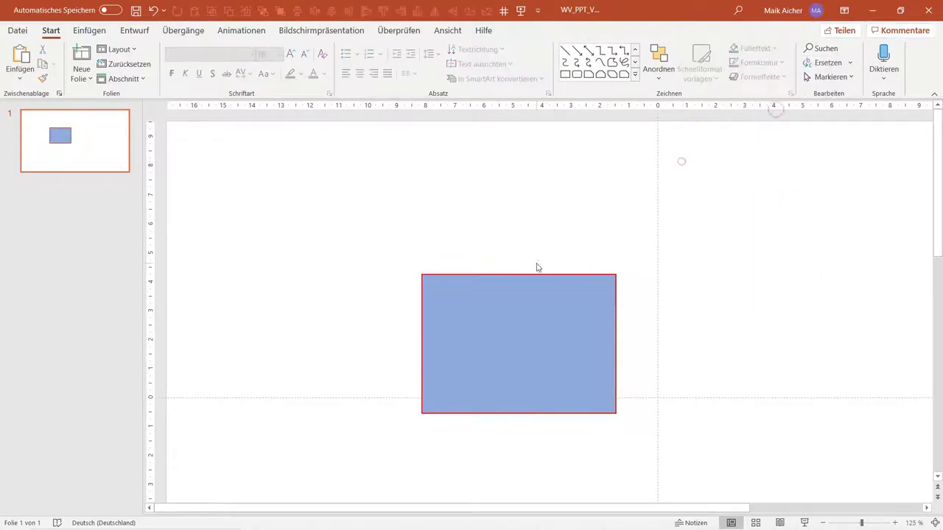
click(537, 270)
click(754, 62)
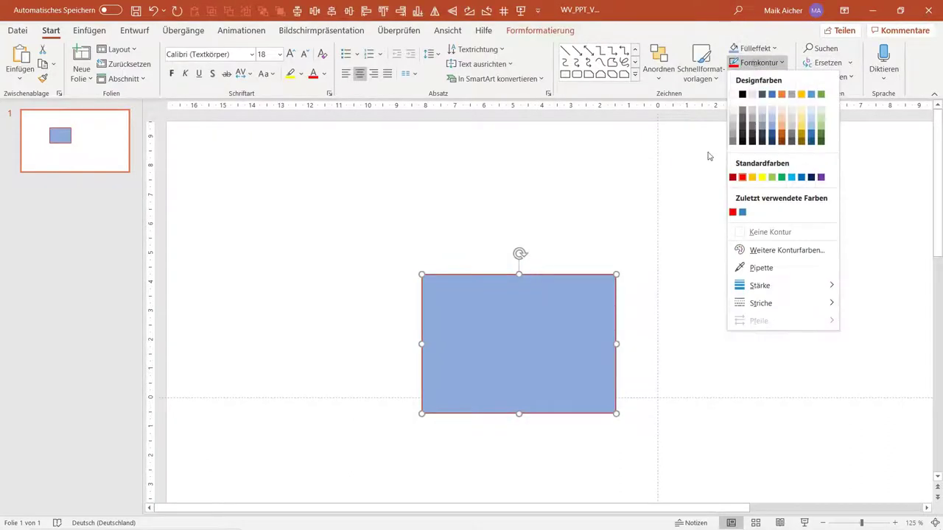
click(771, 140)
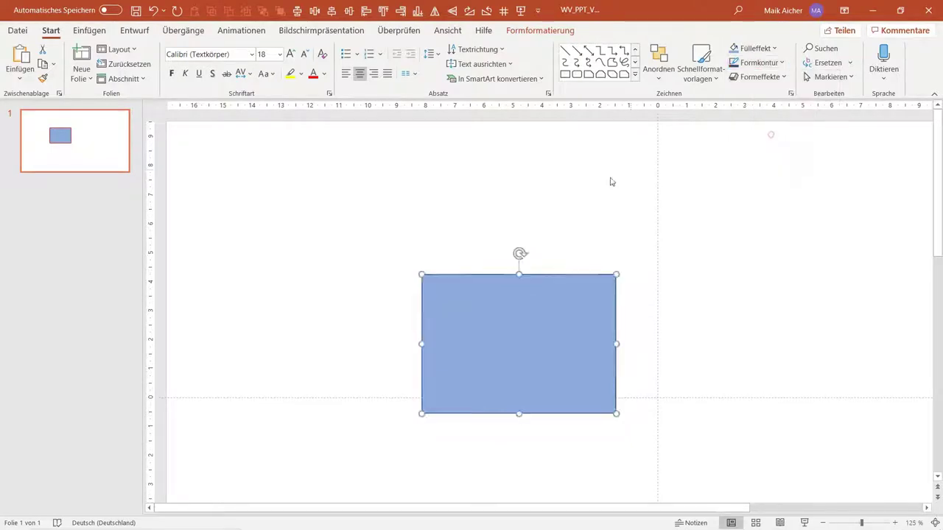
drag(529, 292, 466, 240)
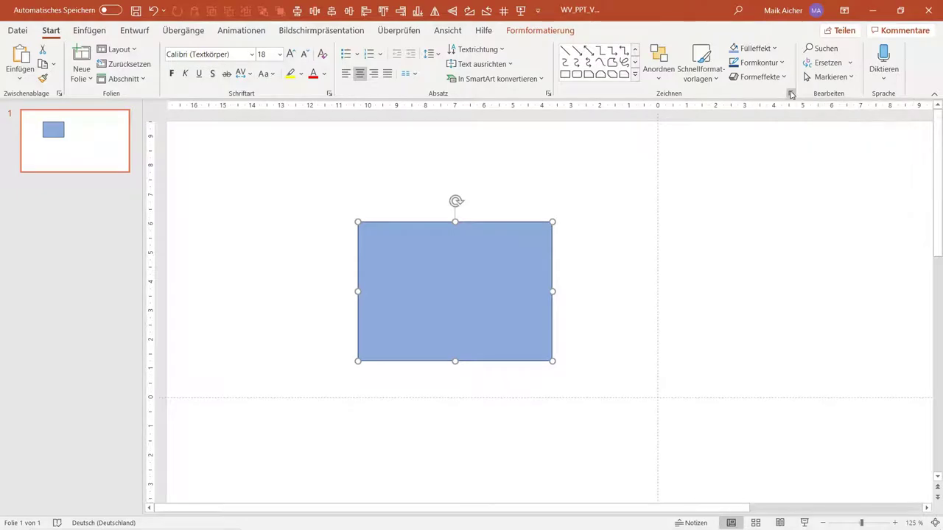
Step: Open the Format Shape pane and expand its Füllung and Linie sections
click(792, 94)
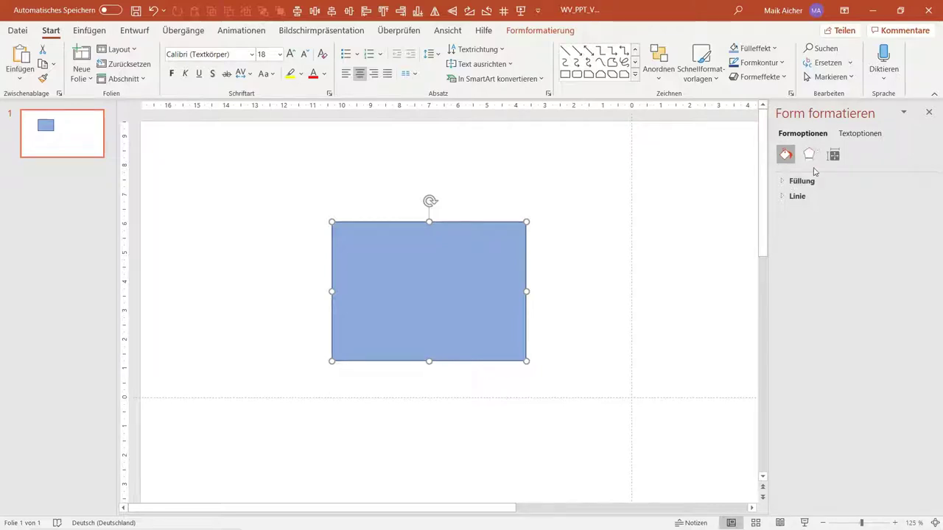
click(795, 181)
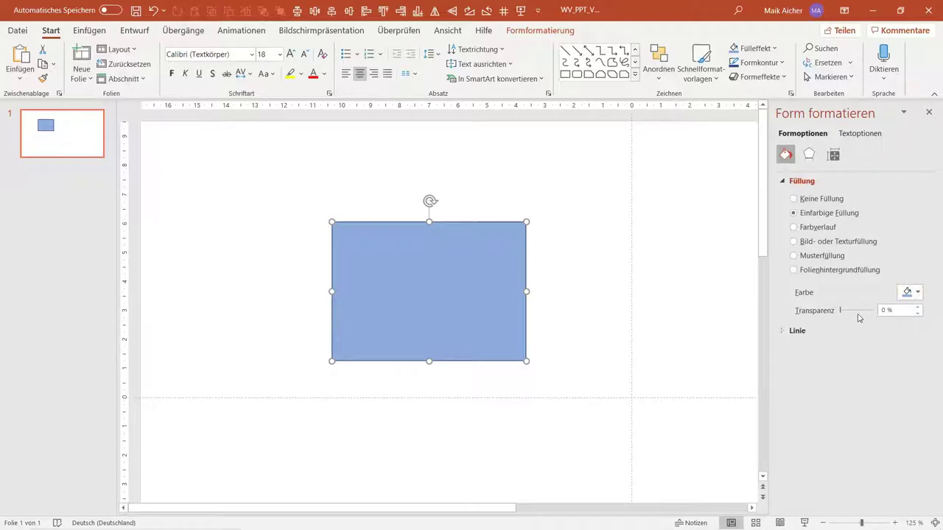
click(787, 331)
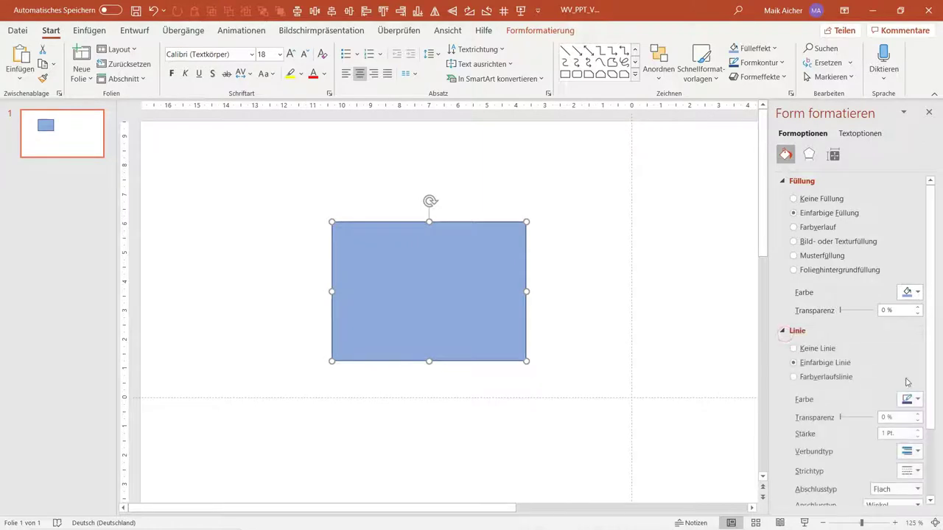
scroll(884, 396, down, 1)
scroll(848, 378, up, 1)
Step: Raise the outline weight to 3,25 Pt, then step it back down to 1 Pt
click(918, 432)
click(918, 431)
click(918, 431)
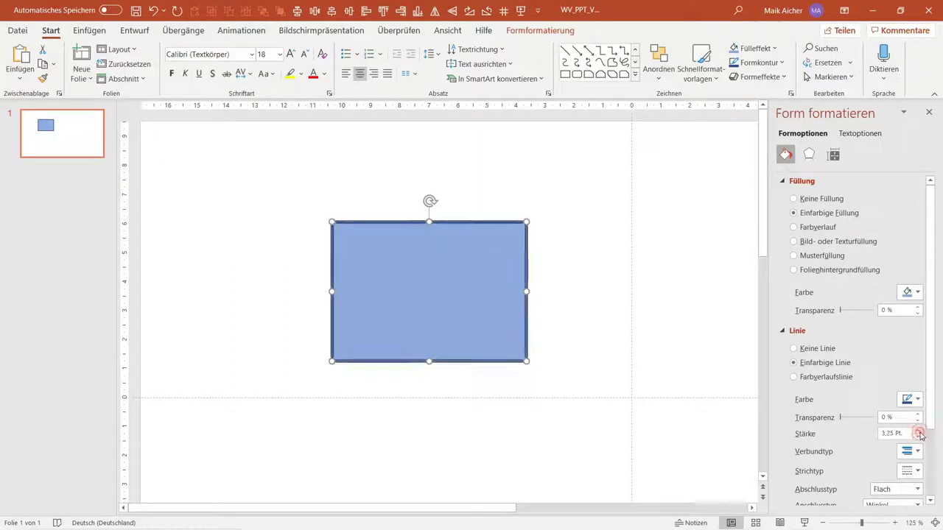
click(918, 432)
click(918, 437)
click(918, 437)
click(918, 437)
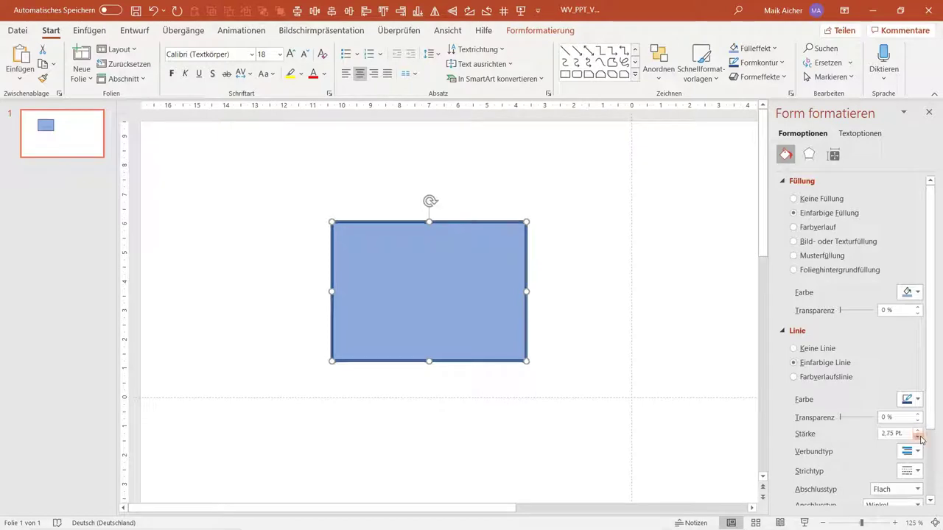
click(918, 437)
click(918, 437)
click(918, 437)
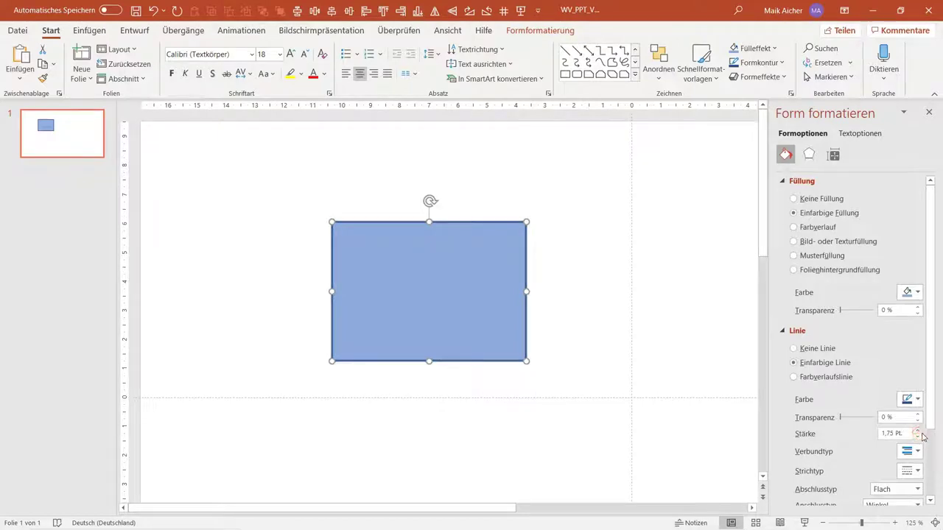
click(918, 437)
click(918, 437)
click(918, 437)
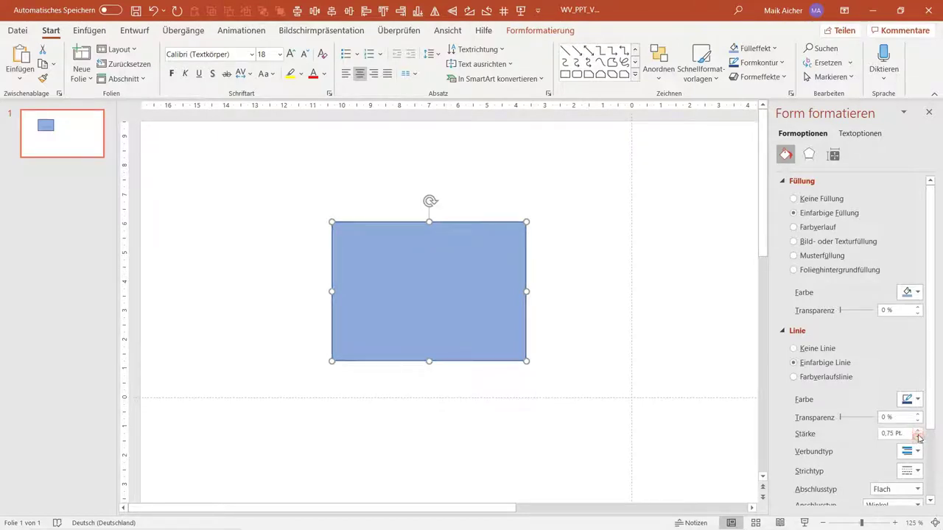
click(608, 397)
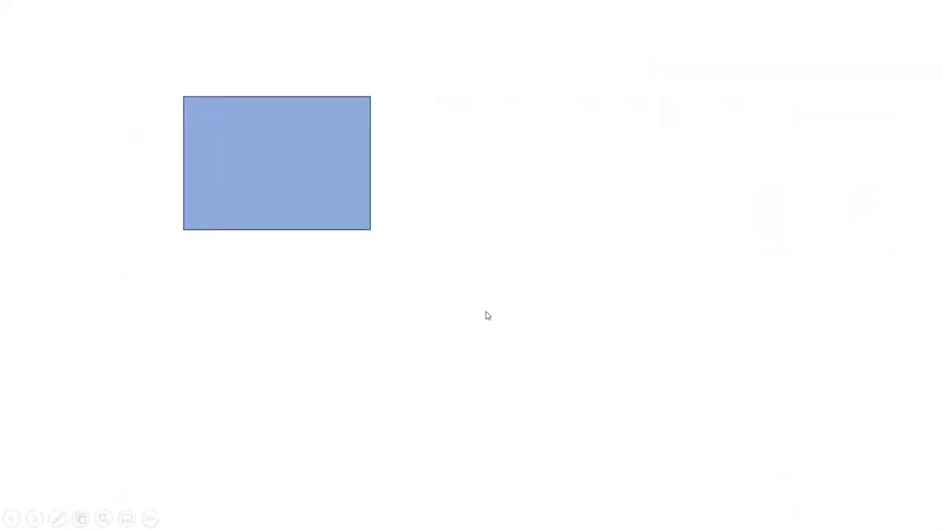
Step: Thicken the rectangle's outline to 2 pt and preview the slide as a slideshow
key(Escape)
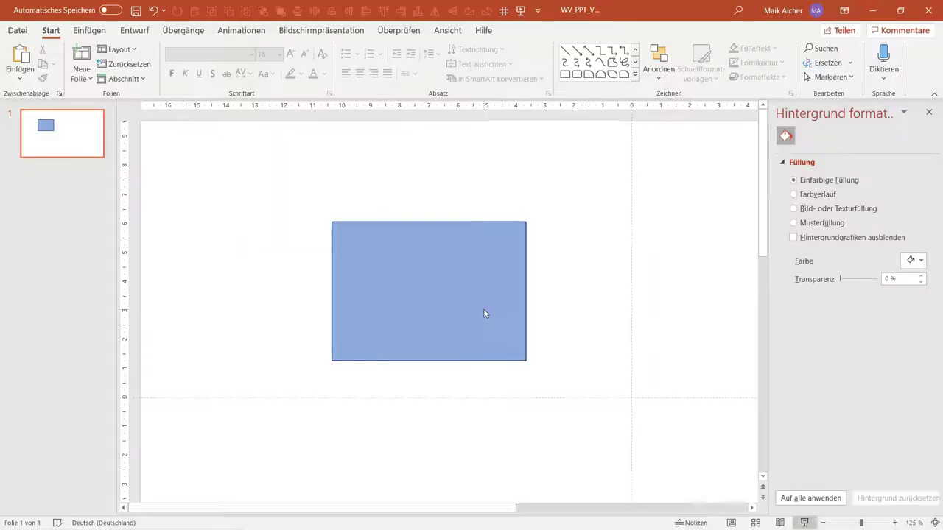
click(484, 314)
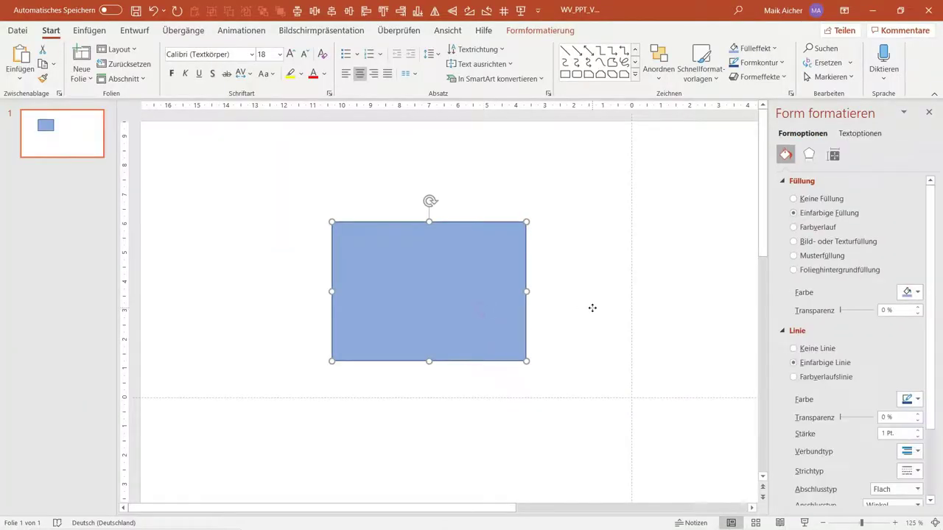
click(918, 431)
click(917, 431)
click(918, 431)
click(565, 382)
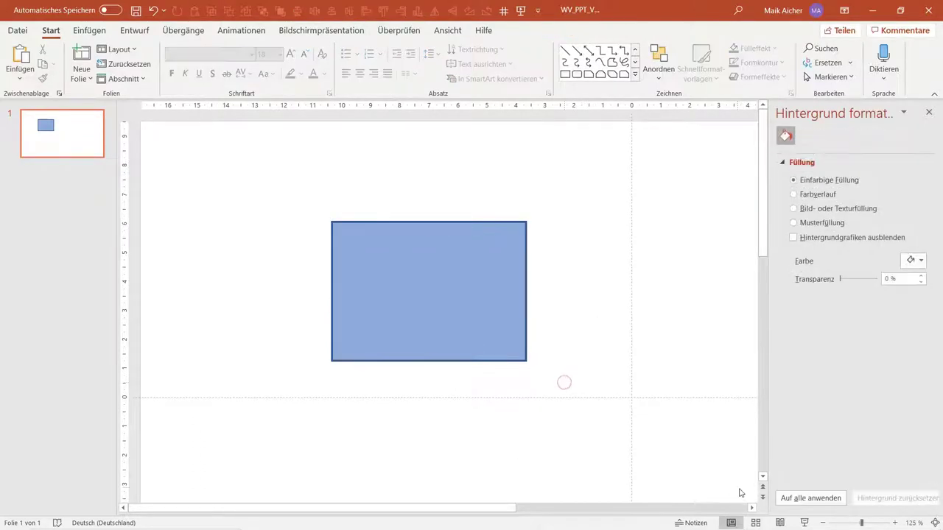
click(803, 523)
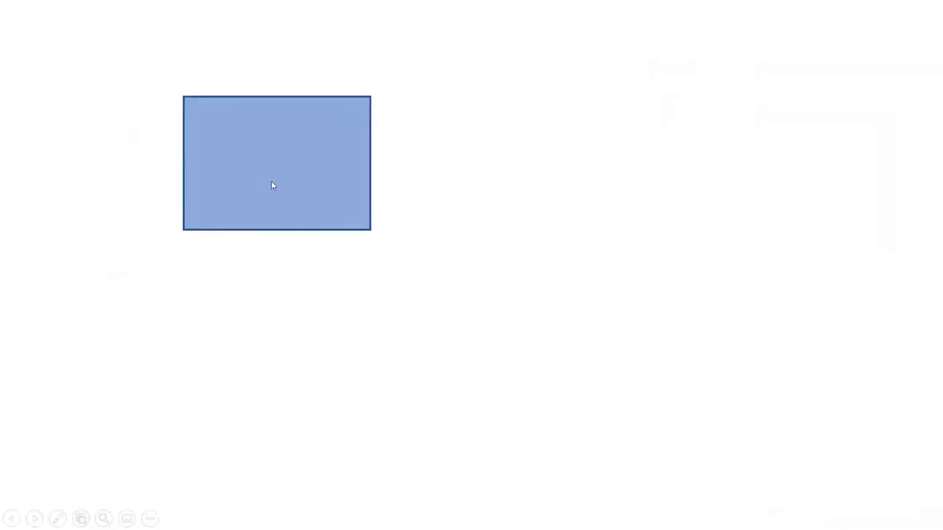
key(Escape)
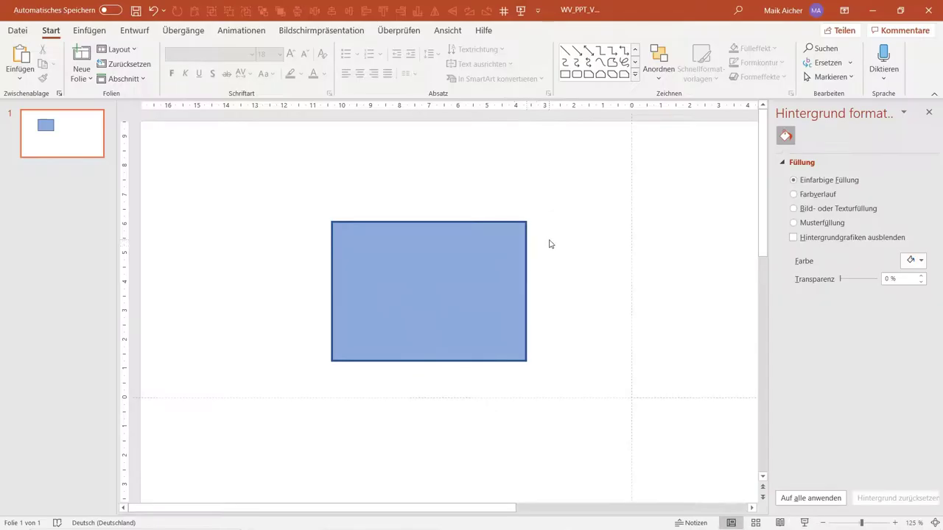
Step: Drag the blue rectangle up and to the left on the slide
click(453, 259)
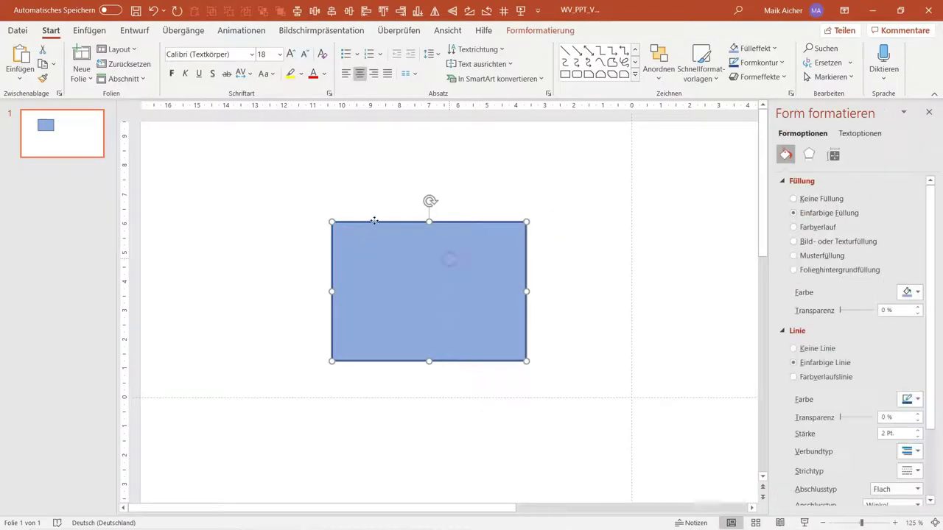
drag(448, 258, 358, 228)
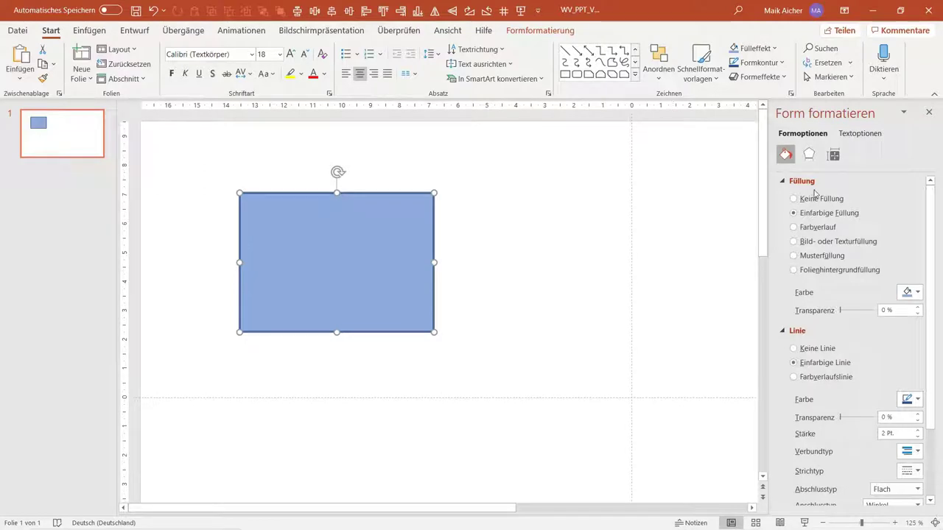
scroll(857, 333, down, 2)
scroll(857, 333, up, 2)
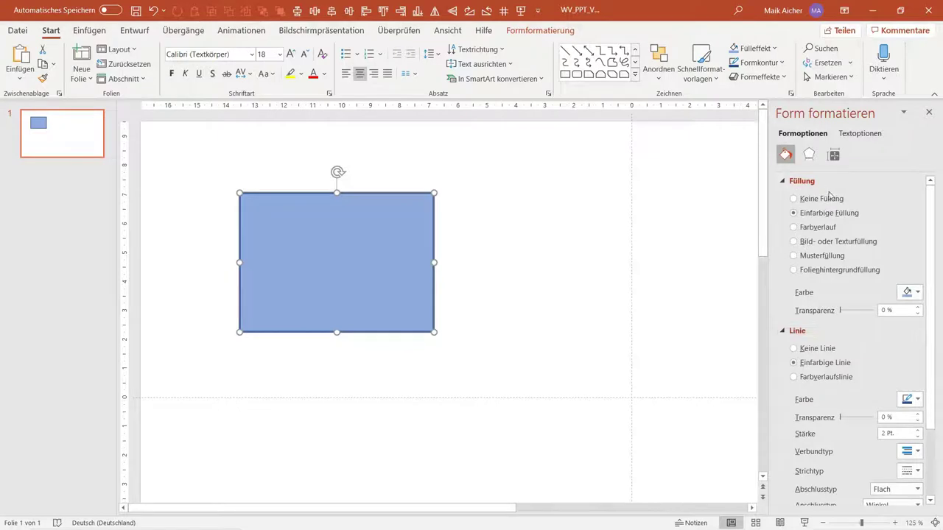
scroll(840, 368, down, 3)
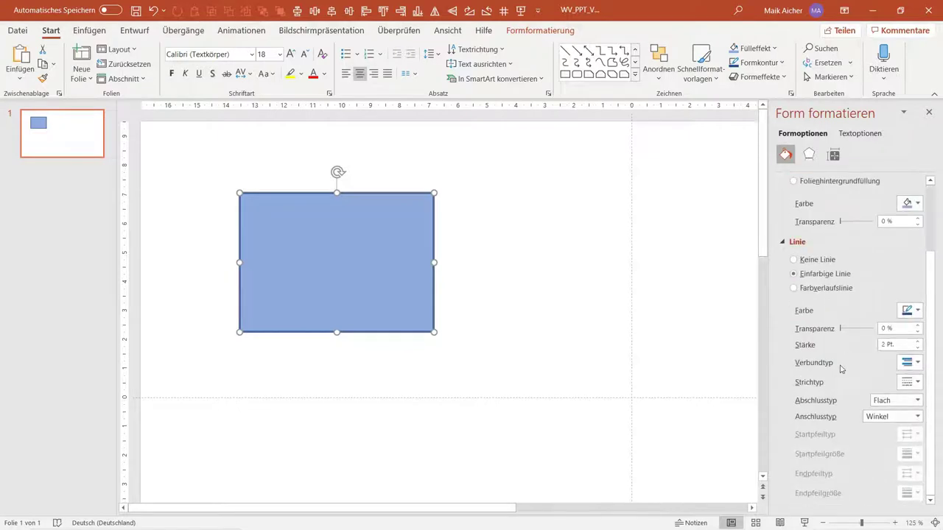
scroll(840, 365, up, 1)
scroll(839, 364, down, 1)
scroll(840, 365, up, 3)
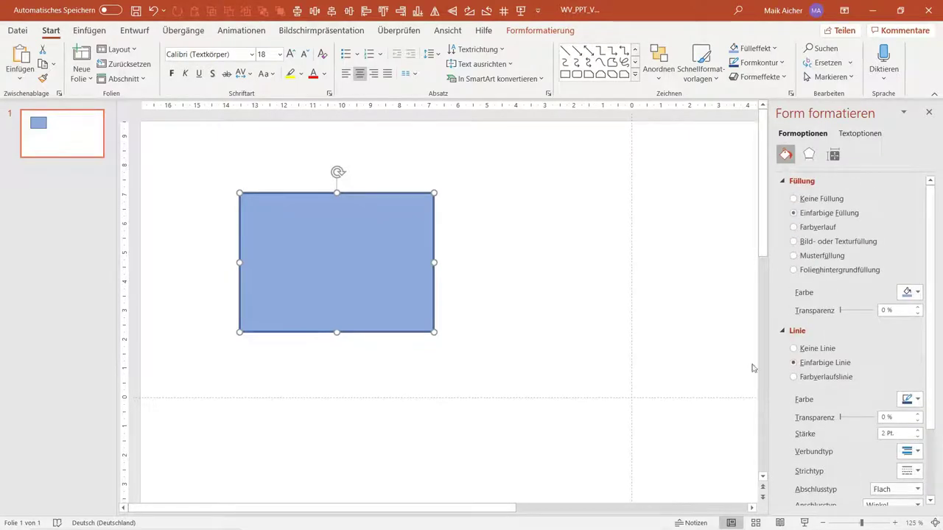
scroll(880, 424, down, 2)
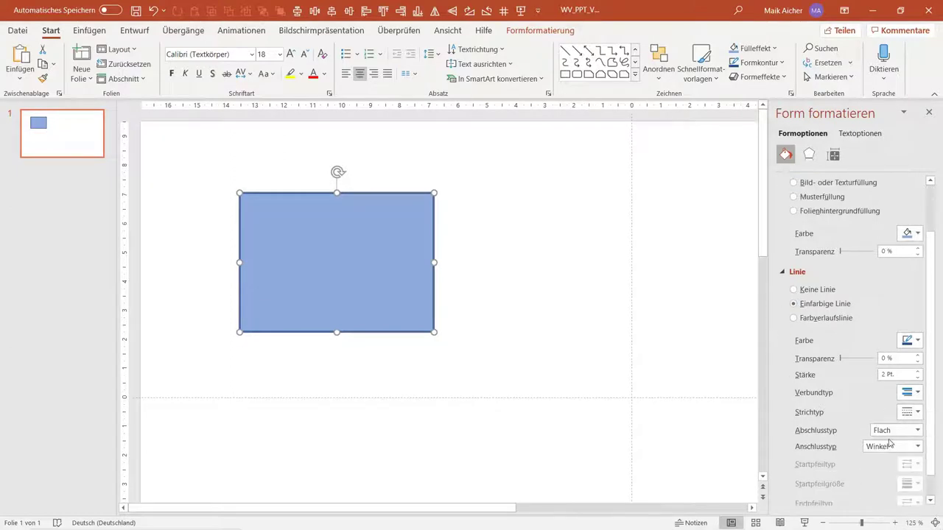
scroll(858, 387, up, 2)
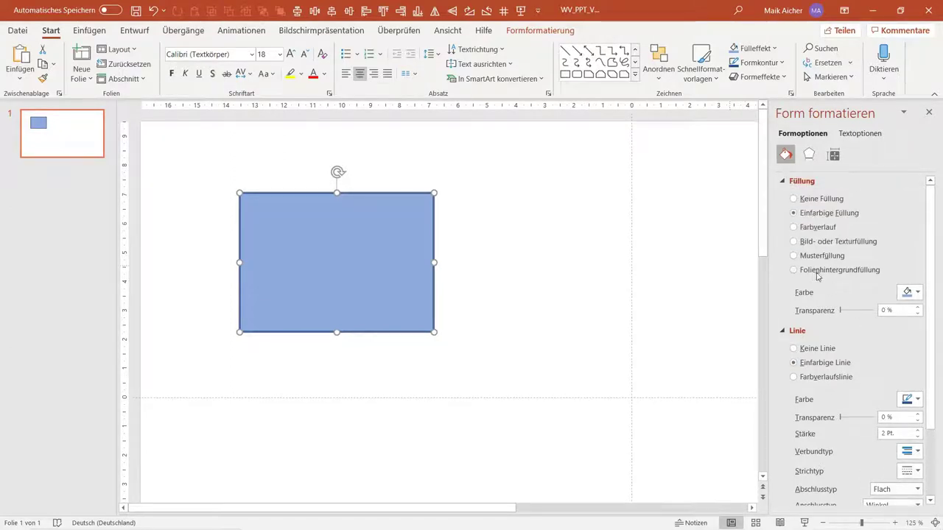
Step: Switch the rectangle's fill to a linear gradient and move it toward the slide centre
click(821, 229)
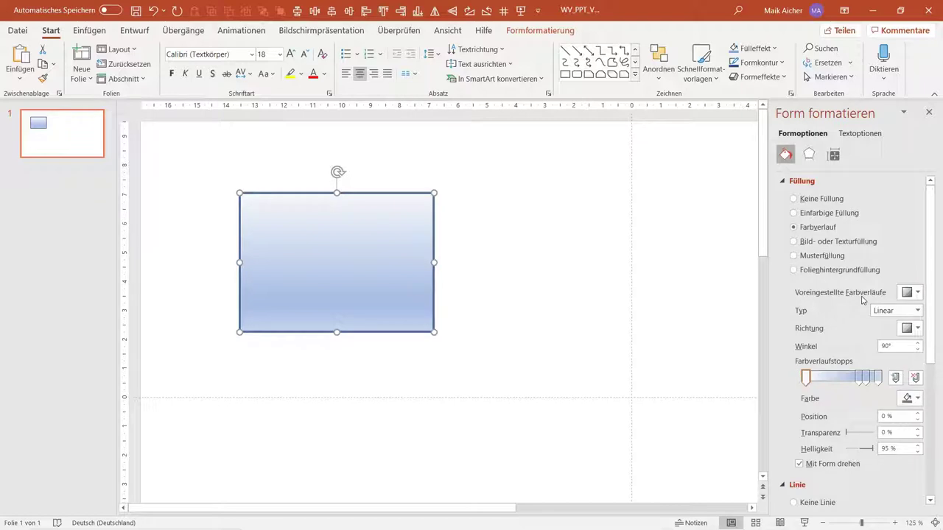
click(916, 310)
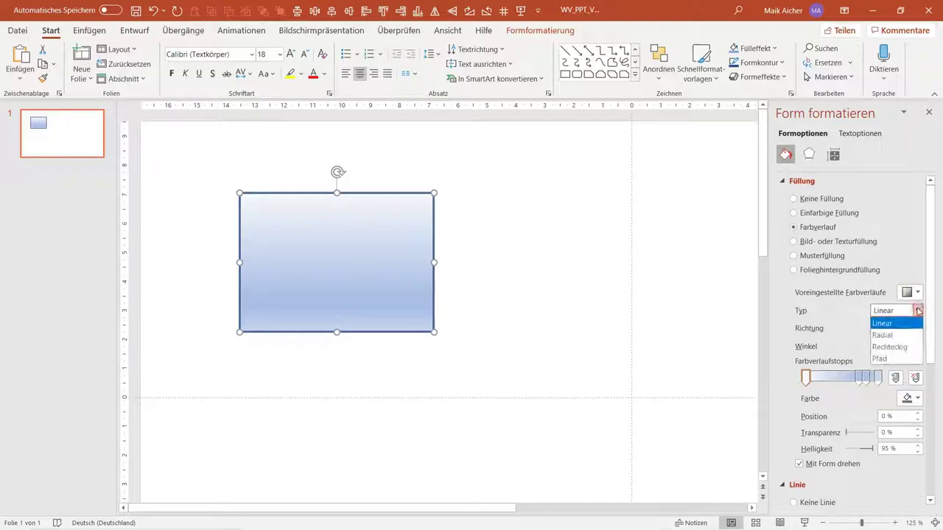
click(917, 307)
drag(350, 279, 438, 297)
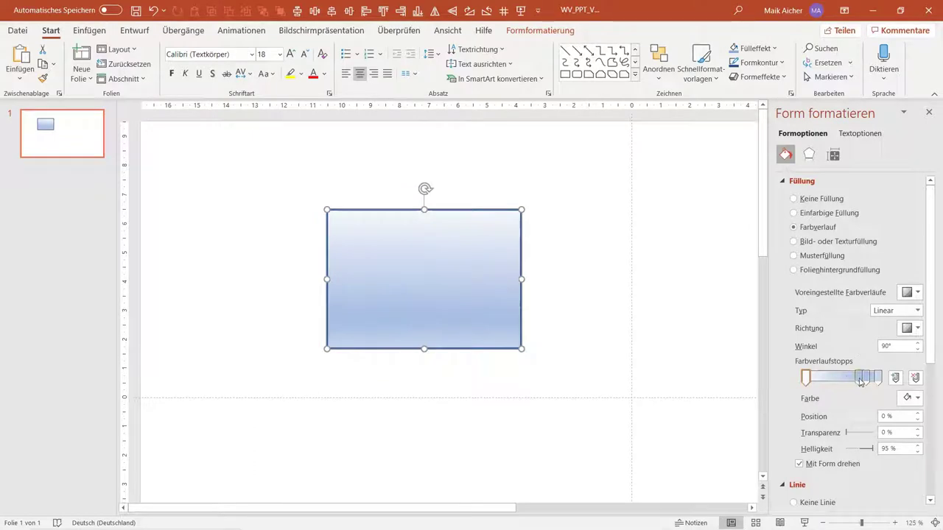
Step: Remove the middle gradient stop and make the right stop dark blue
drag(859, 381, 876, 379)
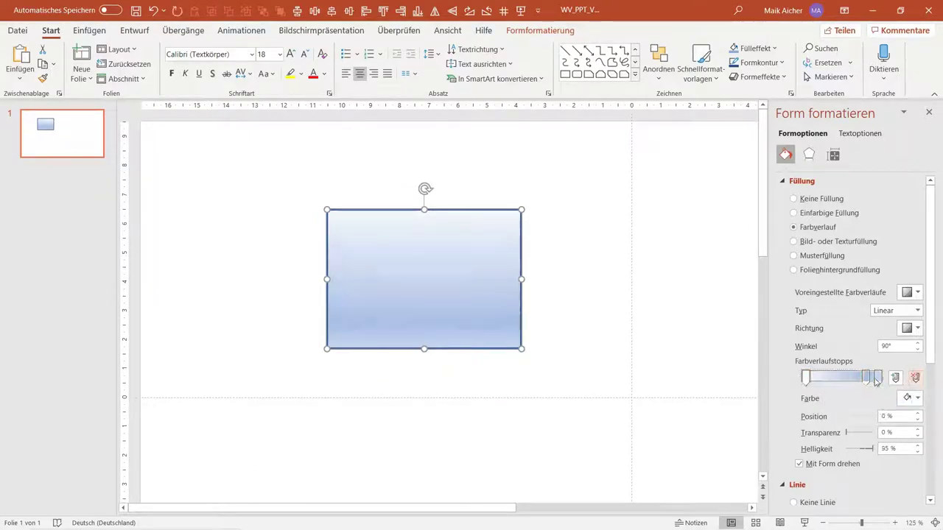
click(915, 377)
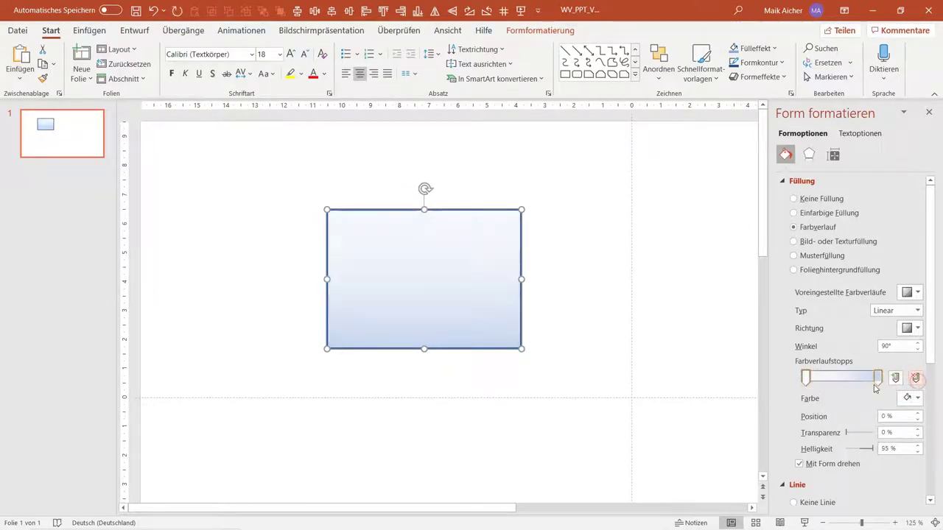
drag(878, 379, 809, 382)
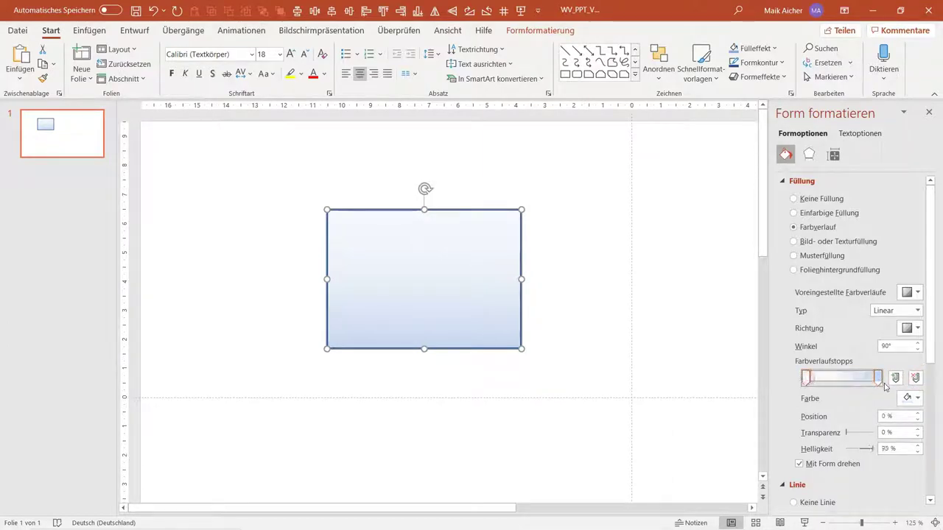
click(878, 379)
click(917, 398)
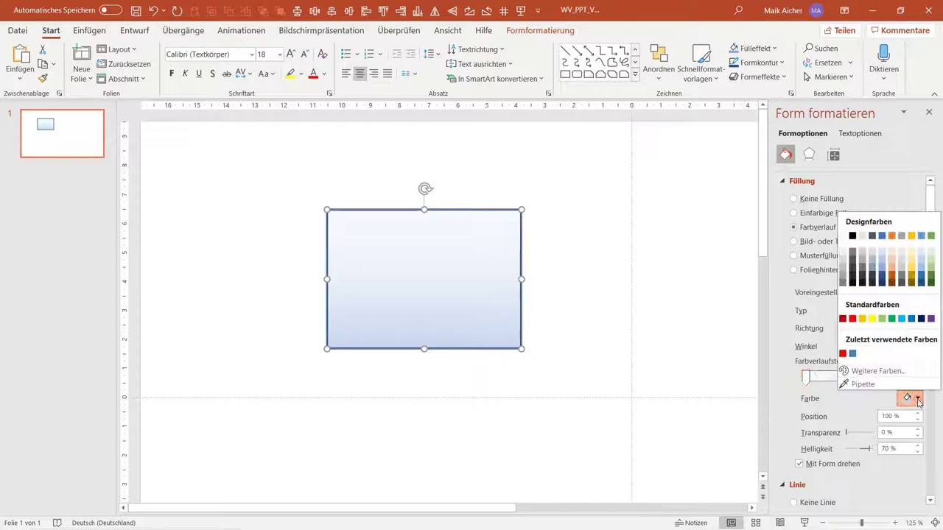
click(883, 275)
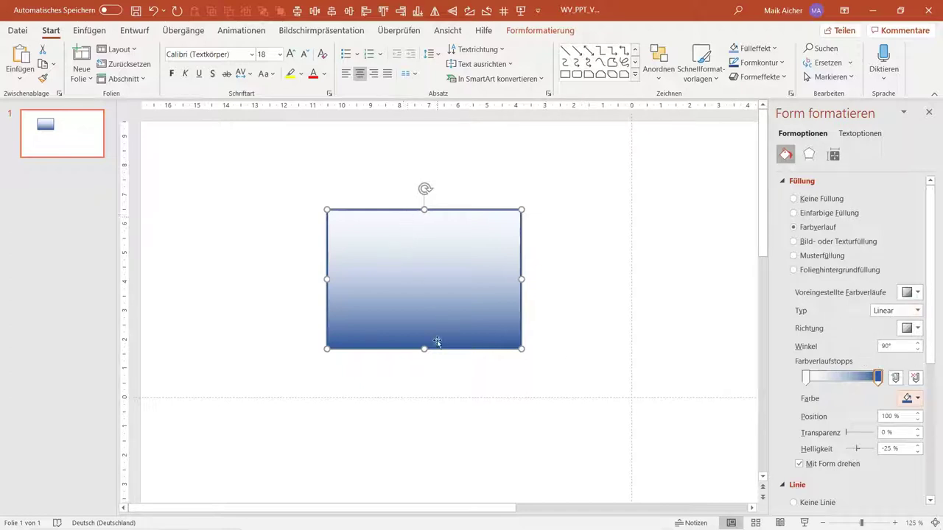
Step: Set the gradient angle to 0° so it fades horizontally
click(887, 346)
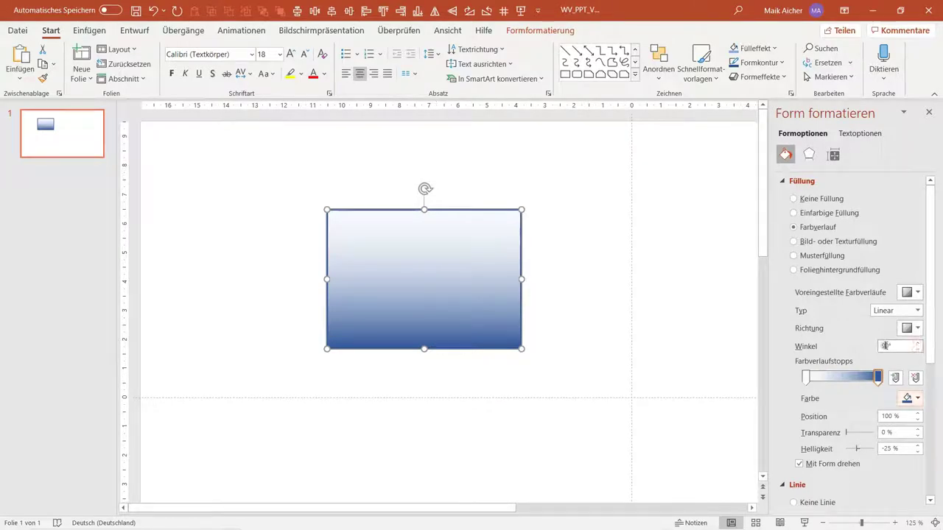
text(0)
key(Return)
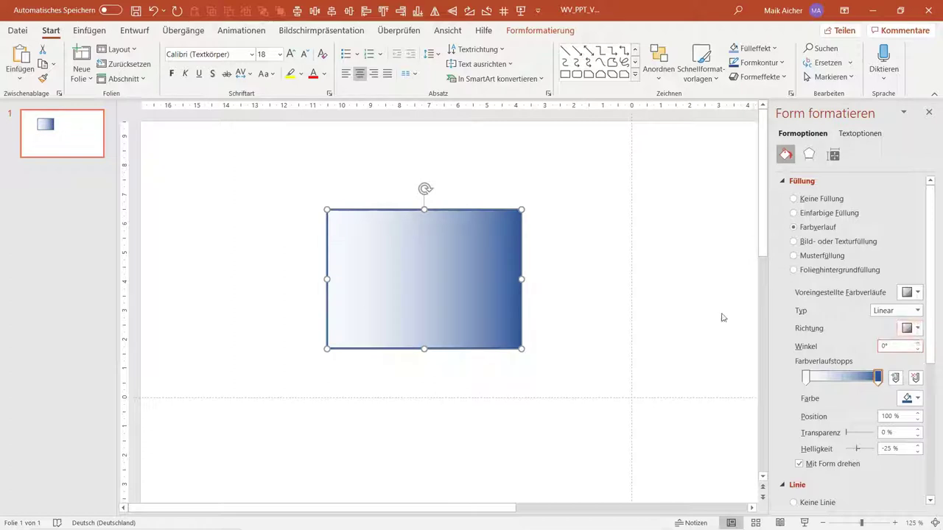
click(589, 279)
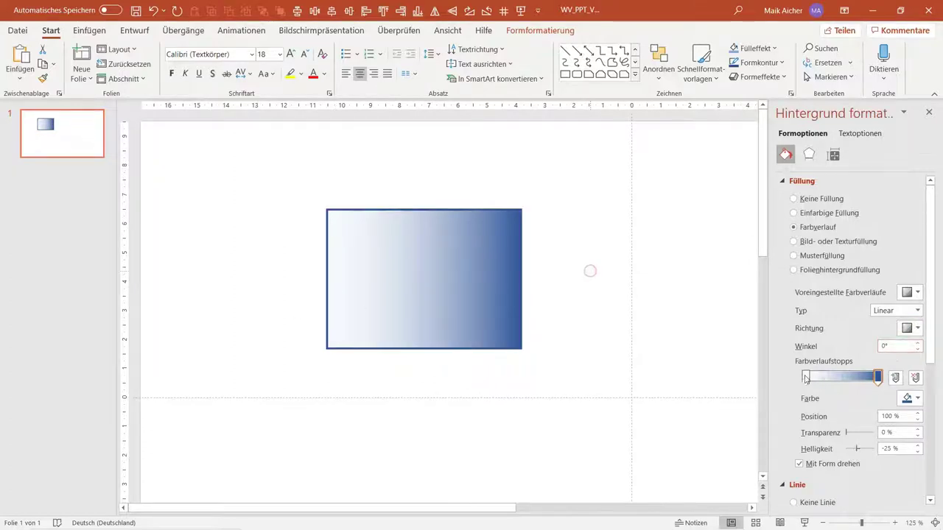
click(488, 266)
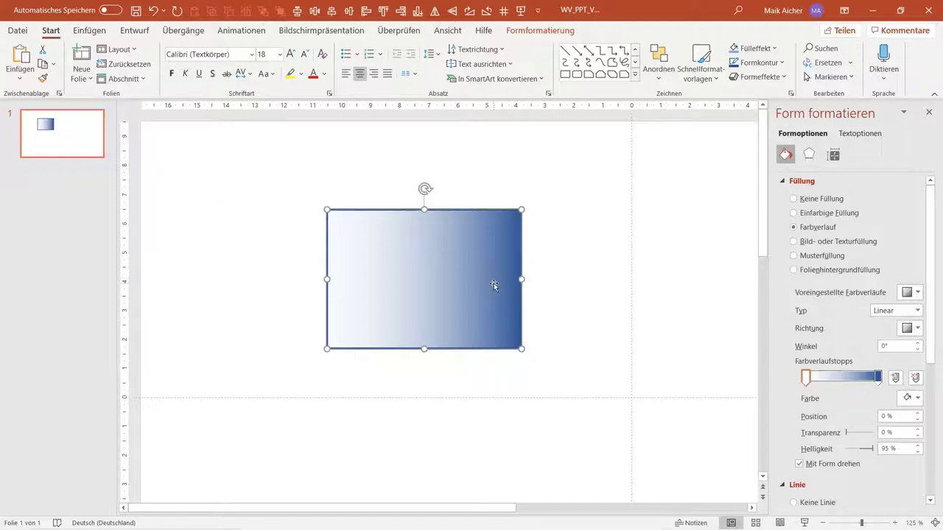
Step: Narrow the rectangle, stretch it downward into a tall bar, and shift it just left of centre
ctrl+scroll(494, 283, down, 5)
drag(377, 240, 286, 240)
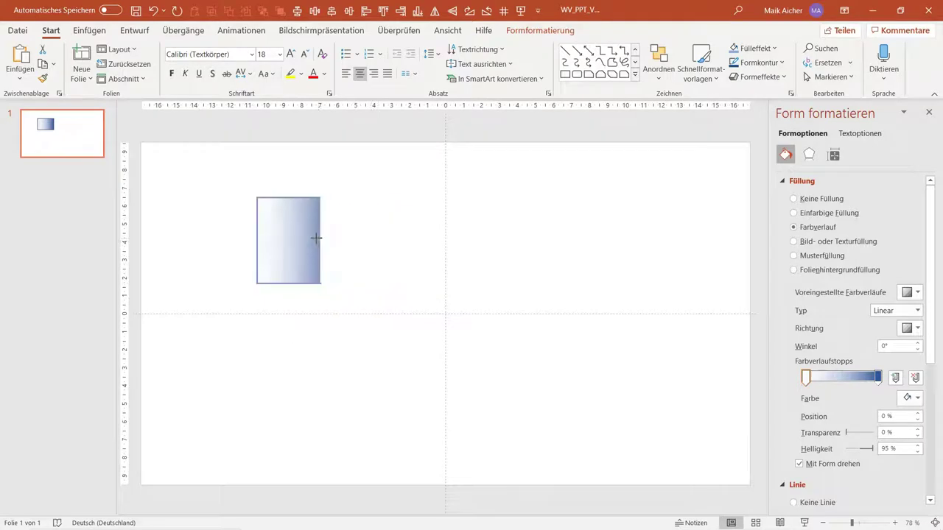
drag(270, 287, 297, 461)
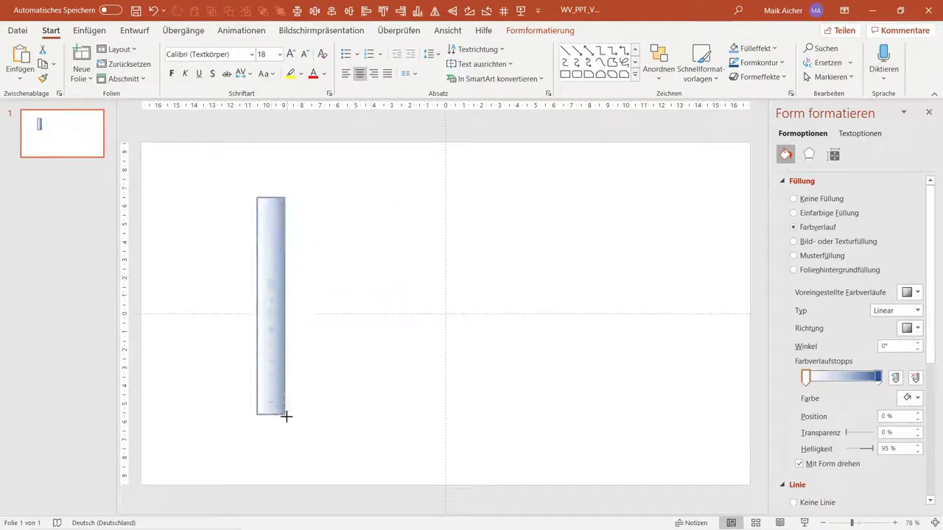
drag(268, 280, 353, 283)
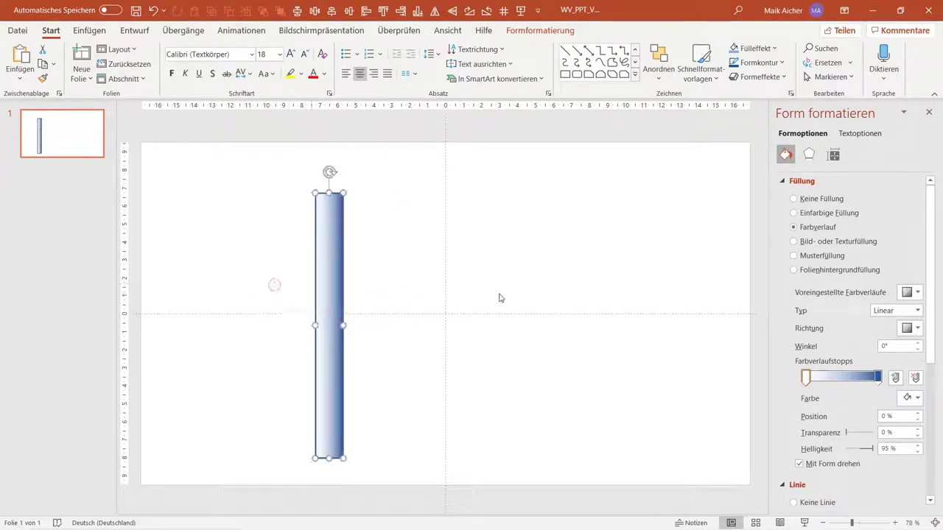
click(429, 229)
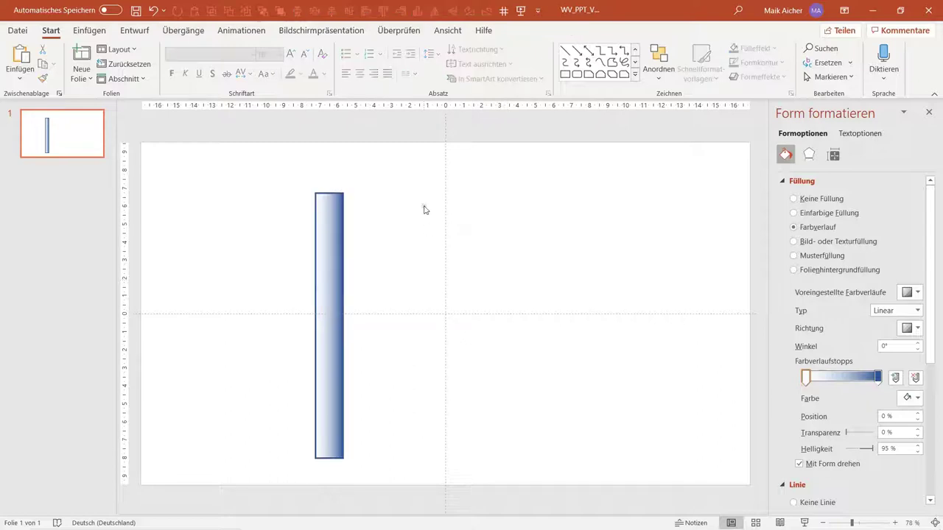
click(325, 310)
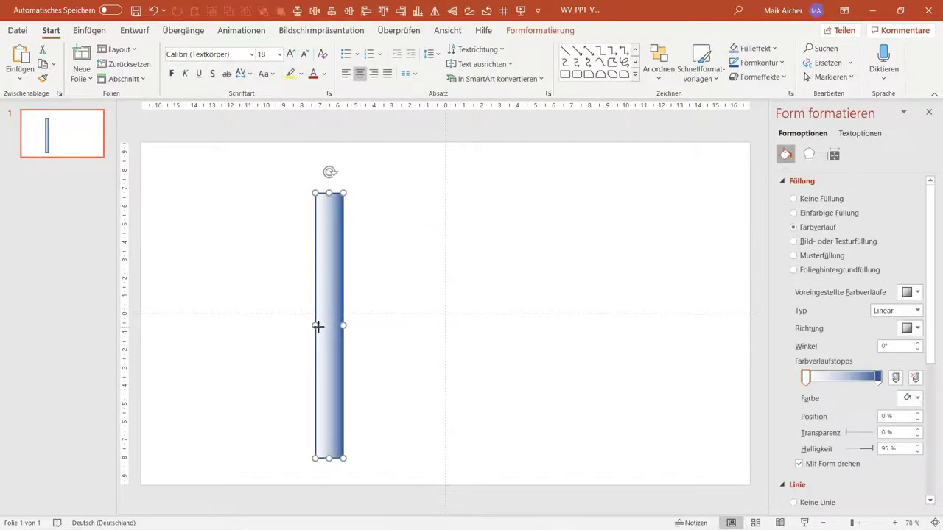
drag(317, 326, 324, 325)
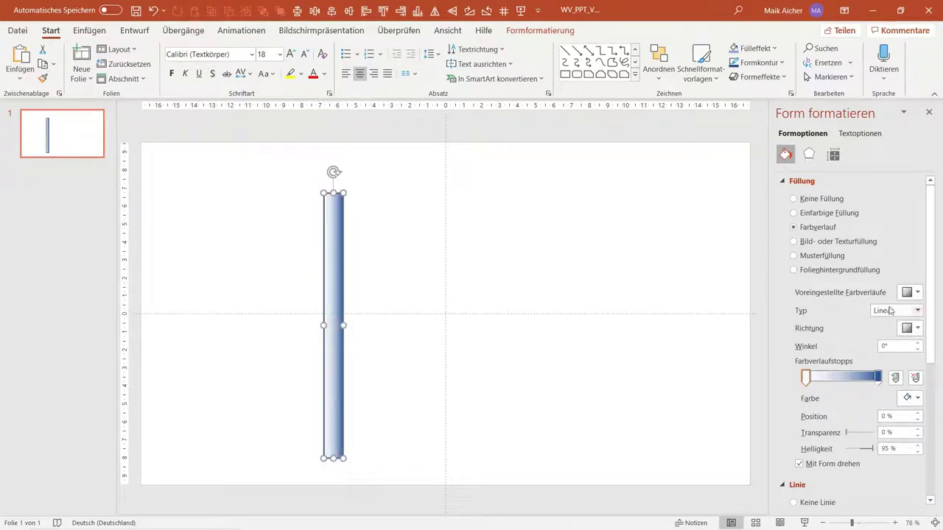
click(917, 311)
Step: Keep the gradient Linear and change the right gradient stop to a darker grey
click(917, 310)
click(878, 377)
click(911, 400)
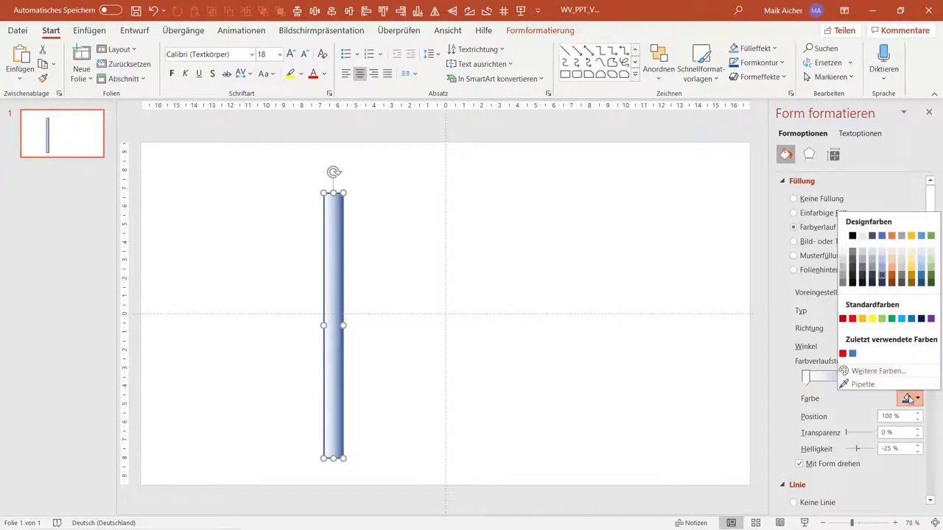
click(855, 255)
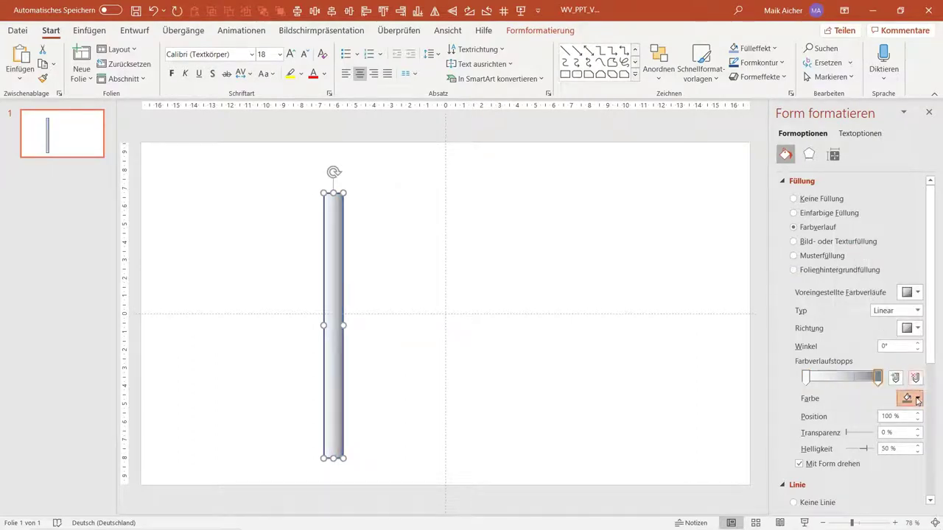
click(917, 400)
click(853, 262)
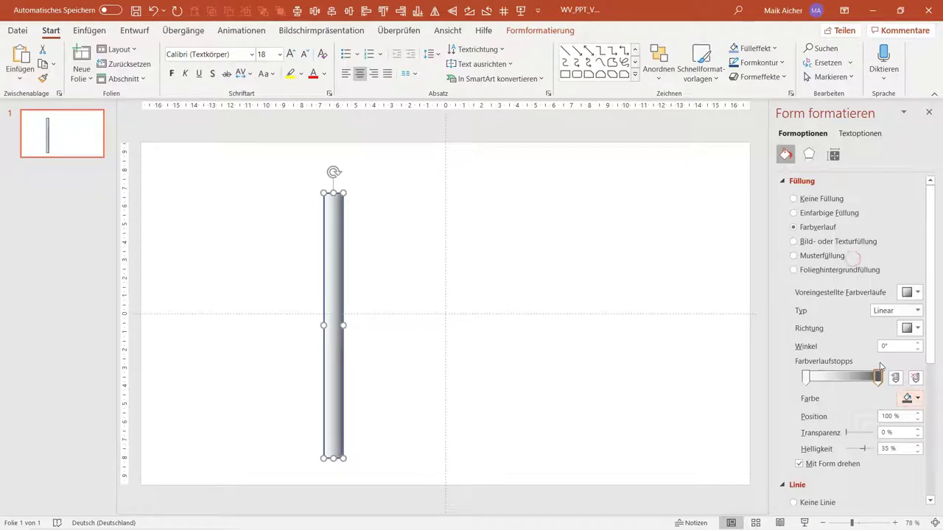
Step: Darken the left gradient stop to grey at -25% brightness
click(894, 377)
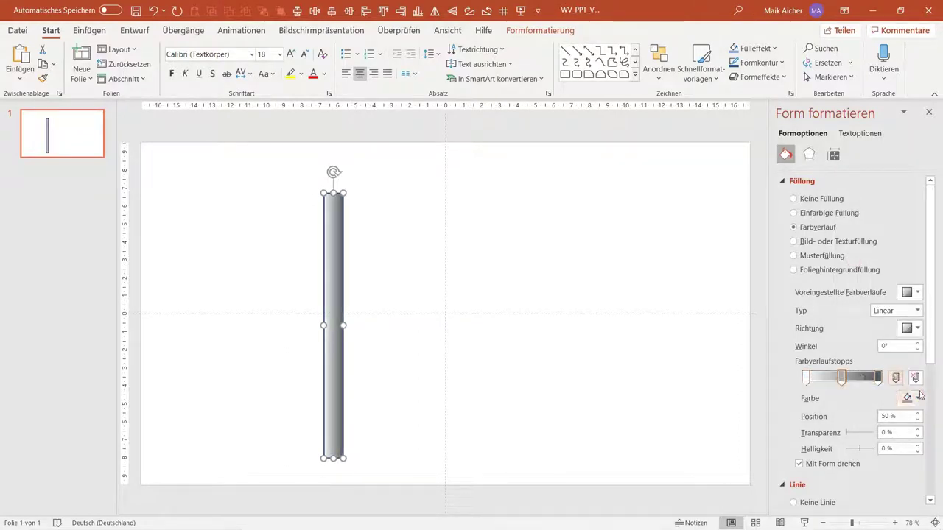
click(915, 377)
click(806, 378)
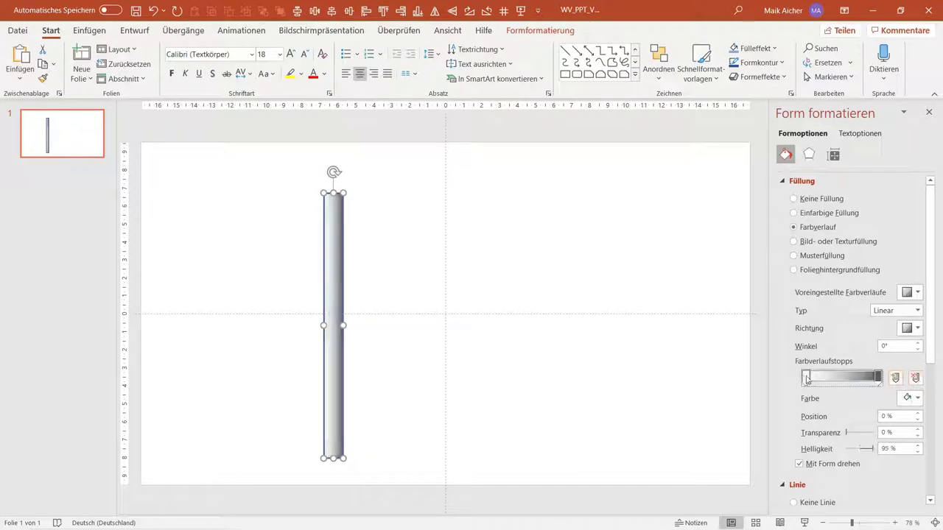
click(917, 398)
click(844, 269)
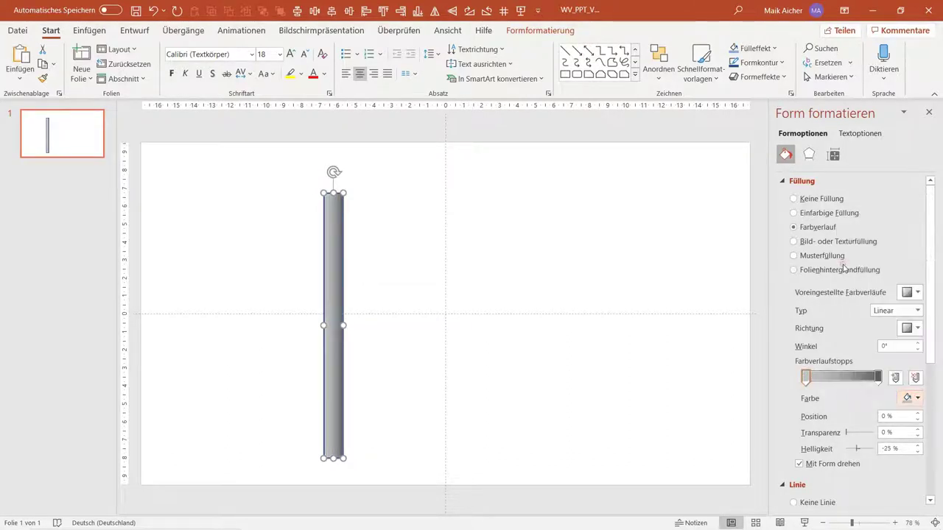
click(582, 259)
Step: Set the bar's outline to Keine Linie
click(331, 266)
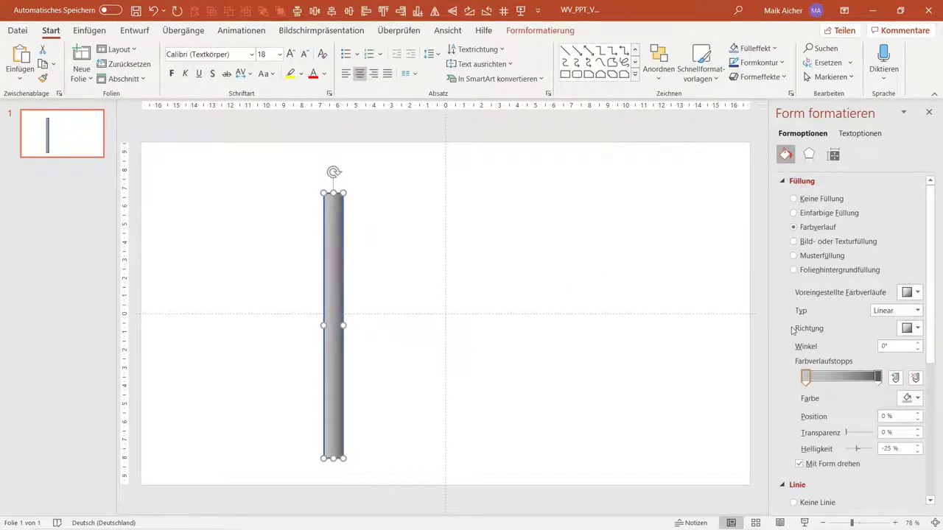
scroll(811, 398, down, 5)
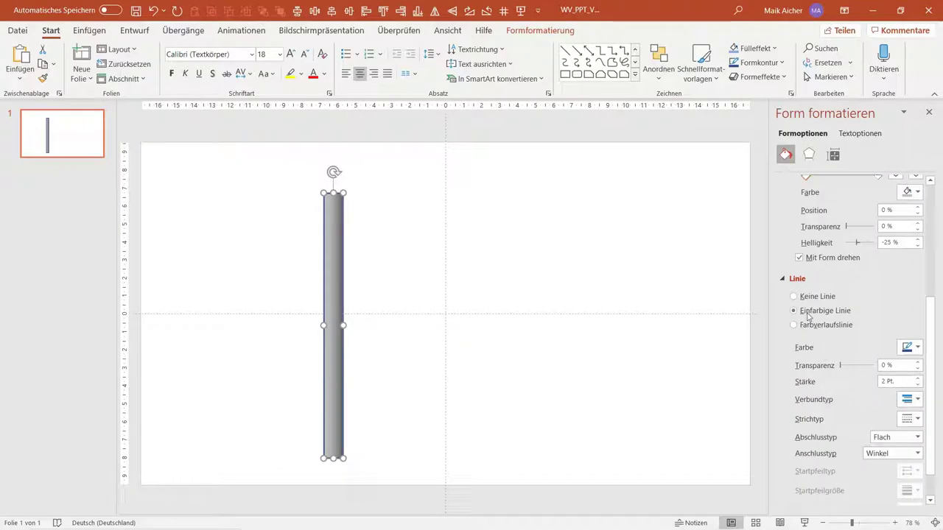
click(793, 297)
click(517, 273)
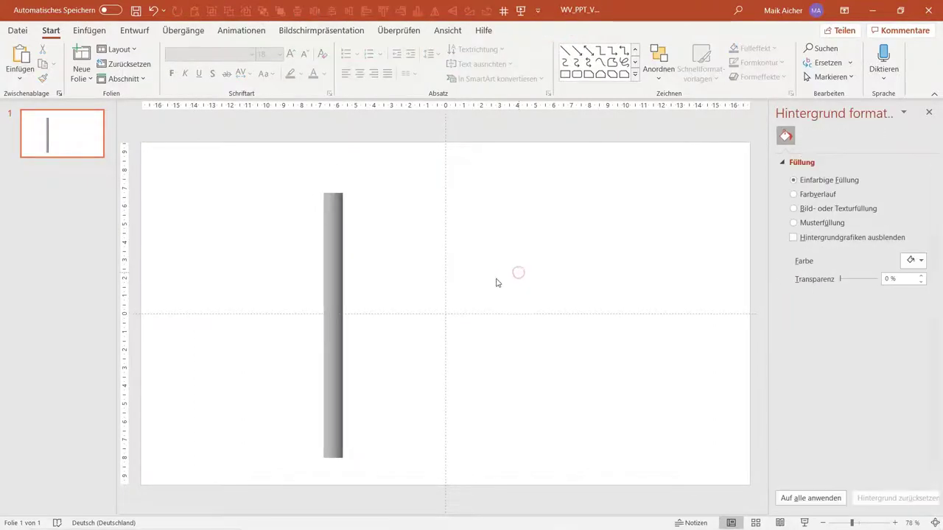
Step: Narrow the bar slightly from its left side
click(337, 251)
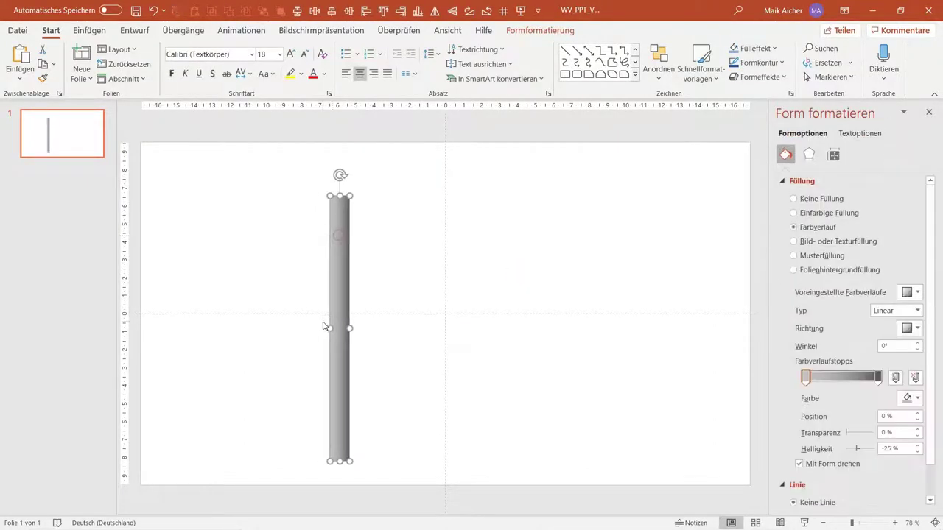
drag(324, 325, 330, 328)
click(410, 267)
click(348, 243)
click(583, 135)
scroll(582, 135, up, 2)
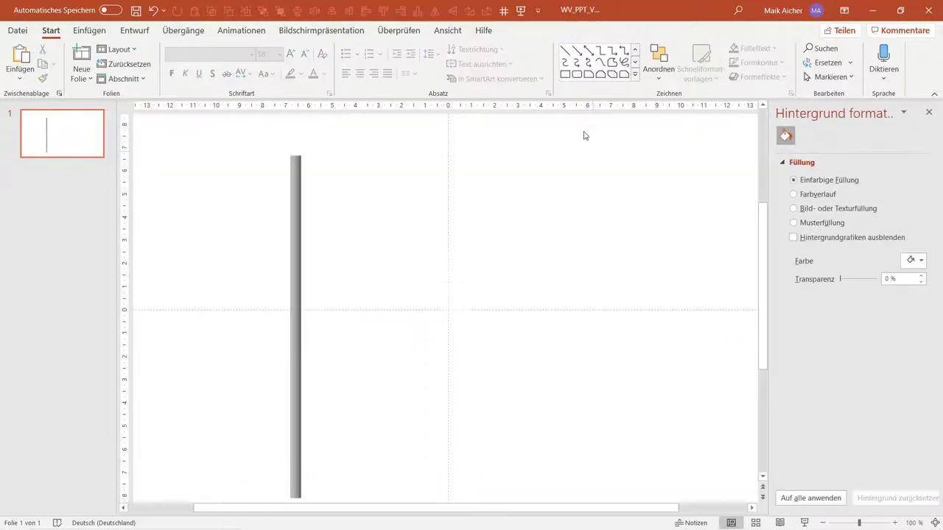
Step: Draw a square beside the bar, reposition it, and give it a gradient fill
click(565, 75)
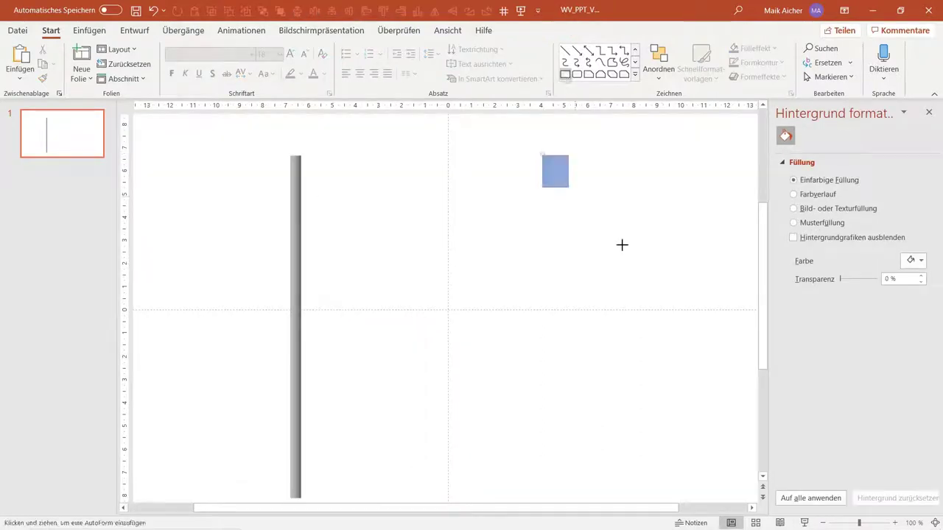
drag(543, 156, 651, 250)
drag(607, 190, 491, 259)
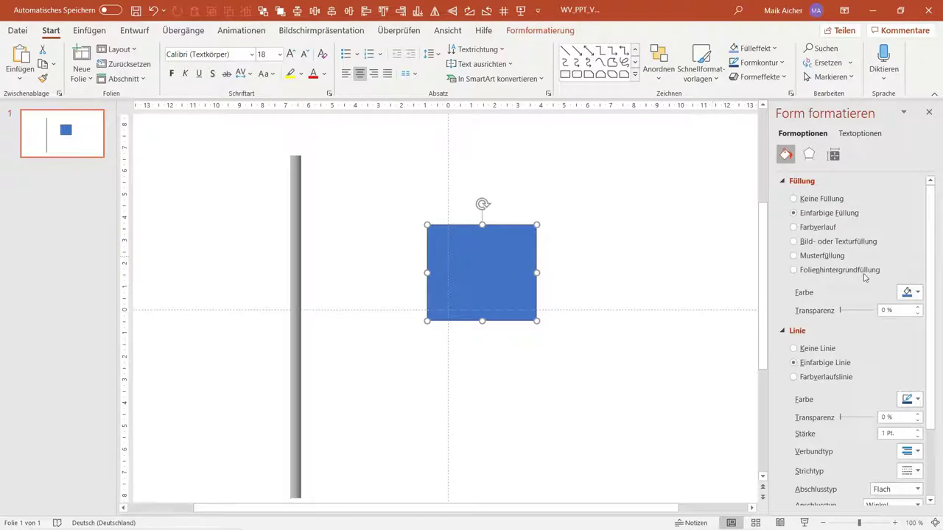
click(831, 229)
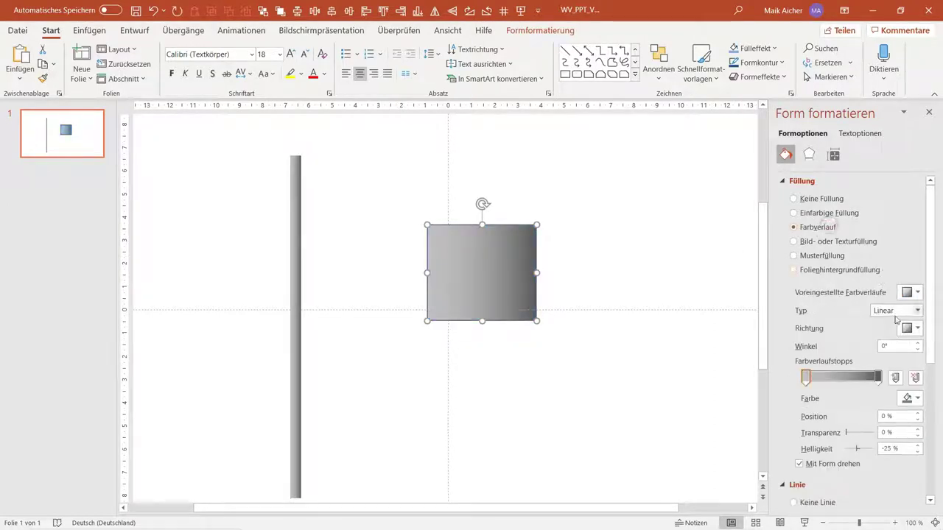
scroll(911, 317, down, 1)
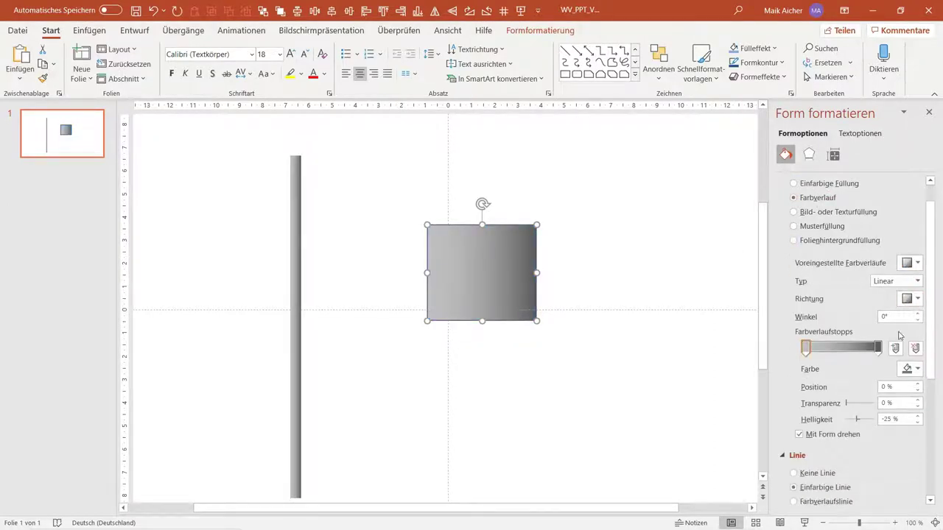
Step: Make the square's gradient Radial, radiating from the centre
click(913, 299)
click(915, 300)
click(919, 284)
click(905, 303)
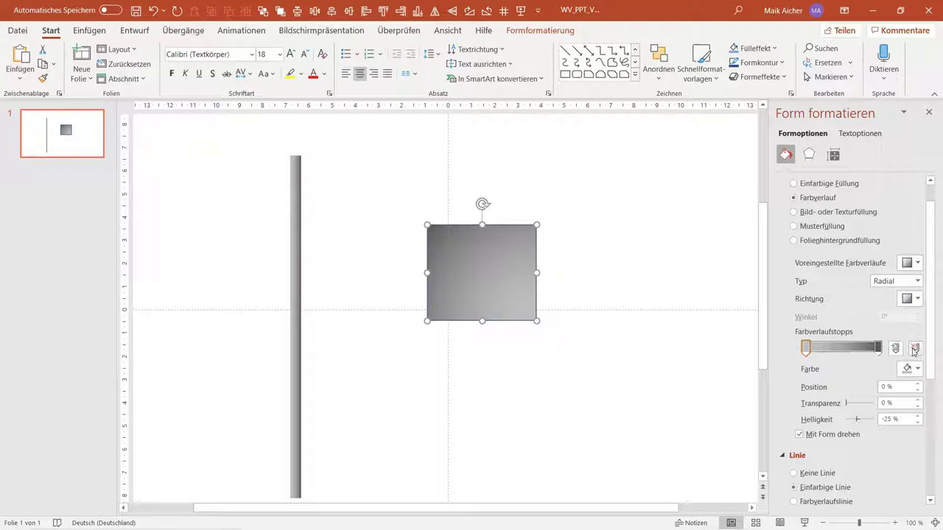
click(917, 299)
click(858, 323)
click(639, 287)
click(517, 273)
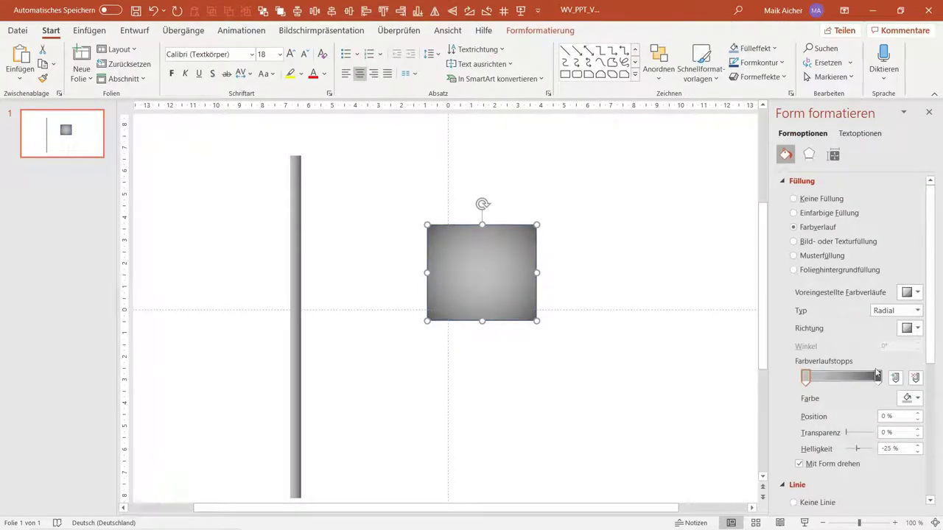
Step: Lighten the first gradient stop's colour and move the square toward the top middle
click(909, 398)
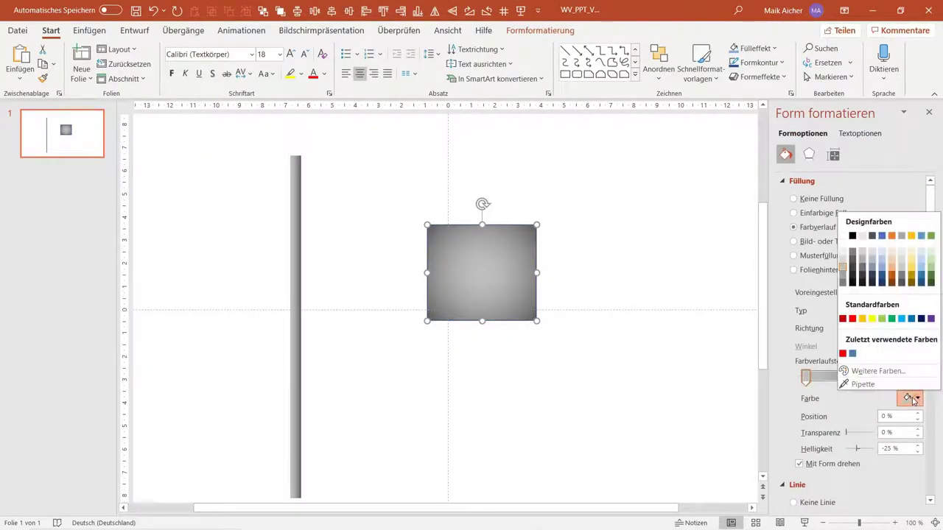
click(844, 256)
click(608, 275)
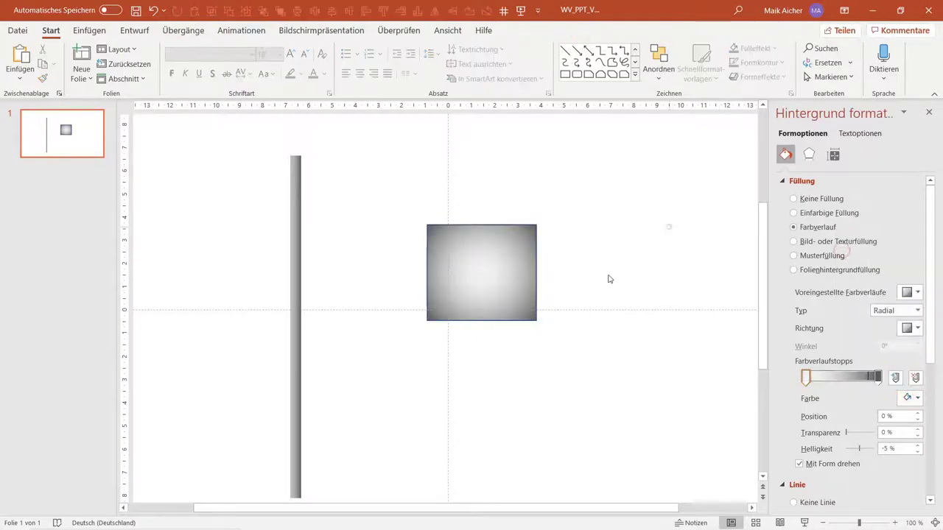
click(529, 270)
mouse_move(530, 271)
mouse_down()
mouse_move(574, 227)
mouse_move(427, 249)
mouse_up()
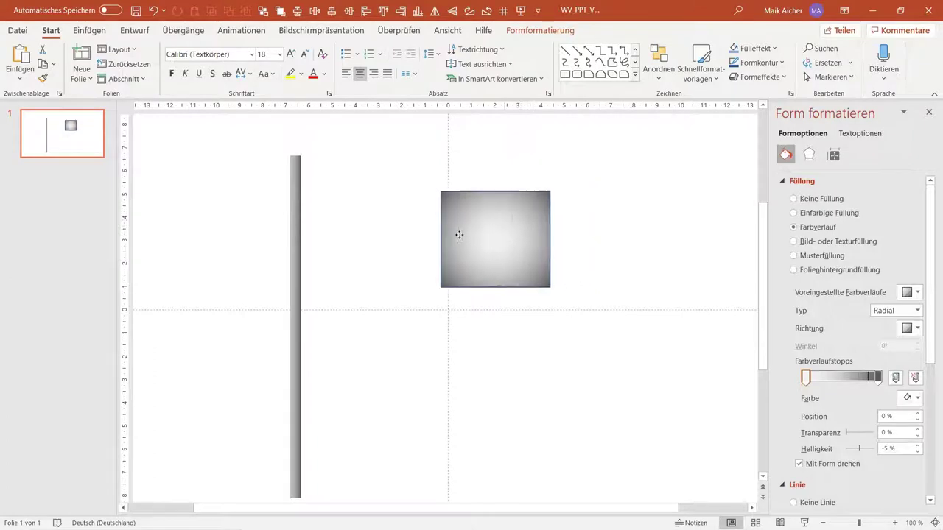
click(546, 240)
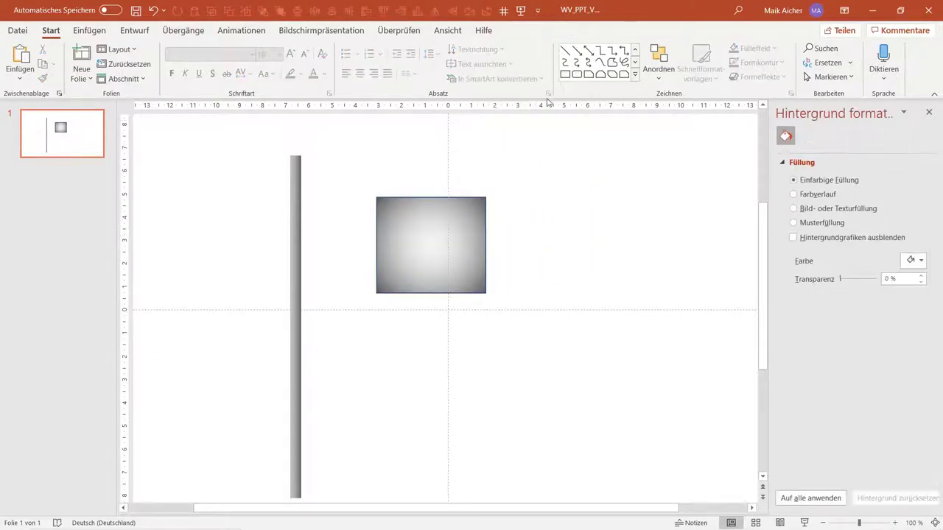
Step: Draw a circle to the right of the square
click(635, 75)
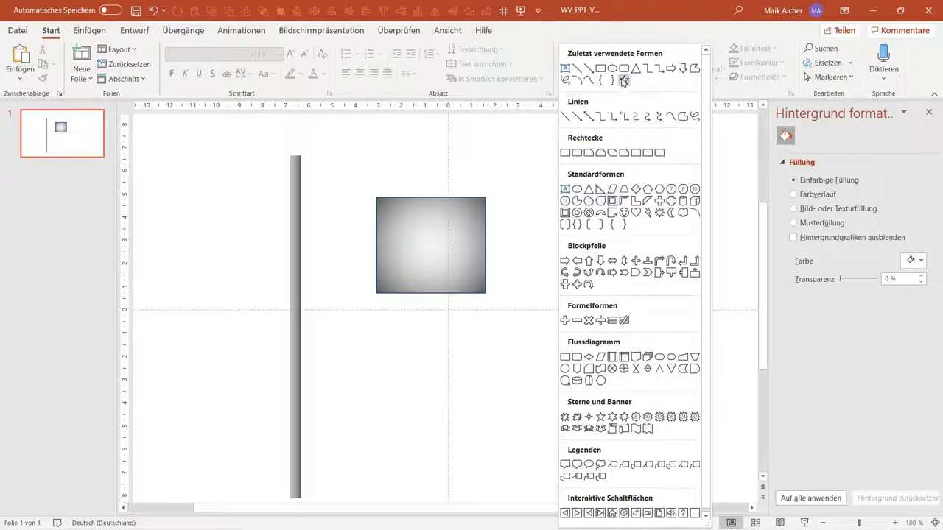
click(612, 68)
drag(562, 206, 655, 308)
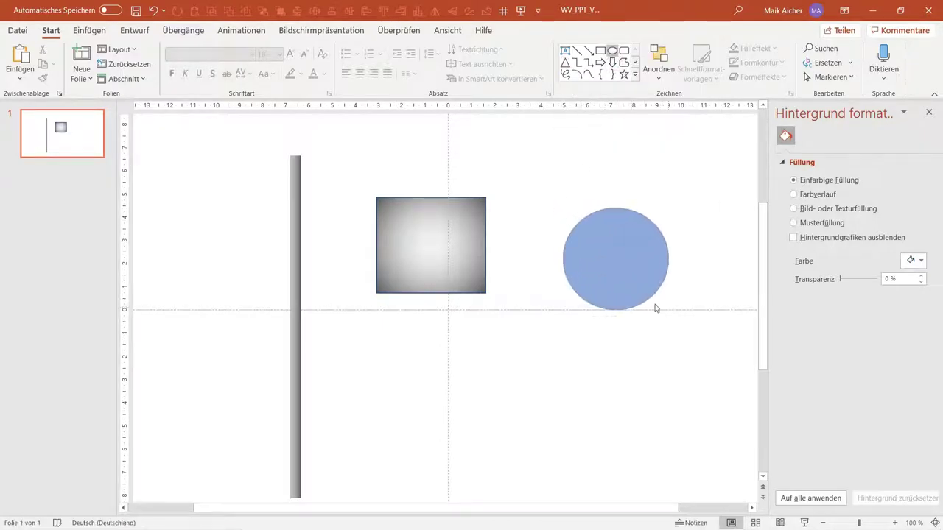
click(568, 185)
click(606, 244)
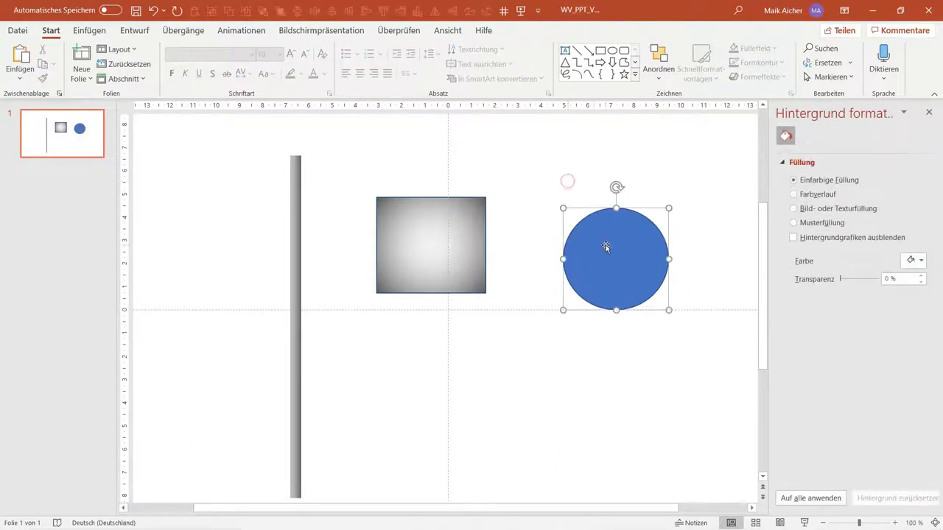
Step: Copy the square's radial gradient onto the circle with Format übertragen
click(420, 237)
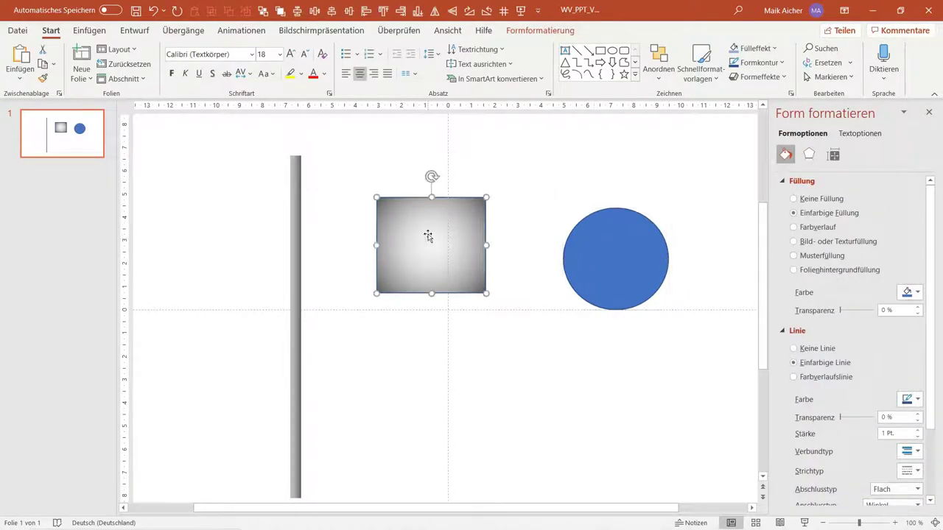
click(43, 78)
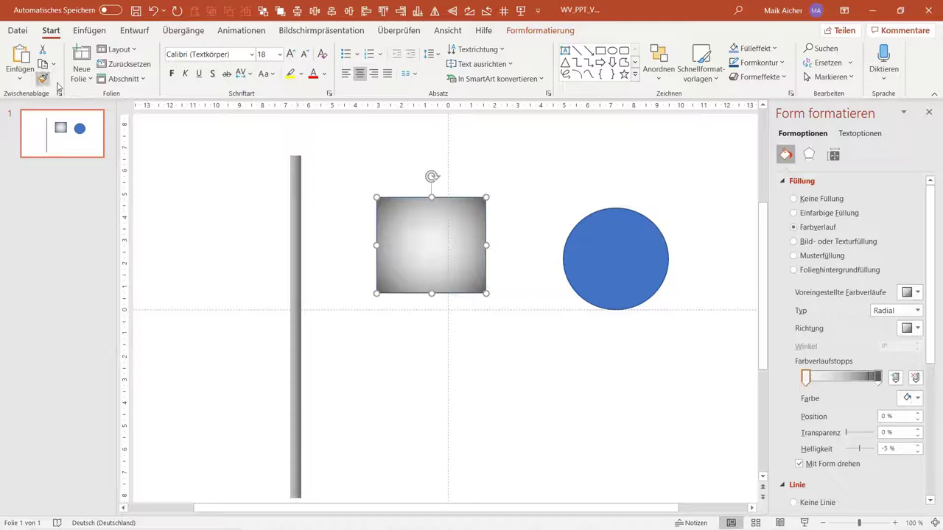
click(593, 225)
click(652, 185)
click(622, 260)
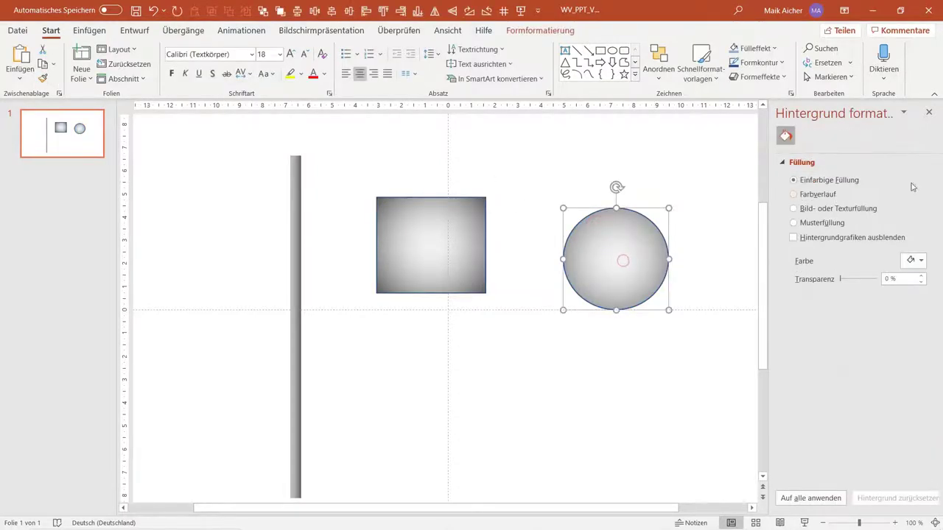
Step: Set the circle's Formkontur to Kein Rahmen and nudge it slightly
click(787, 63)
click(740, 230)
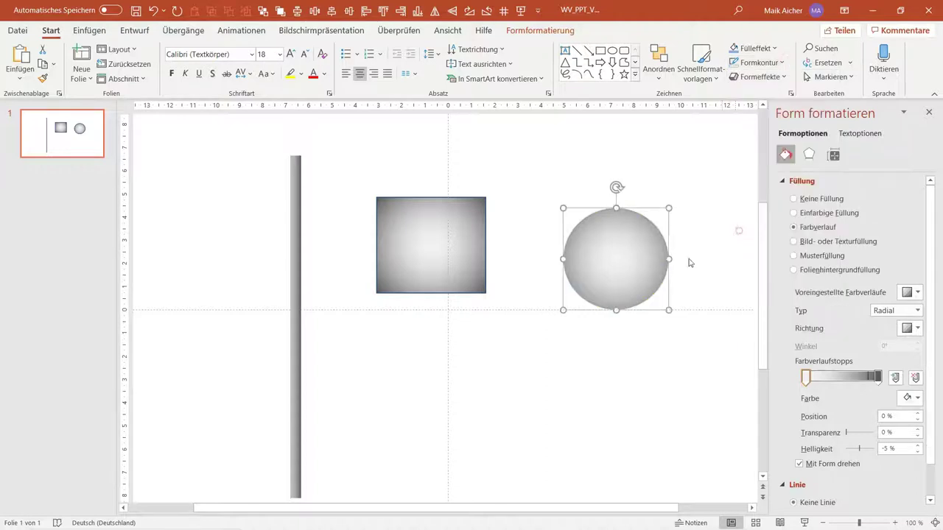
drag(622, 249, 630, 268)
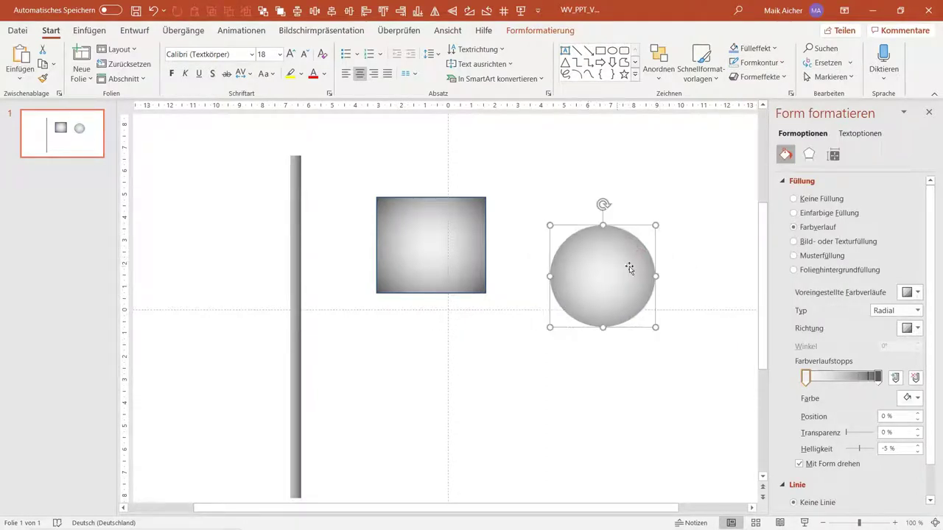
click(683, 311)
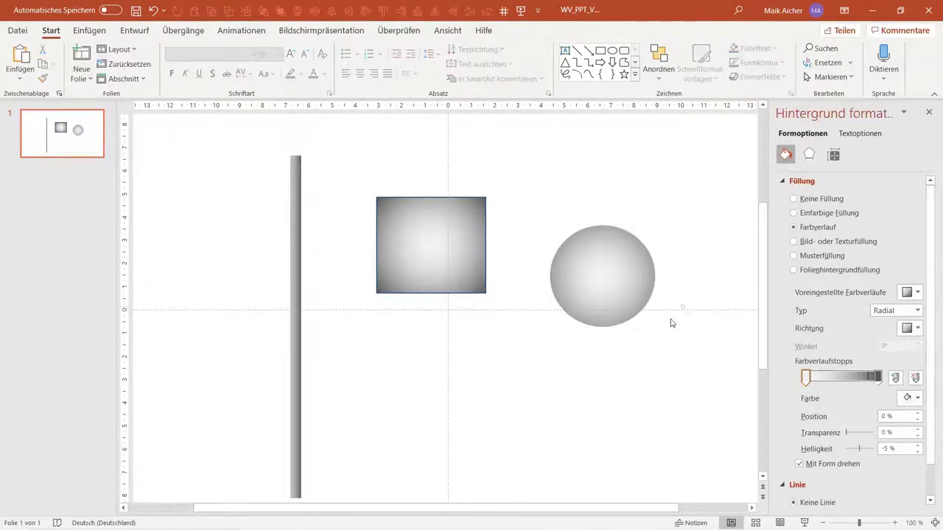
click(623, 276)
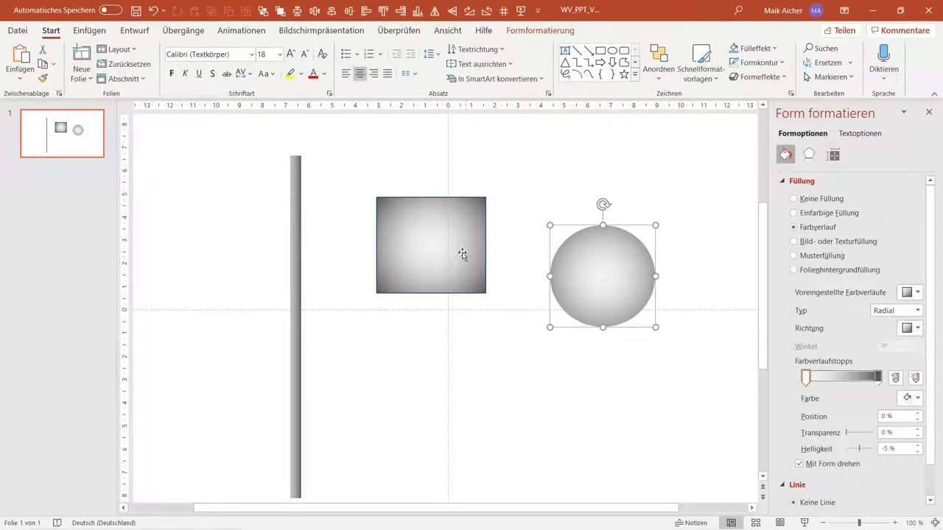
Step: Delete the square and move the circle just left of the slide centre
click(457, 250)
key(Delete)
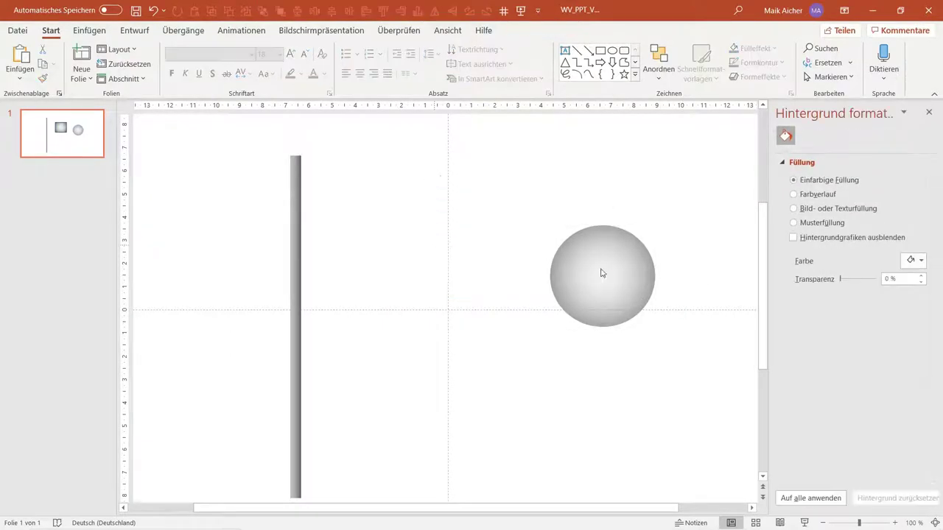
drag(602, 271, 417, 258)
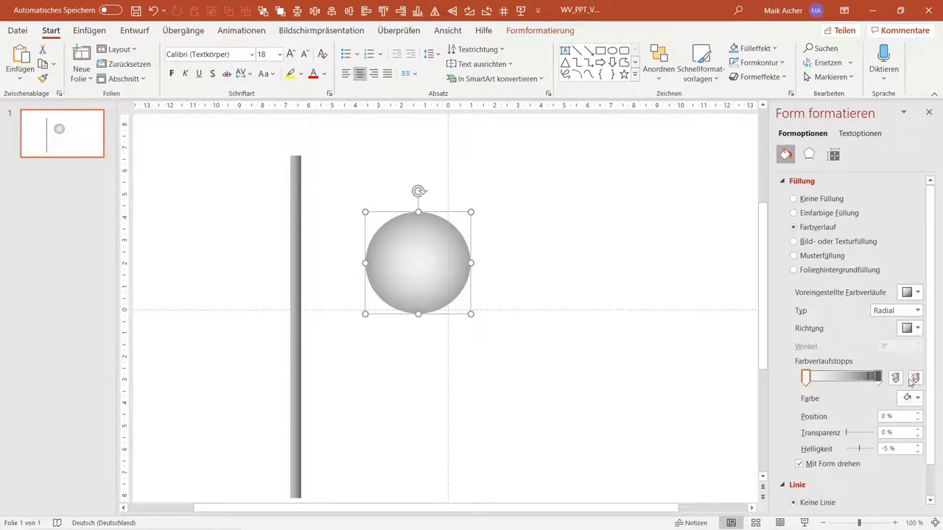
Step: Change the direction preset of the circle's radial gradient
click(916, 328)
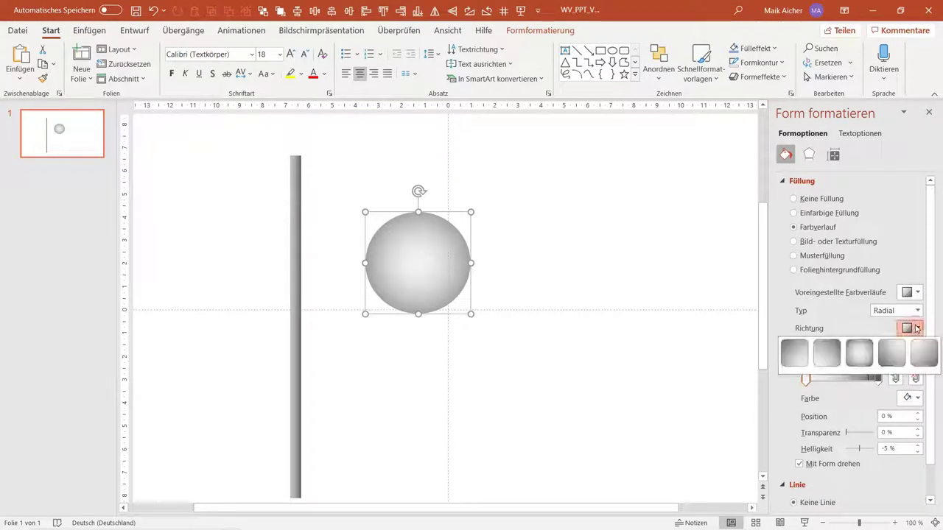
click(923, 353)
click(545, 245)
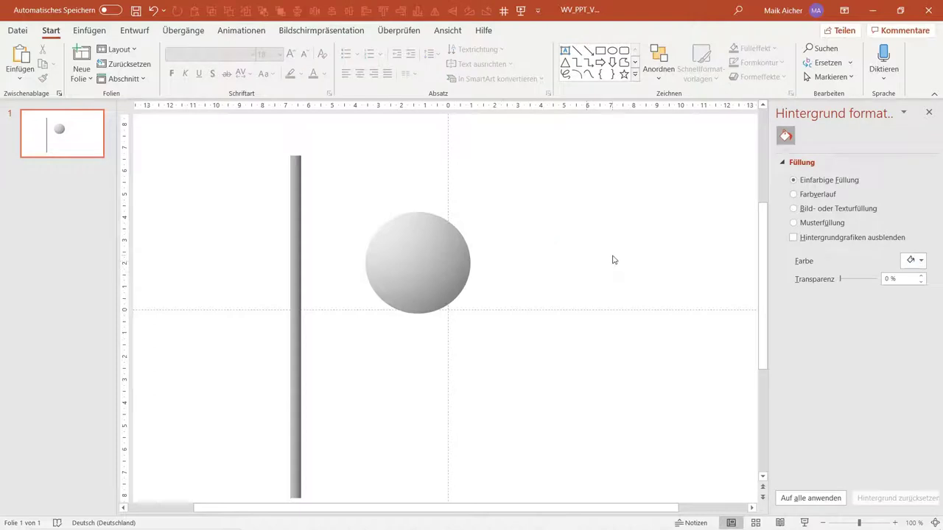
click(413, 269)
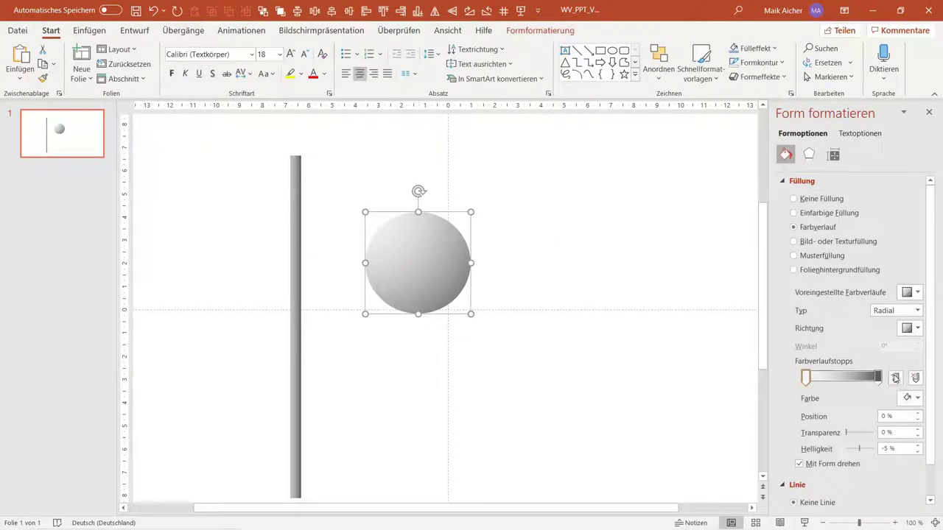
Step: Add a middle gradient stop and make the last stop black
click(895, 378)
drag(842, 378, 855, 377)
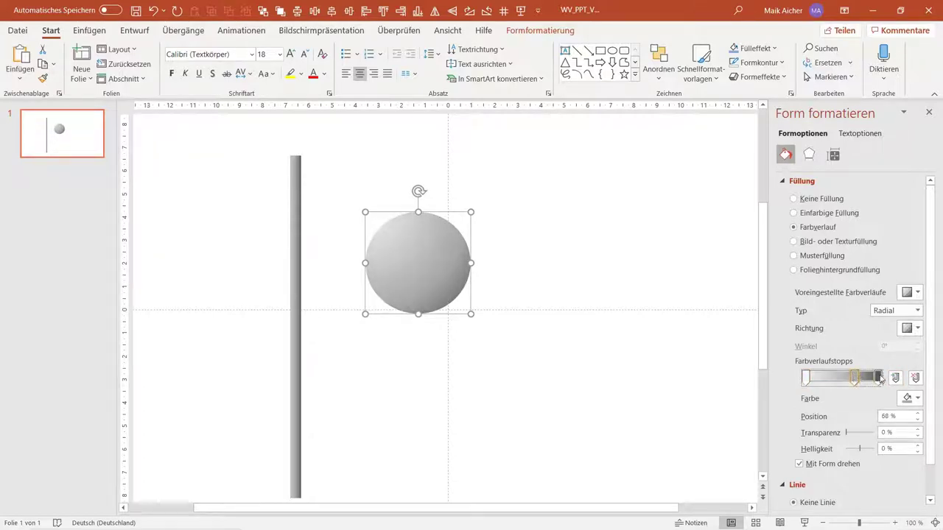
click(879, 377)
click(917, 399)
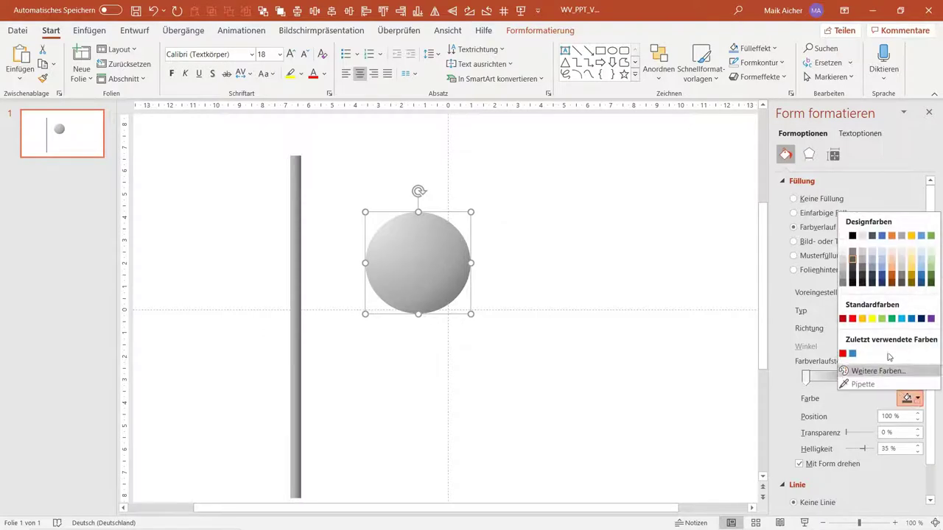
click(852, 236)
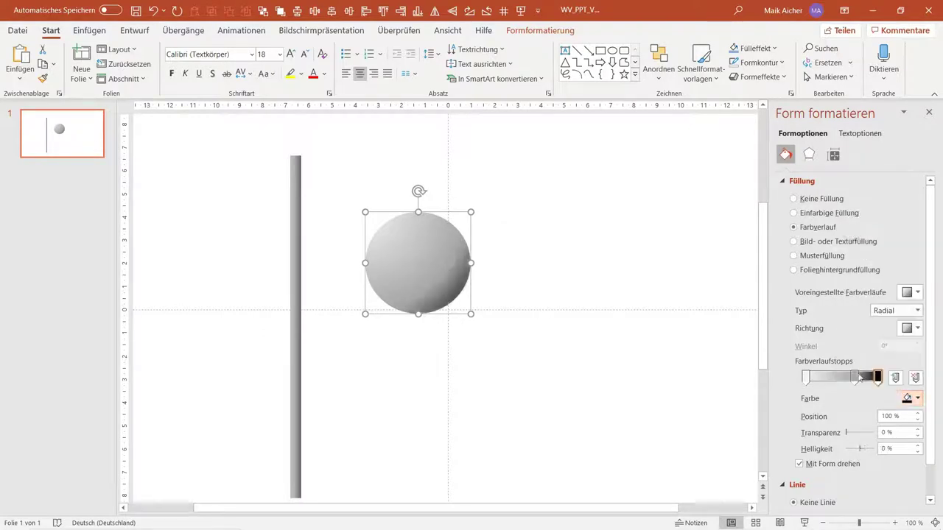
drag(855, 378, 842, 382)
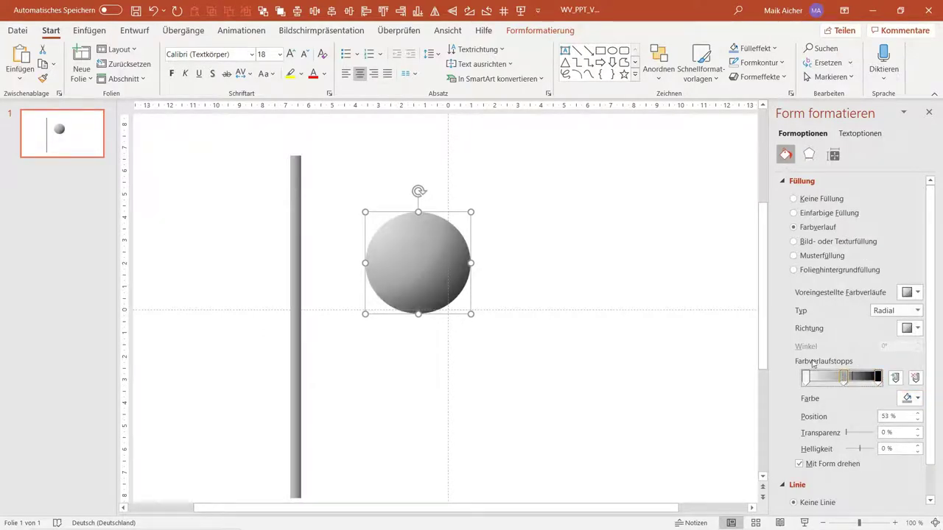
click(607, 246)
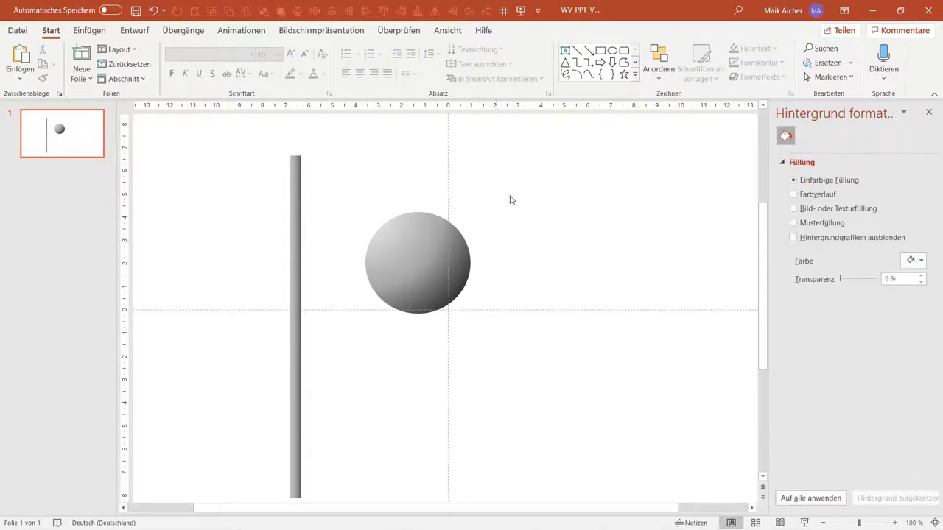
Step: Move the circle lower on the slide
click(387, 282)
drag(393, 269, 381, 349)
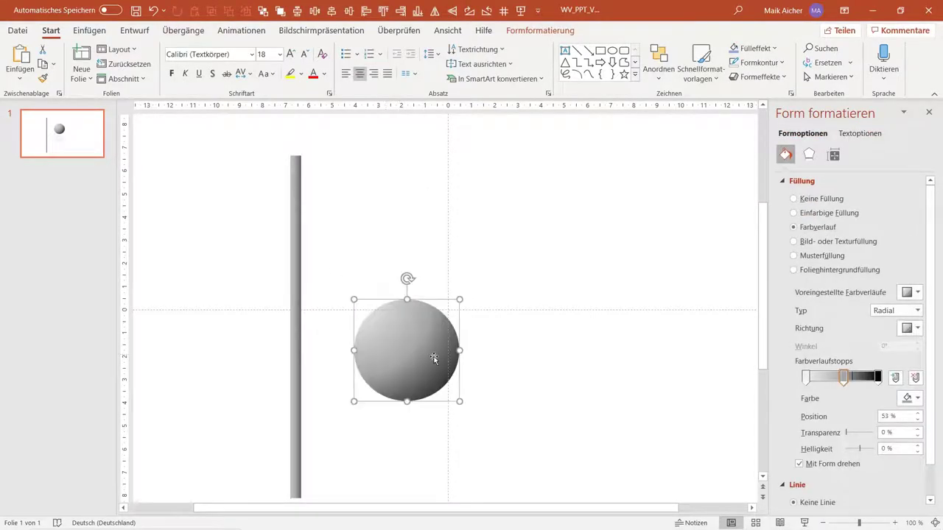
scroll(434, 361, down, 2)
scroll(434, 361, down, 2)
scroll(459, 337, up, 1)
click(552, 308)
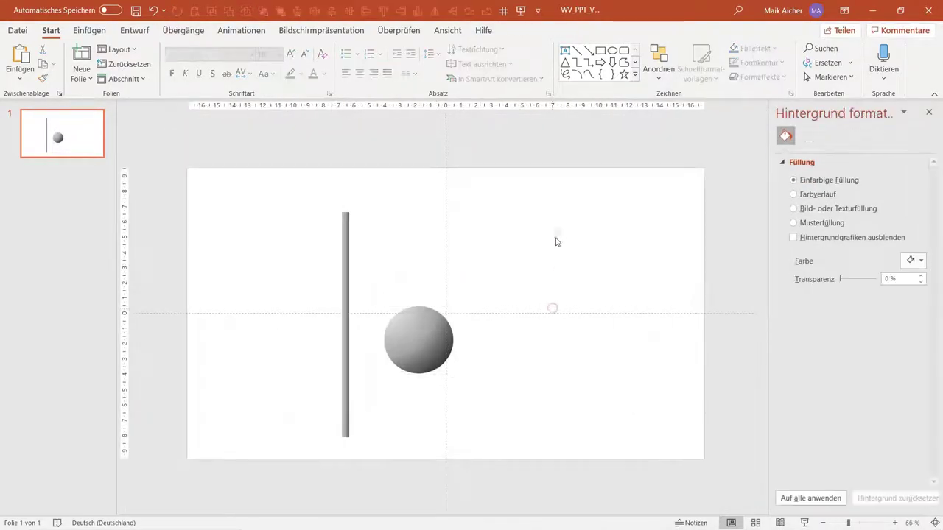
click(557, 233)
Step: Add a grey gradient stop at 23% and recolour the first stop
click(424, 323)
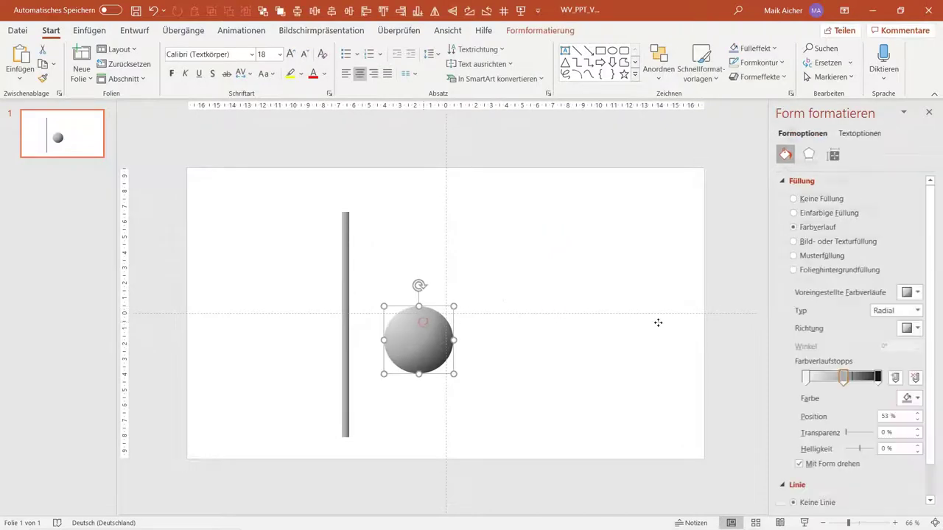
click(805, 376)
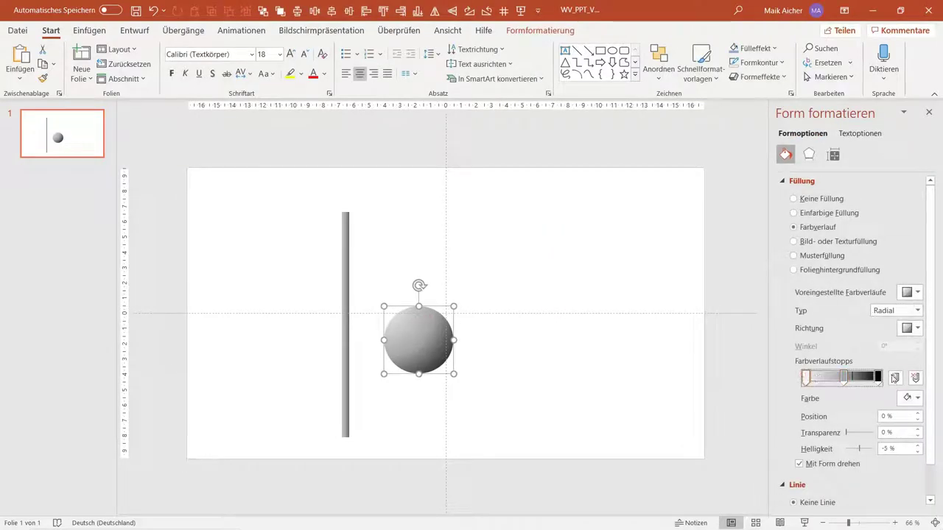
click(825, 381)
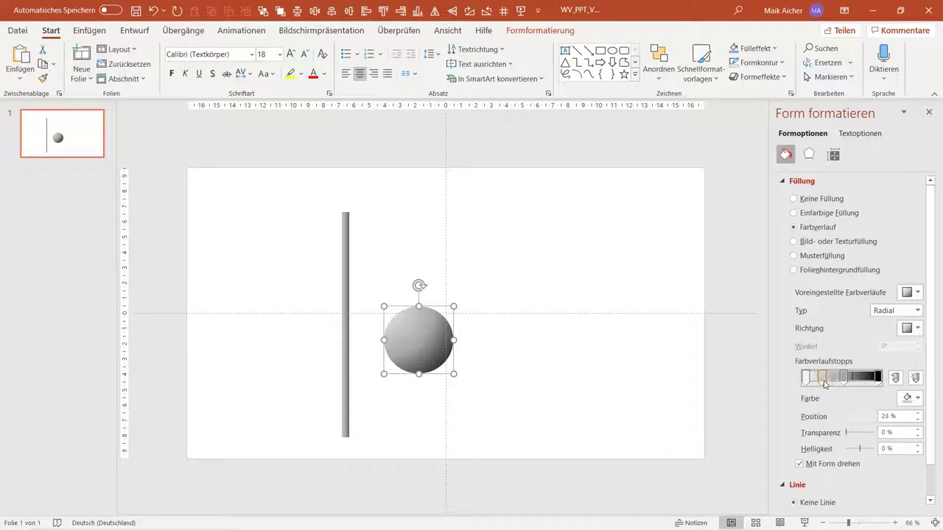
click(912, 398)
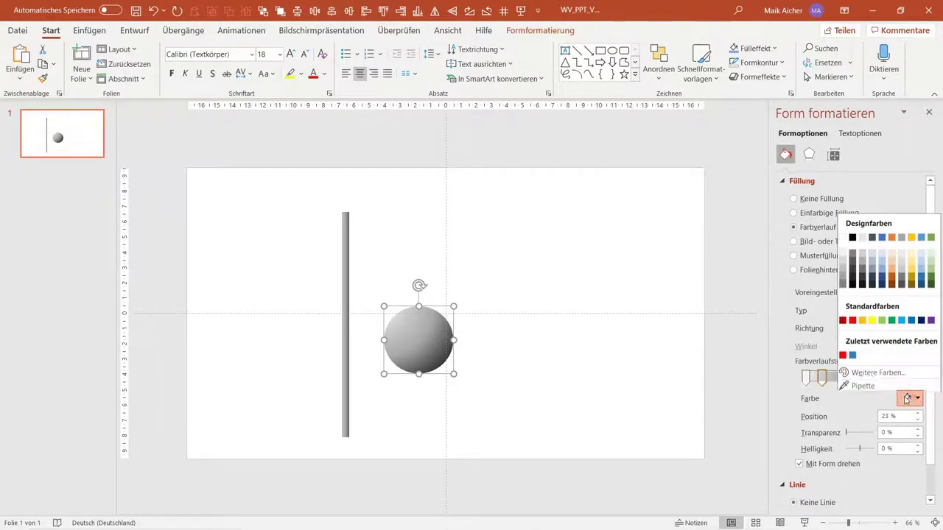
click(852, 255)
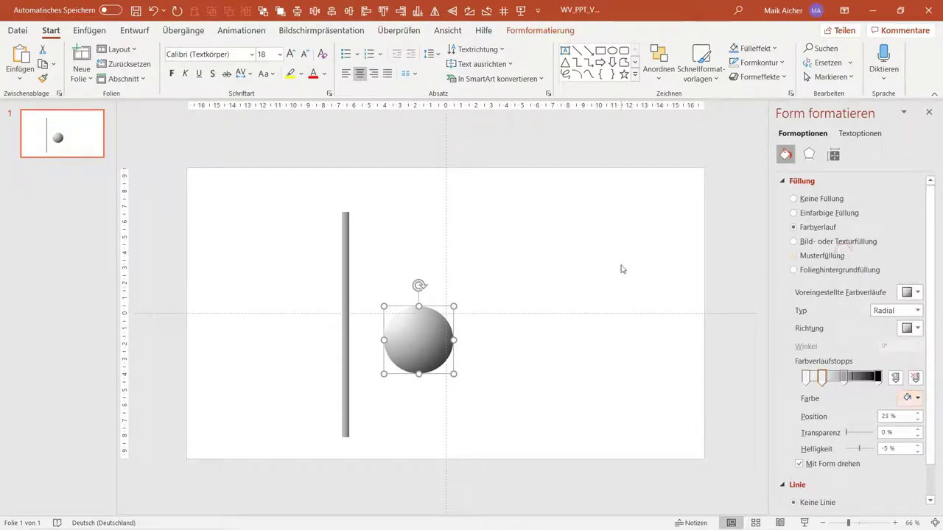
click(806, 378)
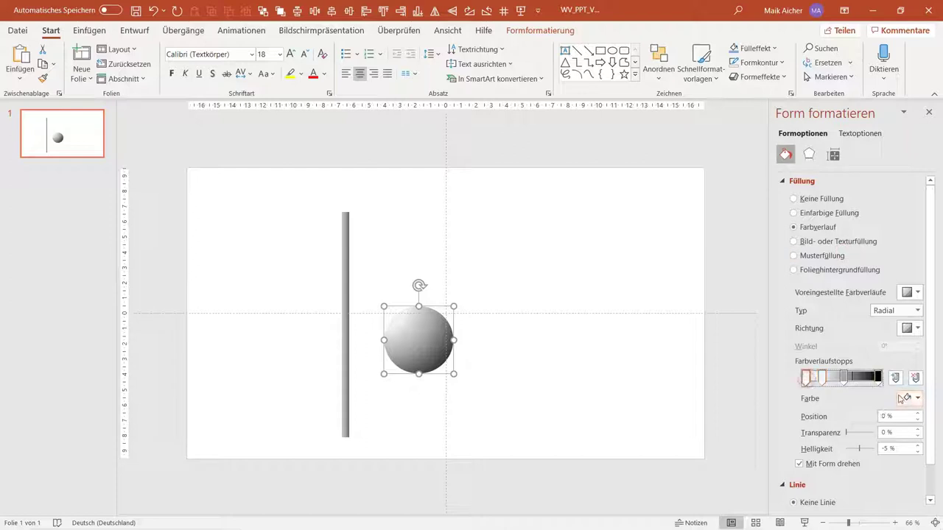
click(905, 398)
click(843, 237)
click(591, 246)
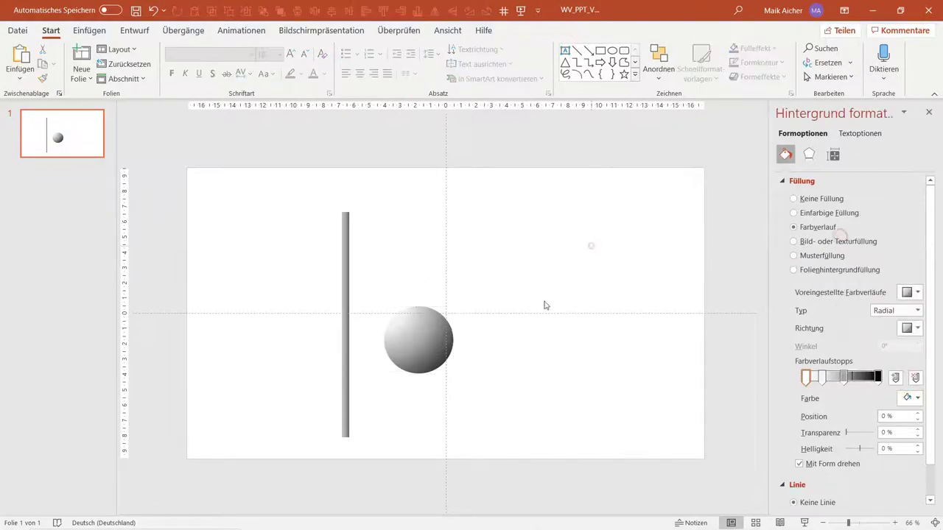
Step: Duplicate the sphere with Ctrl+D, move the copy up-right, and delete the original
click(440, 340)
scroll(436, 320, up, 3)
key(ctrl+d)
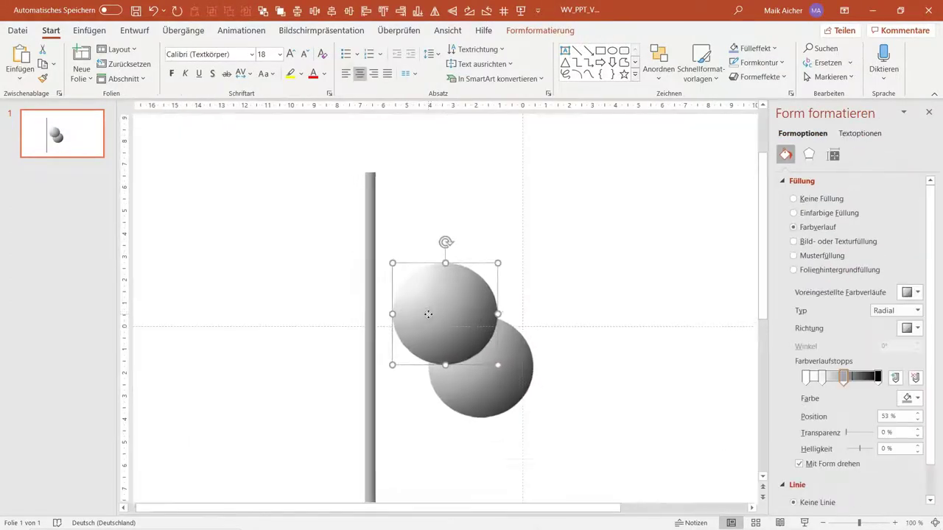
drag(484, 297, 536, 247)
click(511, 358)
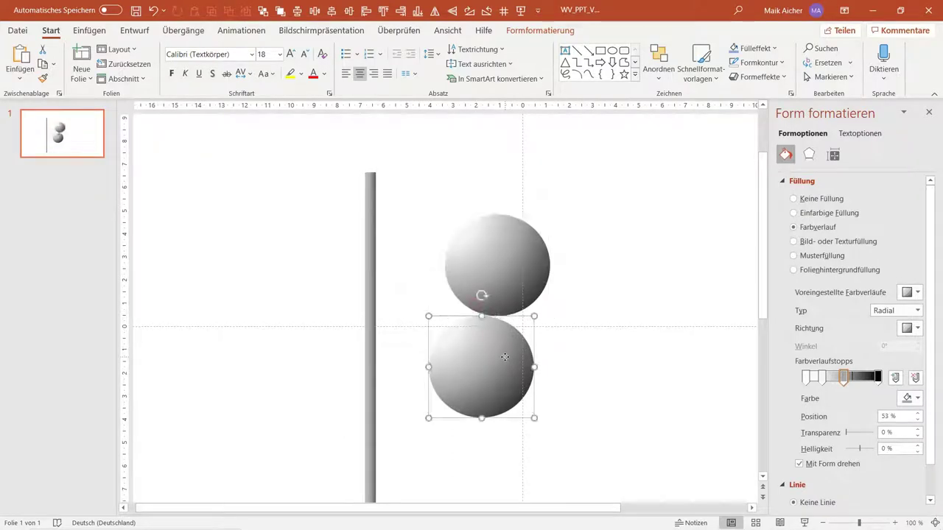
key(Delete)
key(Tab)
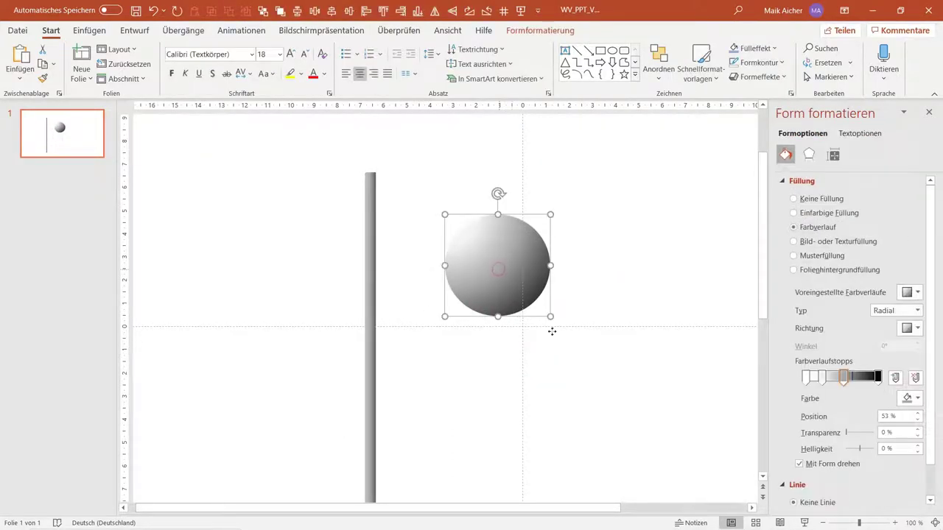
Step: Nudge the sphere left and down and set its middle gradient stop to 53%
key(Down)
key(Down)
key(Down)
key(Left)
key(Left)
scroll(601, 294, down, 2)
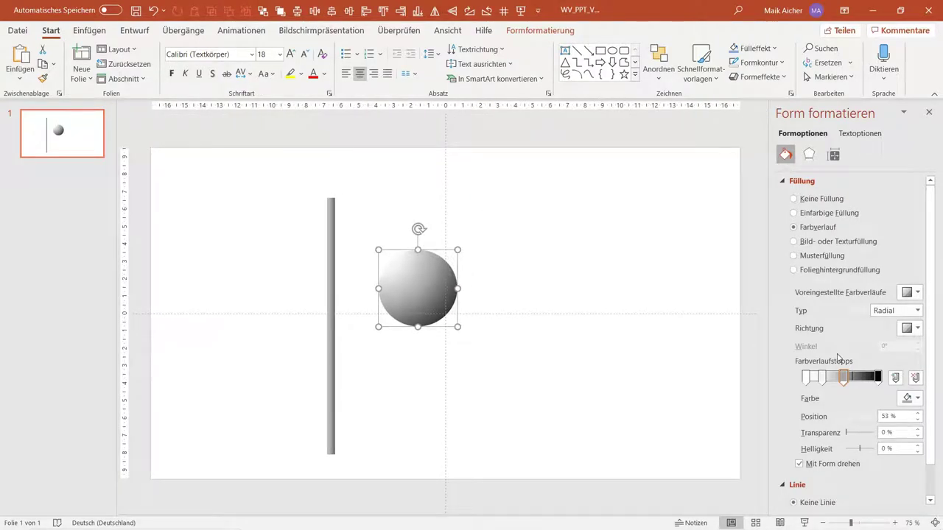
drag(844, 374, 838, 385)
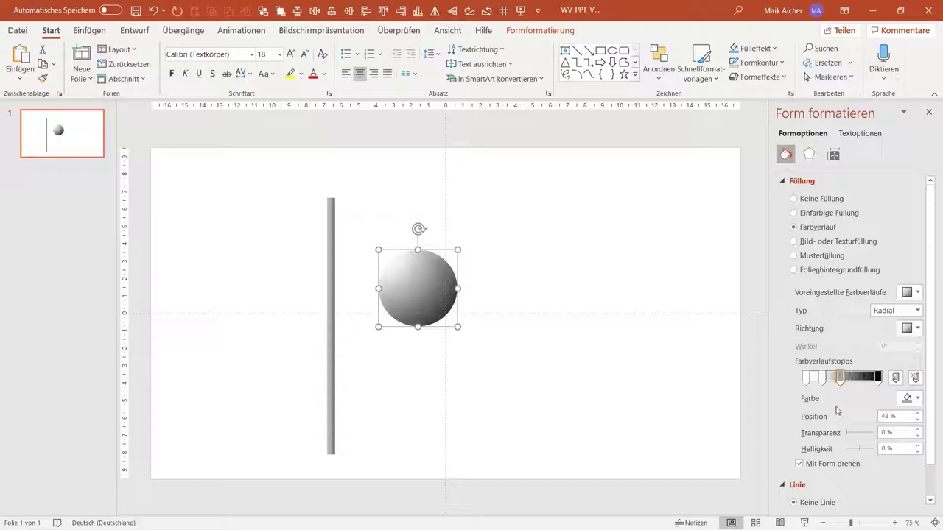
scroll(836, 411, down, 1)
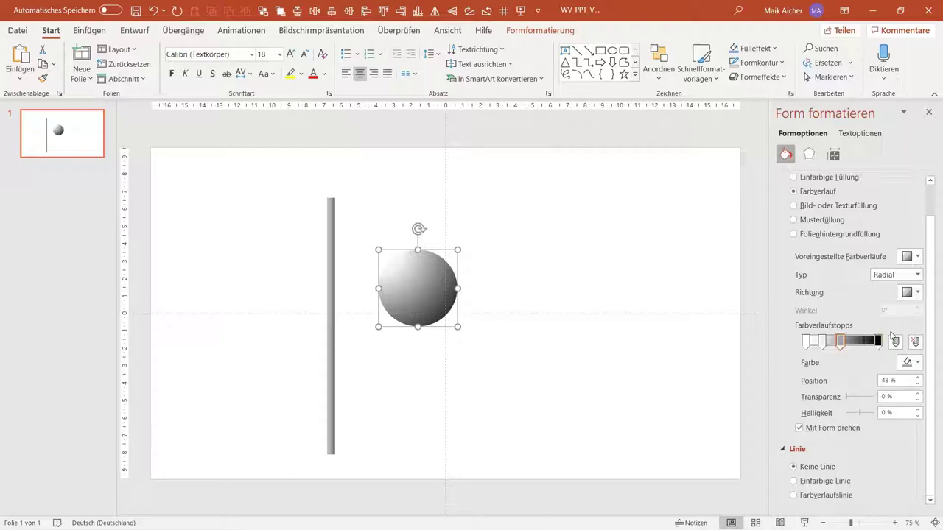
scroll(848, 381, up, 1)
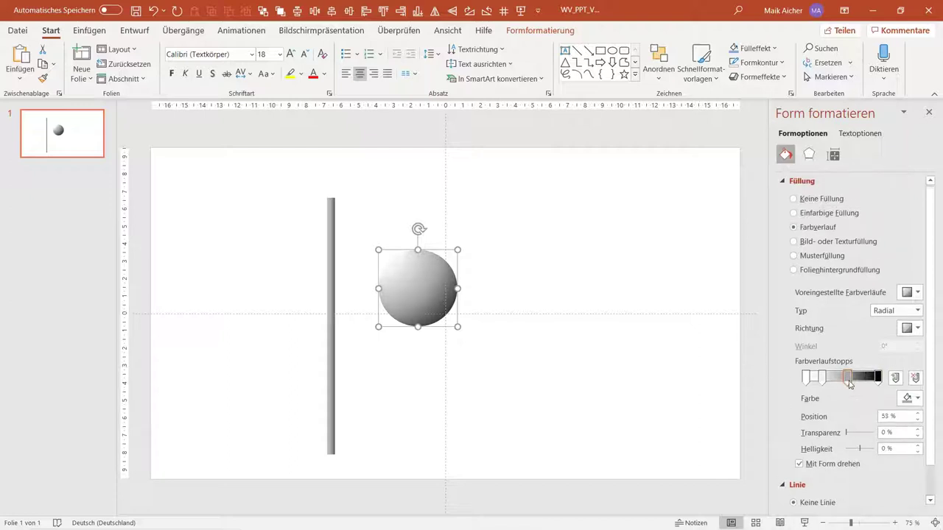
drag(842, 377, 848, 377)
click(673, 228)
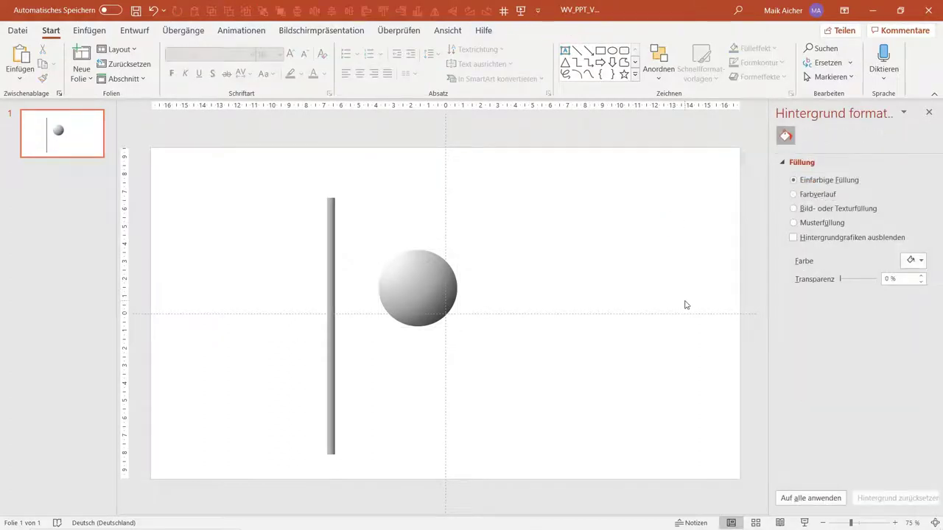
Step: Draw a blue square right of the pole, move the sphere left of the pole, and show the shadow options
click(600, 49)
drag(508, 250, 629, 361)
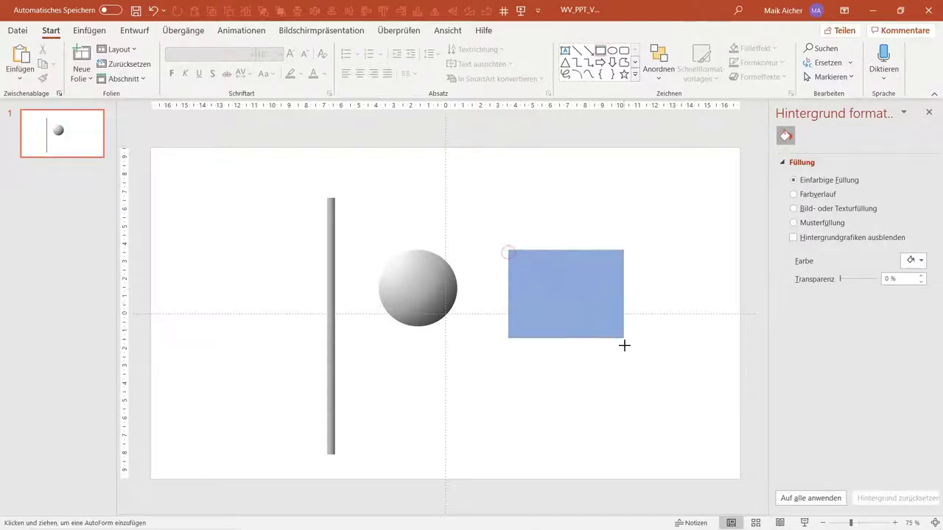
drag(446, 288, 280, 244)
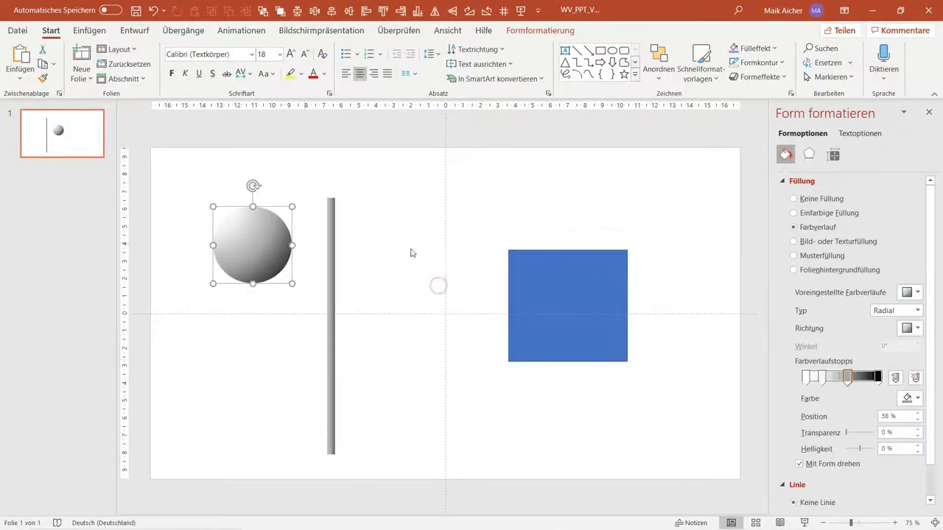
drag(588, 297, 534, 292)
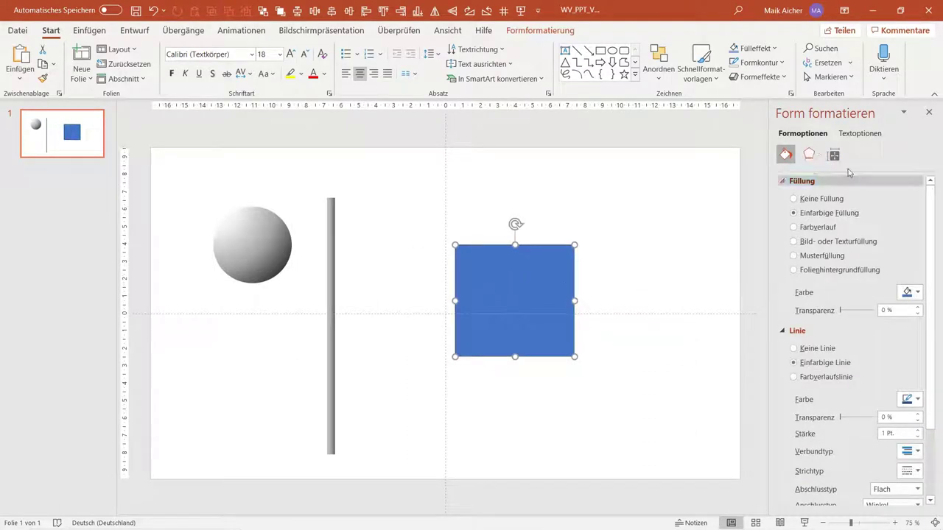
click(810, 154)
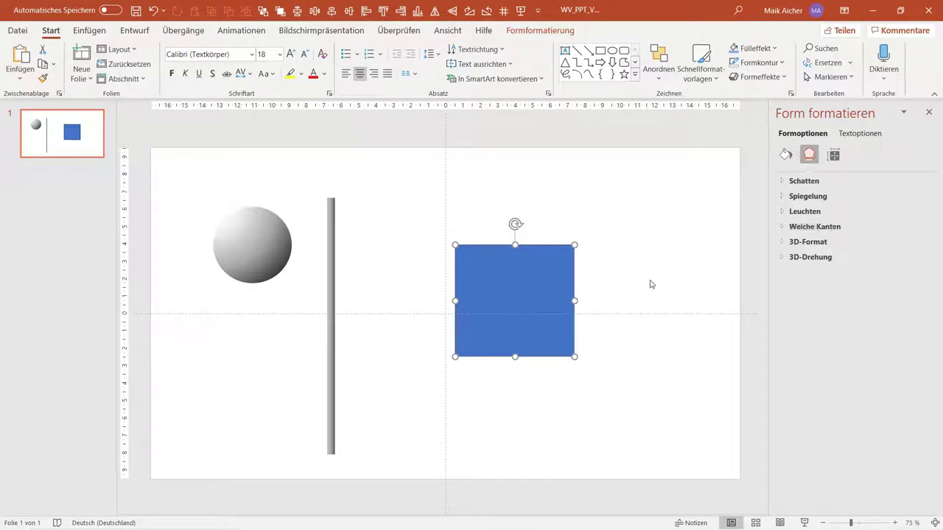
click(799, 182)
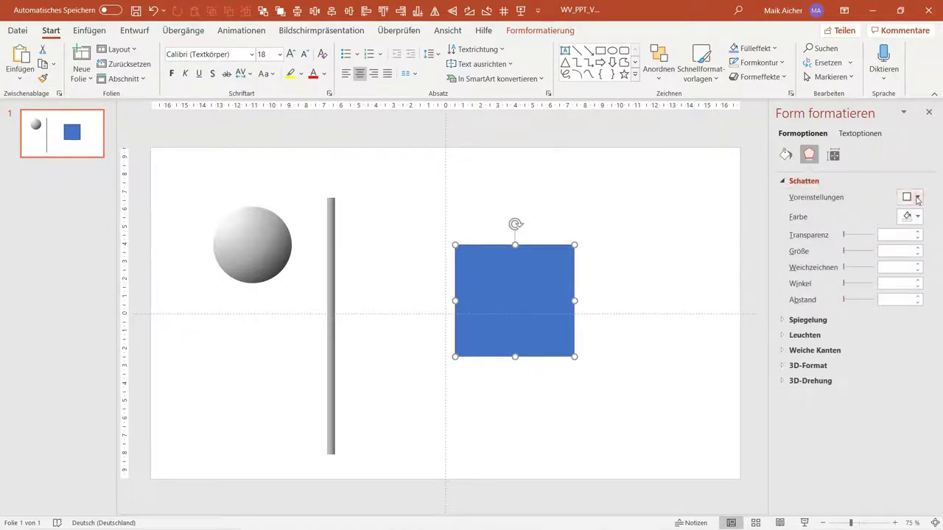
Step: Apply an outer shadow preset offset to the right and shift the square up slightly
click(912, 197)
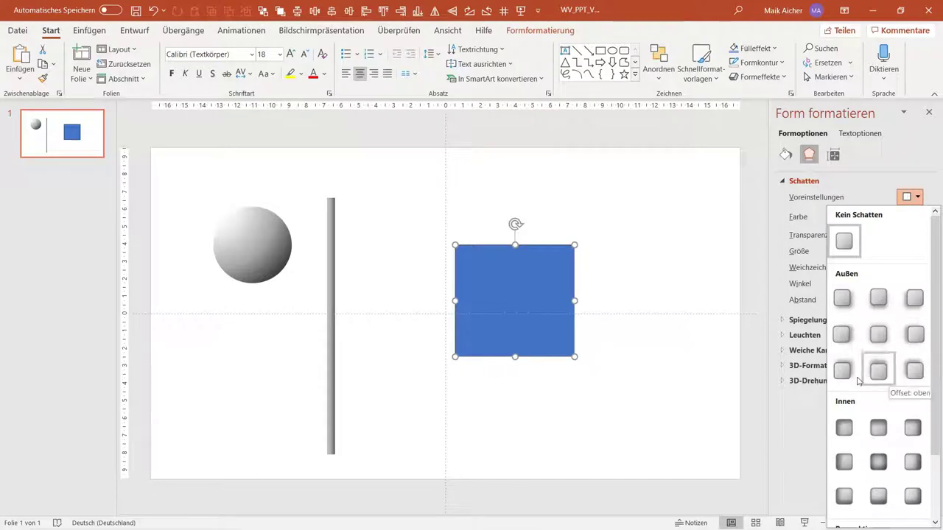
click(841, 334)
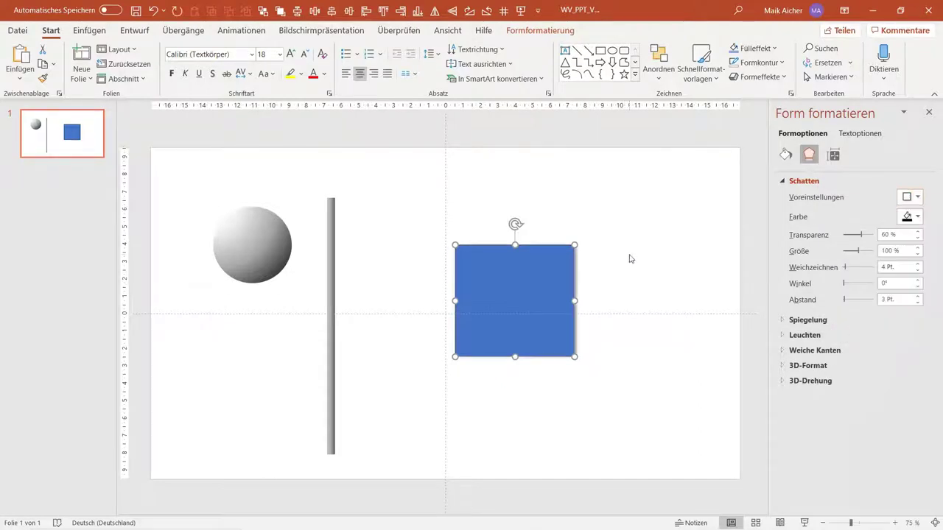
drag(491, 297, 486, 259)
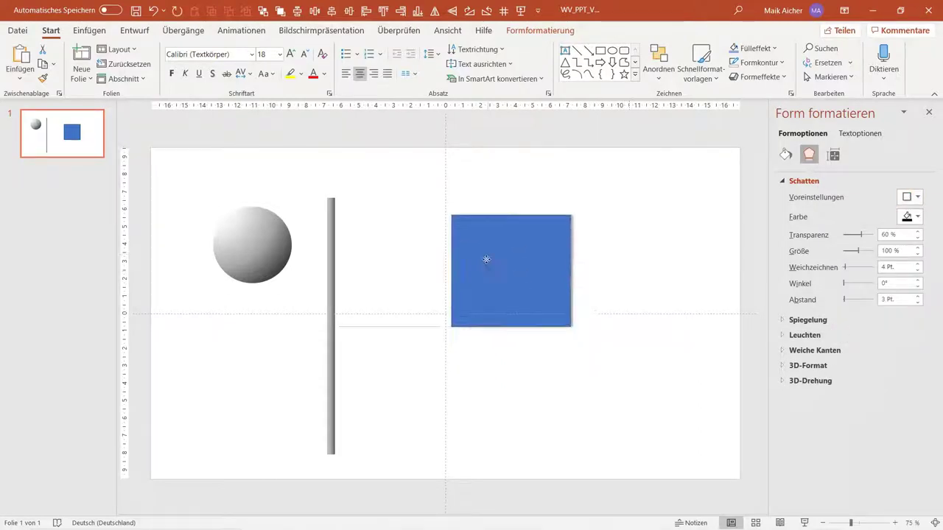
click(617, 291)
click(523, 273)
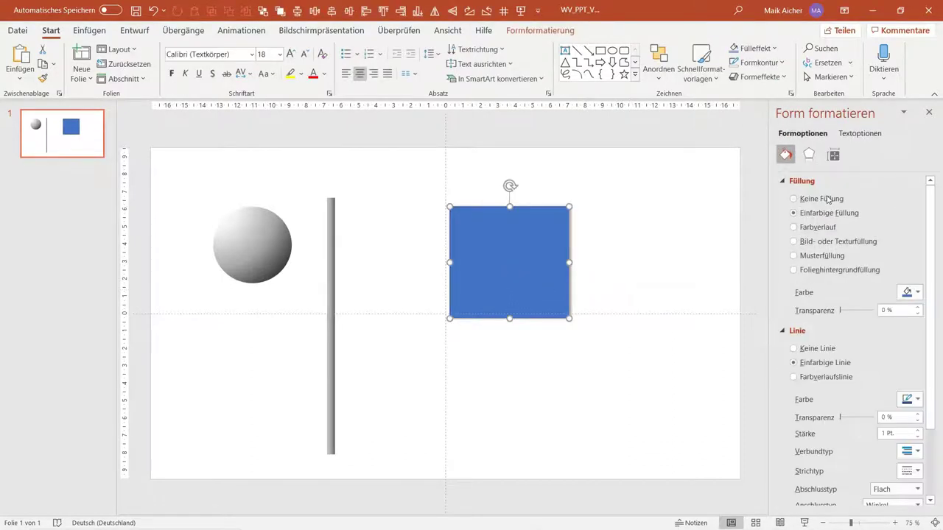
Step: Set the shadow to 36 pt distance, 30° angle and 38 pt blur, then nudge the square
click(808, 157)
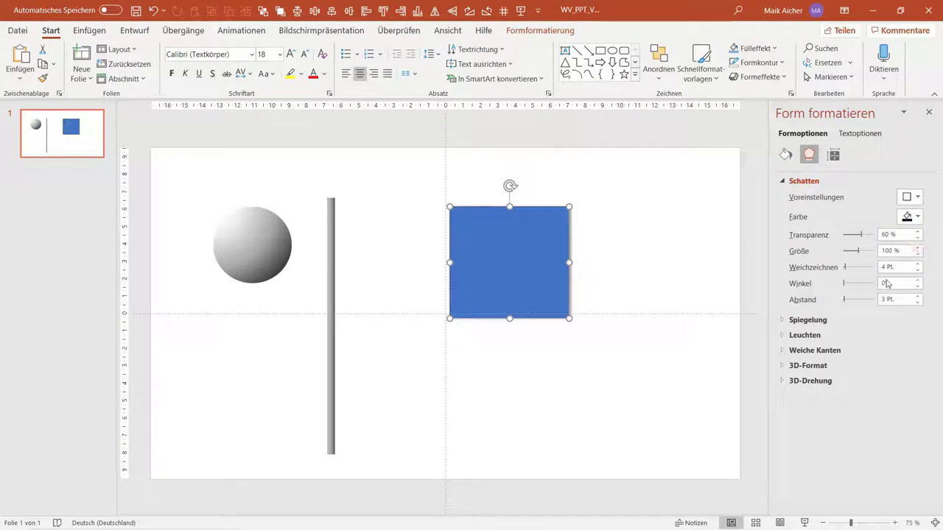
drag(845, 300, 850, 300)
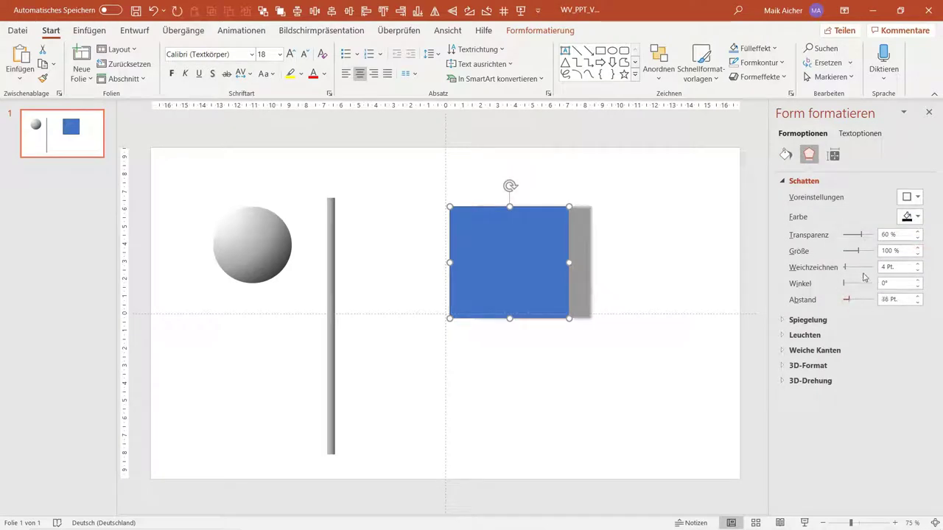
drag(845, 283, 848, 283)
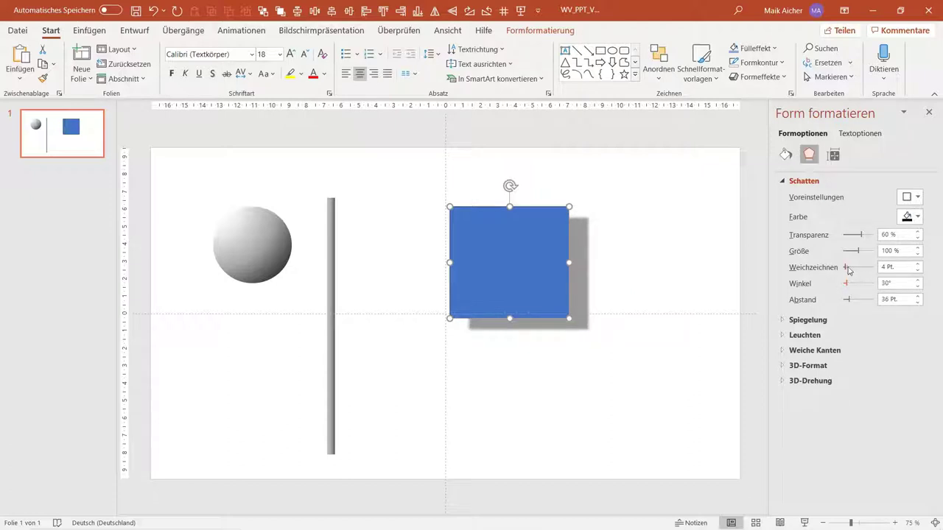
drag(848, 269, 867, 239)
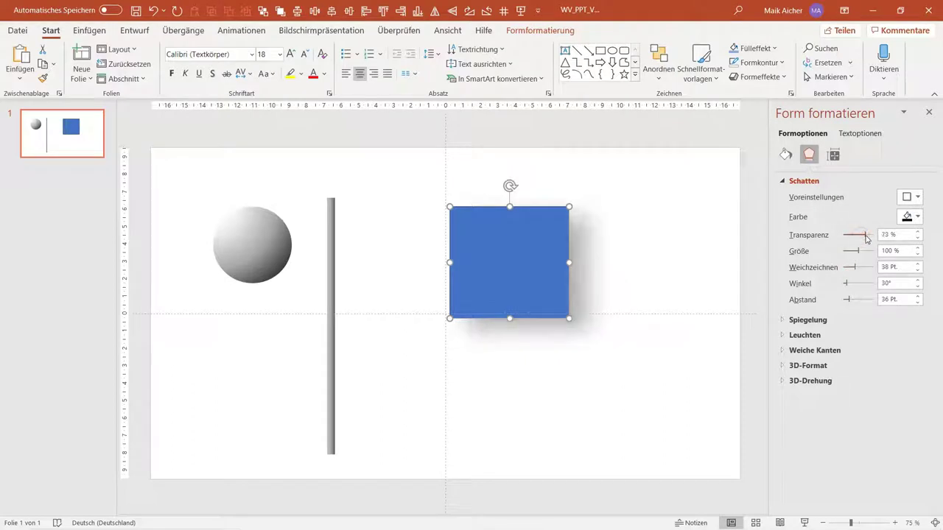
click(666, 241)
click(531, 267)
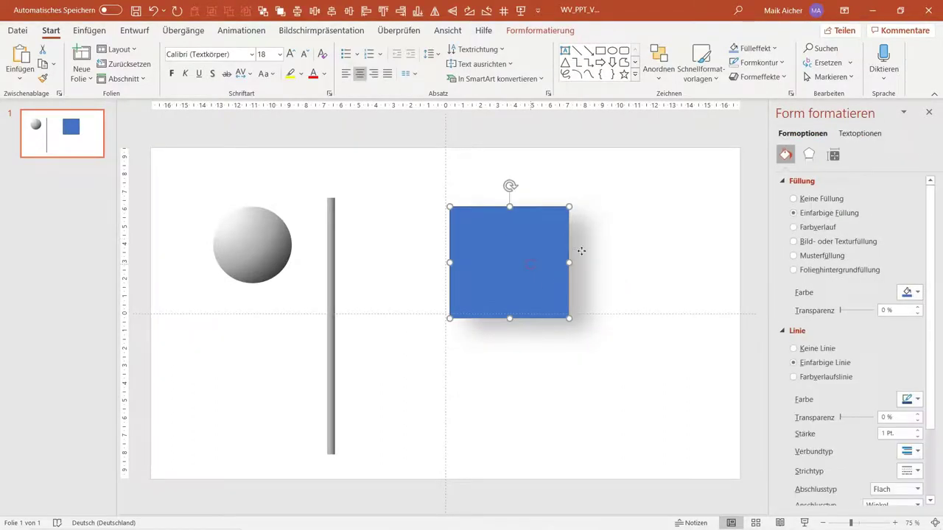
drag(581, 251, 569, 272)
Step: Change the blue square's shadow colour to black
click(604, 266)
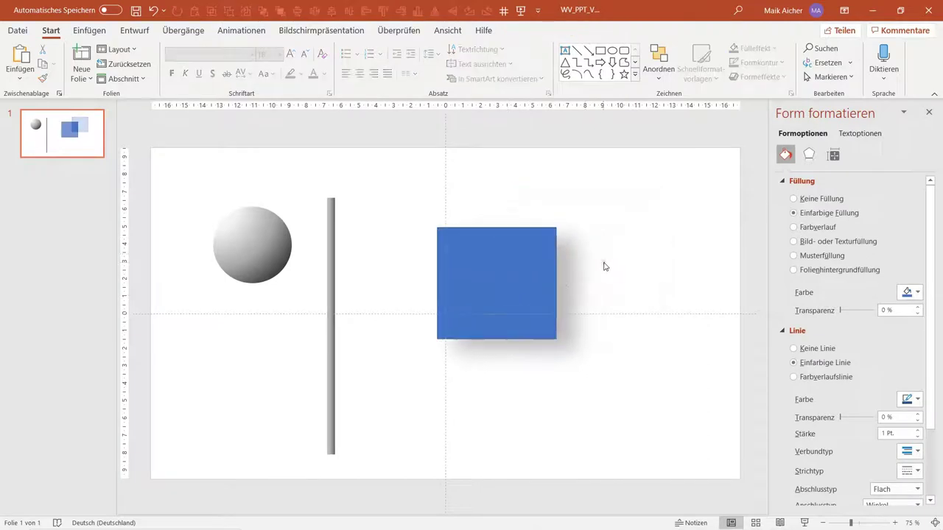
click(603, 264)
click(564, 283)
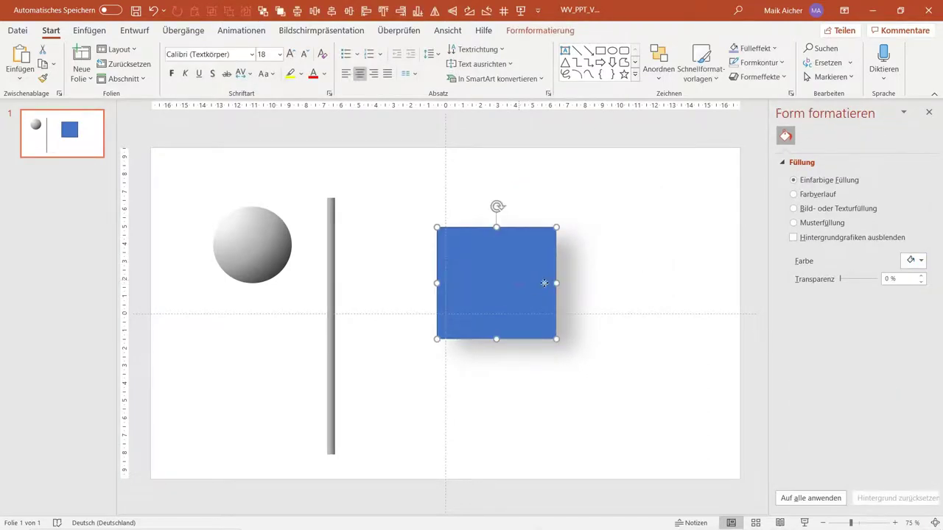
click(918, 293)
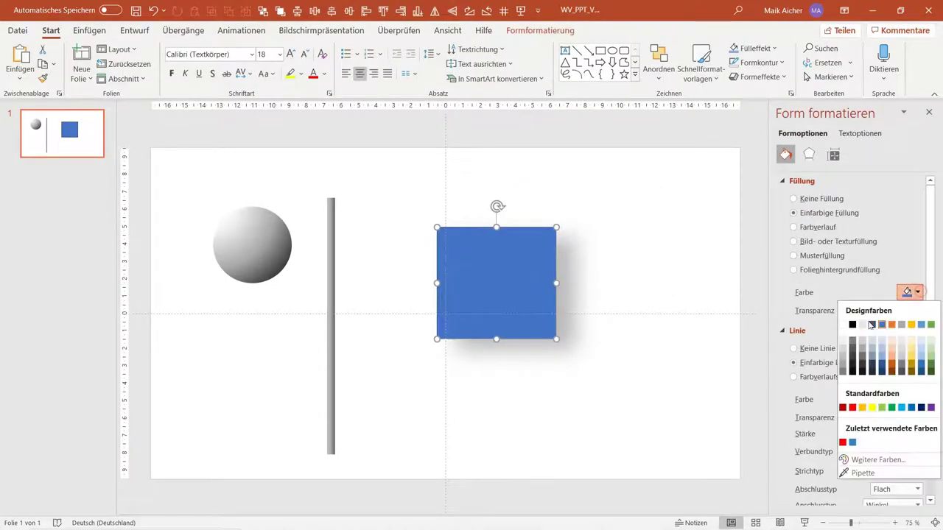
click(811, 155)
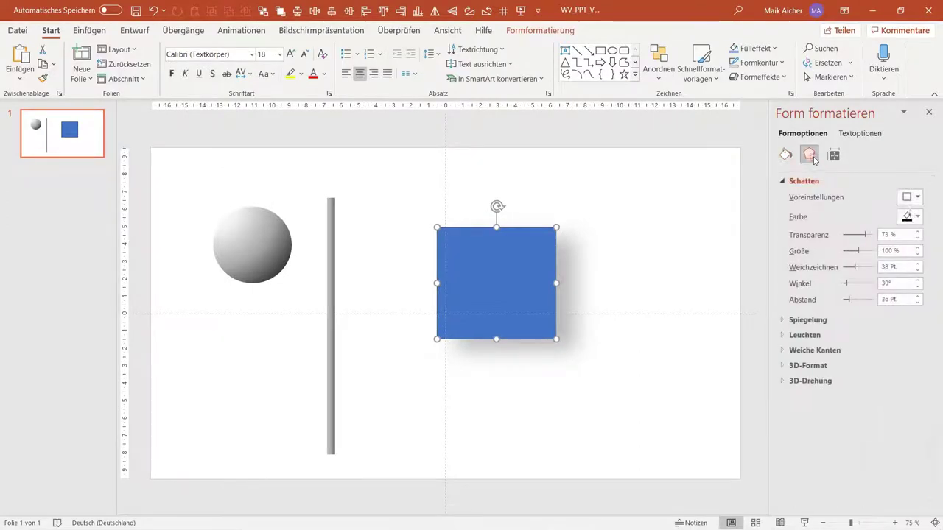
click(917, 217)
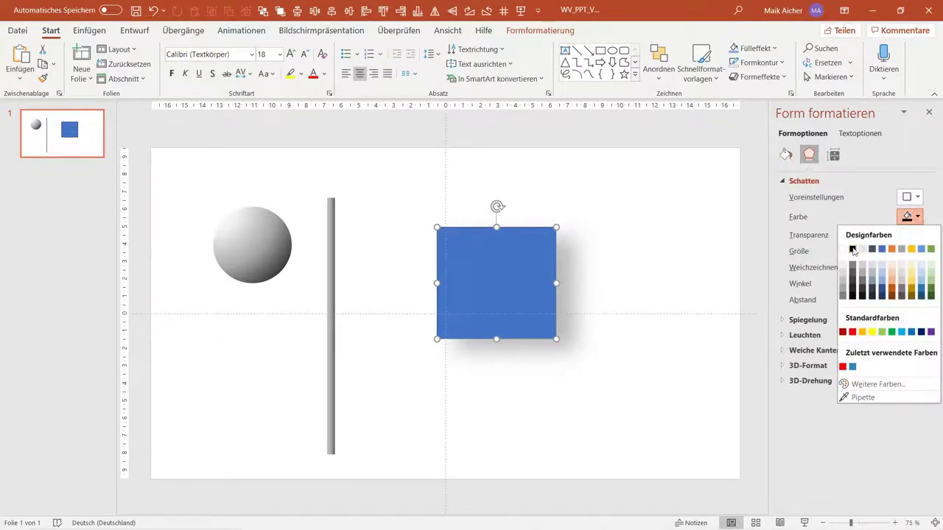
click(852, 250)
click(913, 217)
click(871, 288)
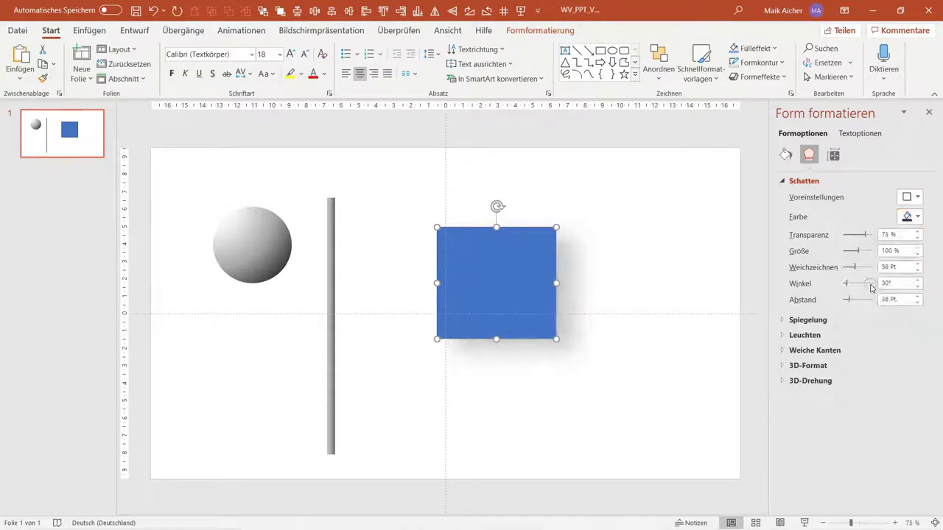
click(674, 243)
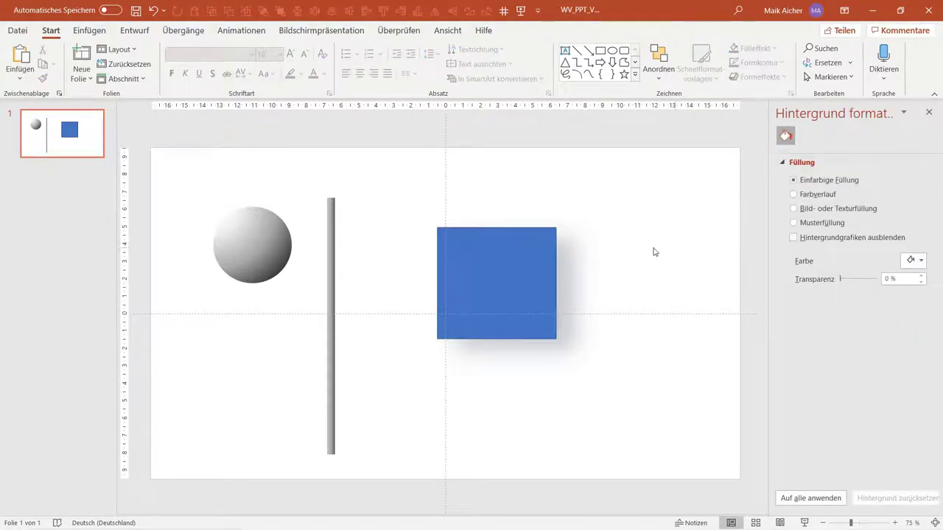
Step: Reposition the shadowed square on the left, directly beneath the sphere
drag(517, 253, 481, 223)
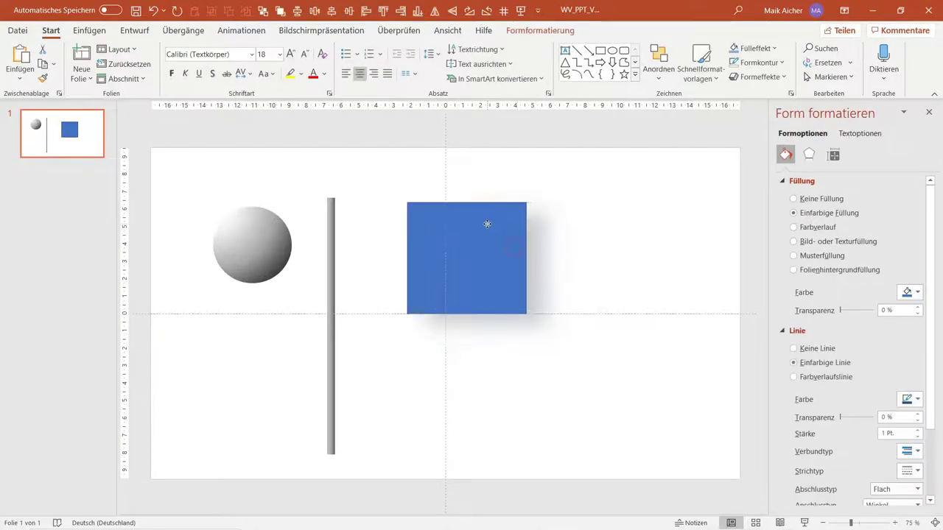
click(658, 213)
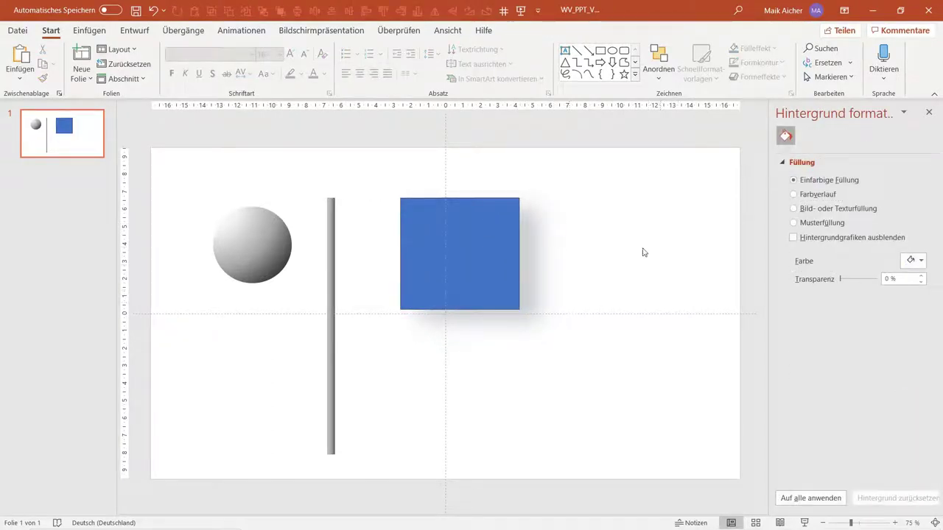
drag(483, 245, 623, 207)
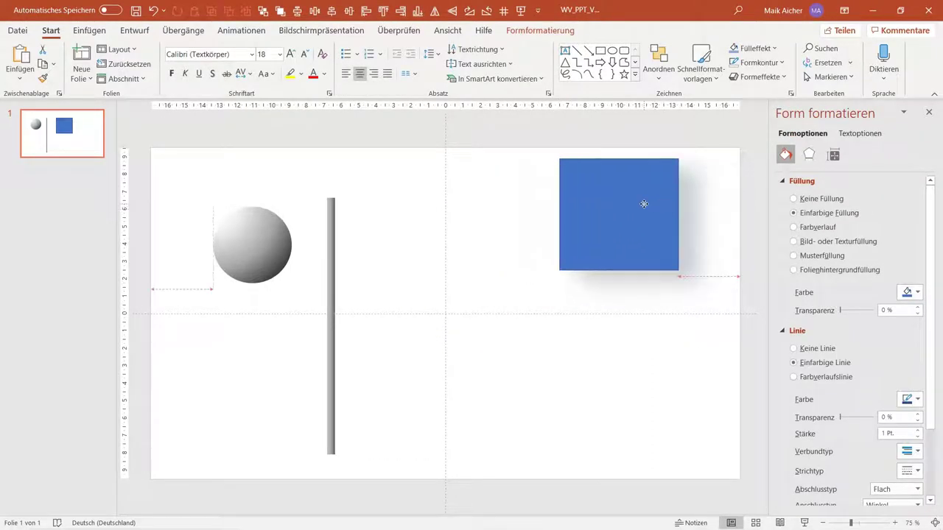
drag(623, 207, 650, 202)
click(532, 286)
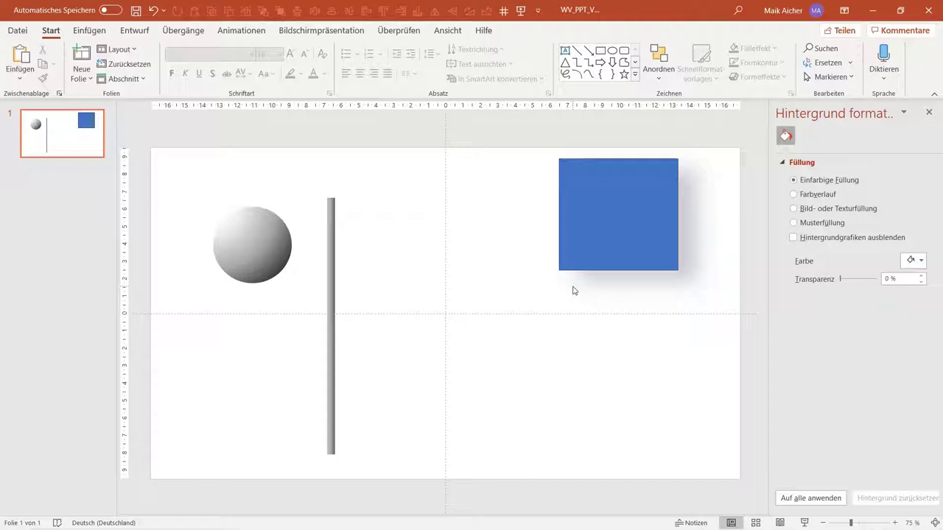
drag(682, 194, 508, 202)
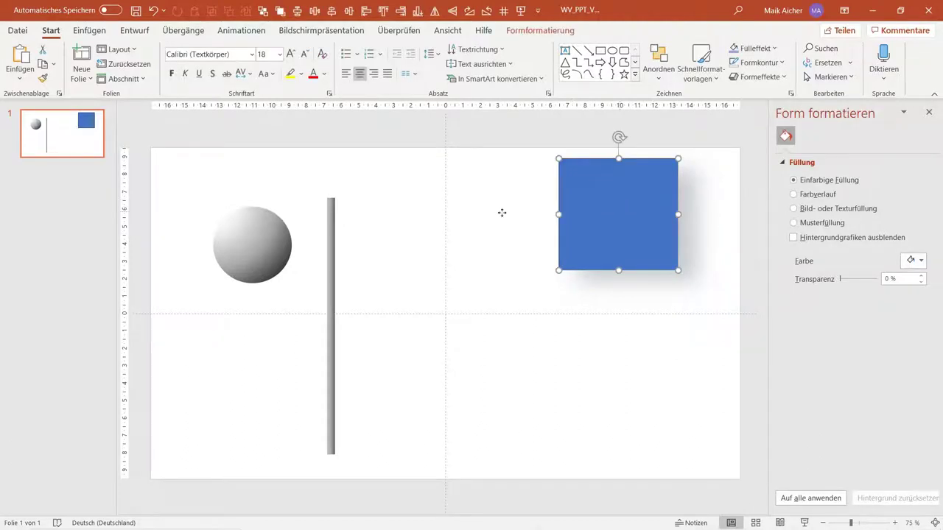
click(603, 224)
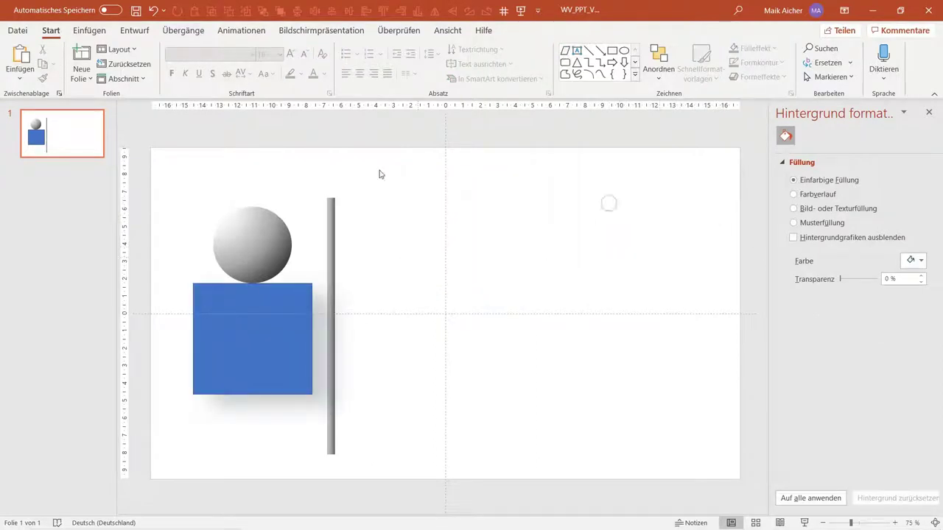
Step: Draw a second blue square and show its 3D rotation settings
click(612, 50)
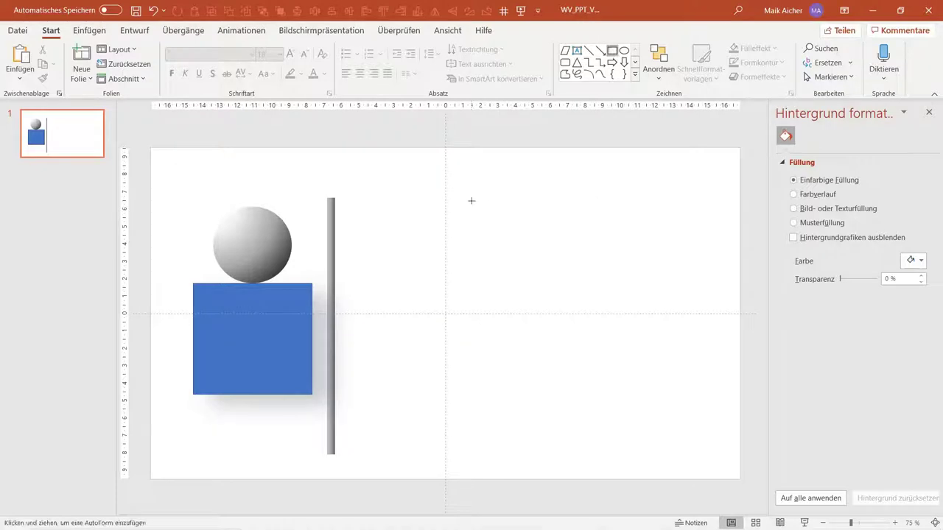
mouse_move(472, 197)
mouse_down()
mouse_move(581, 322)
mouse_move(575, 312)
mouse_move(583, 305)
mouse_up()
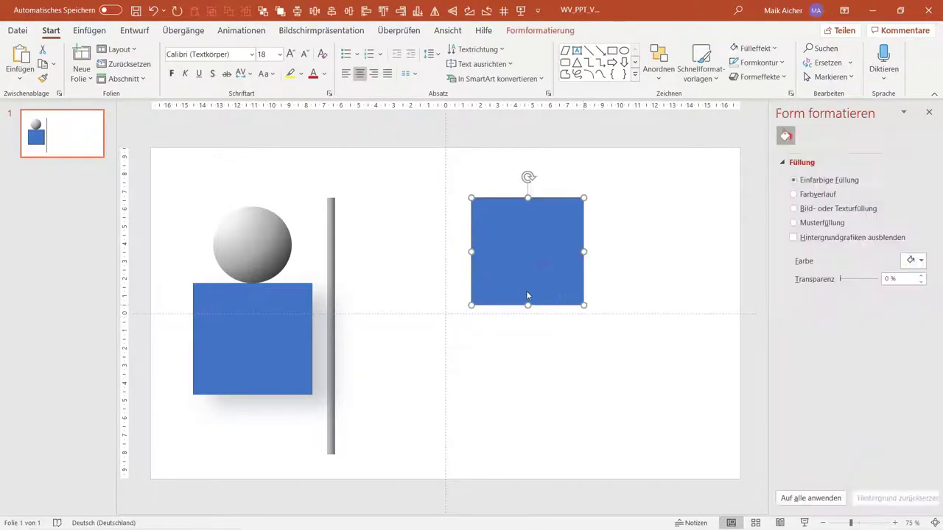
drag(530, 294, 494, 332)
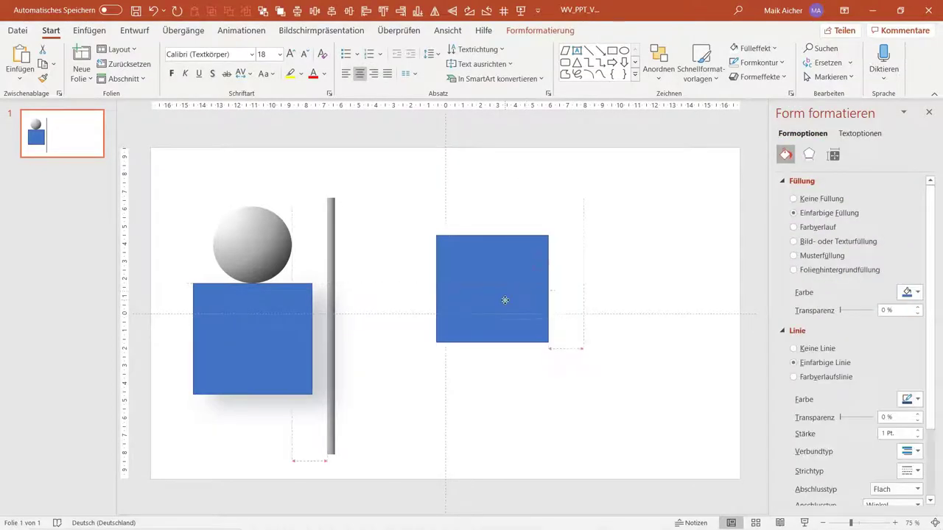
click(809, 155)
click(810, 382)
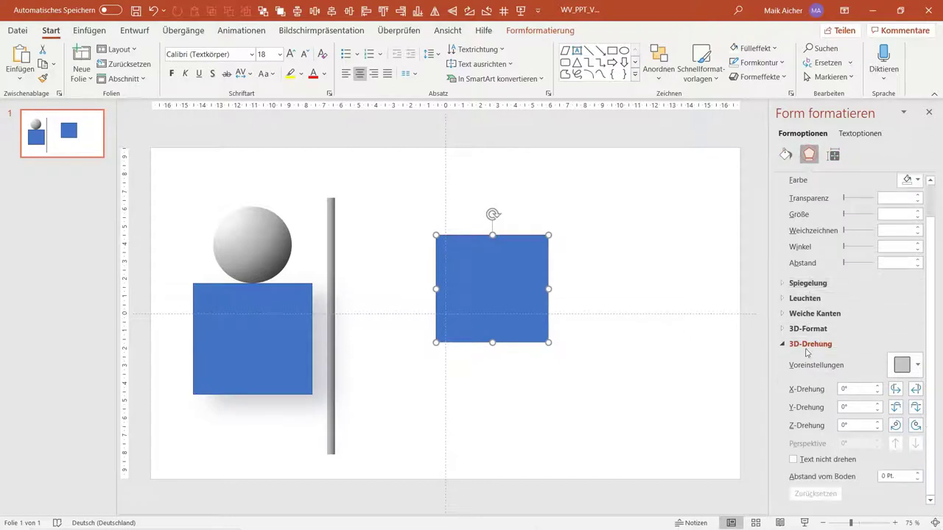
click(807, 350)
click(809, 377)
drag(503, 253, 530, 224)
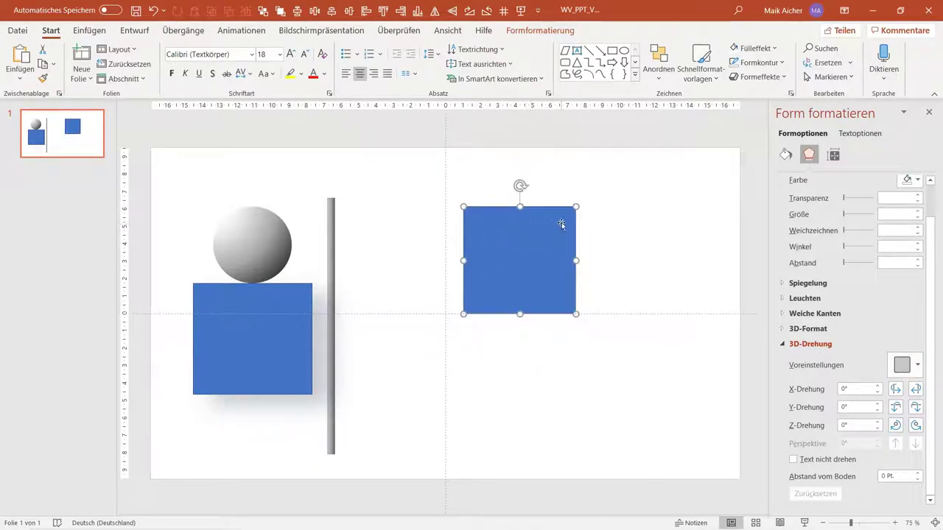
Step: Adjust the square's X, Y and Z 3D rotation values to tilt it in perspective
click(896, 392)
click(913, 392)
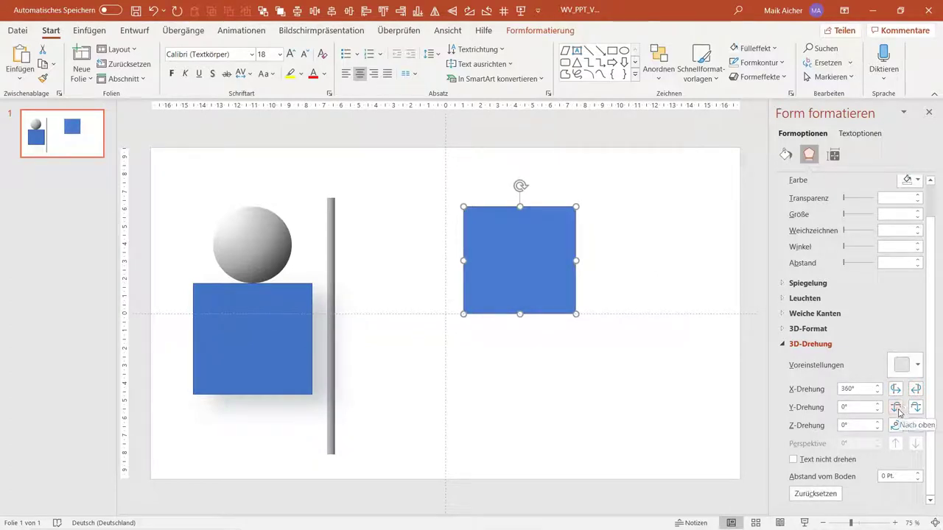
click(895, 407)
click(896, 408)
click(896, 407)
click(896, 407)
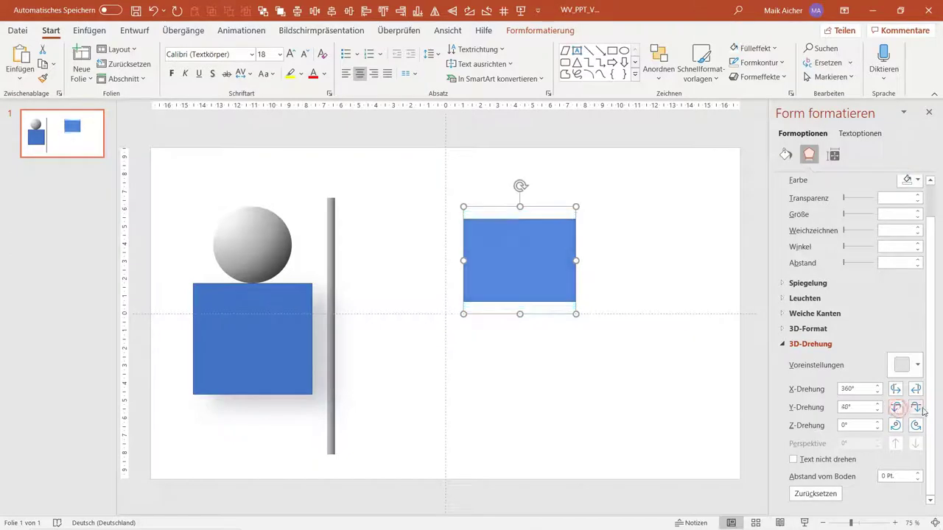
click(917, 408)
click(917, 408)
click(917, 408)
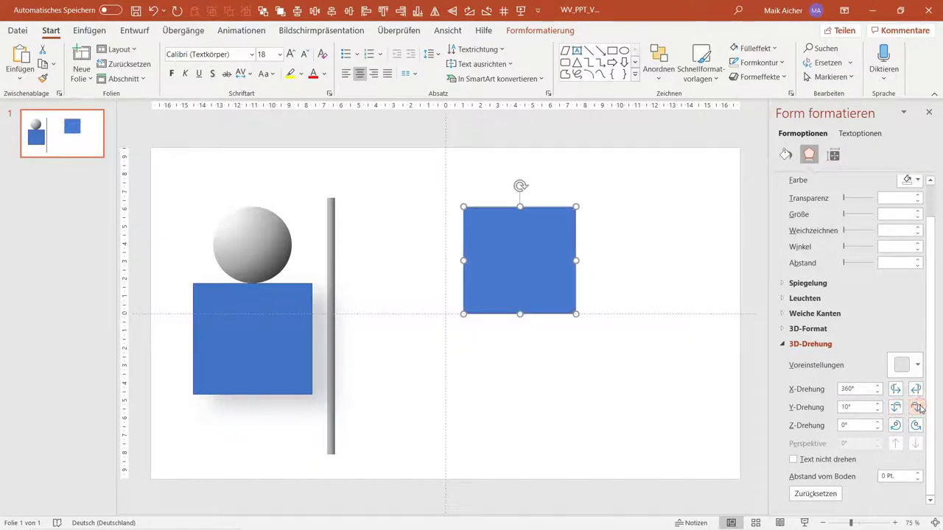
click(917, 407)
click(916, 426)
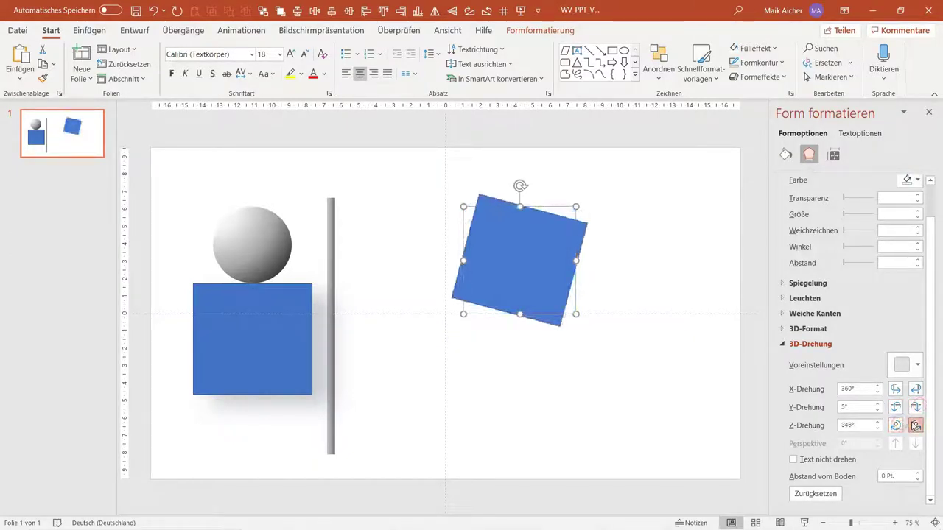
click(895, 425)
click(916, 426)
click(895, 425)
click(916, 426)
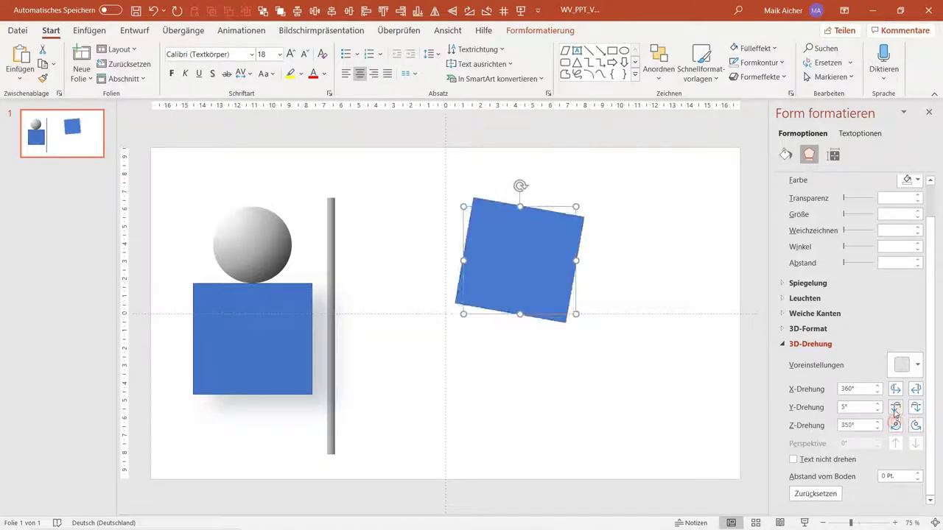
click(895, 407)
click(895, 407)
click(895, 389)
click(895, 389)
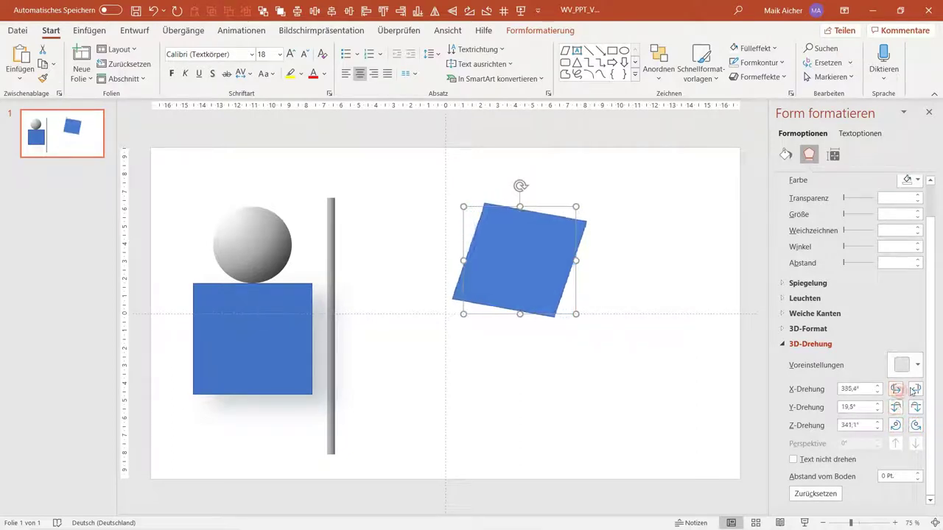
click(915, 389)
click(915, 389)
click(916, 407)
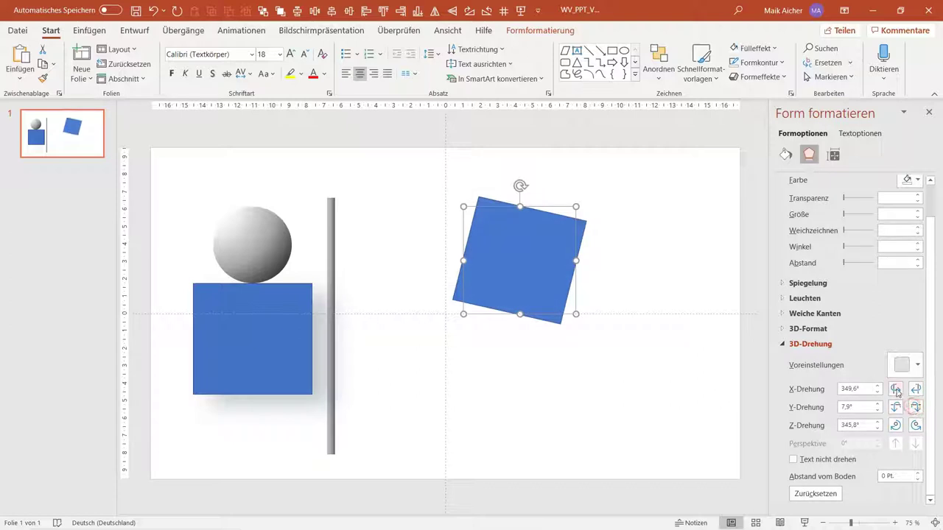
Step: Move the tilted blue square up and left, just above the slide centre
click(896, 392)
click(712, 249)
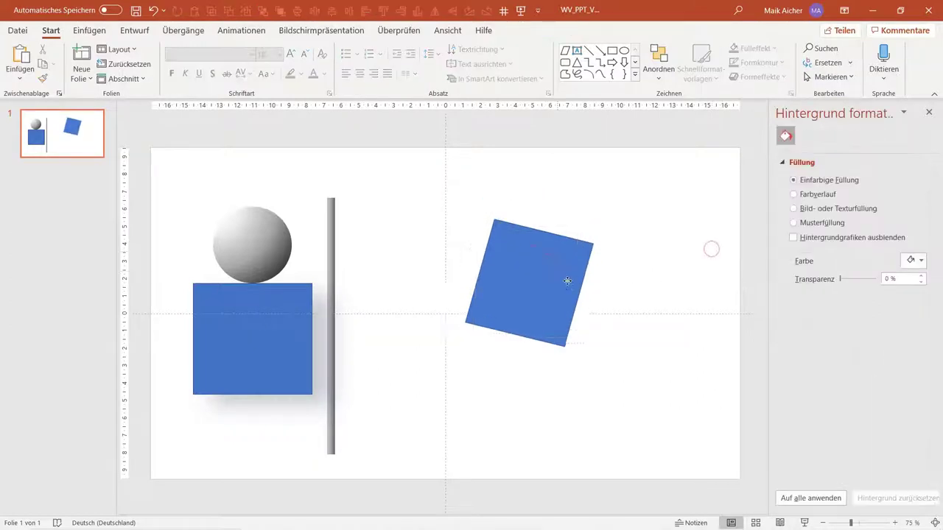
drag(567, 281, 512, 235)
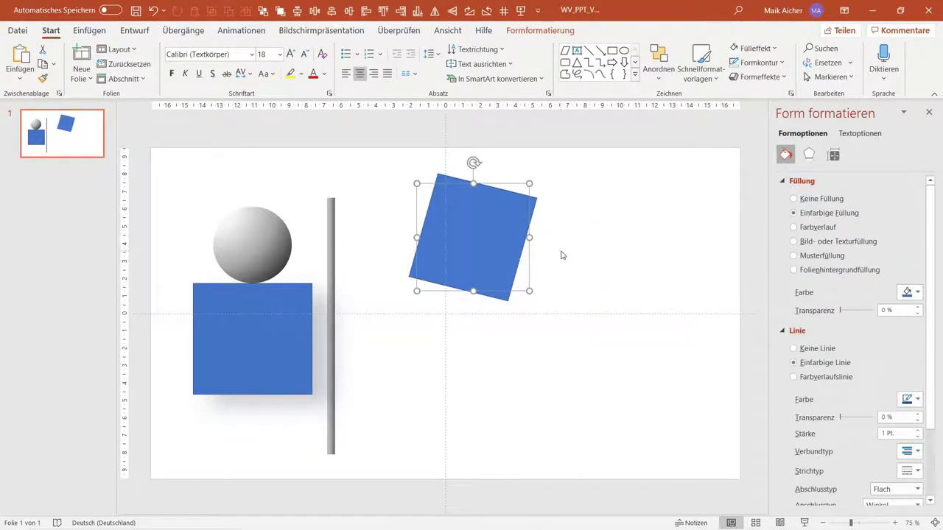
click(560, 257)
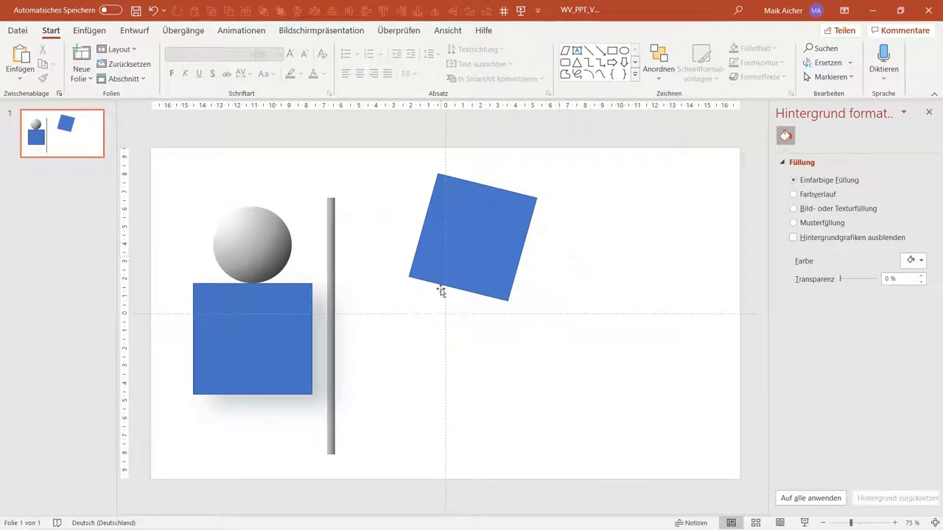
Step: Drag Buch.png from Explorer onto the slide, shrink it and place it beside the blue square
key(alt+Tab)
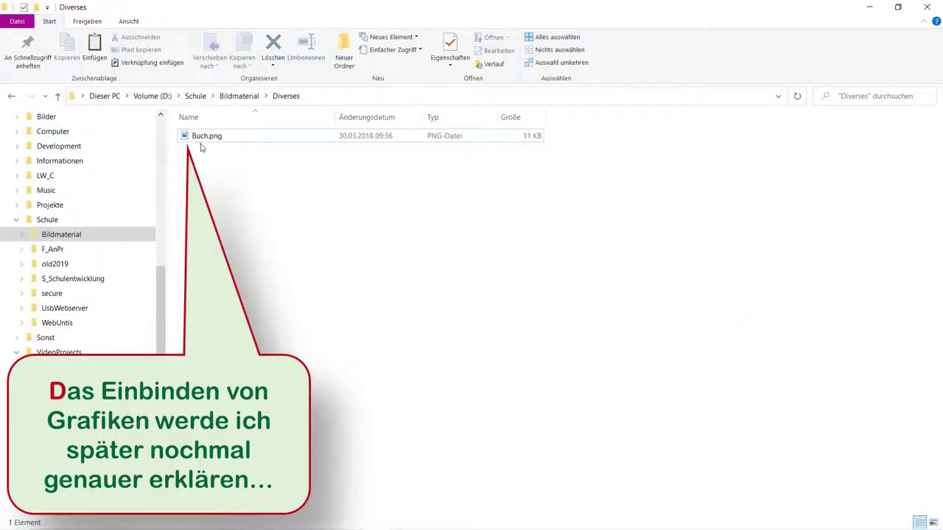
mouse_move(200, 144)
mouse_down()
mouse_move(245, 184)
mouse_move(221, 147)
mouse_move(466, 313)
mouse_move(462, 291)
mouse_up()
key(alt+Tab)
drag(368, 204, 464, 289)
drag(491, 344, 616, 257)
click(605, 402)
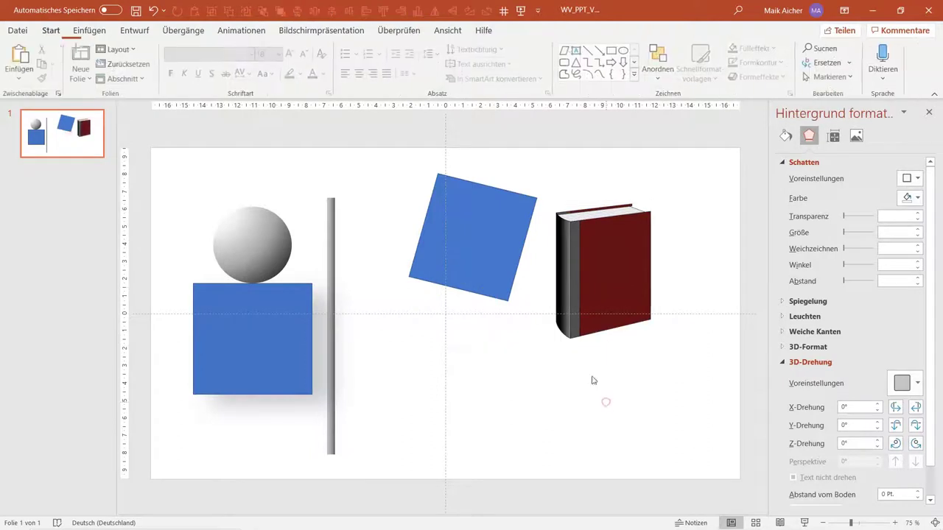
Step: Move the blue square higher and add a new text box below the book
drag(480, 232, 420, 206)
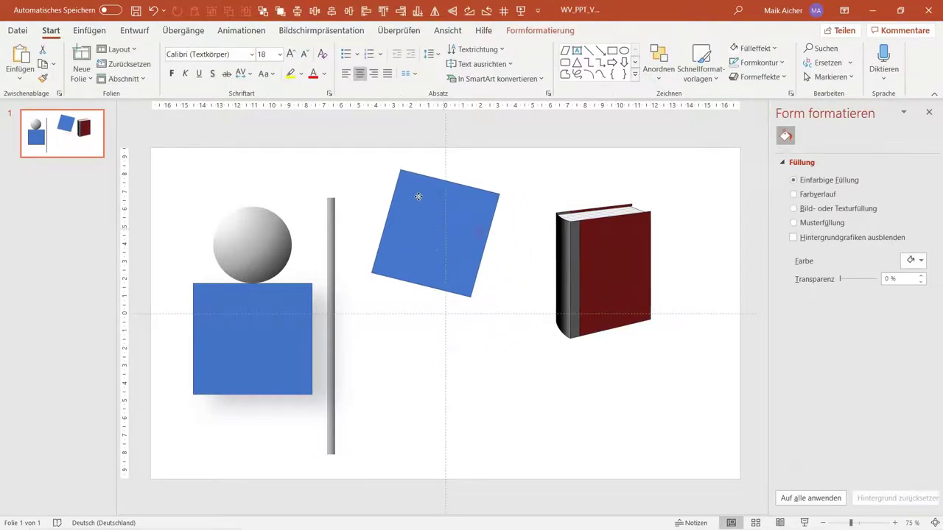
click(577, 50)
click(552, 404)
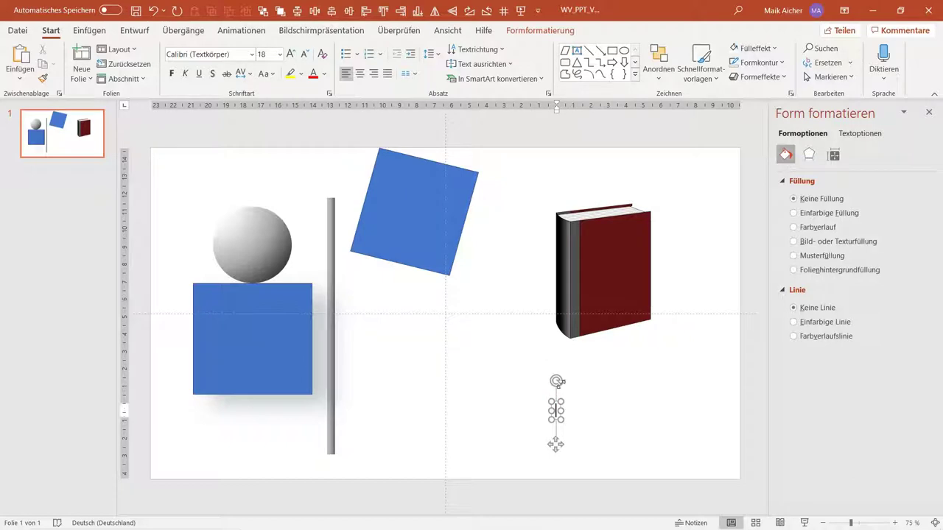
Step: Type 'AnPr' in the text box and format it as 40 pt white text
text(AnPr)
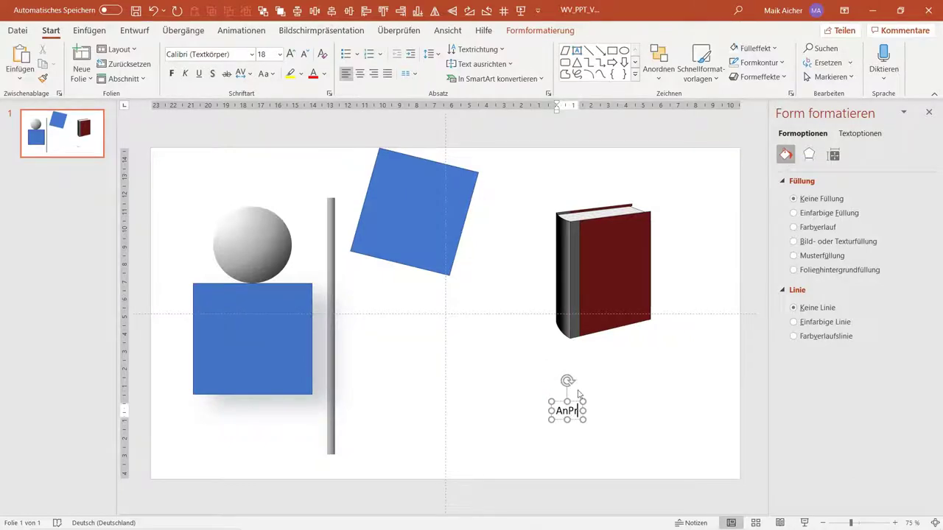
click(629, 398)
click(566, 410)
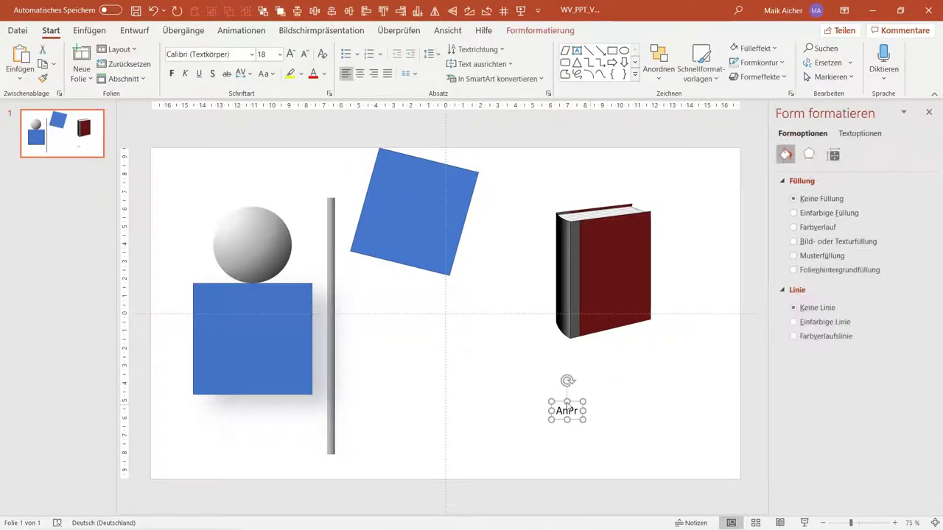
click(290, 54)
click(290, 54)
click(290, 54)
click(290, 54)
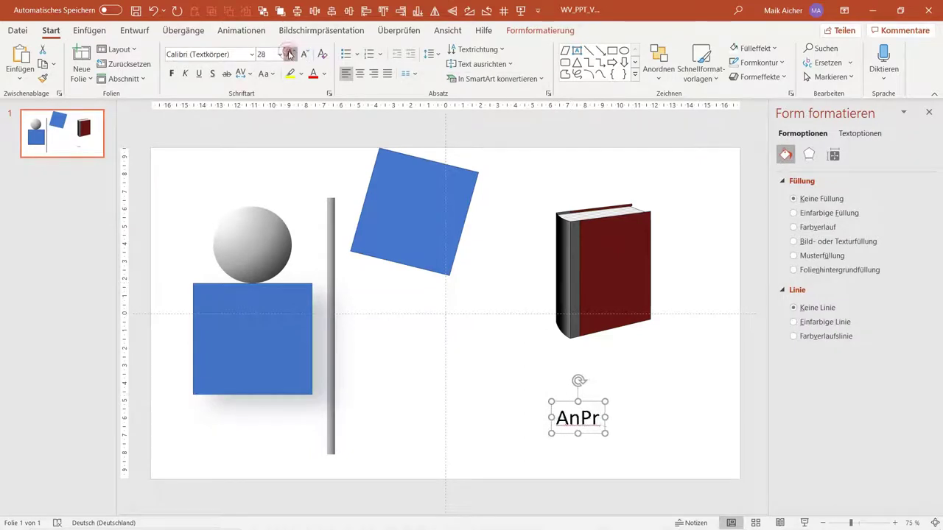
click(290, 54)
click(290, 53)
click(324, 74)
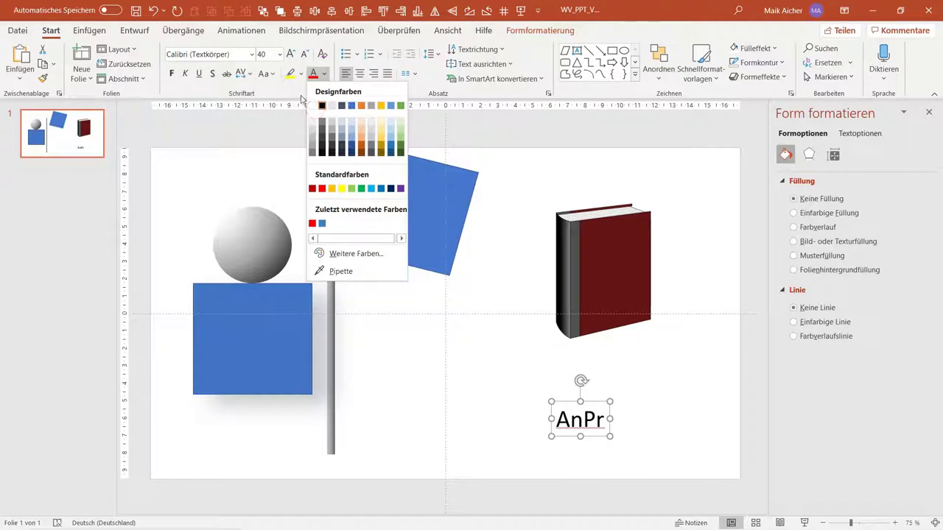
click(312, 105)
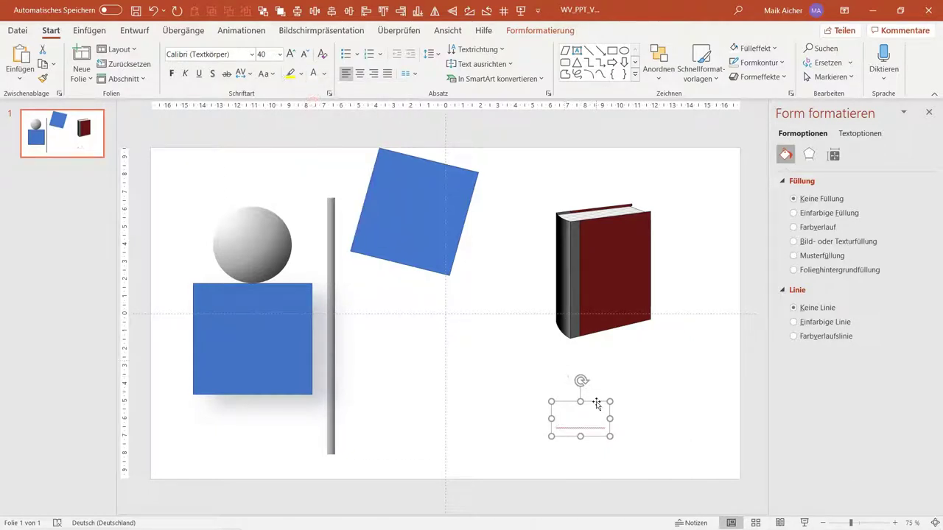
Step: Move the AnPr text onto the book's red cover, undoing an attempted rotation
drag(597, 404, 630, 225)
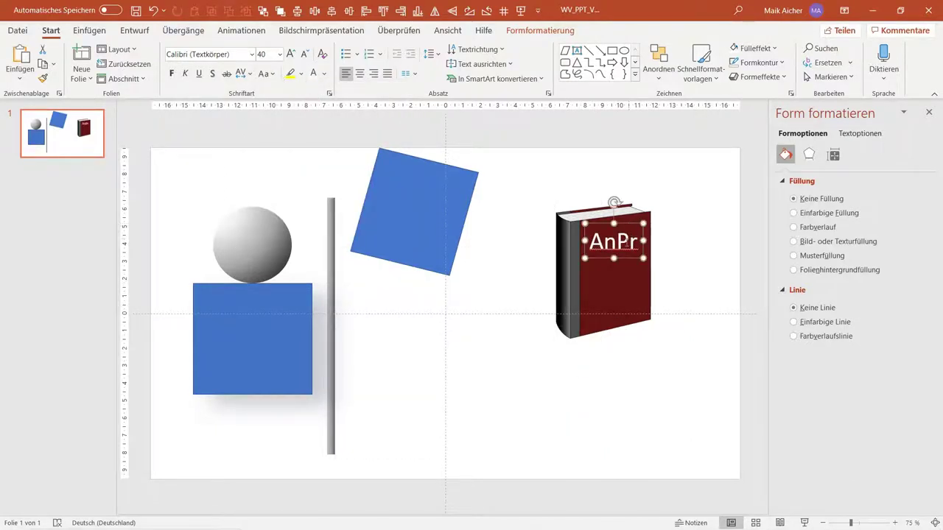
ctrl+scroll(679, 265, up, 5)
scroll(665, 273, down, 2)
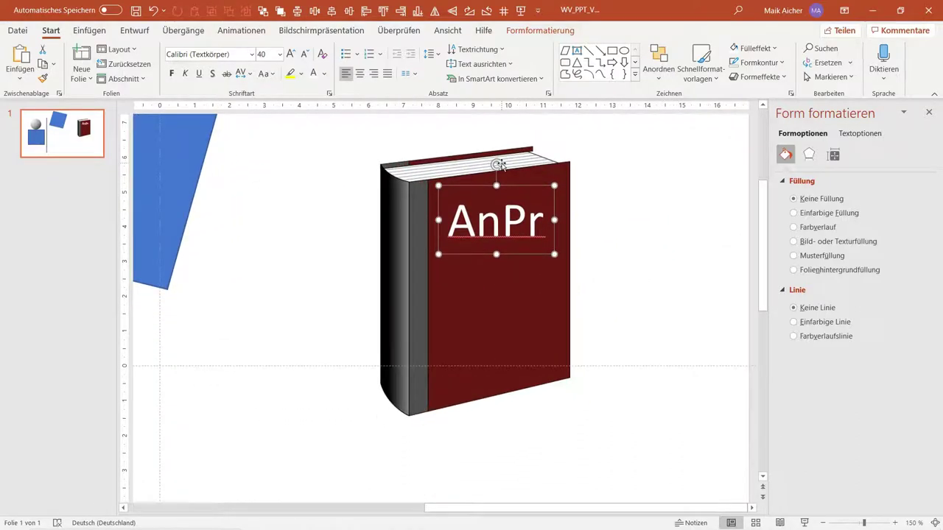
click(499, 165)
click(498, 179)
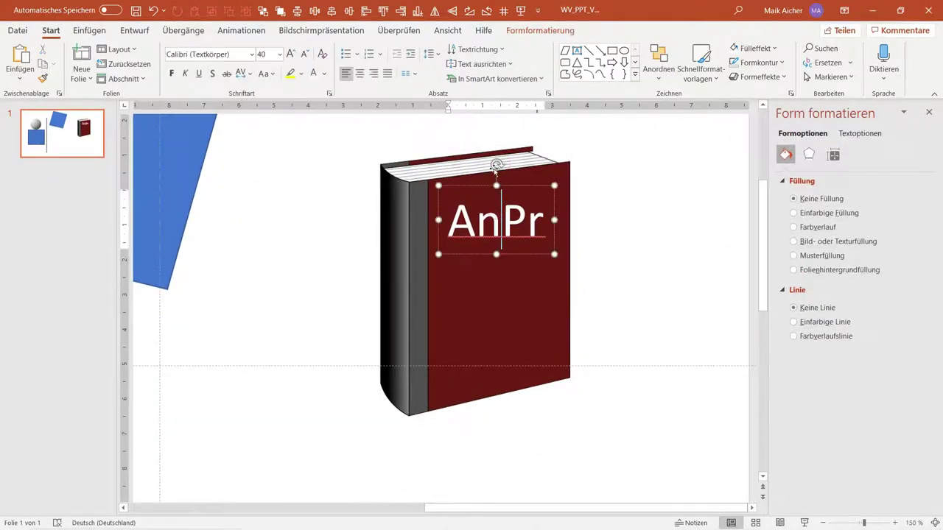
drag(497, 167, 488, 166)
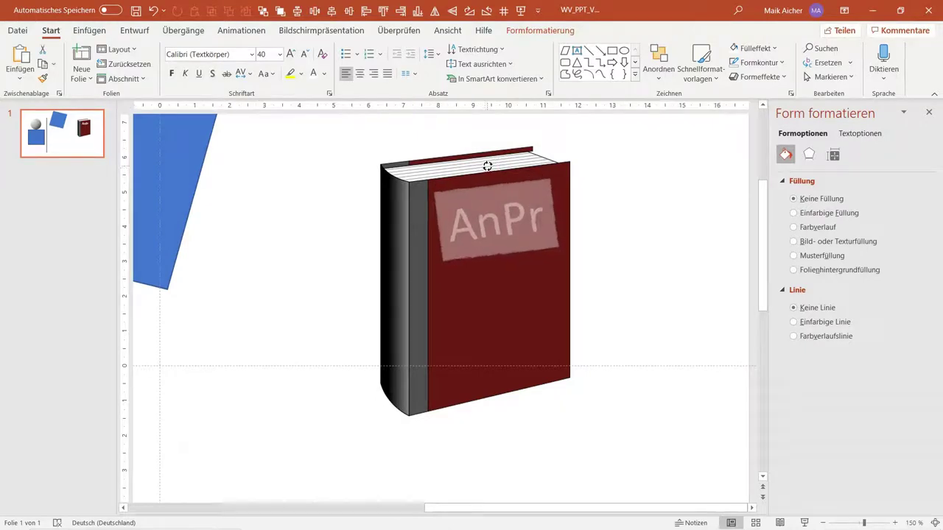
click(623, 193)
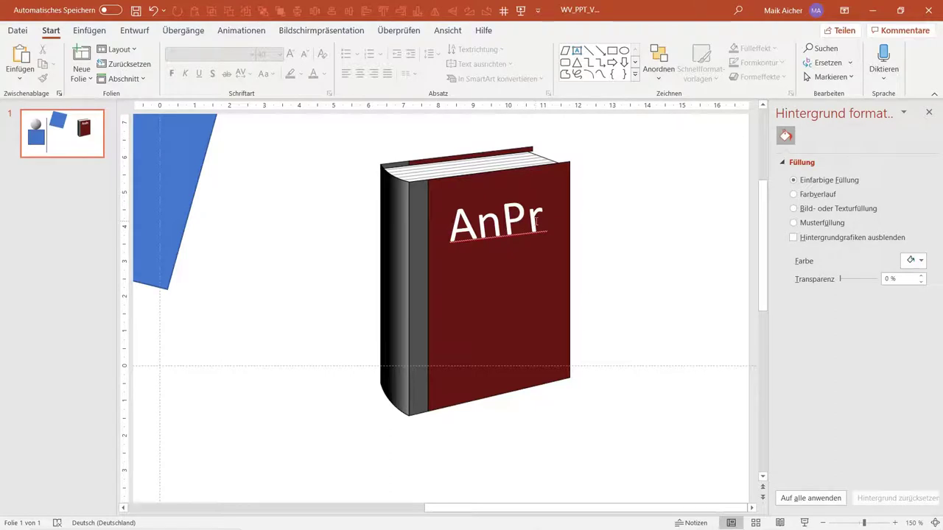
key(ctrl+z)
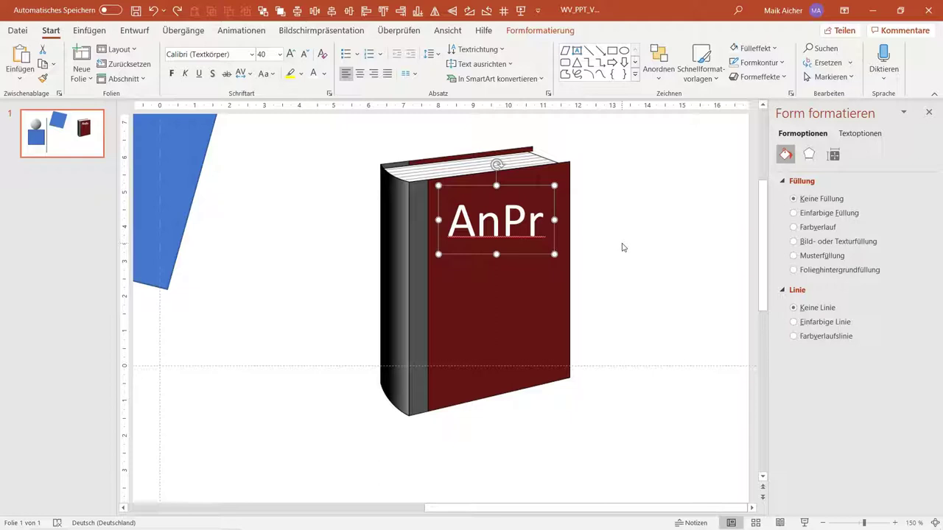
Step: Set the AnPr text's 3D rotation to X 30° and Y 345° in the Effects pane
click(808, 155)
scroll(835, 333, down, 2)
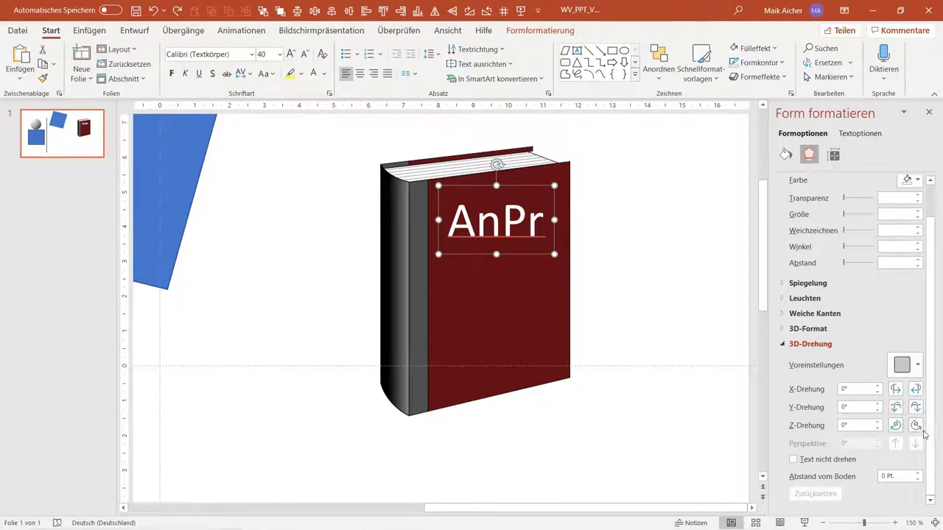
click(916, 389)
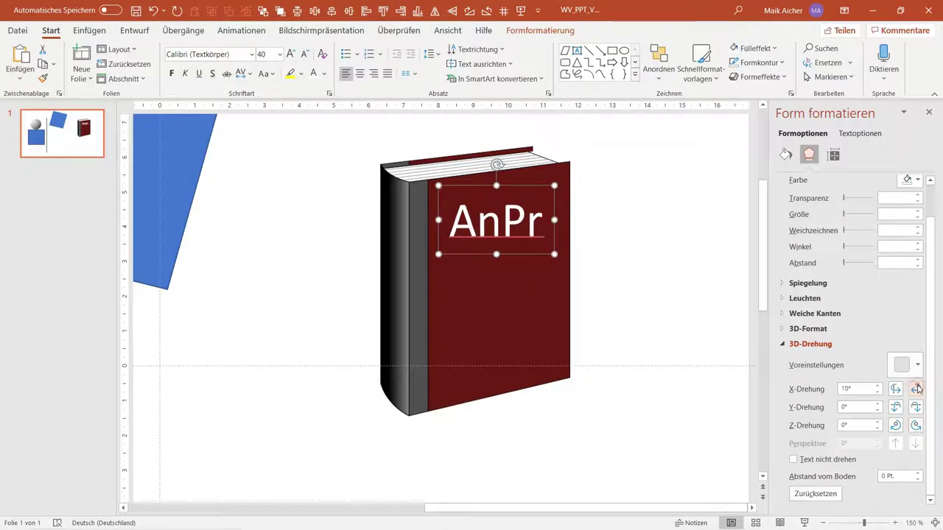
click(915, 389)
click(916, 389)
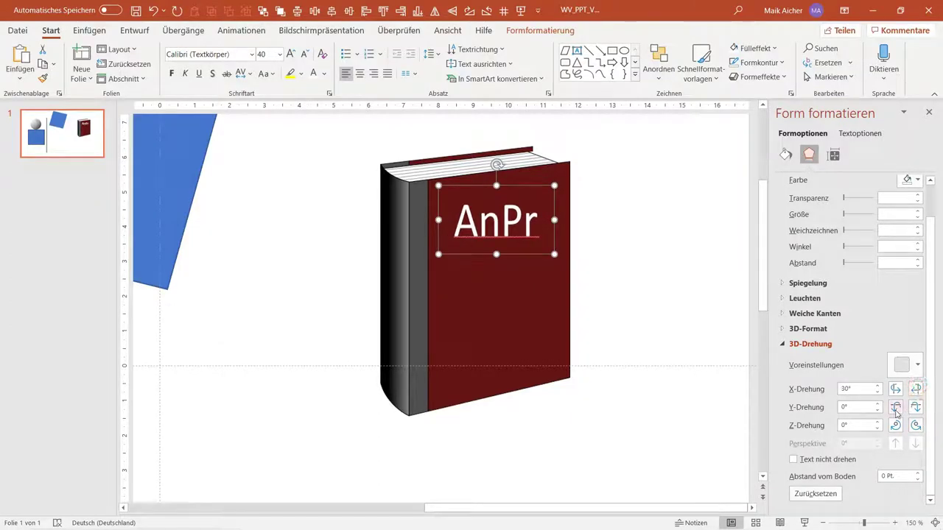
click(896, 409)
click(915, 407)
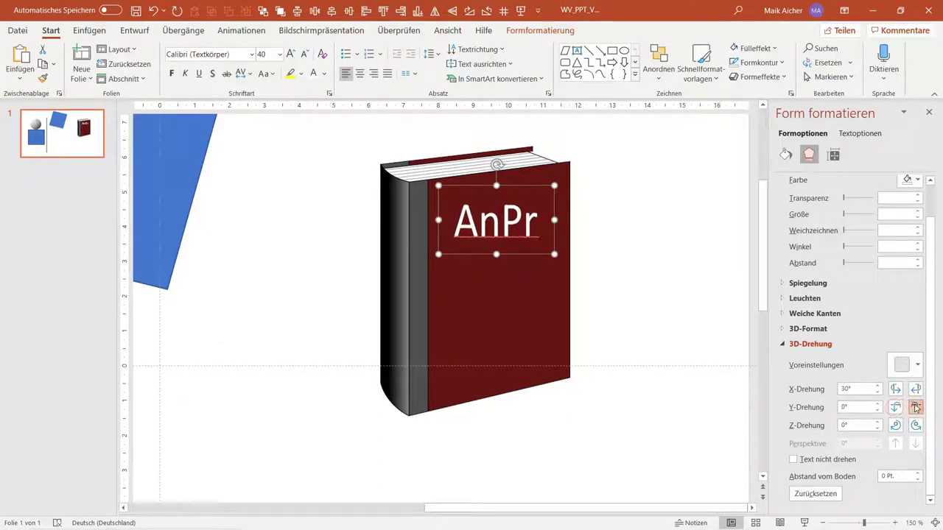
click(914, 407)
click(914, 407)
click(916, 407)
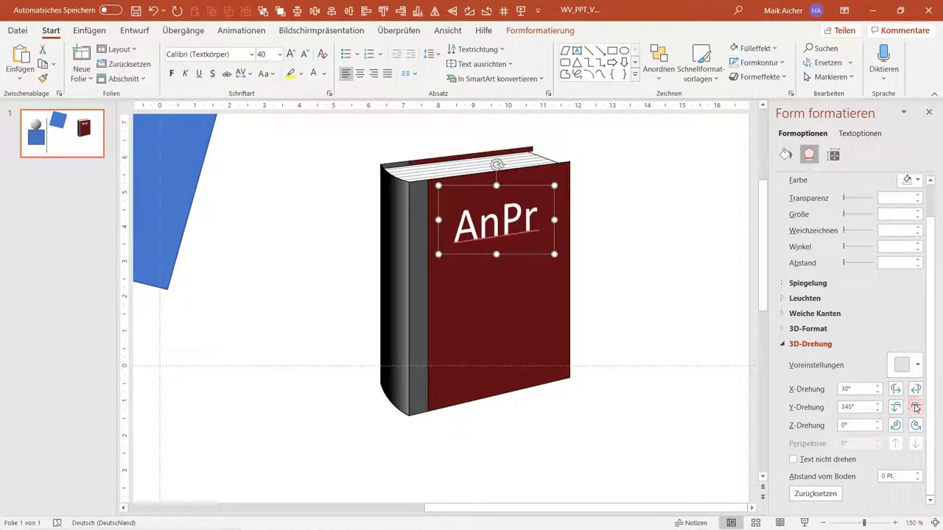
click(669, 243)
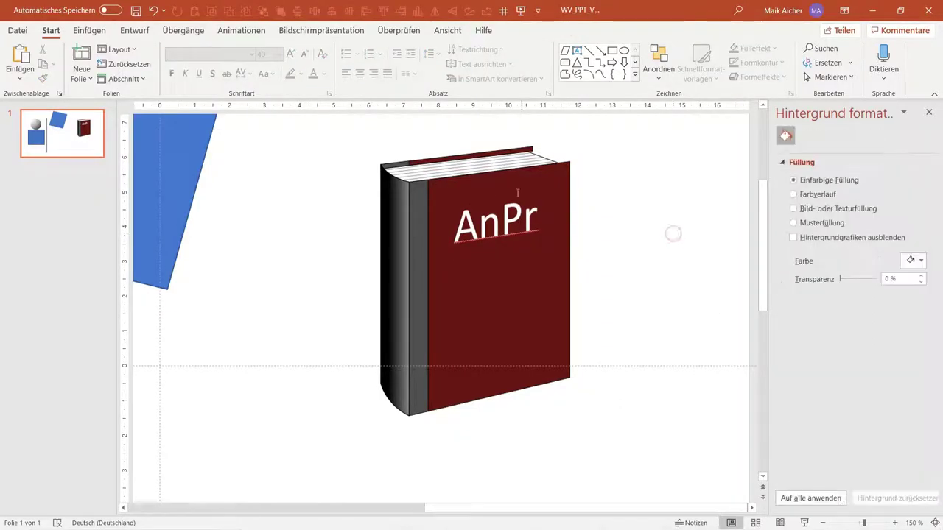
click(499, 221)
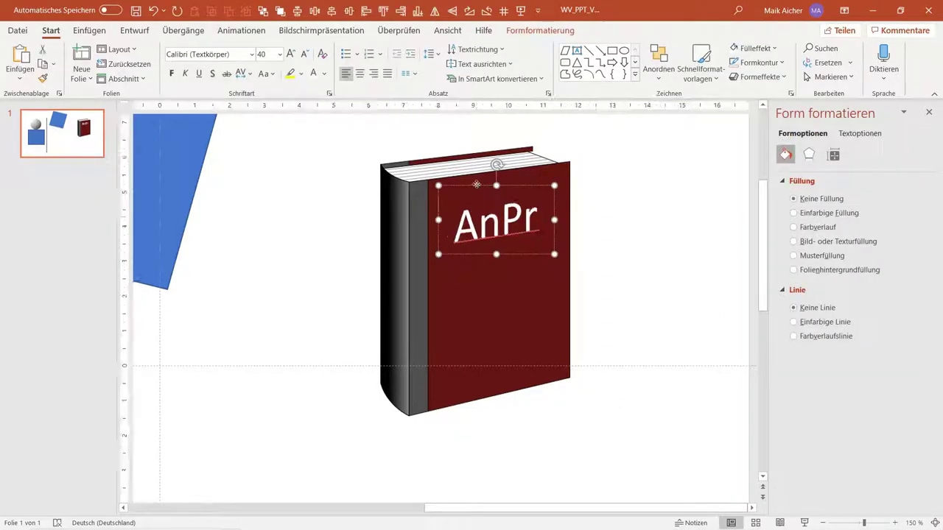
Step: Reposition the AnPr text box lower-left across the book cover
drag(476, 186, 468, 152)
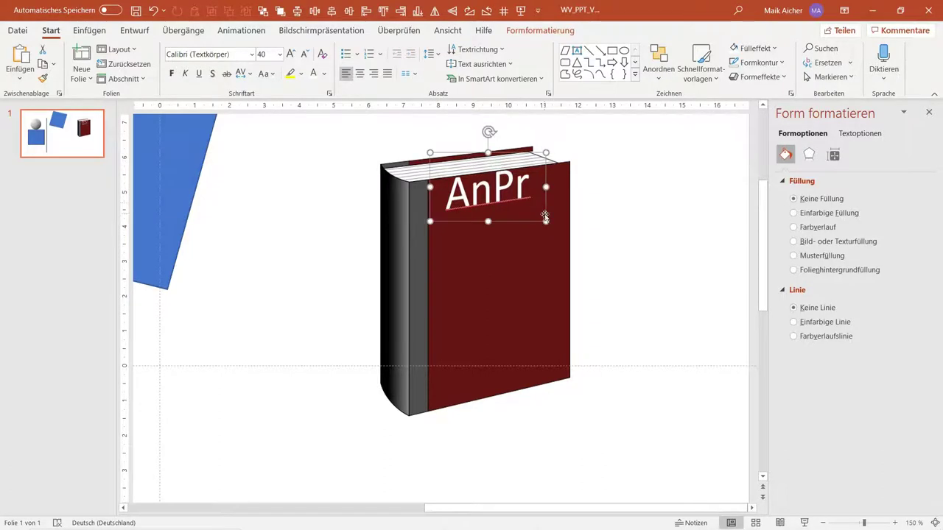
ctrl+scroll(550, 215, up, 10)
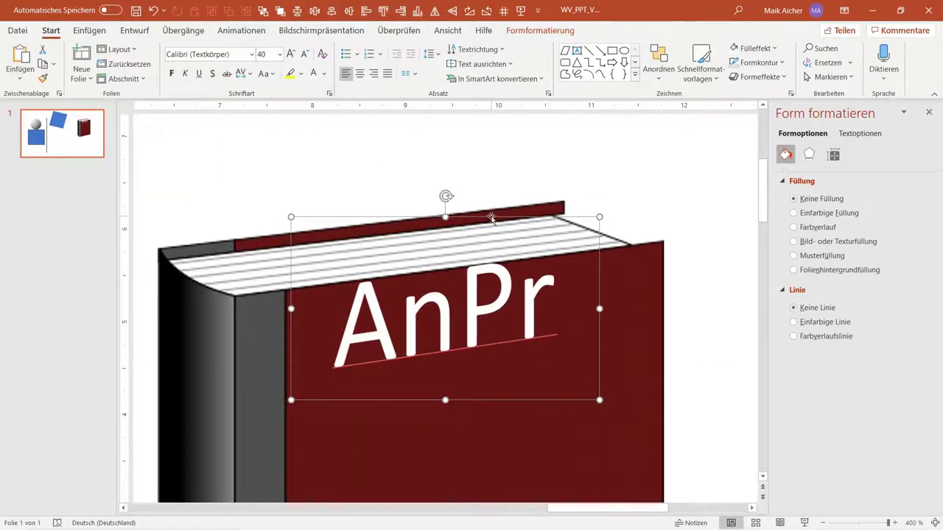
drag(491, 218, 677, 205)
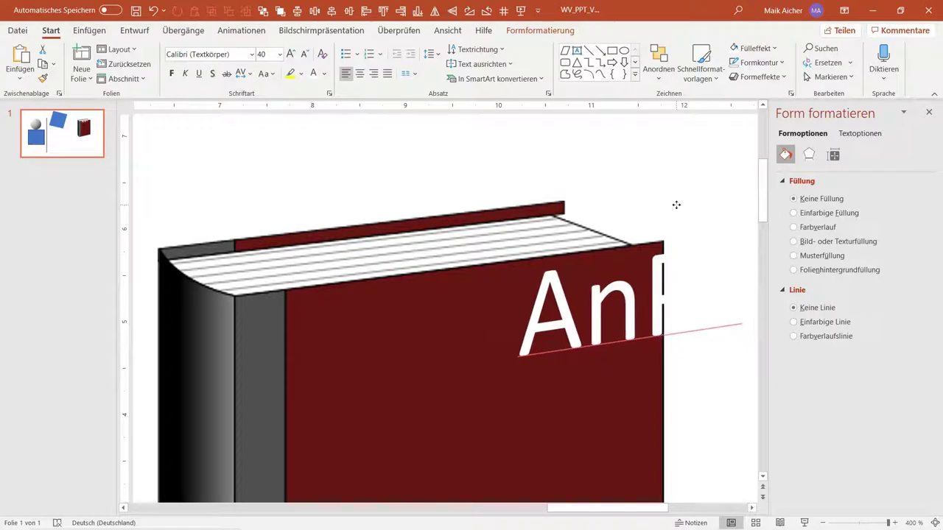
drag(671, 207, 526, 271)
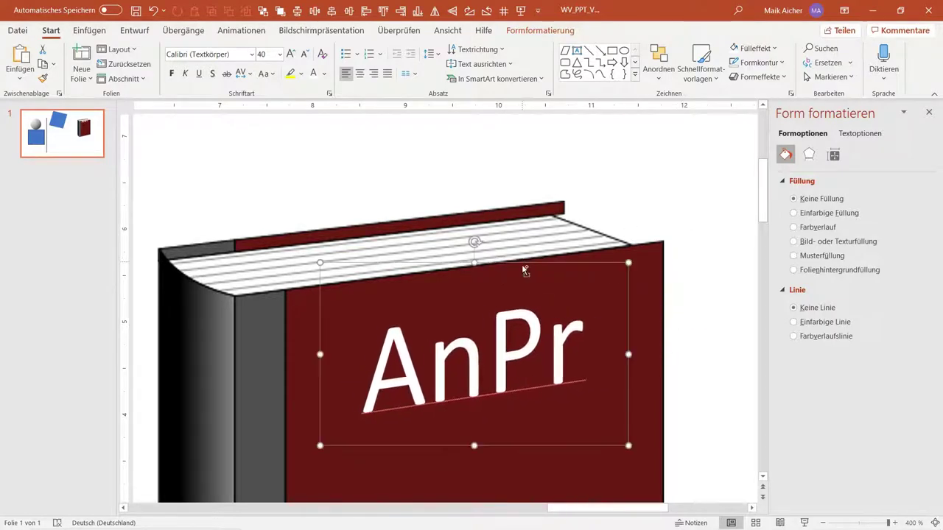
ctrl+scroll(526, 279, down, 10)
click(480, 267)
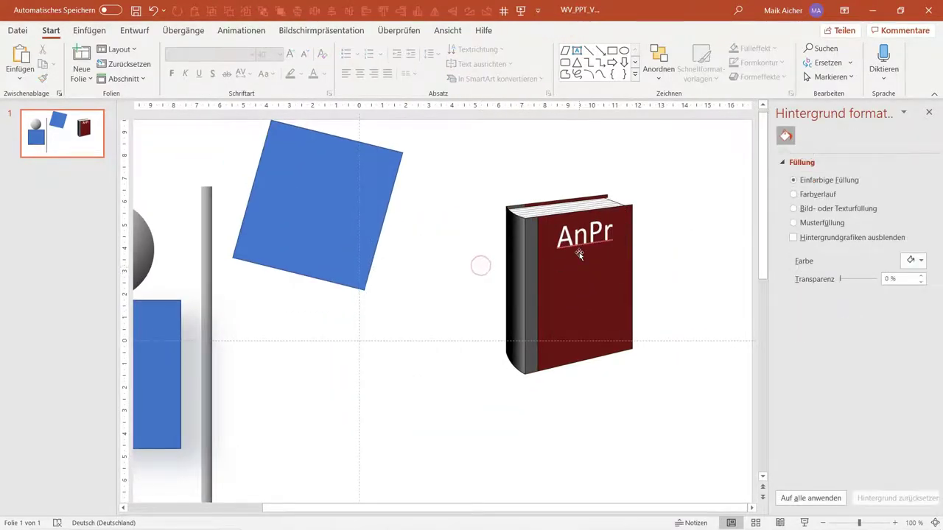
click(582, 246)
click(519, 193)
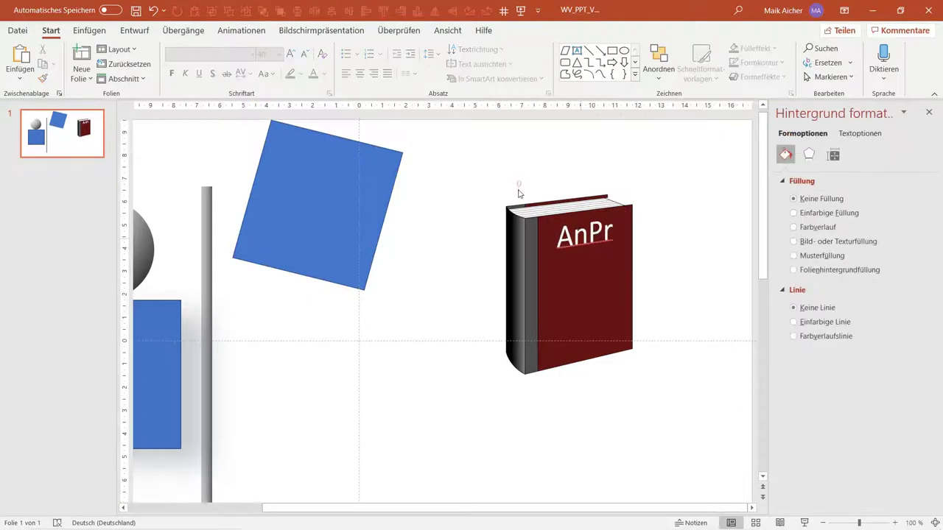
ctrl+scroll(508, 221, up, 3)
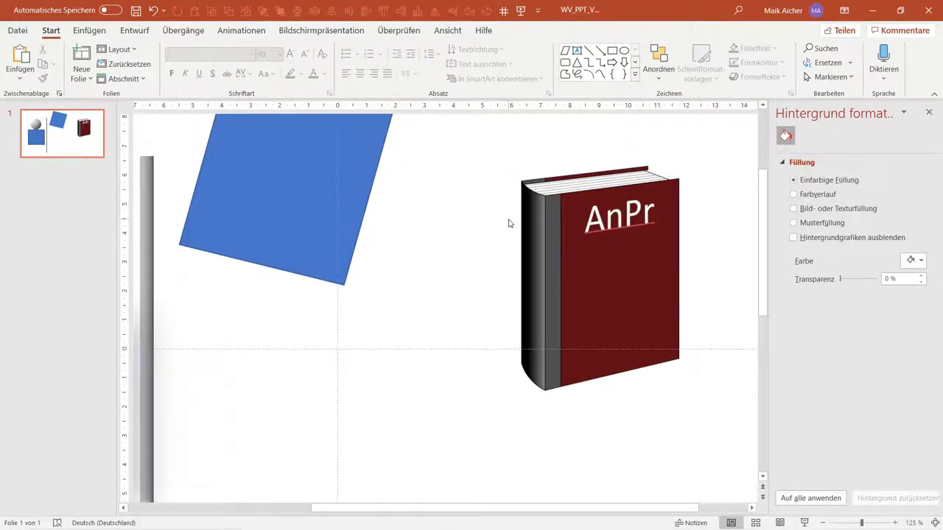
ctrl+scroll(508, 222, down, 2)
Step: Make the AnPr title bold at 48 pt and nudge it slightly left
click(575, 235)
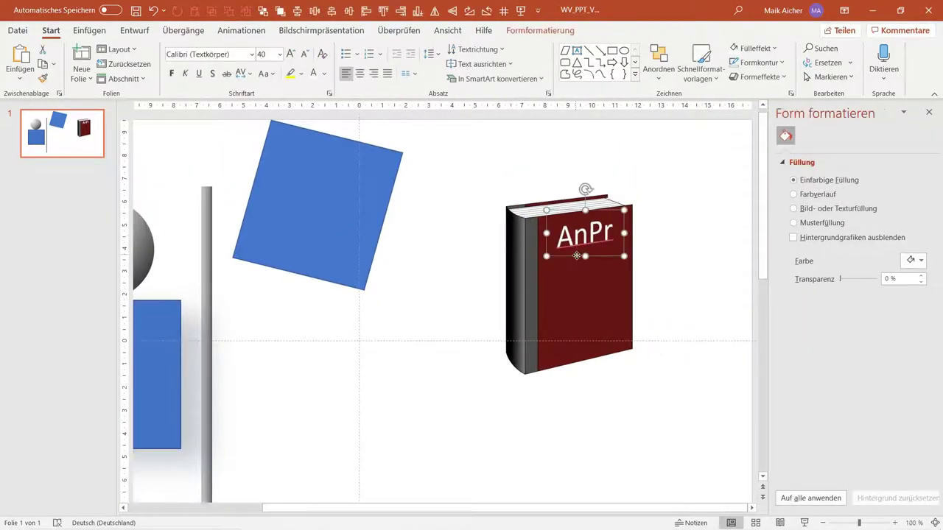
click(573, 260)
click(571, 243)
click(572, 245)
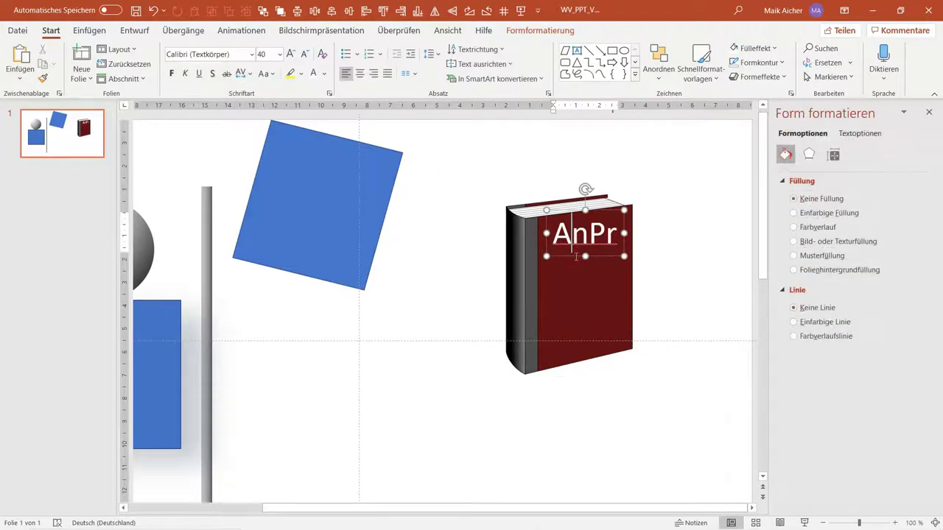
click(290, 54)
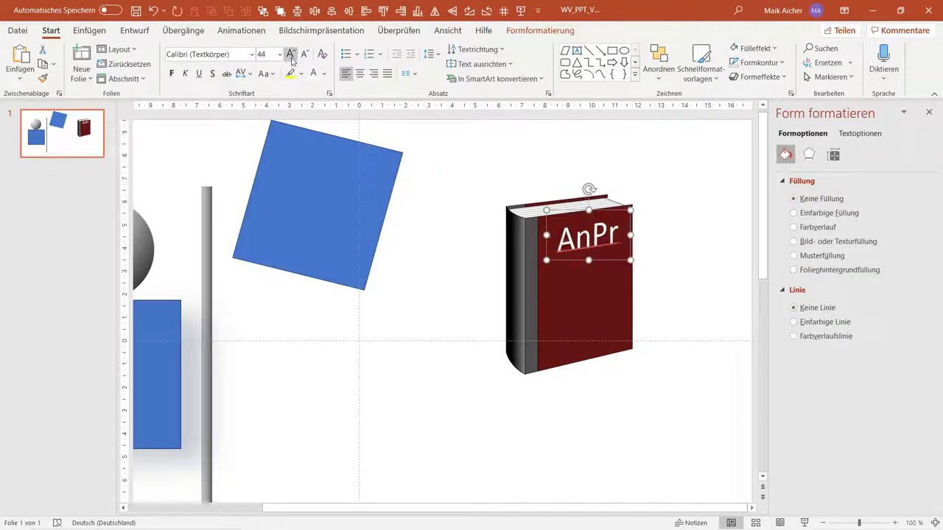
click(291, 54)
click(172, 73)
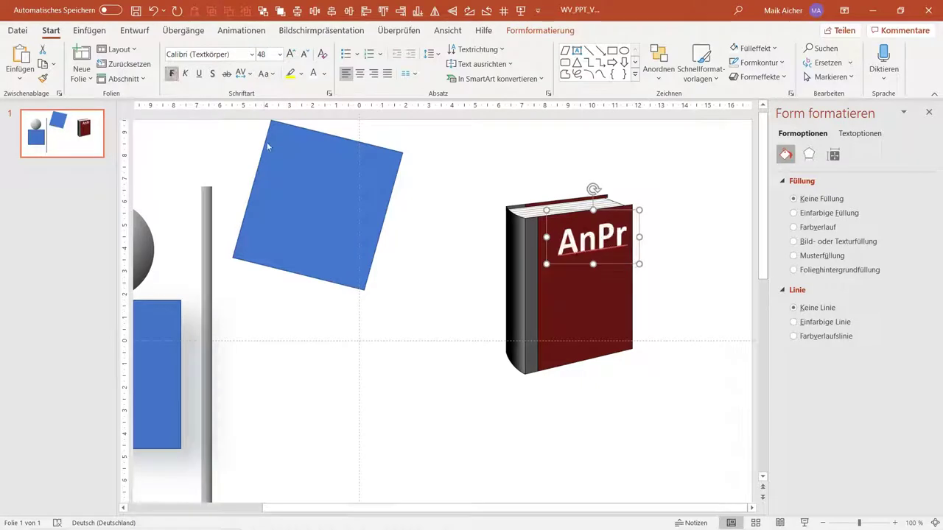
key(Left)
key(Left)
key(Left)
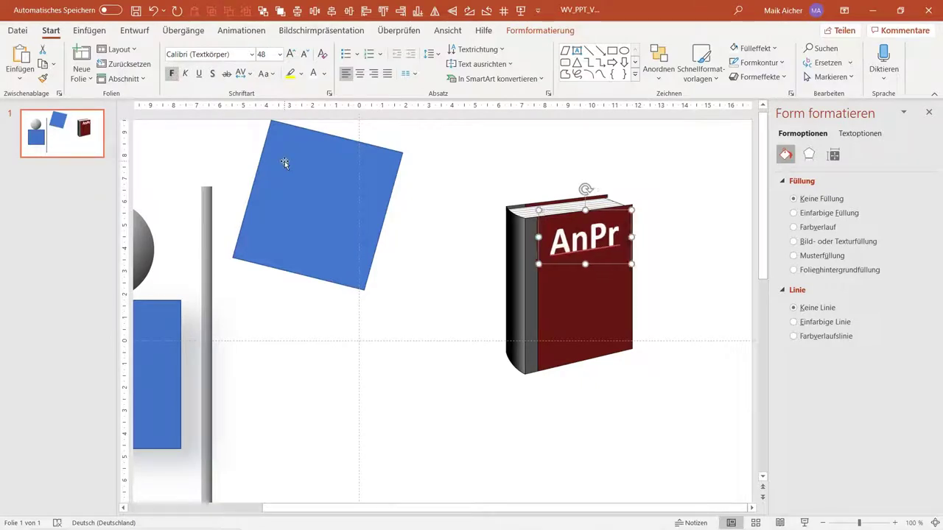
key(Left)
key(Left)
key(Left)
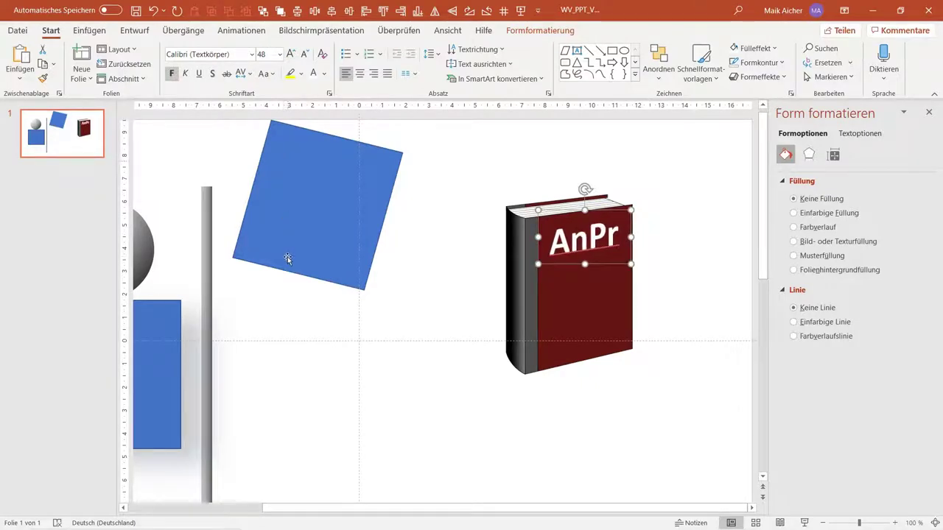
click(401, 219)
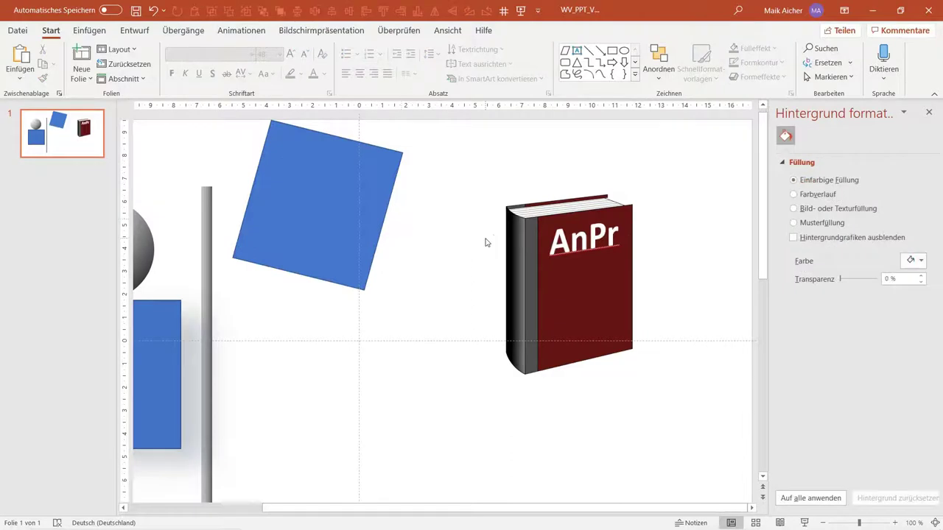
scroll(485, 242, down, 3)
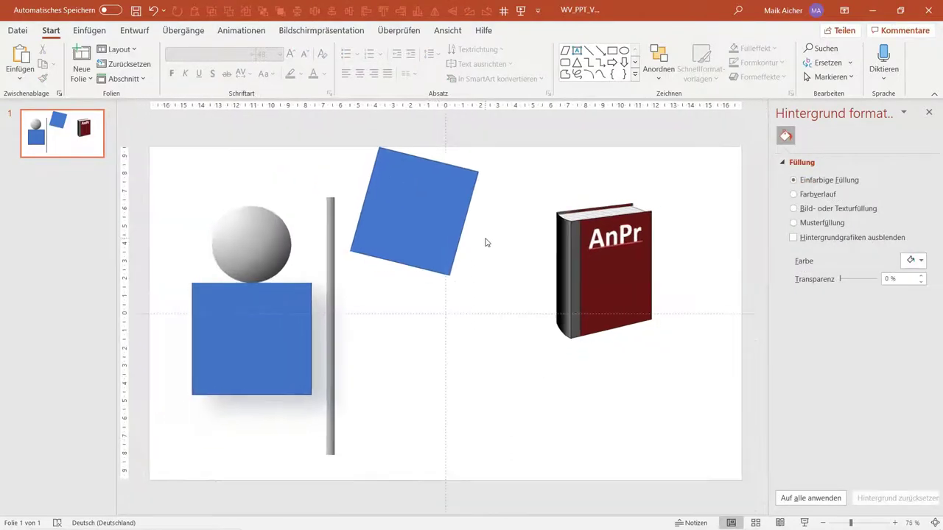
Step: Delete the rotated blue square, then select all remaining objects and delete them
click(405, 202)
key(Delete)
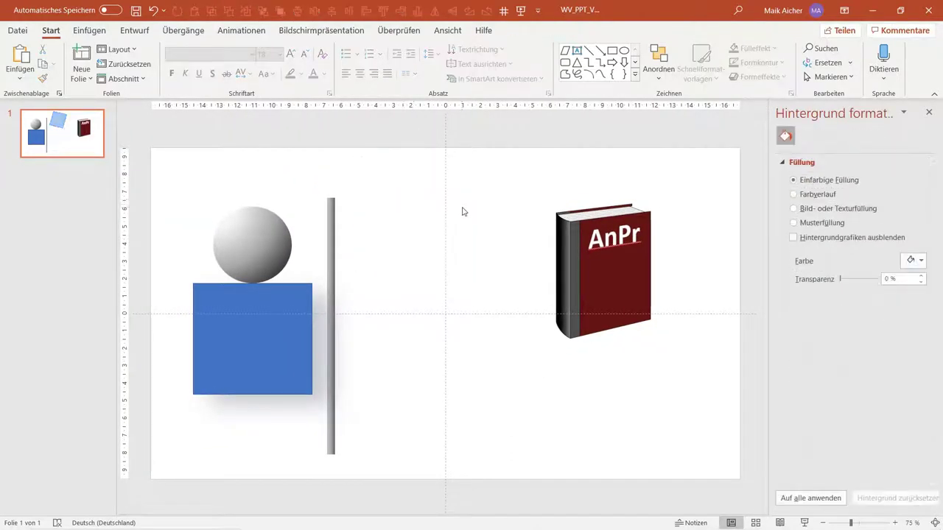
drag(504, 176, 642, 356)
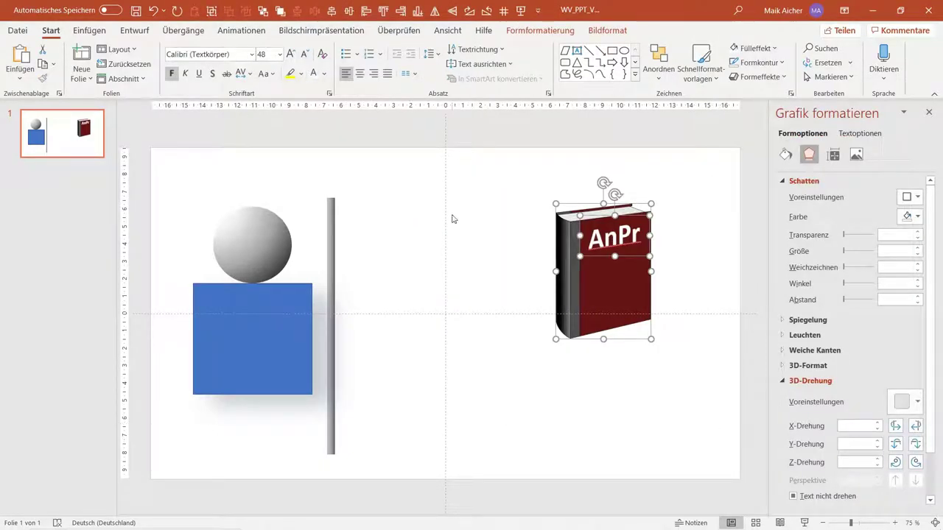
drag(585, 287, 585, 288)
click(568, 272)
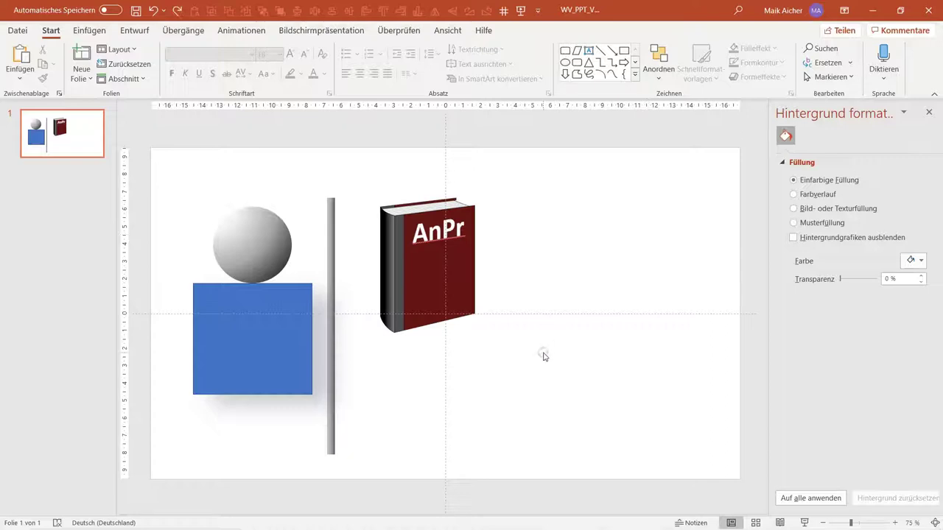
key(ctrl+a)
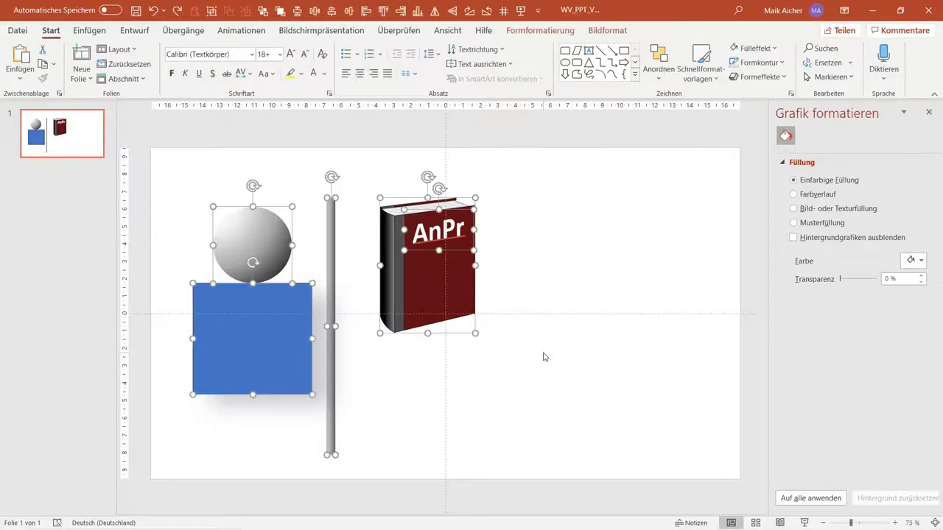
key(Delete)
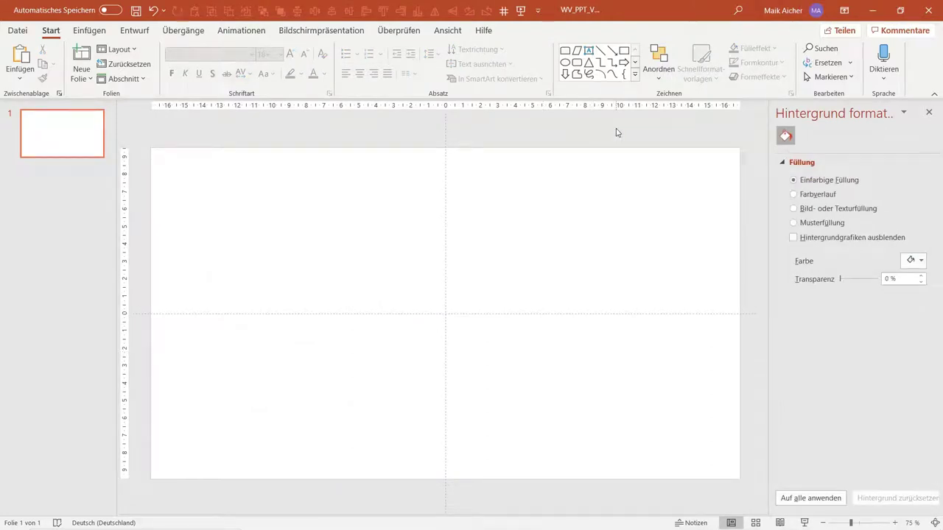
Step: Draw a blue rounded rectangle from the Shapes gallery on the blank slide
click(635, 75)
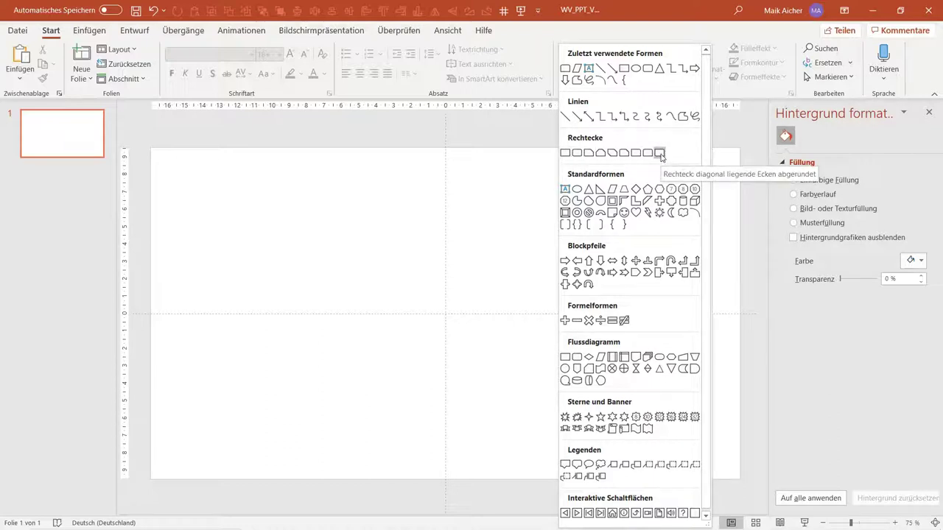
click(578, 153)
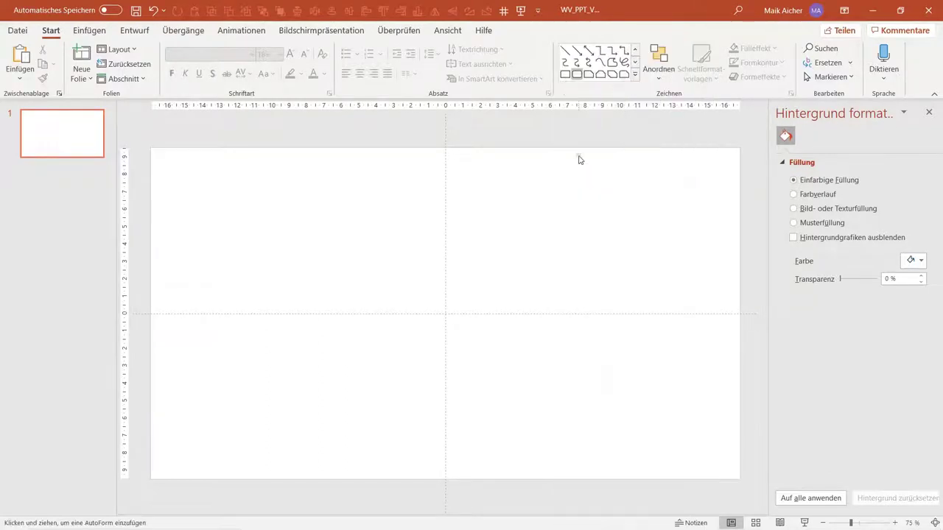
mouse_move(271, 217)
mouse_down()
mouse_move(398, 313)
mouse_move(417, 340)
mouse_up()
click(467, 320)
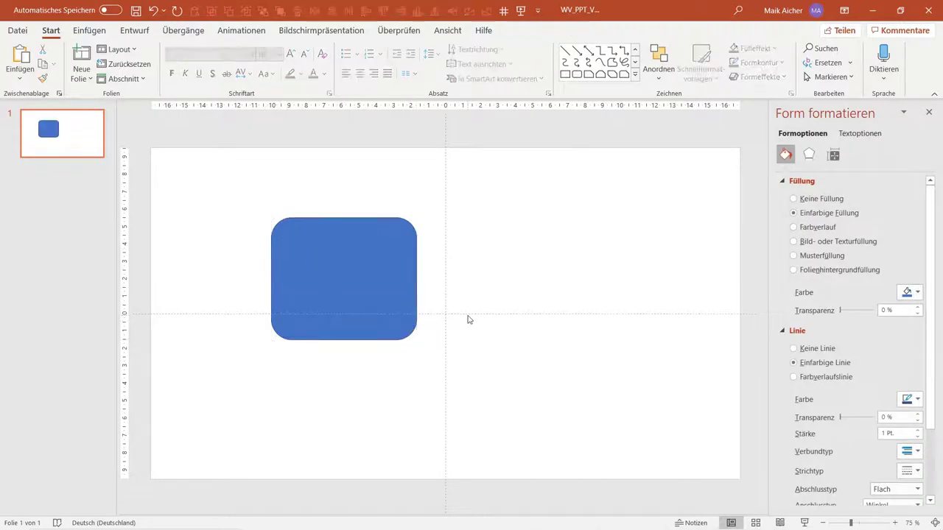
Step: Drag the rectangle's adjustment handle to enlarge its corner radius
ctrl+scroll(223, 213, up, 5)
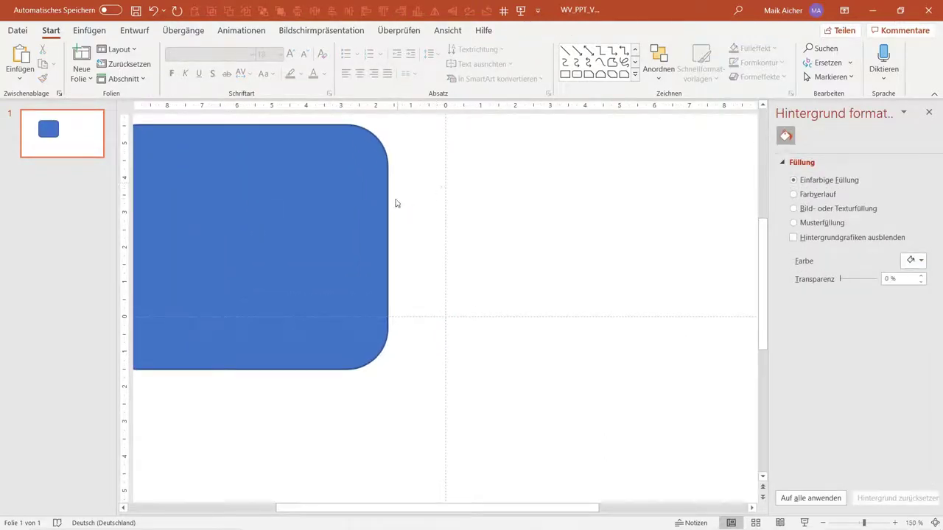
drag(433, 147, 532, 206)
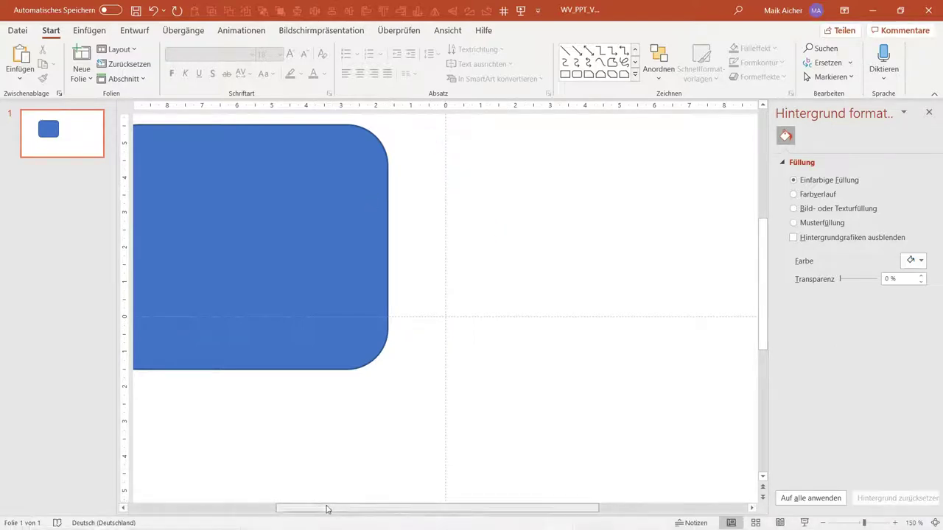
drag(326, 508, 249, 510)
scroll(294, 408, up, 2)
click(287, 287)
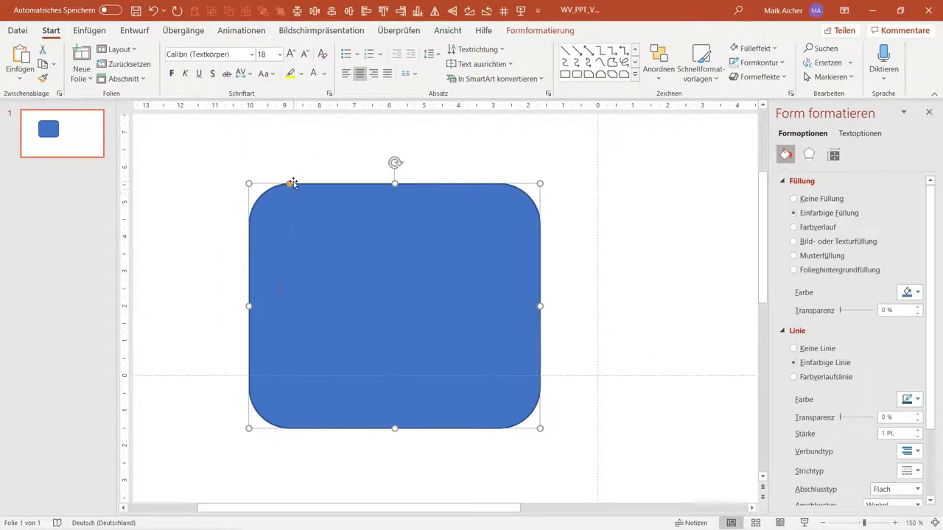
mouse_move(291, 185)
mouse_down()
mouse_move(378, 192)
mouse_move(310, 189)
mouse_up()
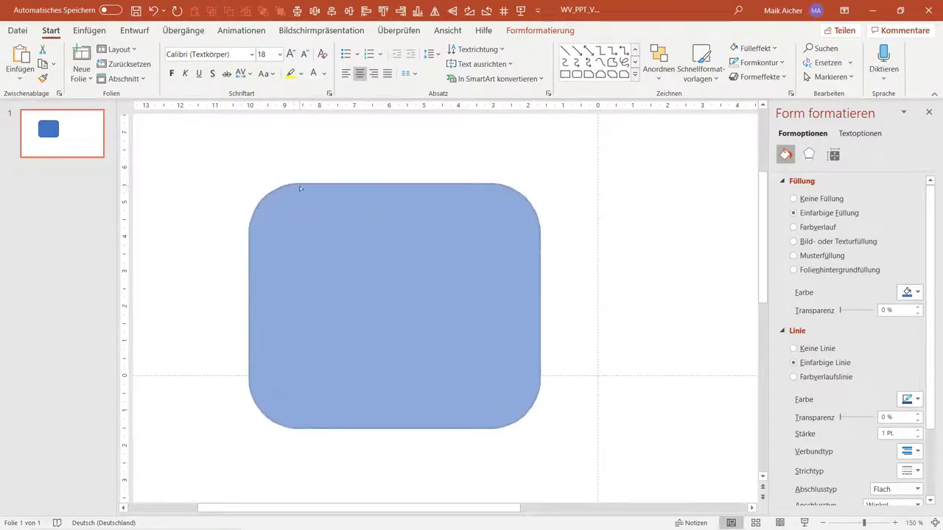
drag(311, 189, 292, 185)
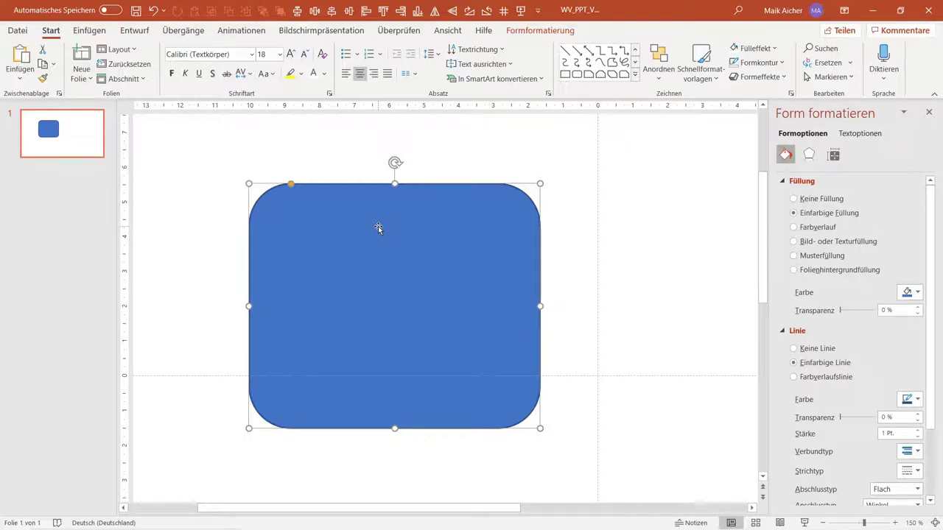
Step: Type 'Merke!' into the rectangle, correcting the typos
text(Mekre1)
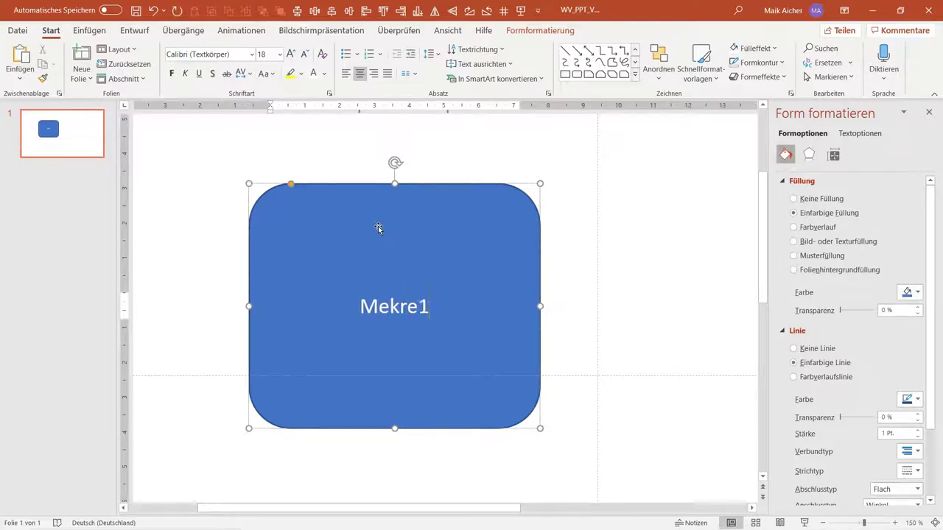
key(BackSpace)
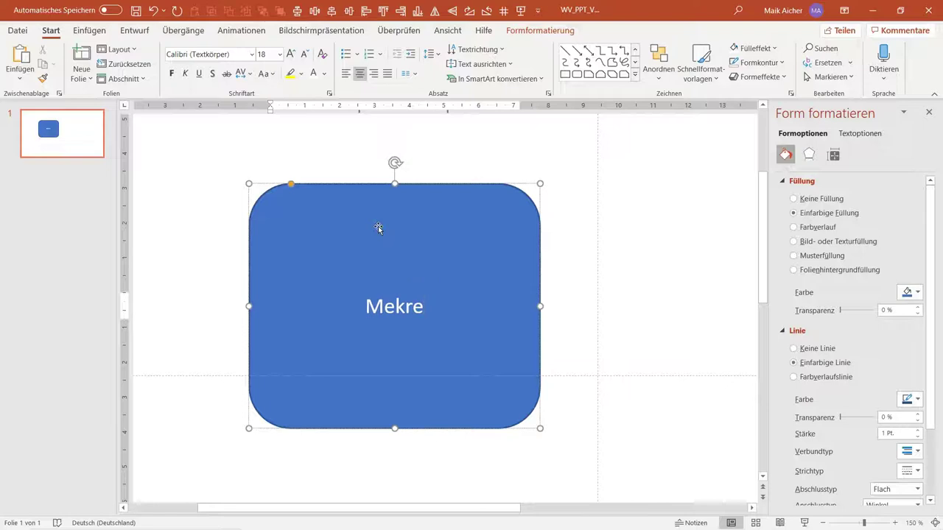
text(!)
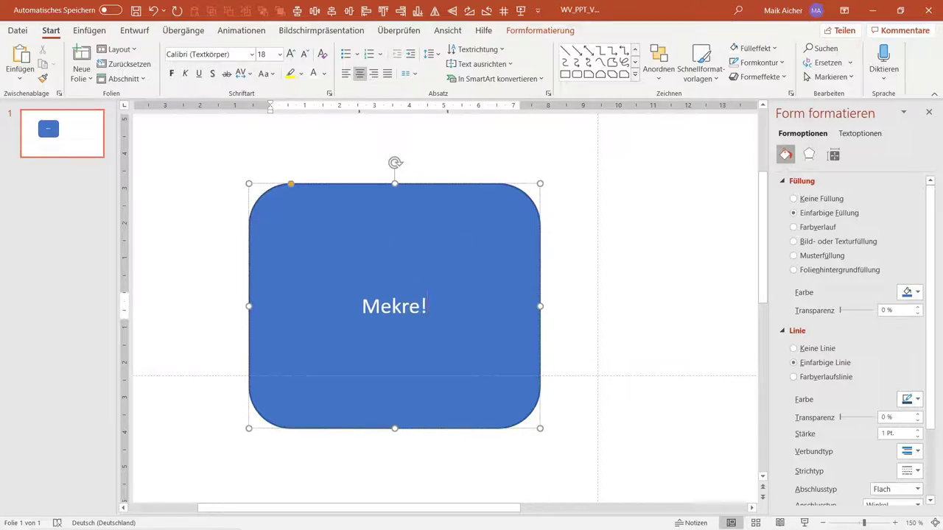
key(Left)
key(Left)
key(BackSpace)
key(BackSpace)
text(rk)
Step: Enlarge the Merke! label text to 24 point
click(480, 162)
key(Tab)
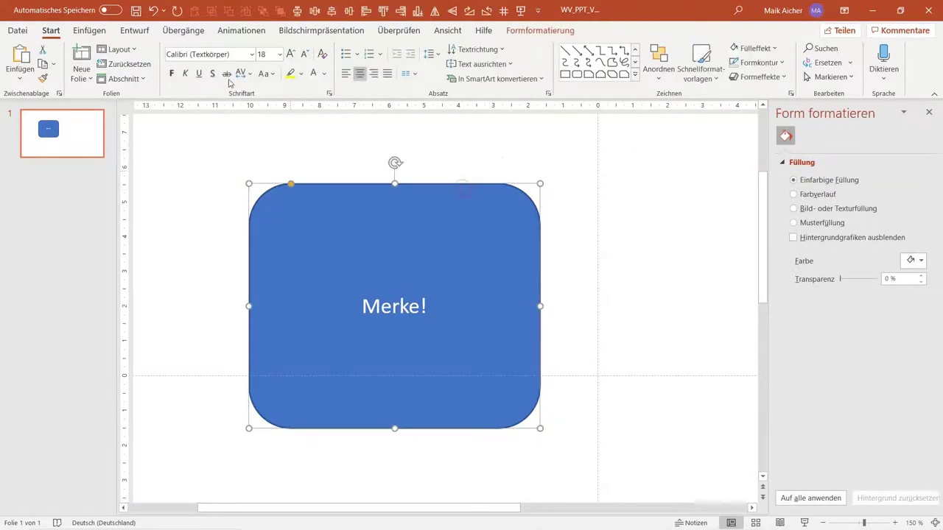
click(290, 54)
click(290, 55)
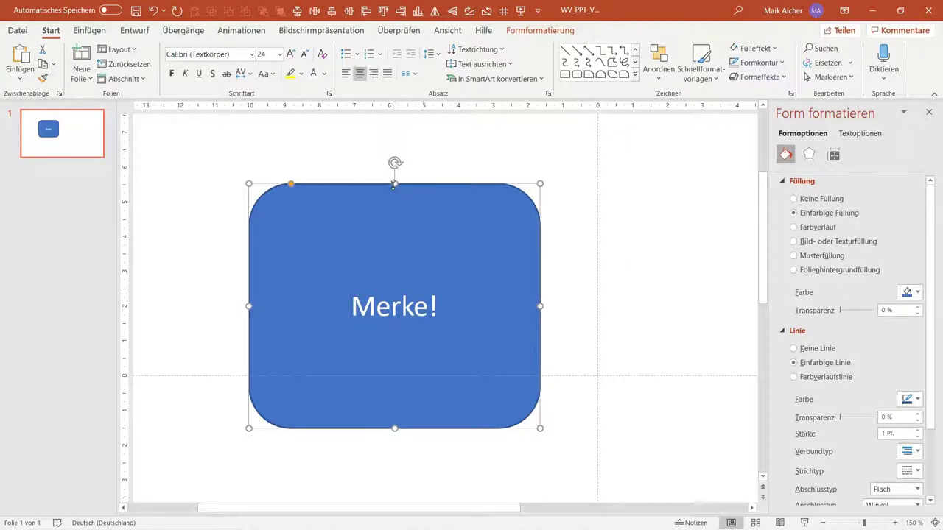
Step: Shrink the shape into a short fully rounded pill and move it higher on the slide
drag(394, 185, 394, 385)
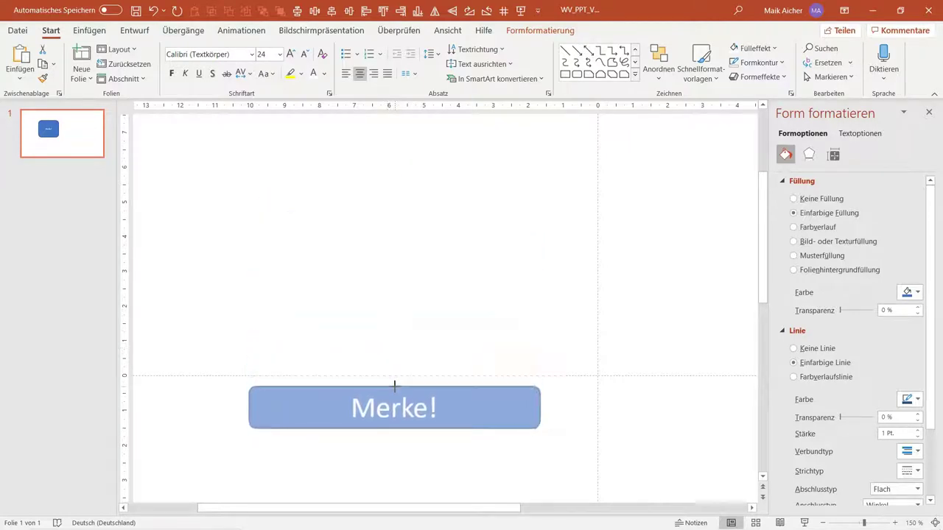
drag(538, 407, 424, 417)
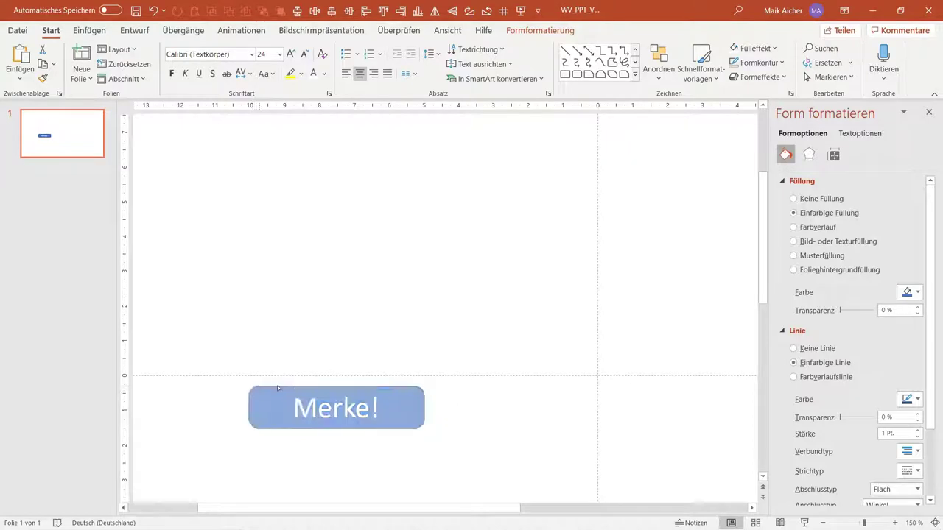
drag(254, 386, 269, 386)
click(374, 290)
drag(390, 387, 404, 240)
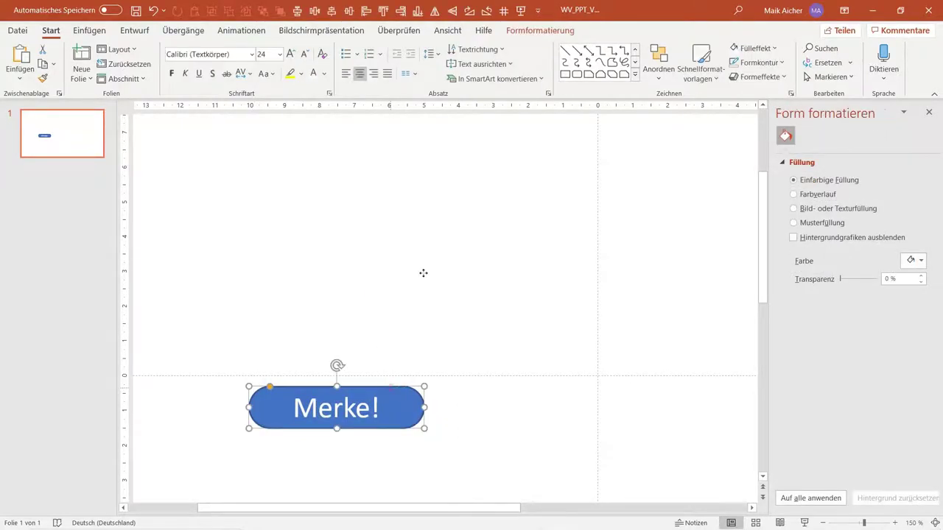
click(540, 218)
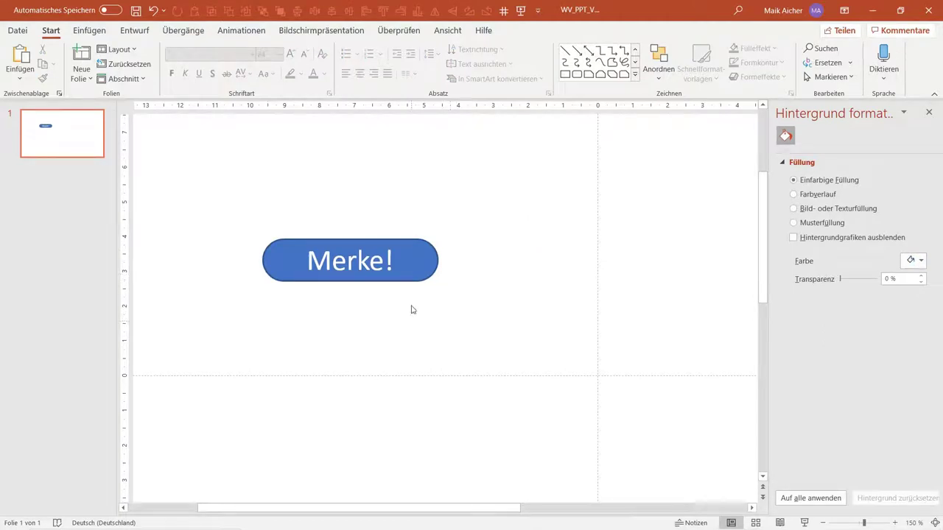
click(635, 73)
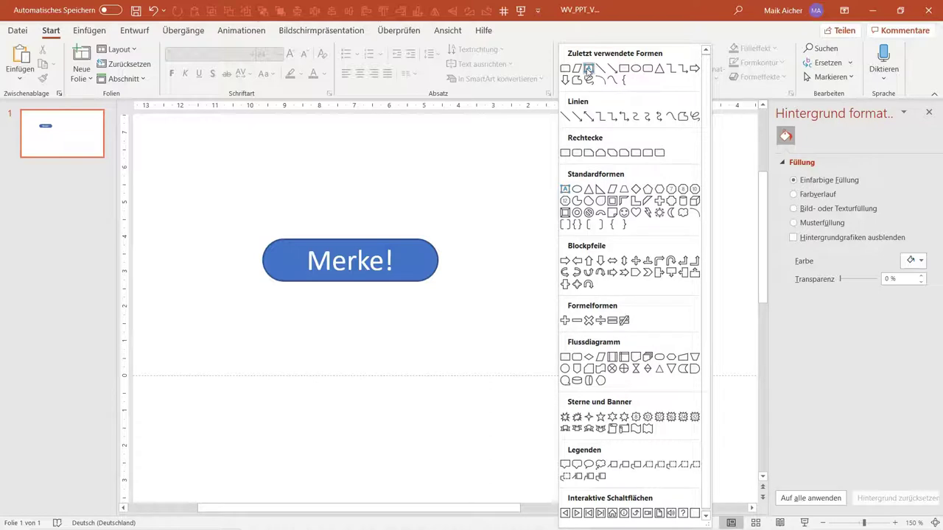
Step: Insert a text box below Merke! and set its font to Courier New
click(587, 69)
click(291, 331)
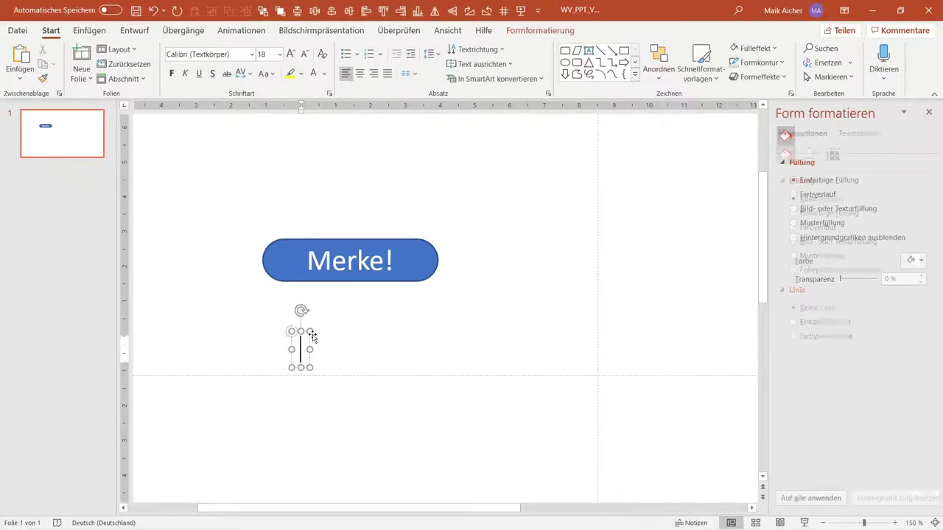
click(235, 51)
text(Courier New)
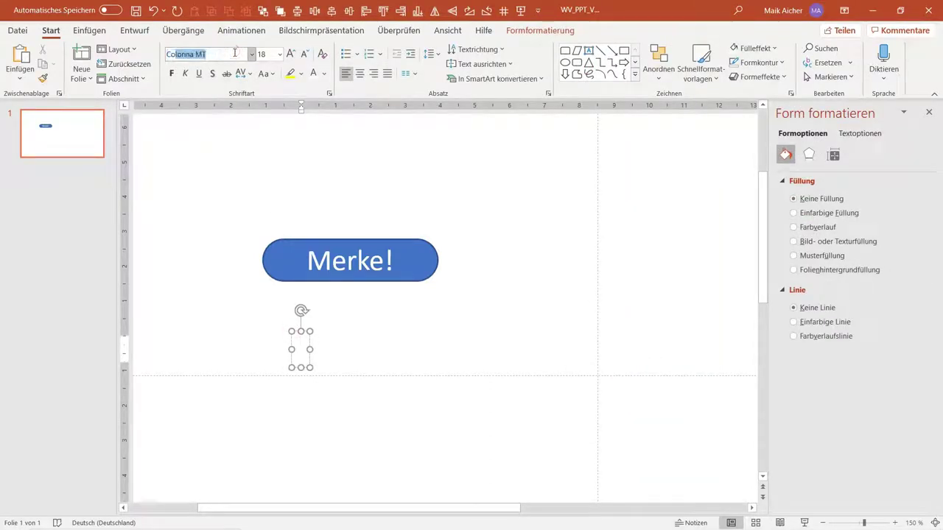
key(Return)
Step: Type the code 'for (int i = 0; i < 10; i++)', fixing the capital F
text(For ()
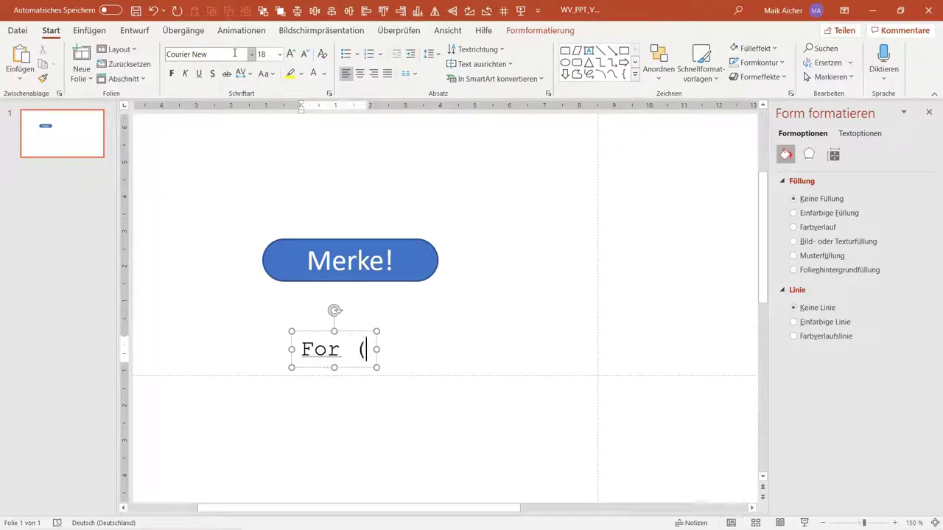
key(shift+Right)
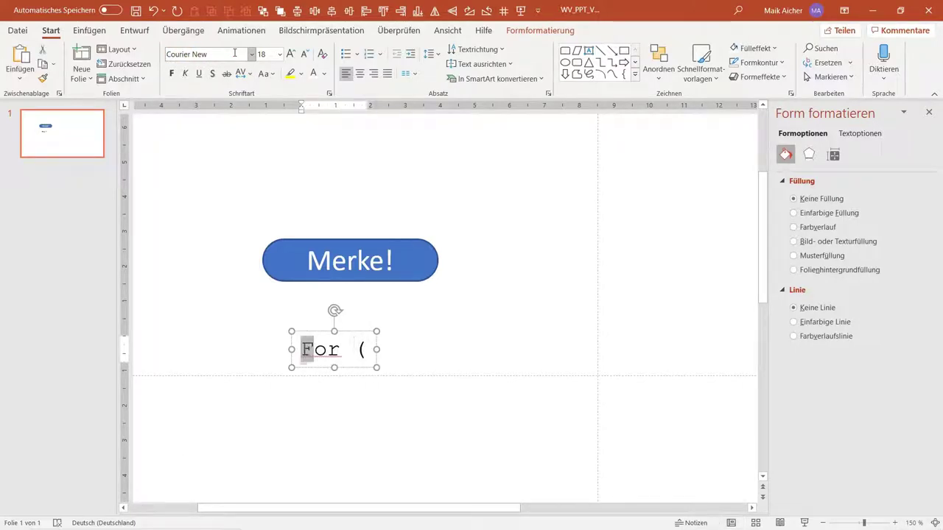
text(f)
key(End)
text(i)
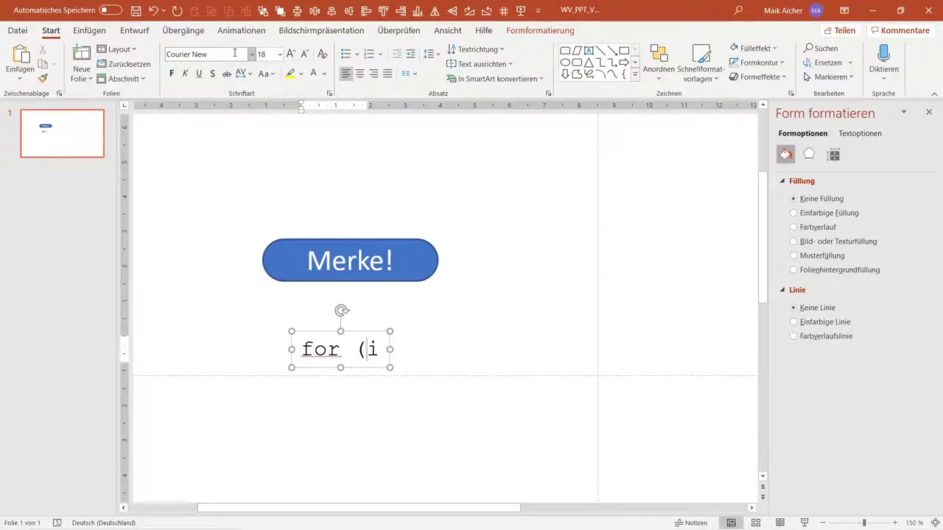
text(nt i = 0; i < )
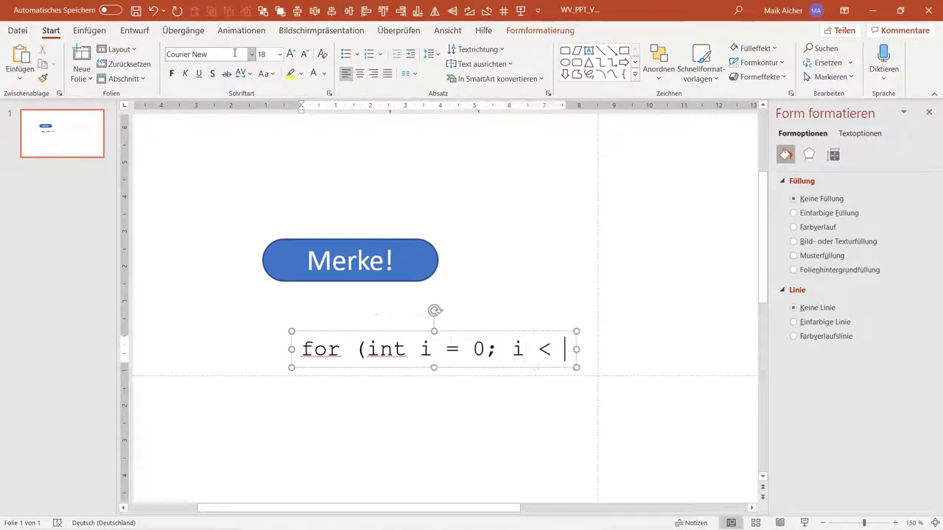
text(10; i++)
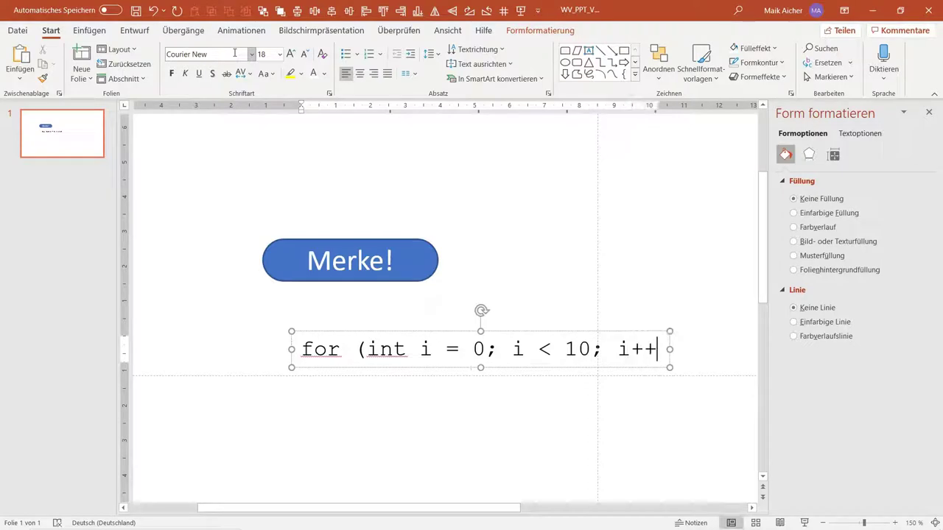
text())
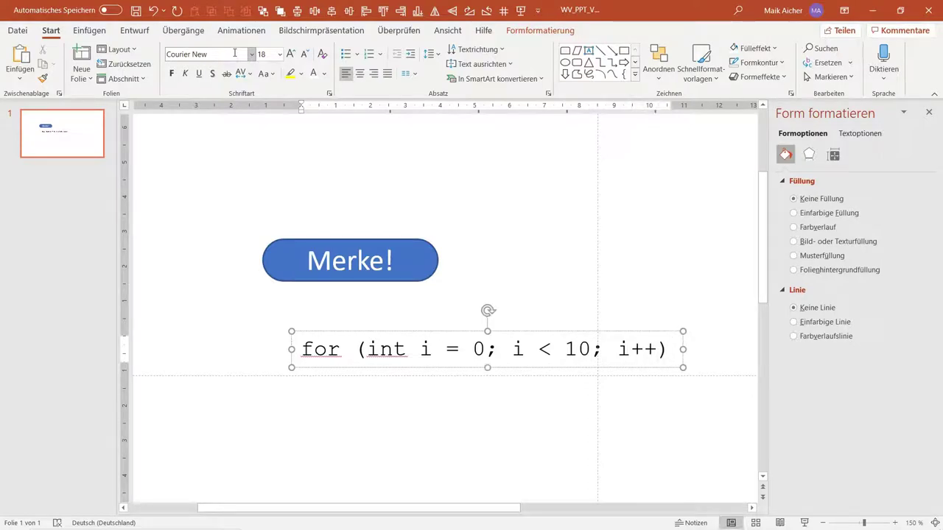
Step: Duplicate the Merke! pill, move it up-left, and clear the copy's text
click(306, 246)
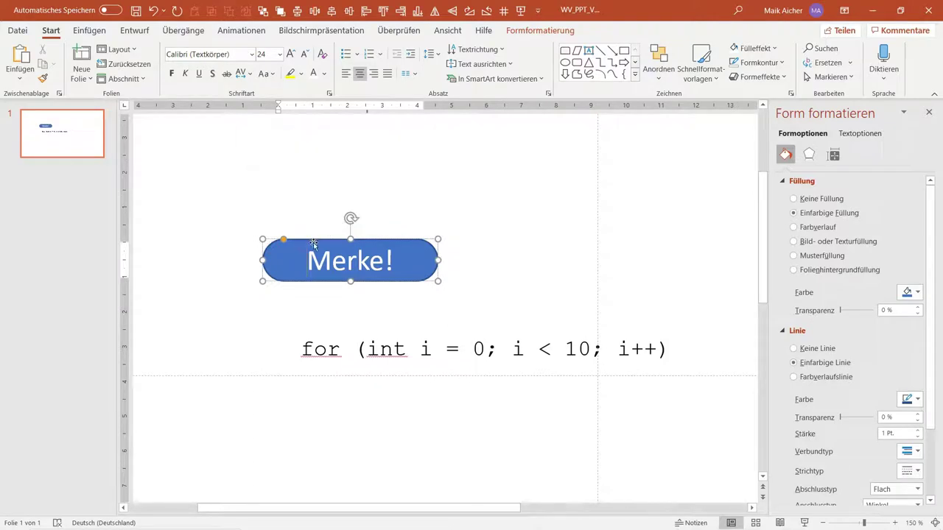
click(290, 212)
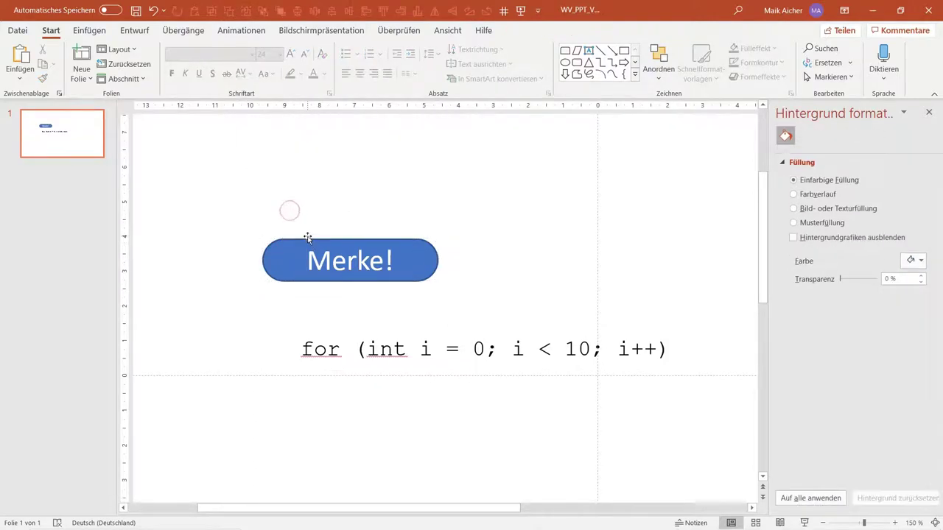
key(Tab)
mouse_move(350, 260)
mouse_down()
mouse_move(250, 190)
mouse_move(554, 236)
mouse_move(490, 242)
mouse_up()
double_click(525, 228)
key(Delete)
key(Delete)
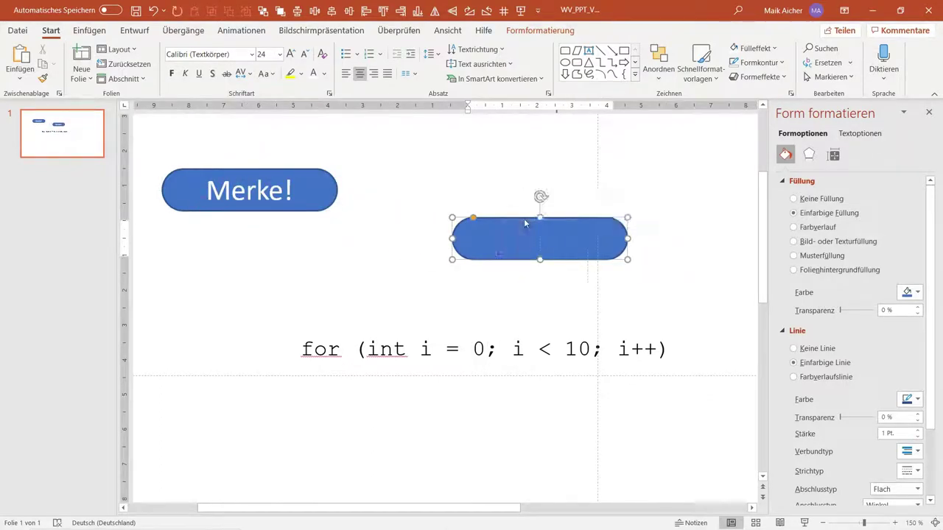
click(498, 195)
click(554, 225)
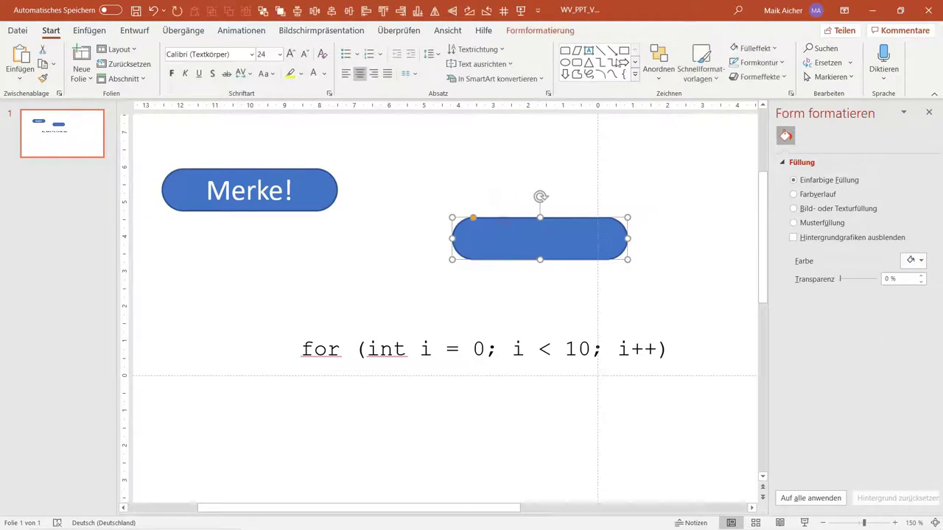
Step: Give the empty pill a red outline, no fill, and a 2 pt outline weight
click(756, 62)
click(744, 179)
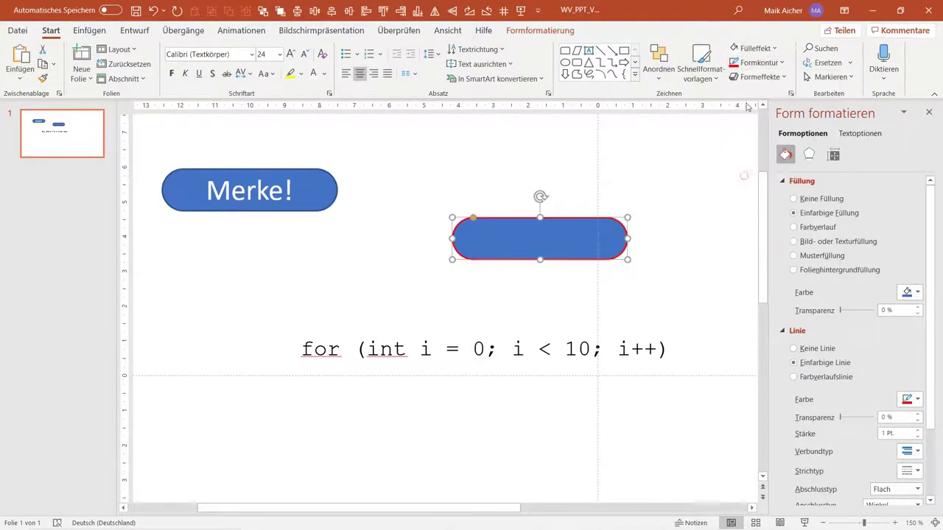
click(752, 48)
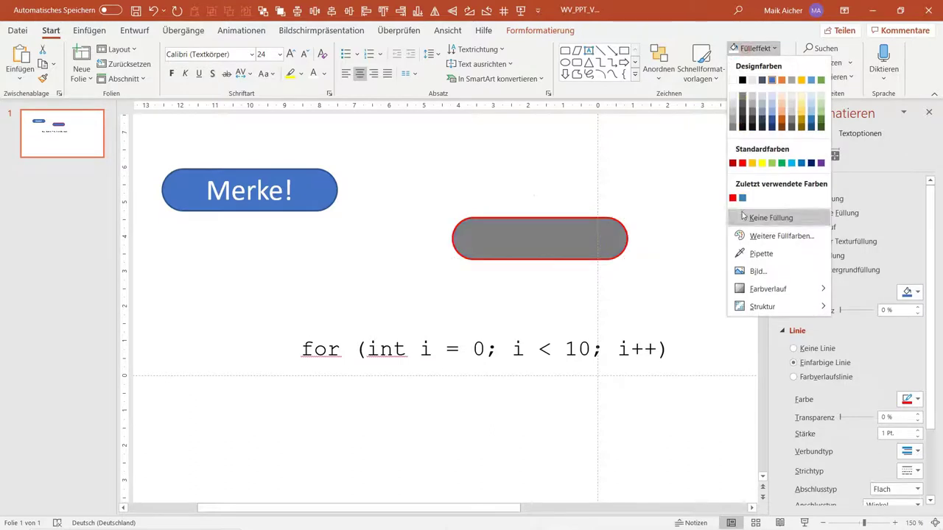
click(758, 217)
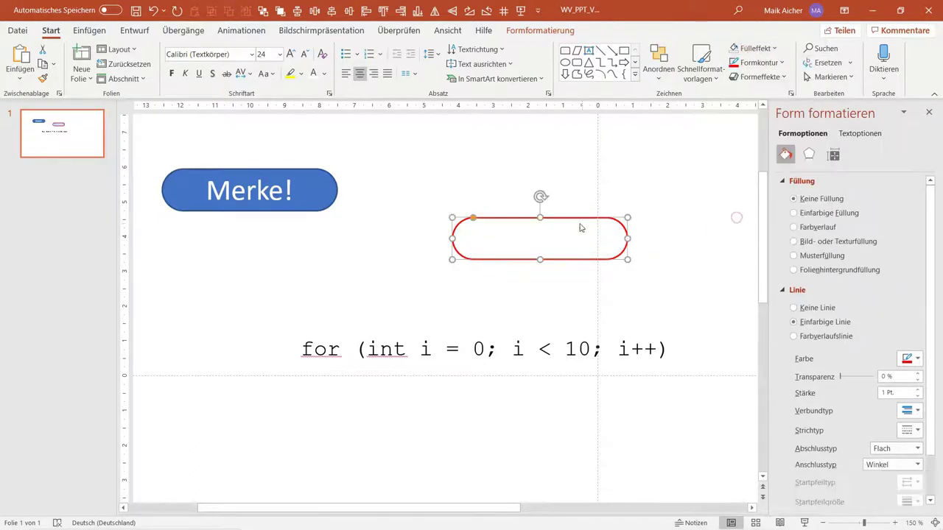
click(917, 390)
click(918, 391)
click(918, 390)
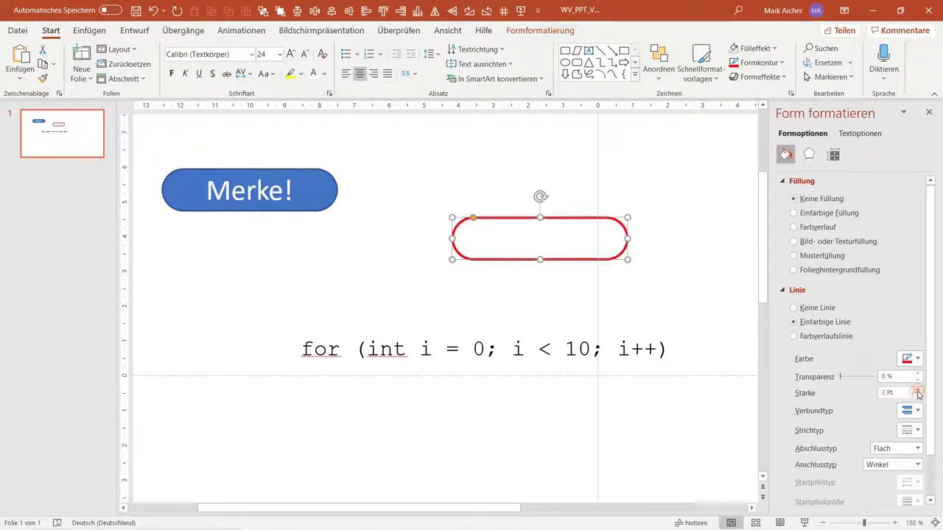
click(917, 390)
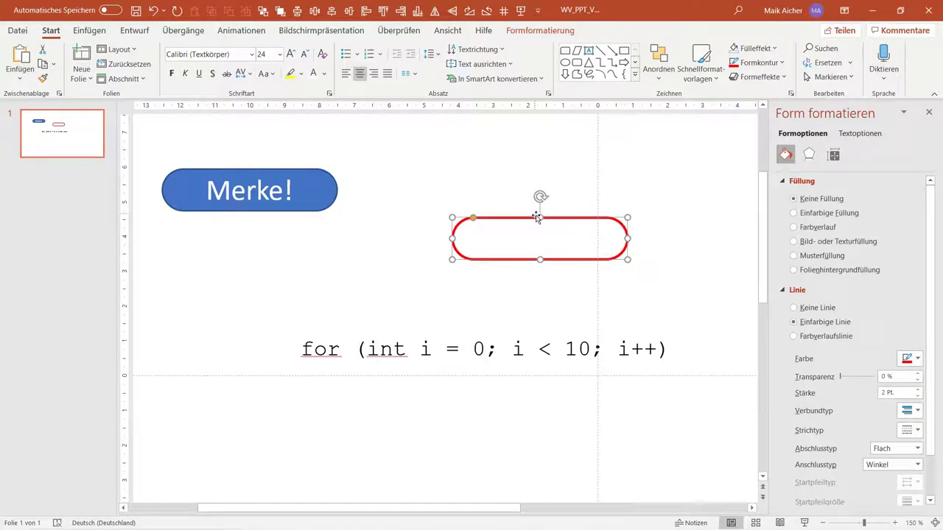
Step: Move the red outline onto the code line and resize it around 'int i = 0'
drag(554, 217, 466, 327)
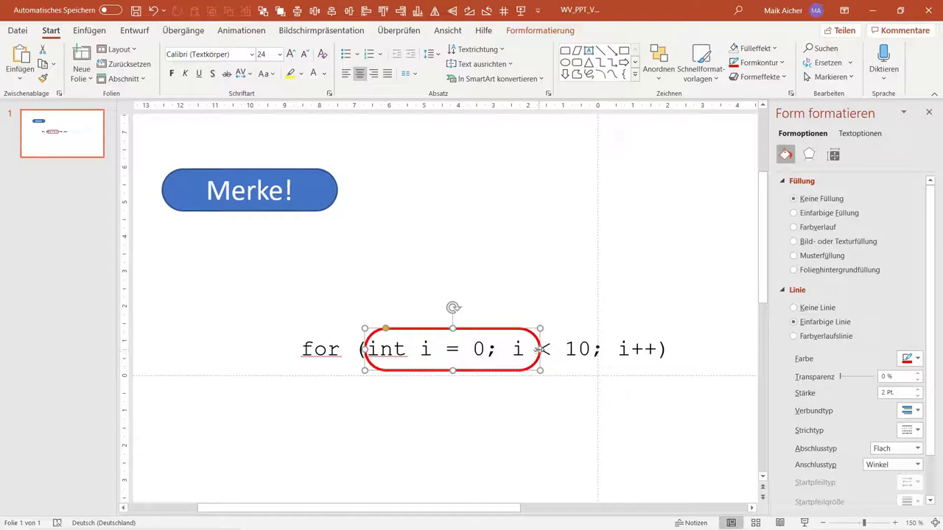
drag(540, 350, 490, 350)
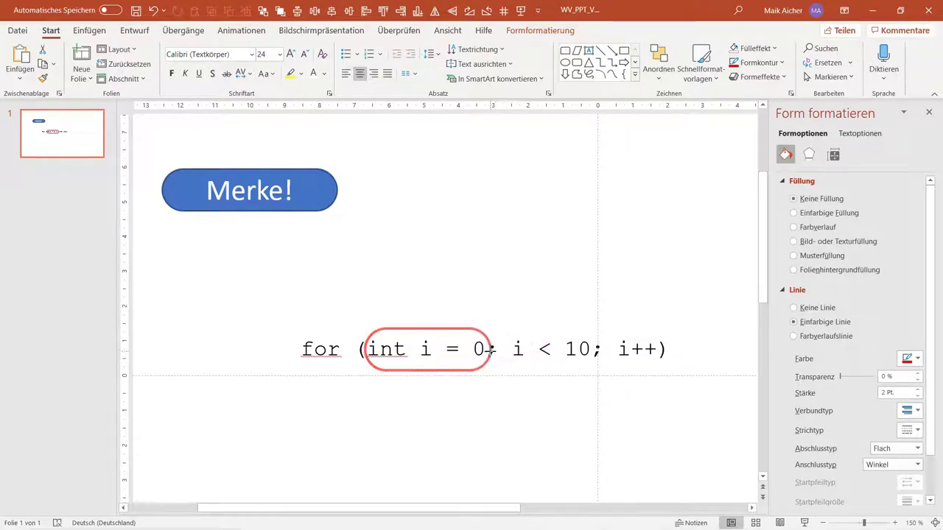
drag(428, 373, 428, 368)
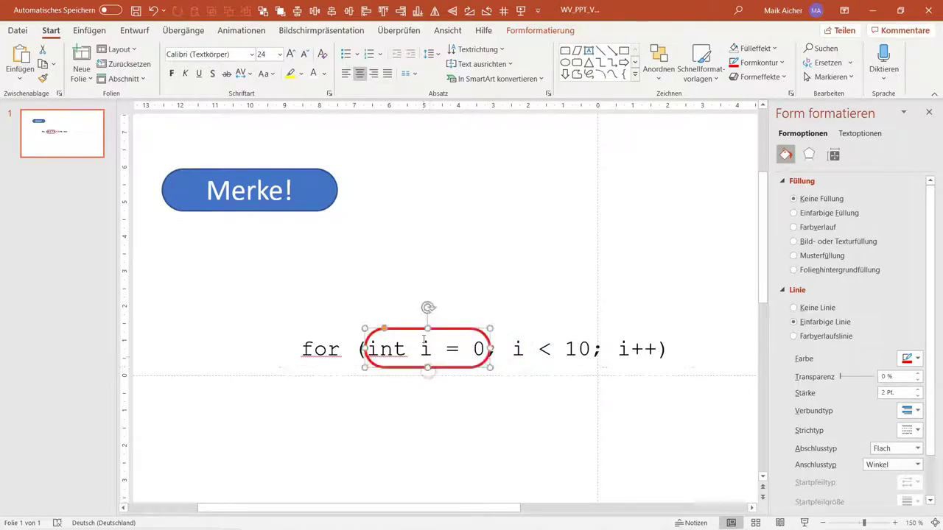
click(463, 286)
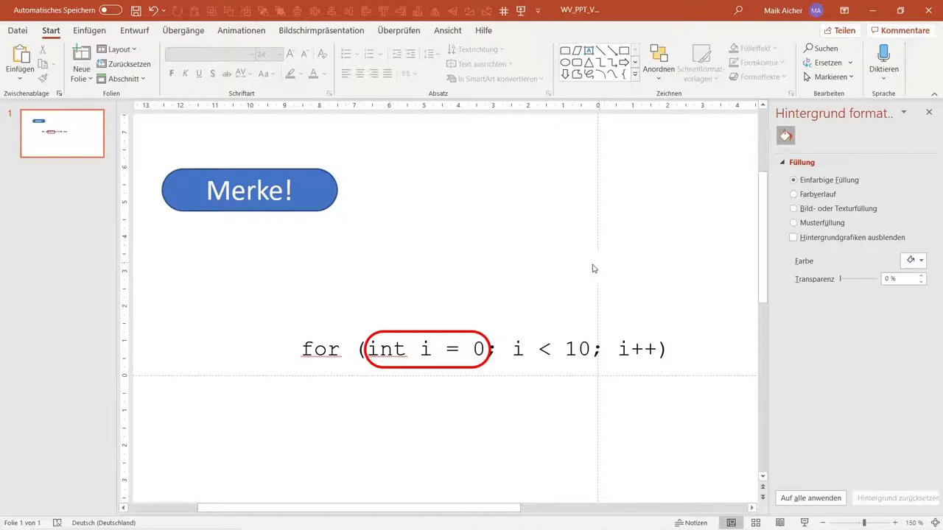
Step: Preview the slide as a slide show, then exit back to editing
click(804, 523)
key(Escape)
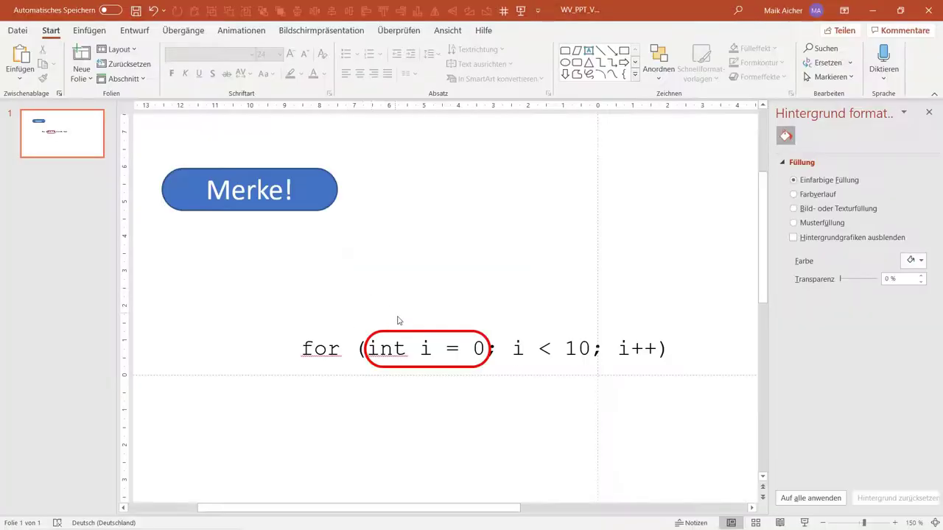
click(409, 335)
click(379, 255)
Step: Apply the Verblassen fade animation to the red outline
drag(350, 292, 516, 416)
click(243, 30)
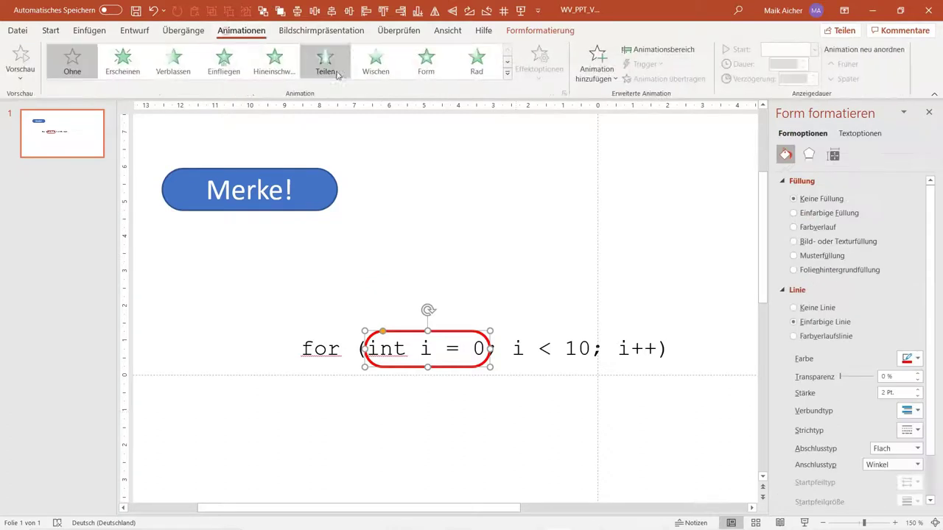
click(161, 71)
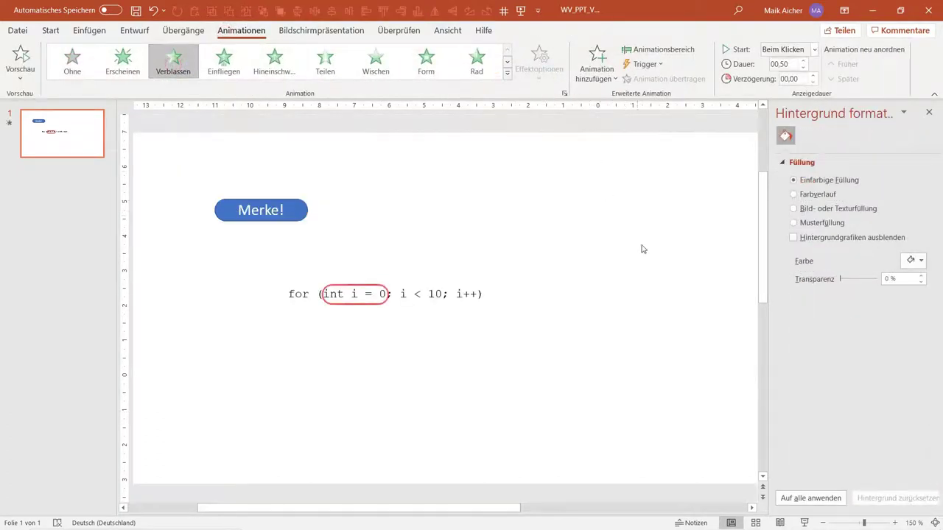
Step: Preview the fade in a slide show, then return to Start and expand the Shapes gallery
click(805, 524)
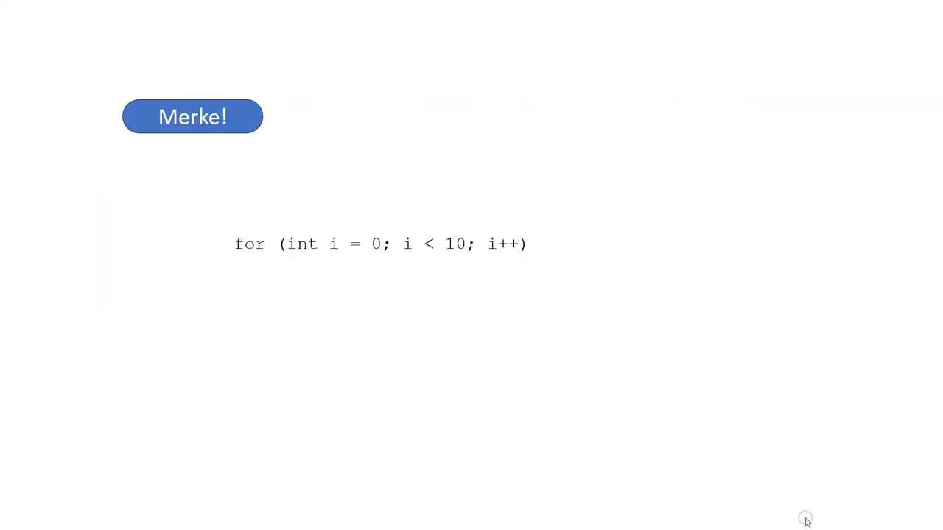
click(807, 522)
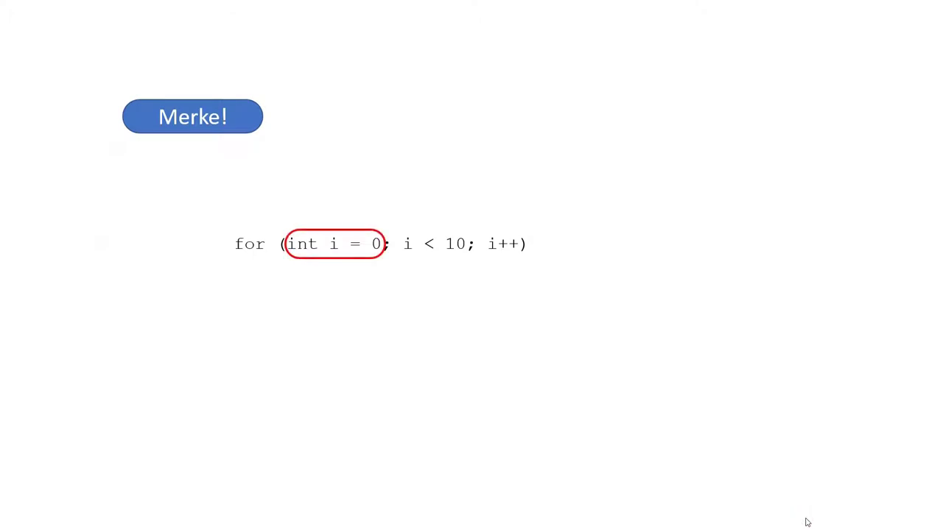
key(Escape)
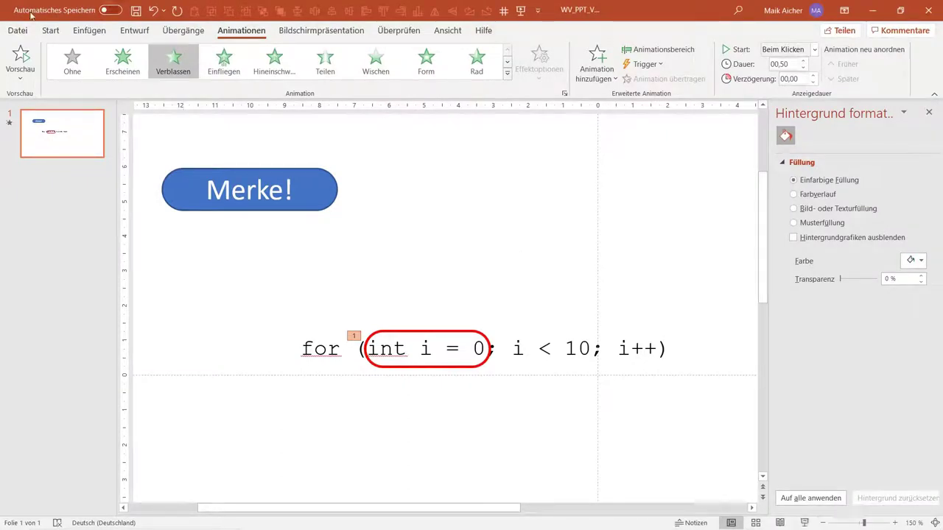
click(50, 30)
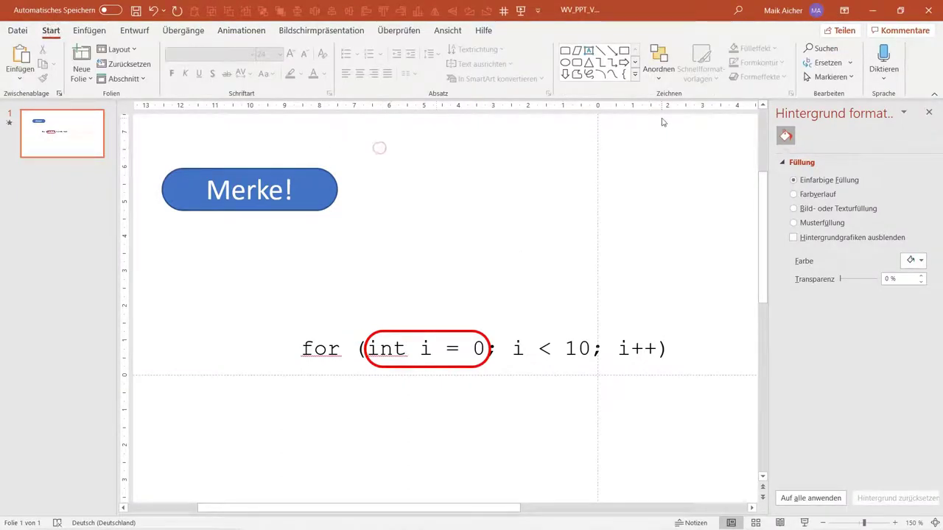
click(634, 77)
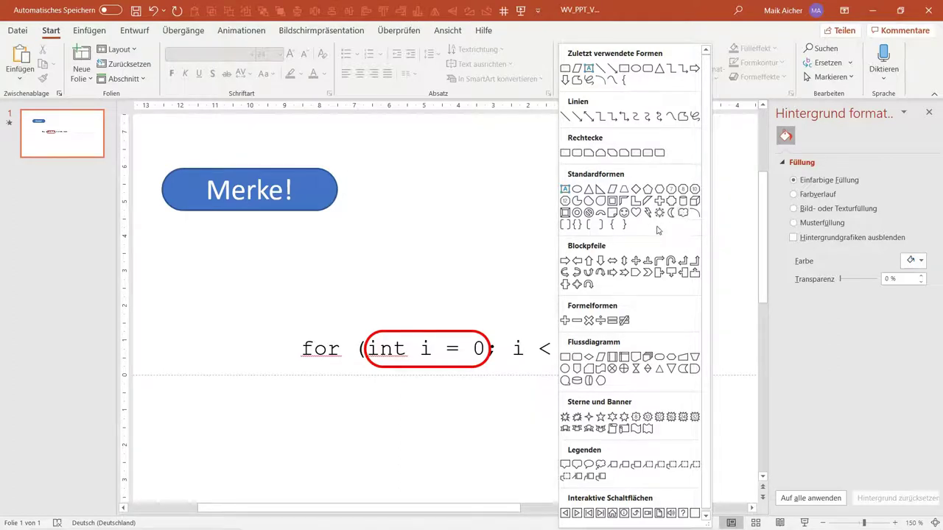
Step: Draw a blue oval circle and position it just right of the Merke! label
click(576, 189)
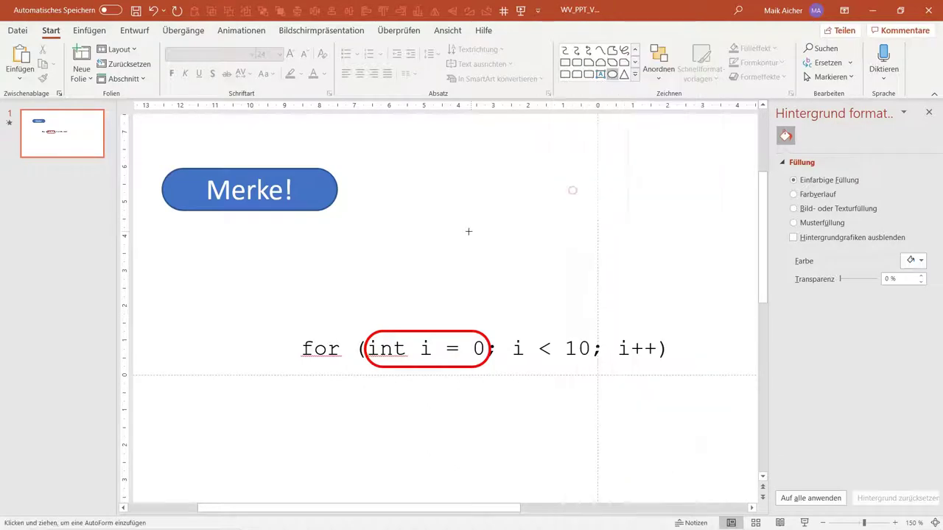
drag(442, 190, 553, 292)
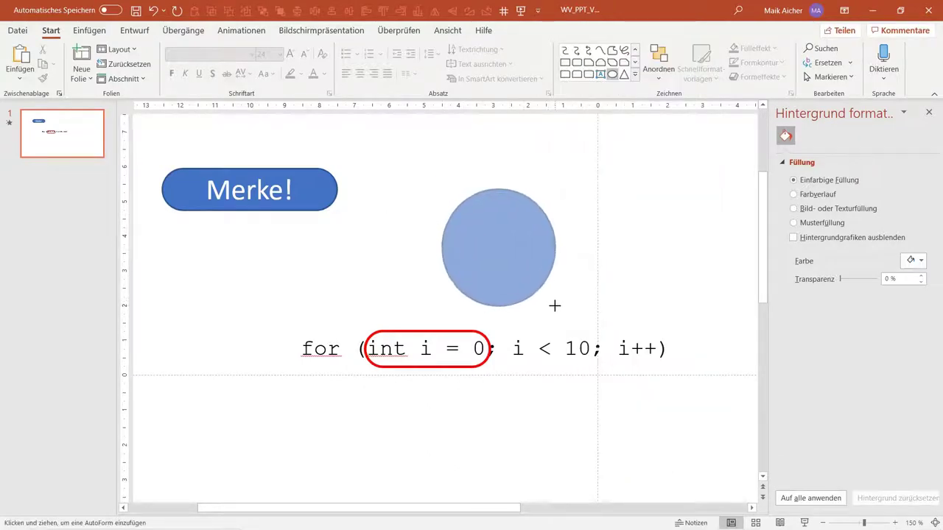
drag(548, 297, 558, 307)
drag(532, 247, 463, 224)
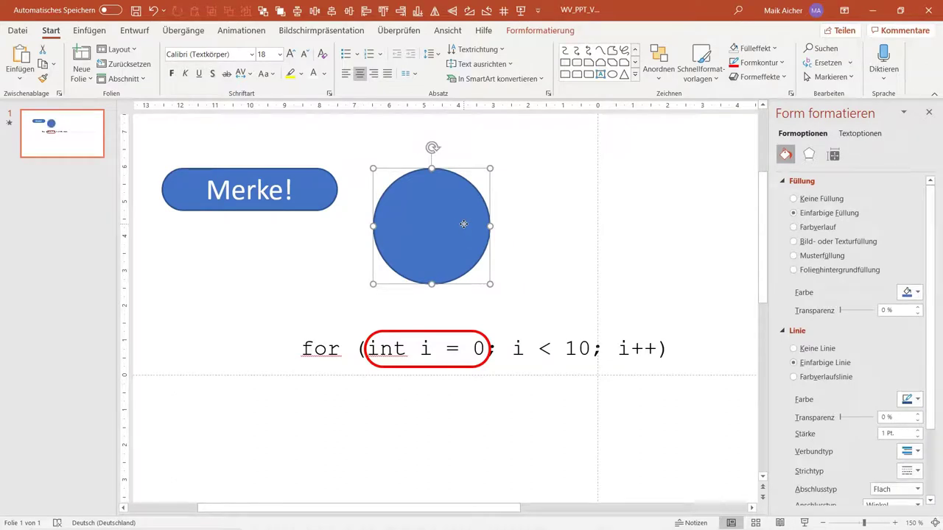
drag(433, 162, 434, 168)
drag(439, 211, 478, 207)
Step: Undo the circle's last move and set its height and width to 3 cm
click(625, 169)
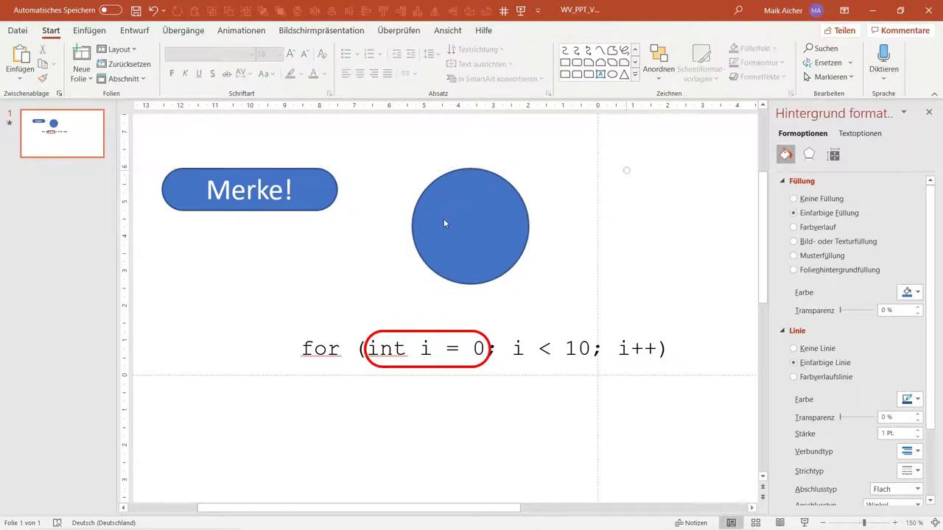
click(443, 219)
key(ctrl+z)
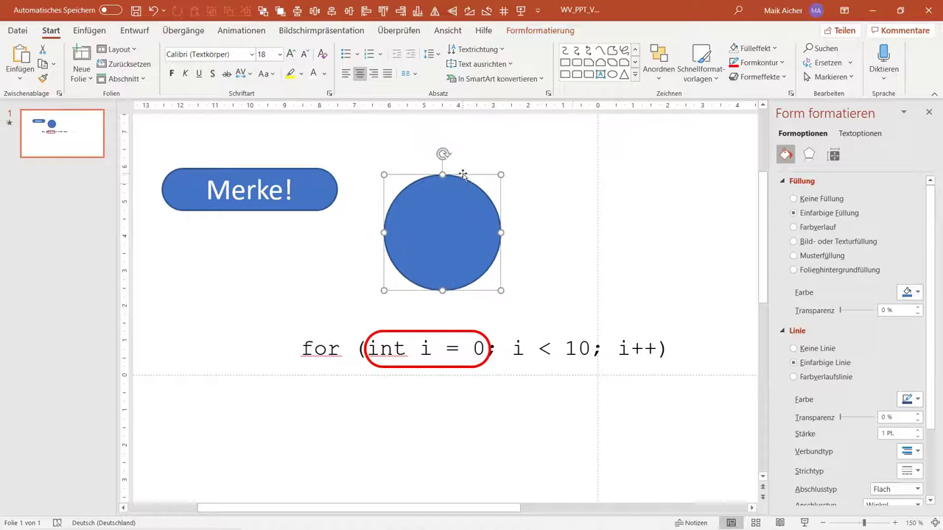
click(539, 33)
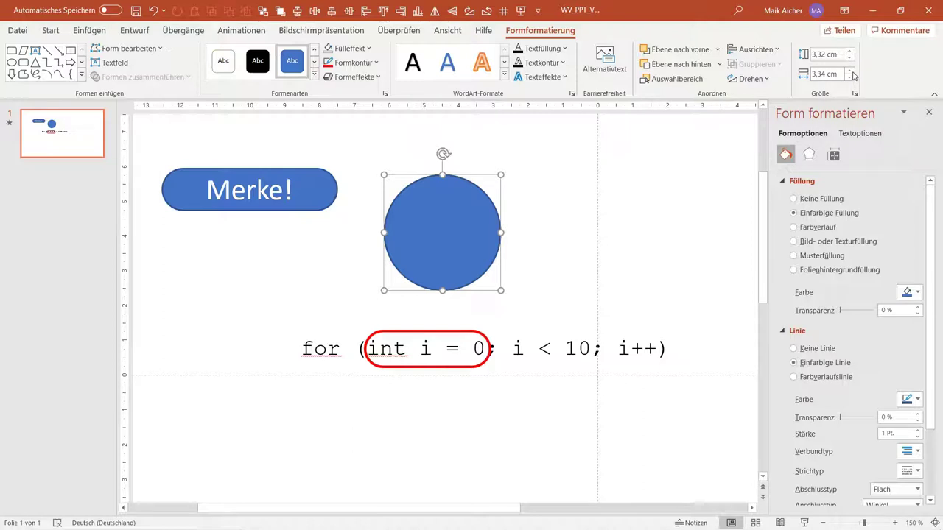
click(850, 77)
click(850, 78)
click(850, 77)
click(850, 78)
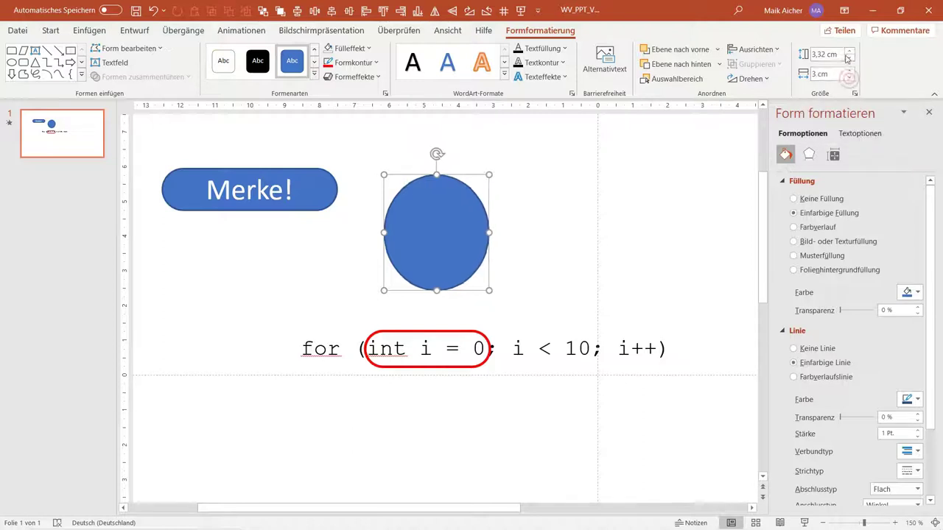
click(850, 58)
click(850, 58)
click(850, 58)
Step: Move the 3 cm circle further right, above the end of the for-loop line
click(580, 221)
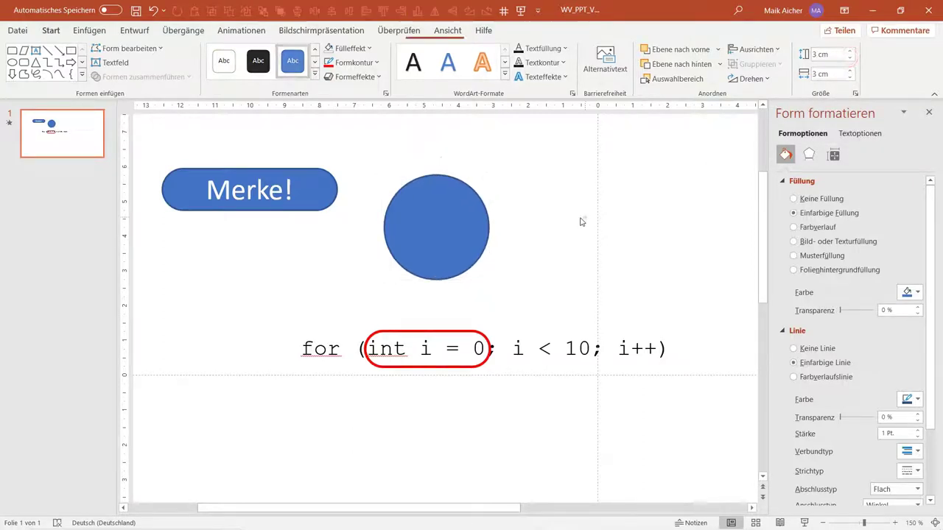
click(439, 232)
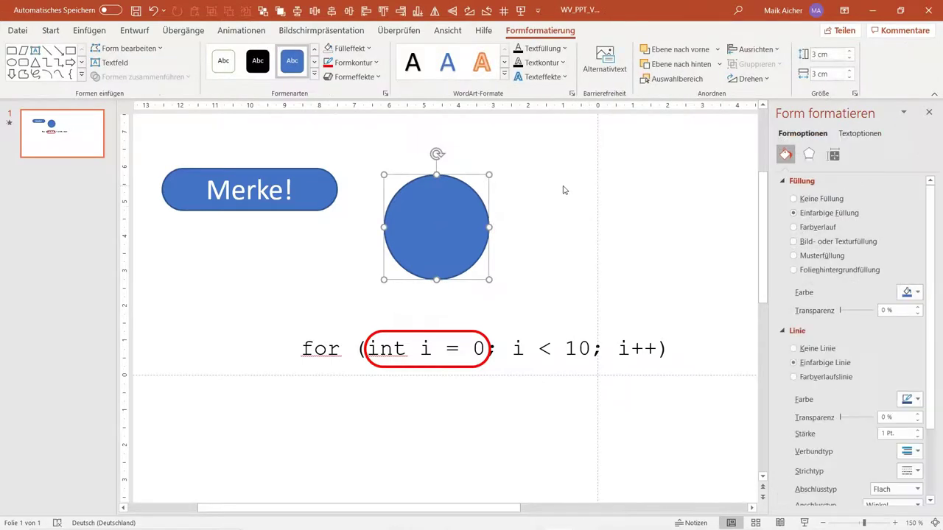
drag(465, 185, 638, 176)
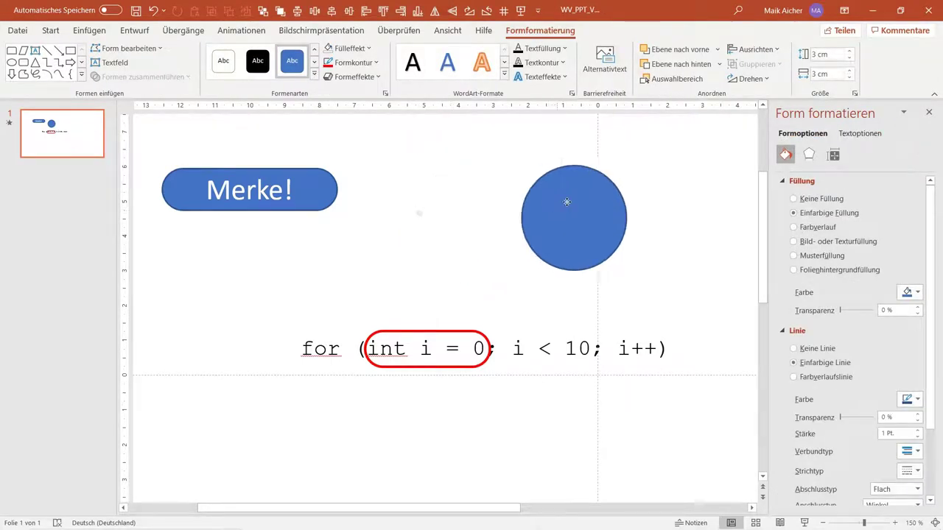
Step: Insert a blue cylinder (Can shape) below the Merke! label
click(470, 217)
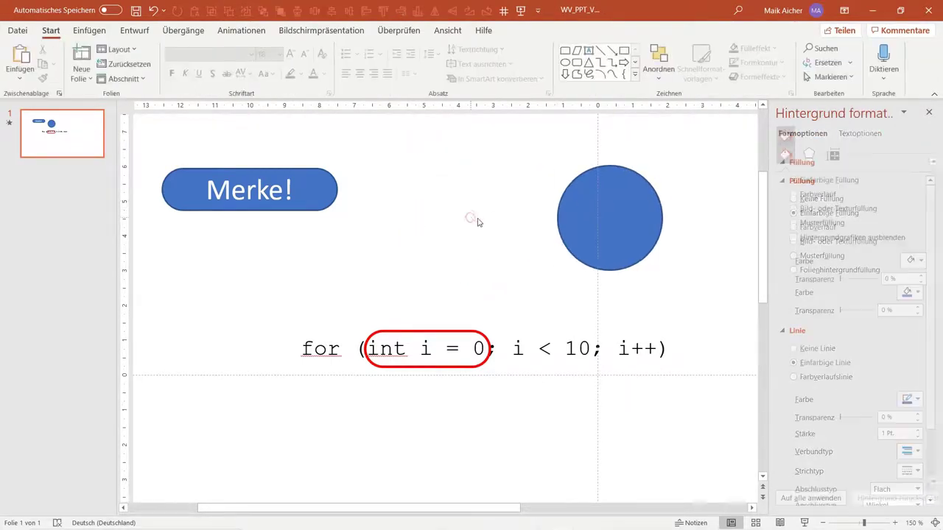
click(635, 74)
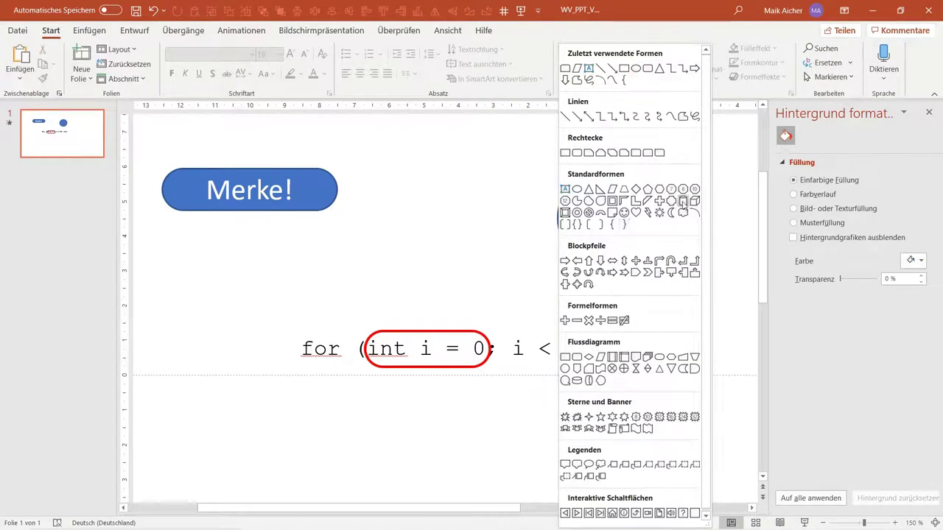
click(684, 200)
drag(441, 184, 545, 273)
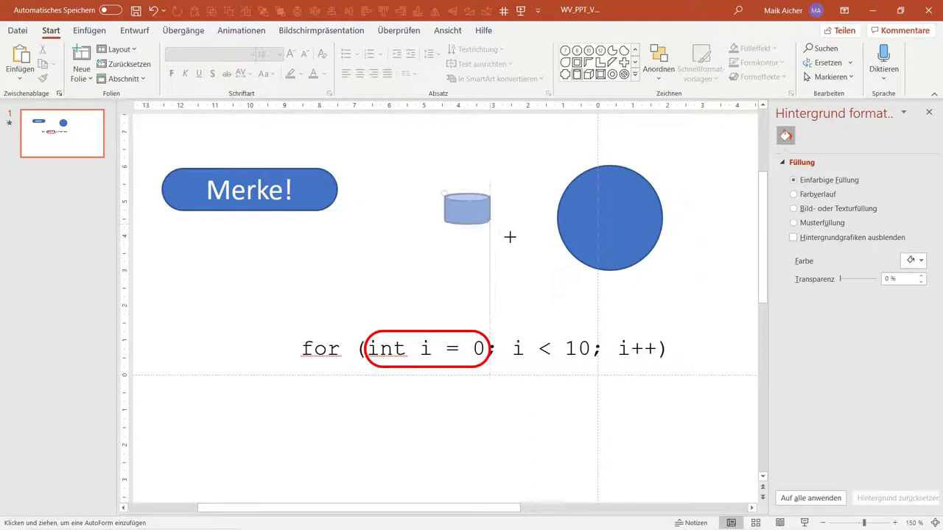
mouse_move(495, 227)
mouse_down()
mouse_move(291, 287)
mouse_move(270, 275)
mouse_up()
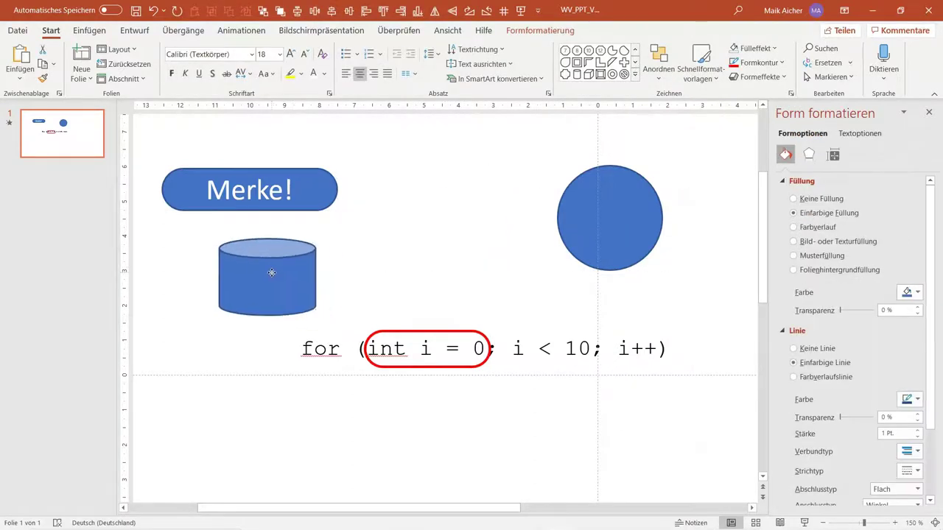
Step: Add a blue cube between the cylinder and the circle
click(636, 75)
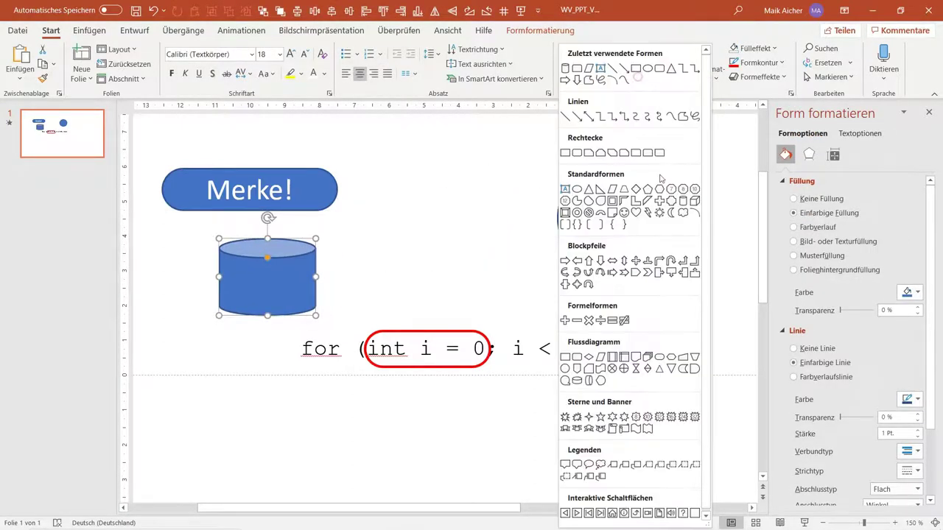
click(693, 201)
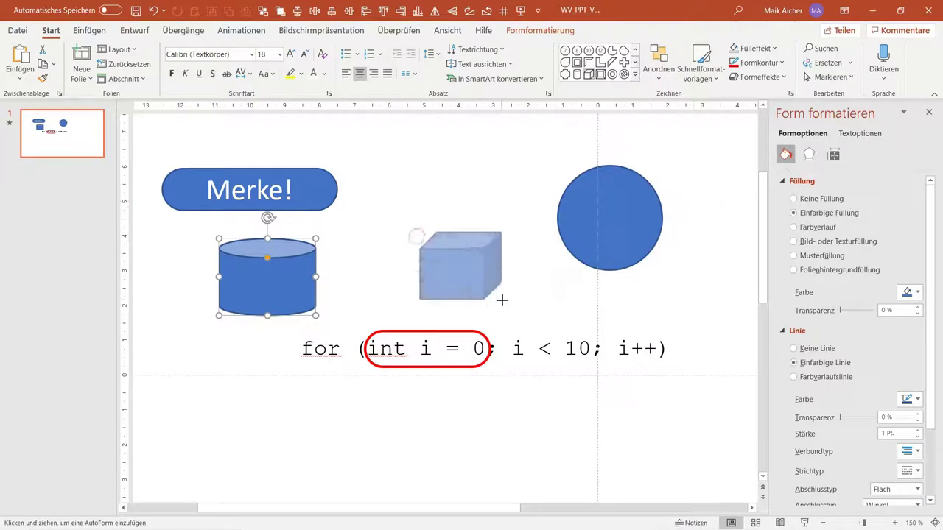
drag(418, 232, 522, 330)
drag(484, 275, 448, 275)
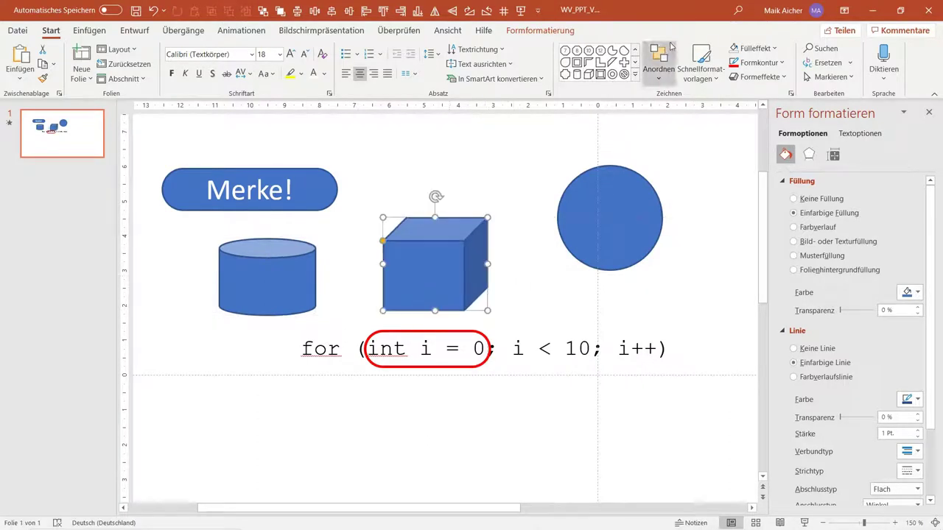
click(634, 76)
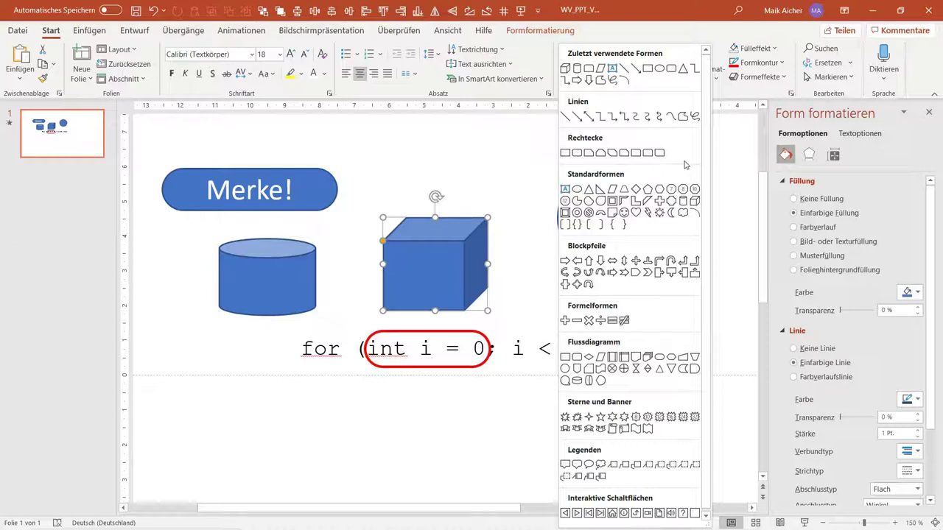
Step: Pick the Freeform tool and select every object on the slide
click(686, 123)
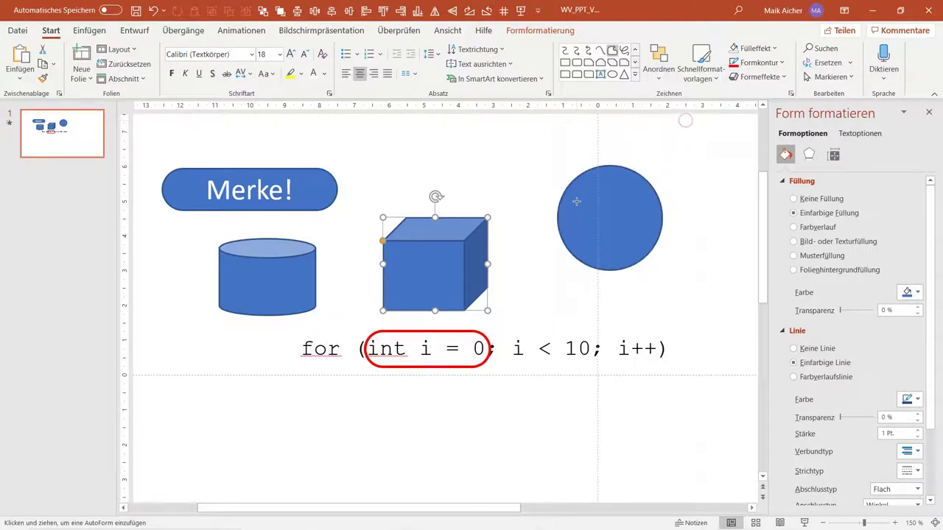
scroll(420, 259, down, 1)
scroll(405, 266, up, 1)
key(ctrl+a)
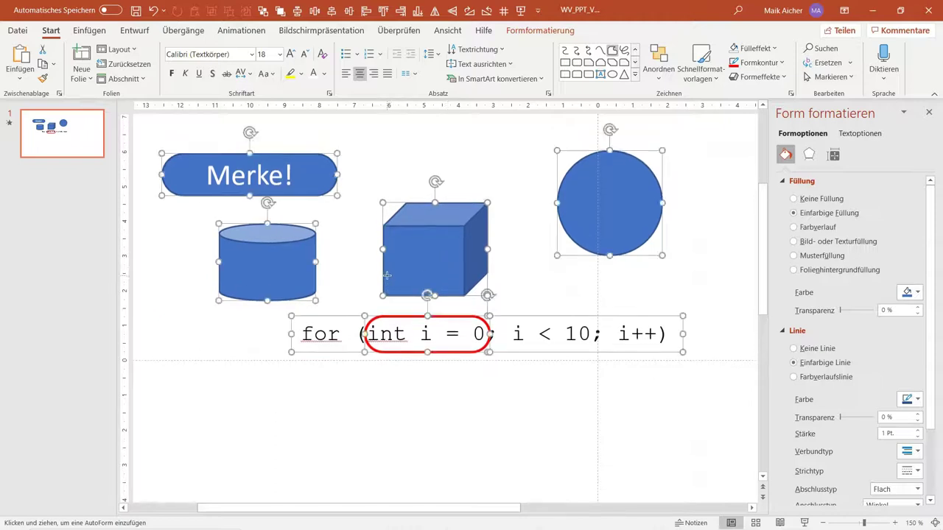
key(Delete)
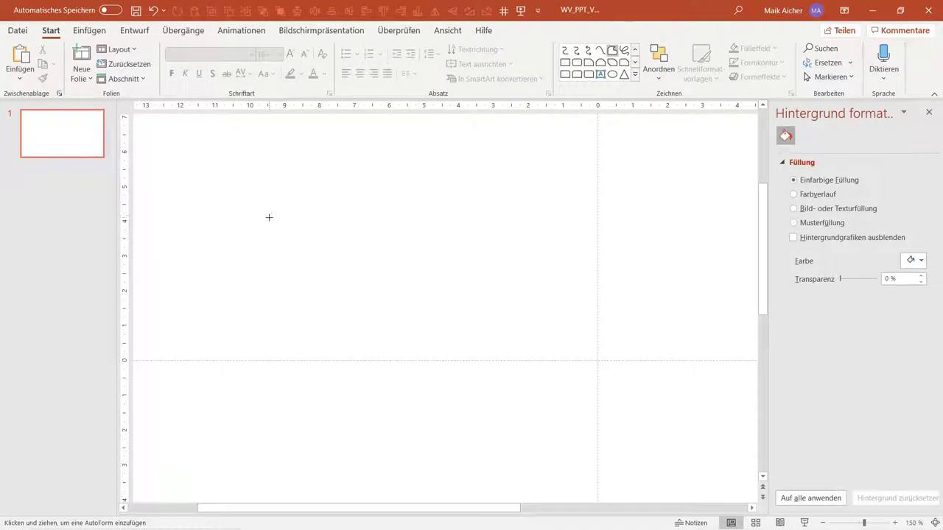
mouse_move(269, 218)
mouse_down()
mouse_move(266, 321)
mouse_move(248, 327)
mouse_move(286, 323)
mouse_move(273, 331)
mouse_move(295, 297)
mouse_move(341, 302)
mouse_move(432, 344)
mouse_move(276, 320)
mouse_move(286, 397)
mouse_move(319, 240)
mouse_move(505, 226)
mouse_move(297, 230)
mouse_move(397, 344)
mouse_move(265, 371)
mouse_move(431, 353)
mouse_move(482, 313)
mouse_move(274, 330)
mouse_move(258, 302)
mouse_up()
click(443, 360)
click(363, 280)
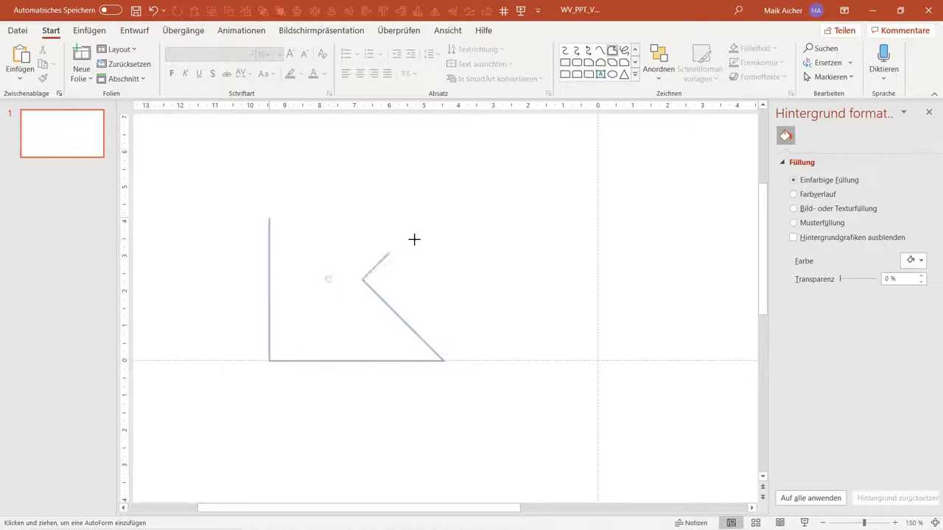
click(425, 216)
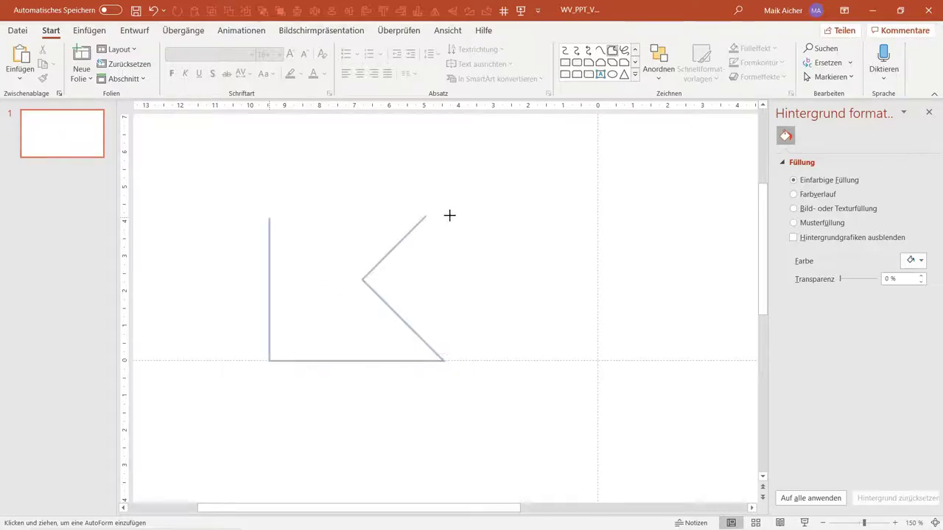
click(268, 212)
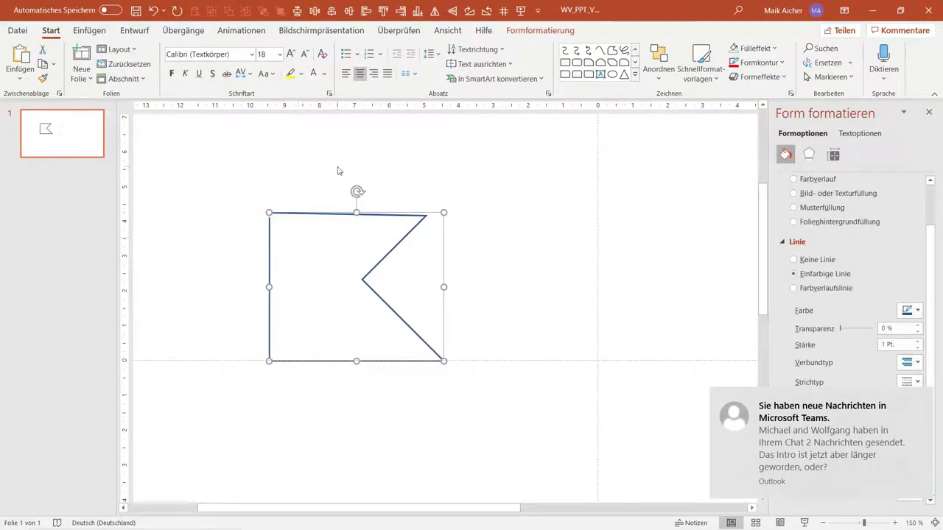
click(322, 250)
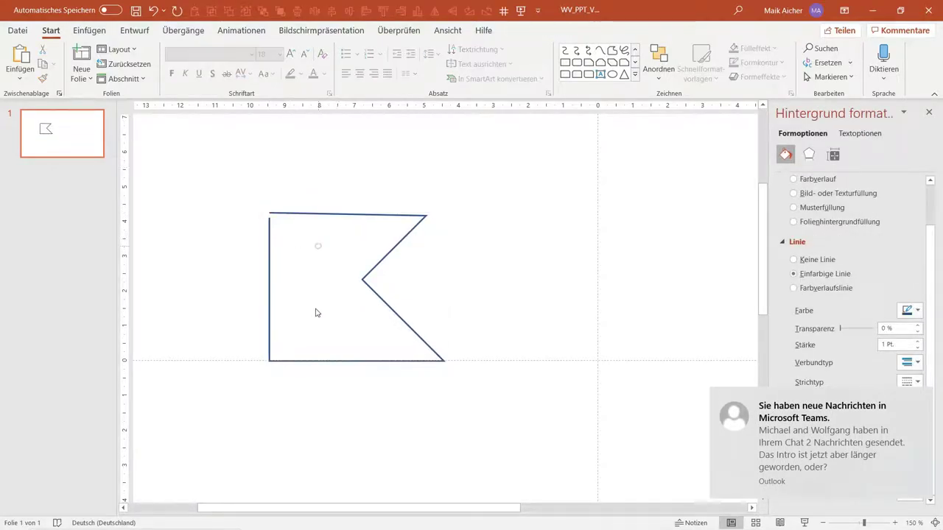
click(271, 246)
click(320, 207)
click(330, 213)
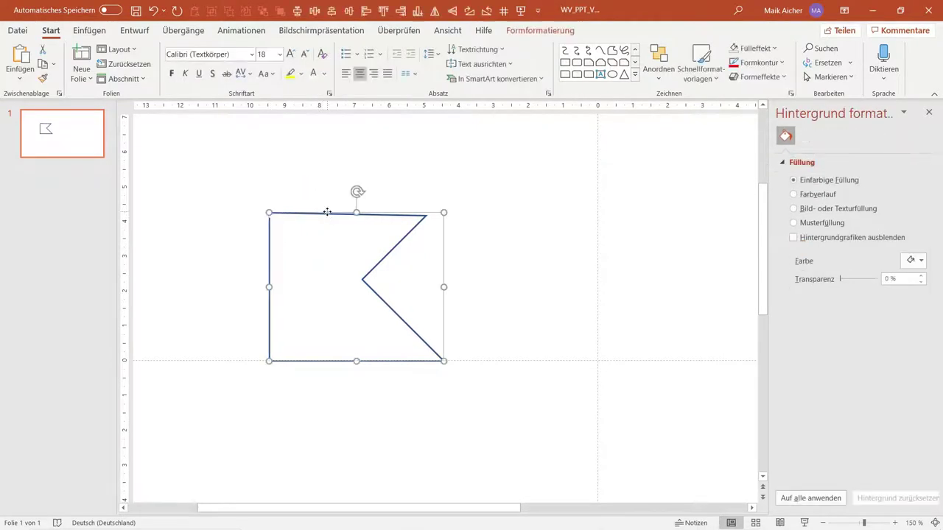
key(Delete)
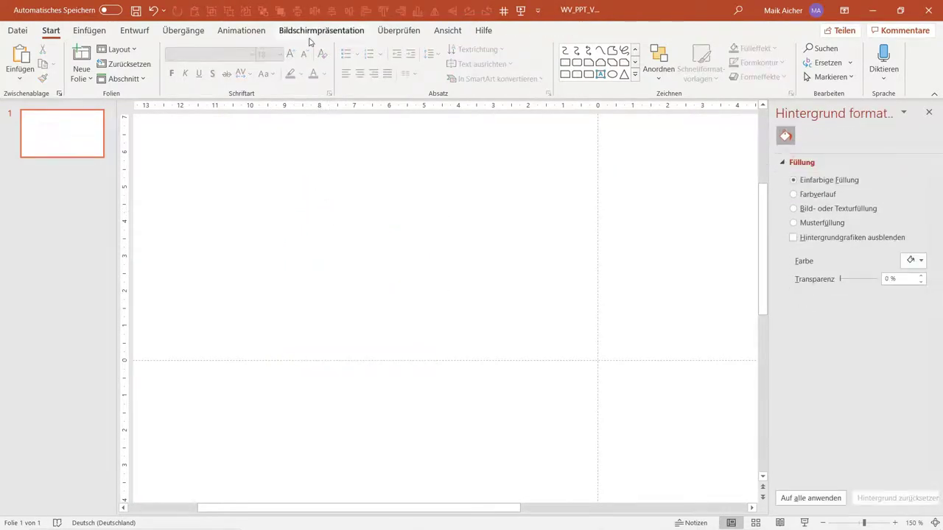
Step: Draw the blue notched flag freeform, closing it at its starting point
click(612, 51)
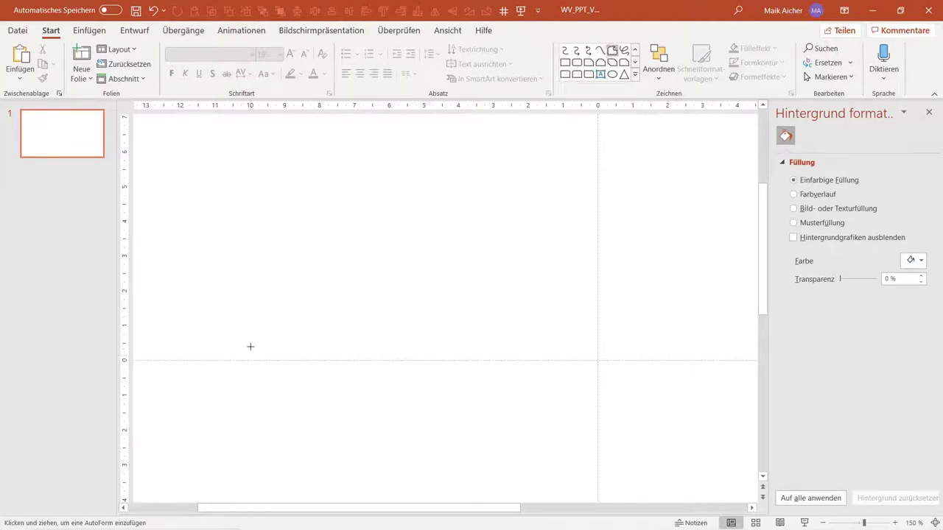
click(273, 232)
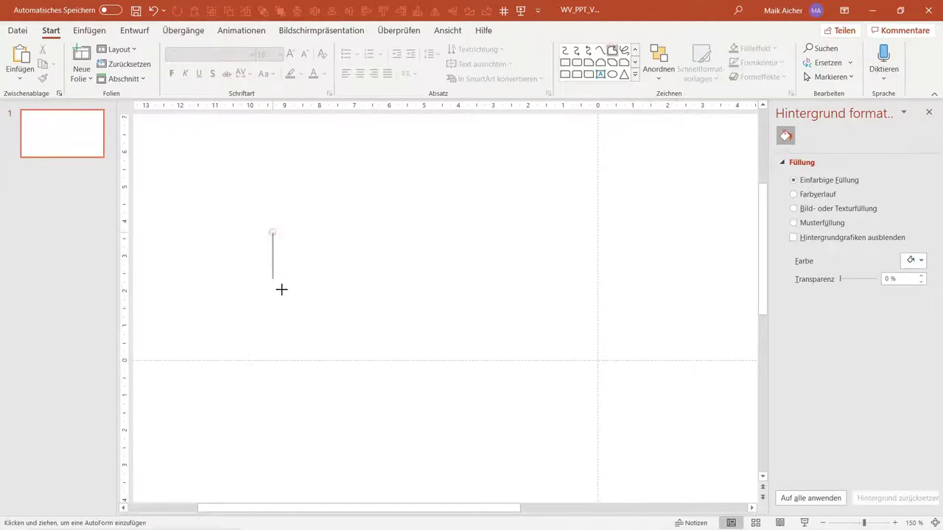
click(274, 378)
click(462, 378)
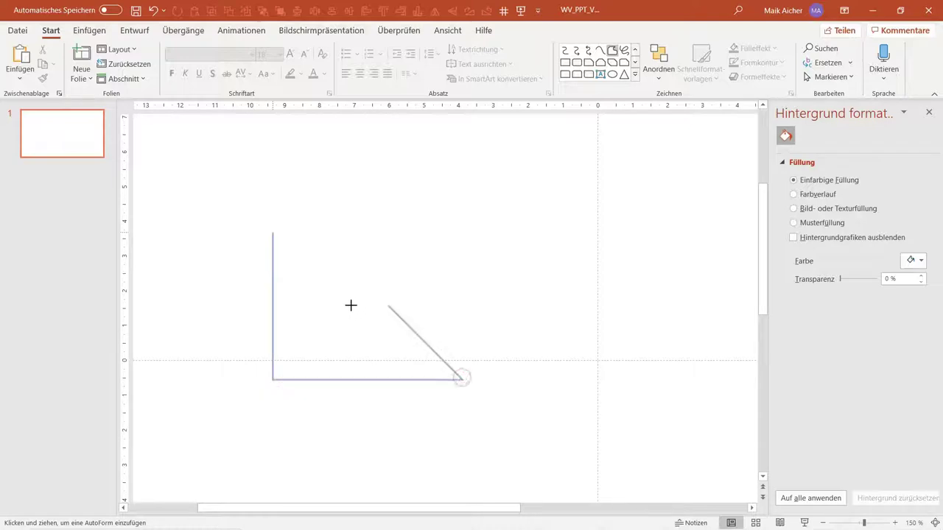
click(383, 301)
click(451, 236)
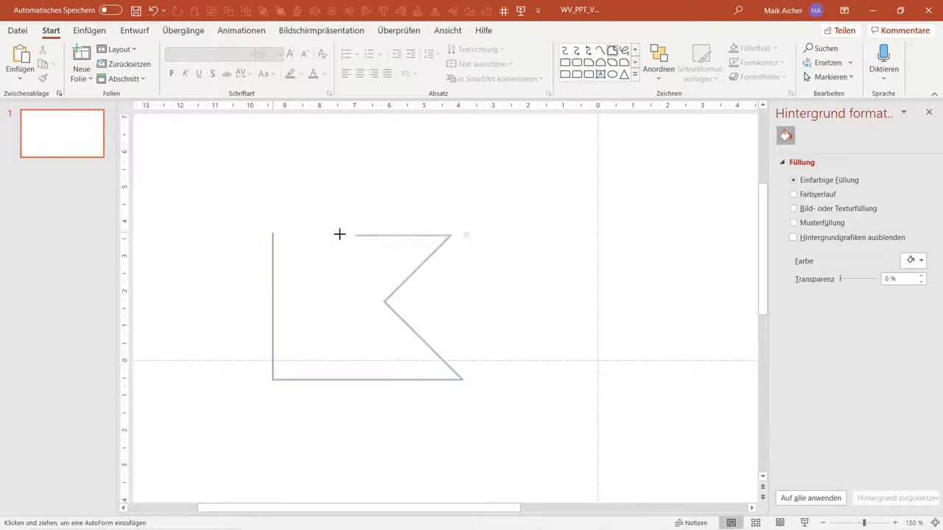
click(273, 231)
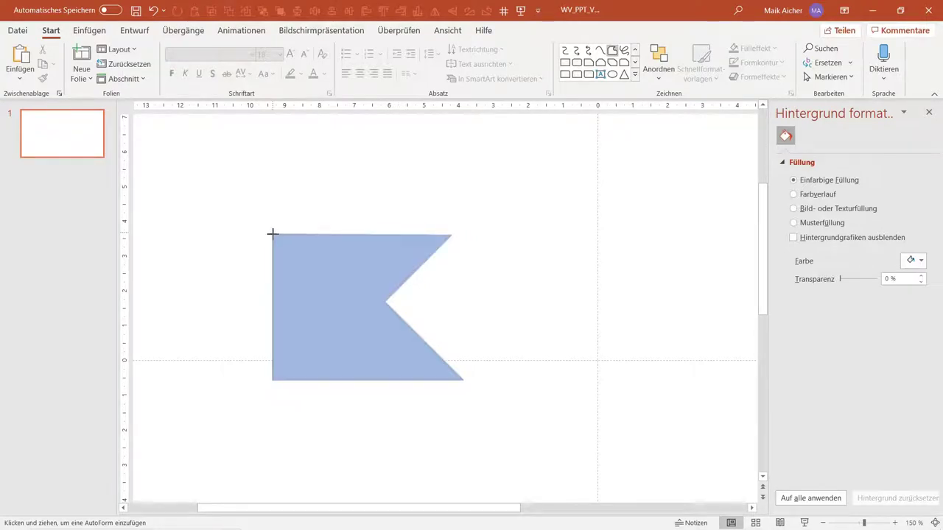
click(272, 234)
key(Escape)
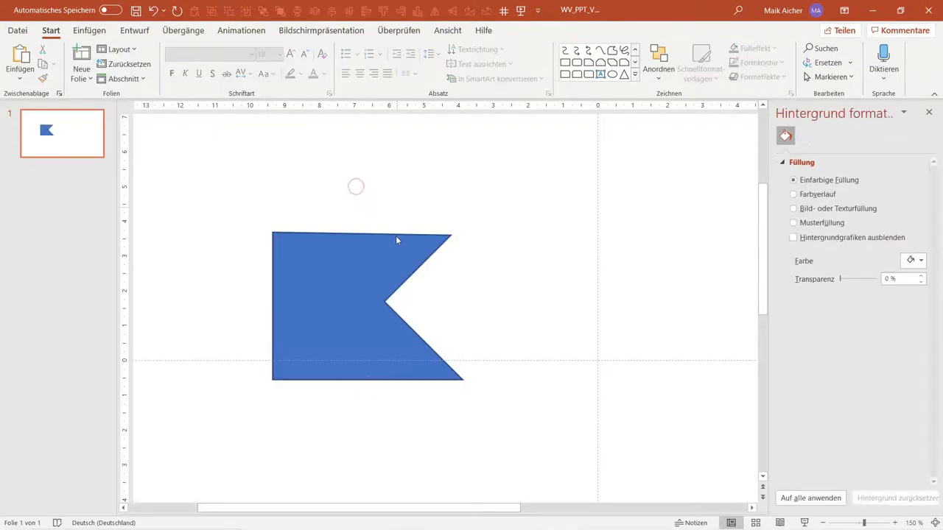
Step: Draw a blue rectangle from the flag's bottom-left to its top-right corner
click(565, 63)
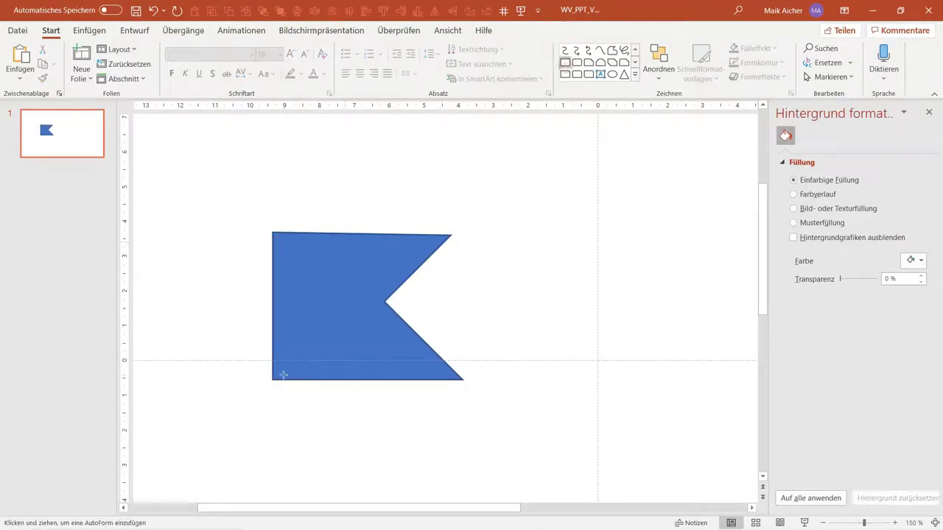
mouse_move(275, 380)
mouse_down()
mouse_move(505, 232)
mouse_move(464, 232)
mouse_up()
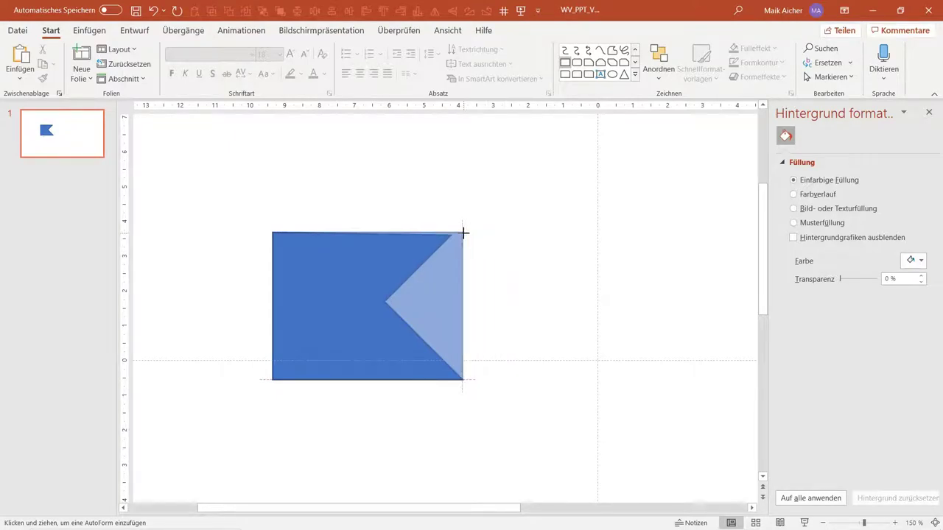
drag(463, 233, 463, 233)
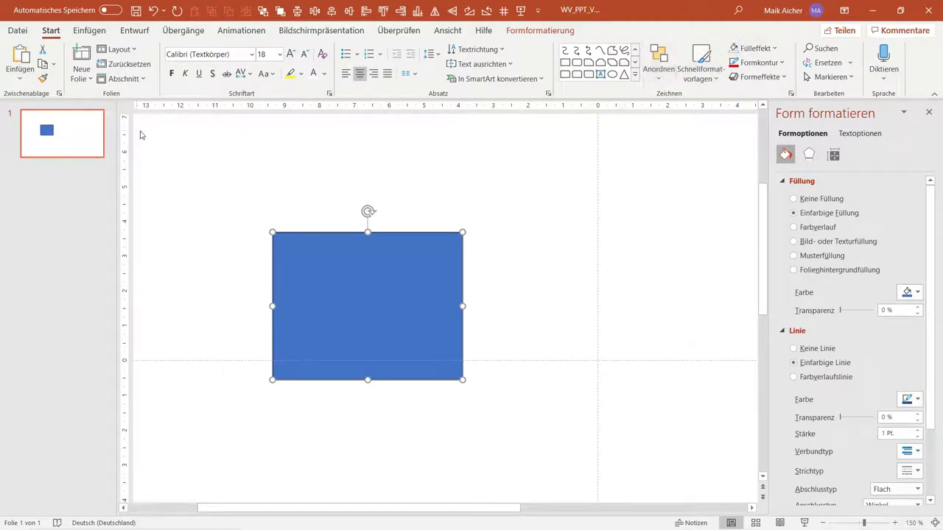
Step: Send the covering rectangle behind the flag
right_click(335, 252)
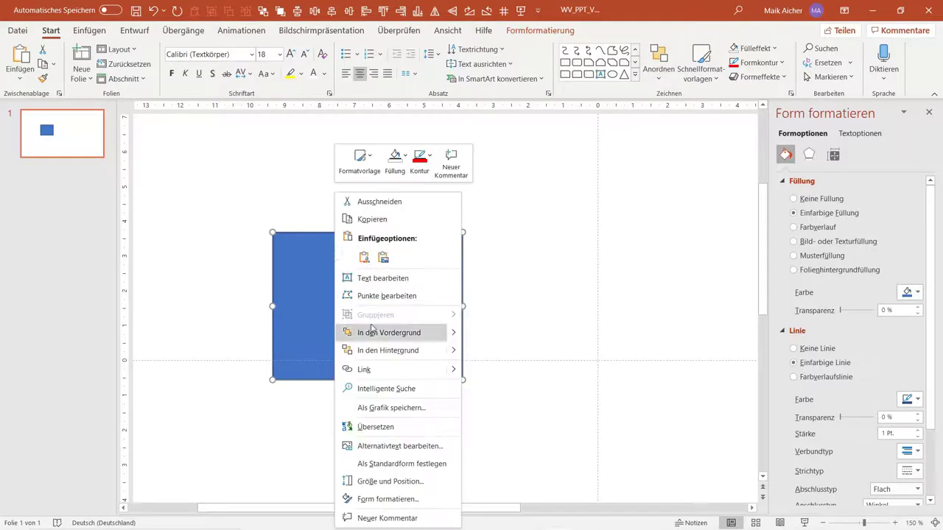
click(442, 352)
ctrl+scroll(480, 280, up, 5)
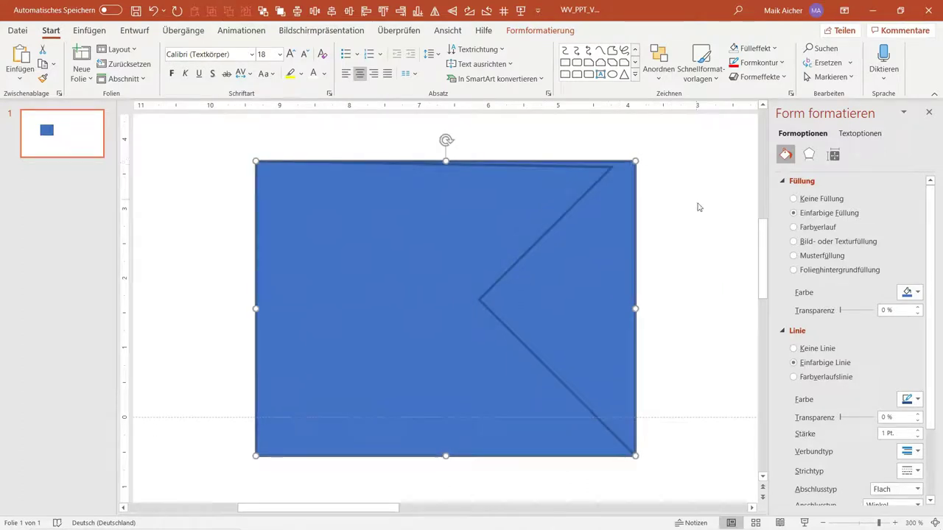
drag(763, 241, 763, 215)
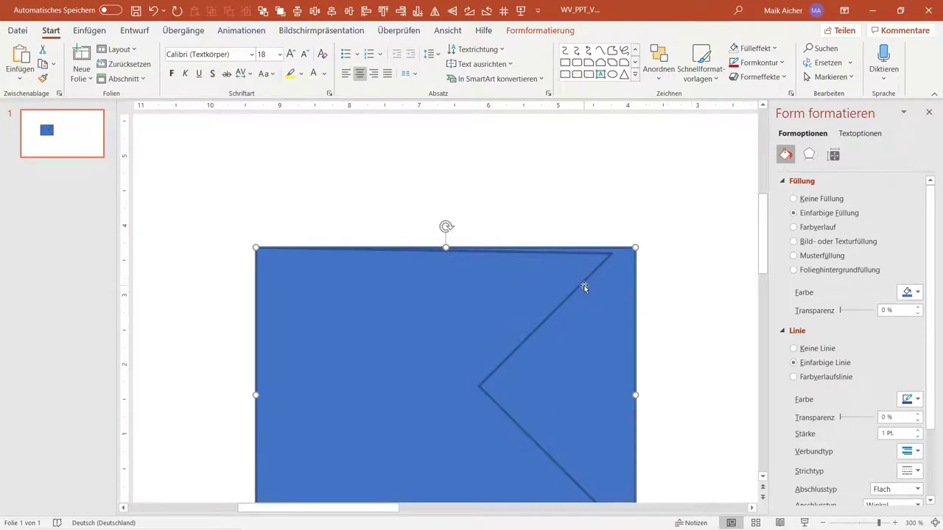
Step: Edit the flag's points, moving its top-right vertex onto the square's corner
right_click(584, 283)
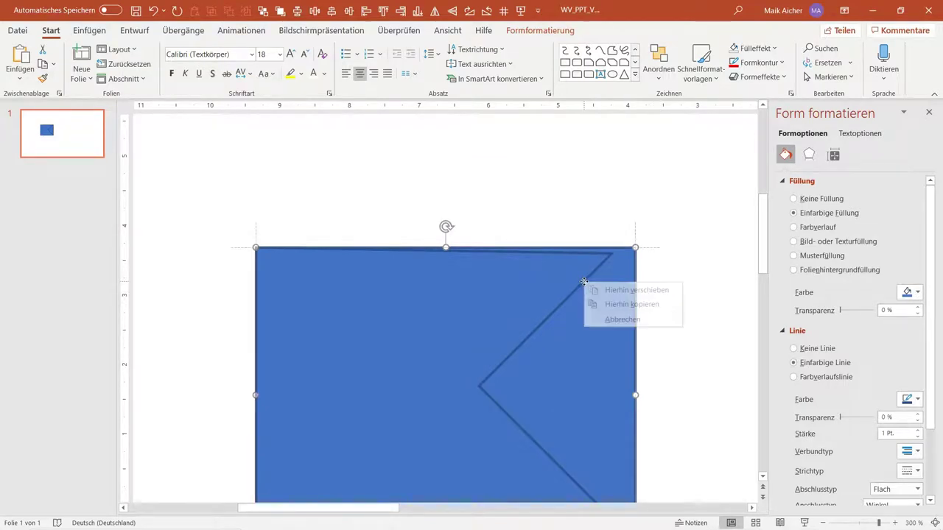
click(554, 284)
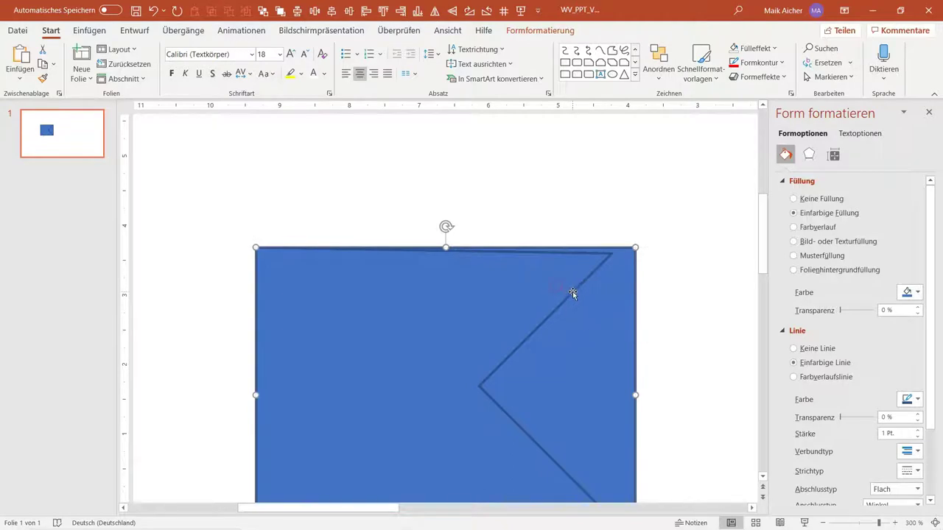
right_click(573, 294)
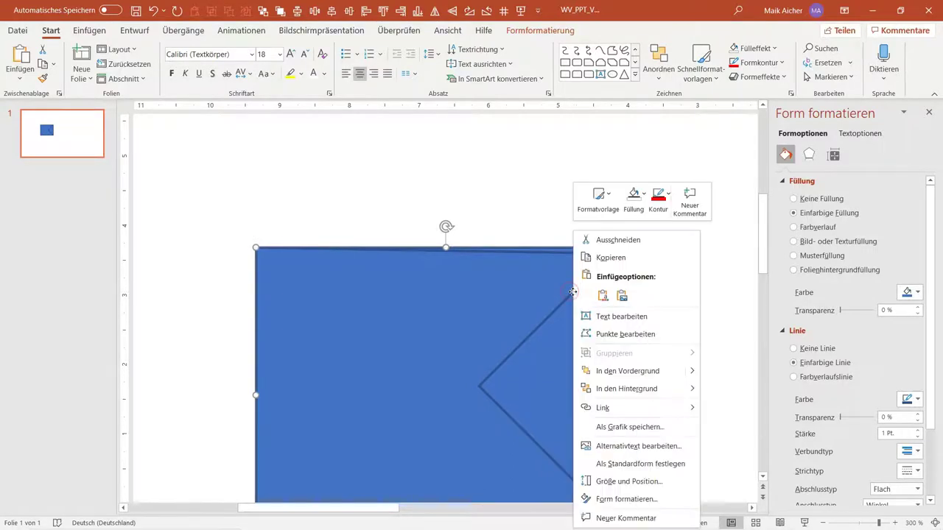
click(585, 335)
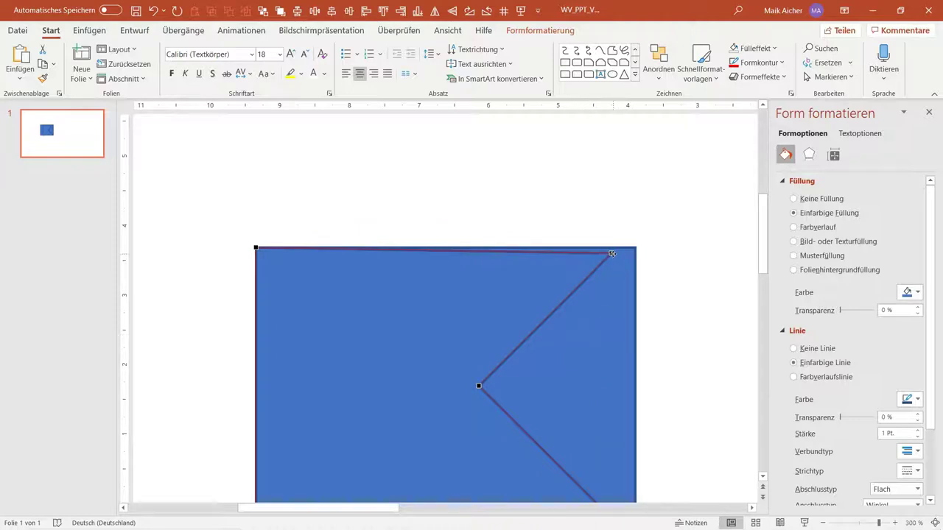
drag(612, 252, 636, 248)
click(634, 216)
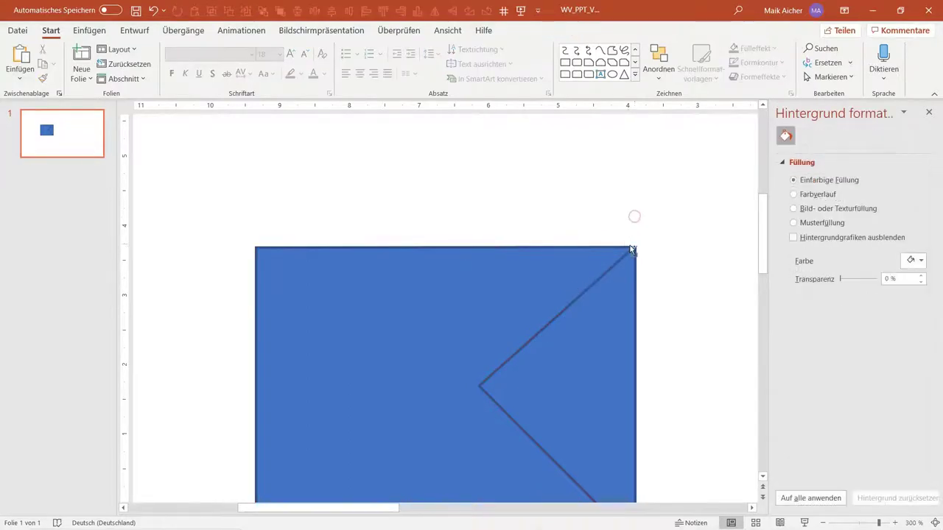
scroll(675, 240, up, 5)
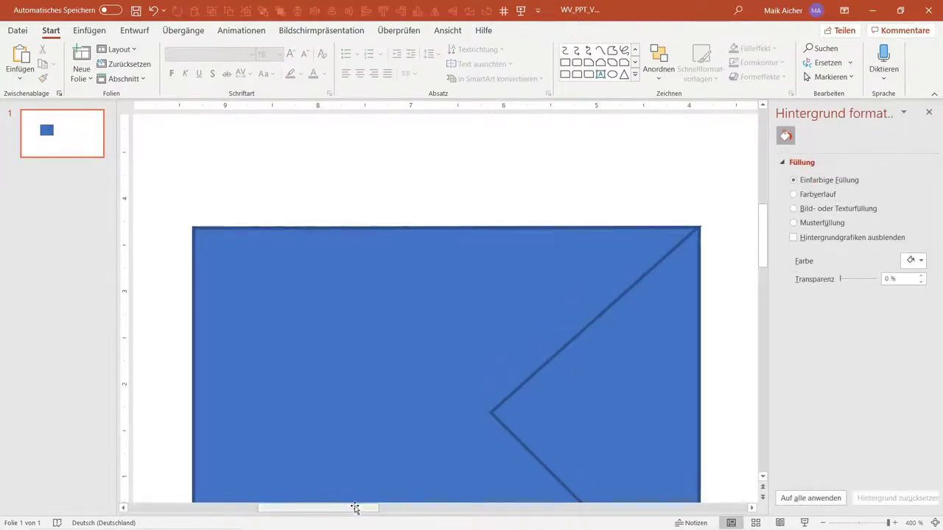
drag(353, 507, 406, 508)
scroll(472, 364, down, 5)
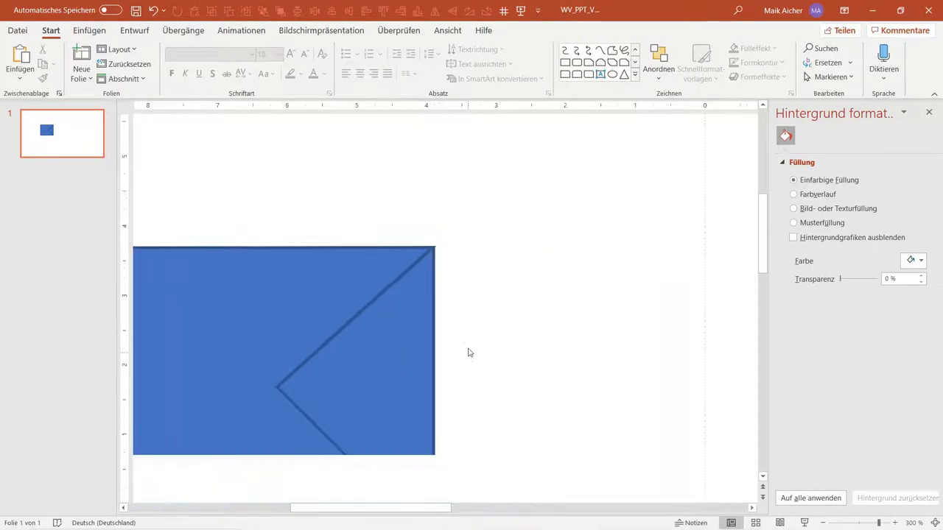
Step: Recheck the top-right point, then pull the helper square off the flag and remove it
click(417, 263)
right_click(418, 261)
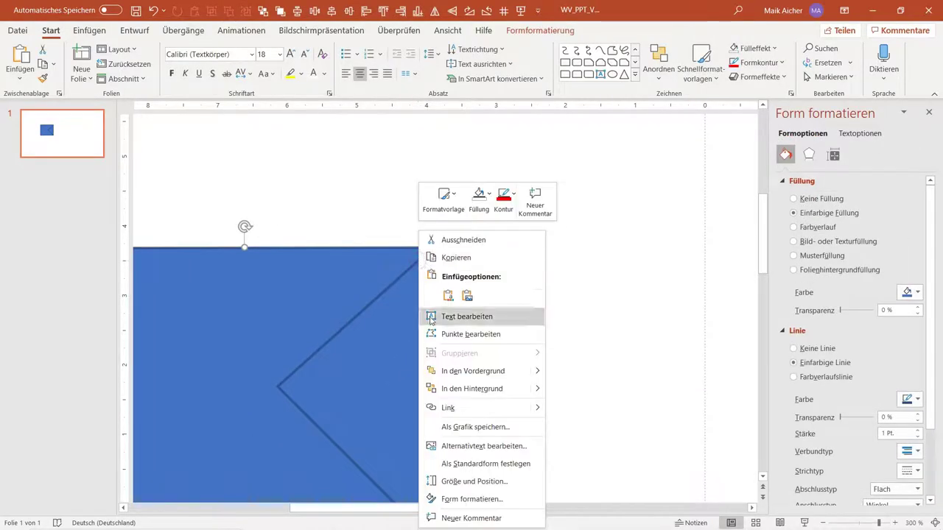
click(435, 332)
click(432, 248)
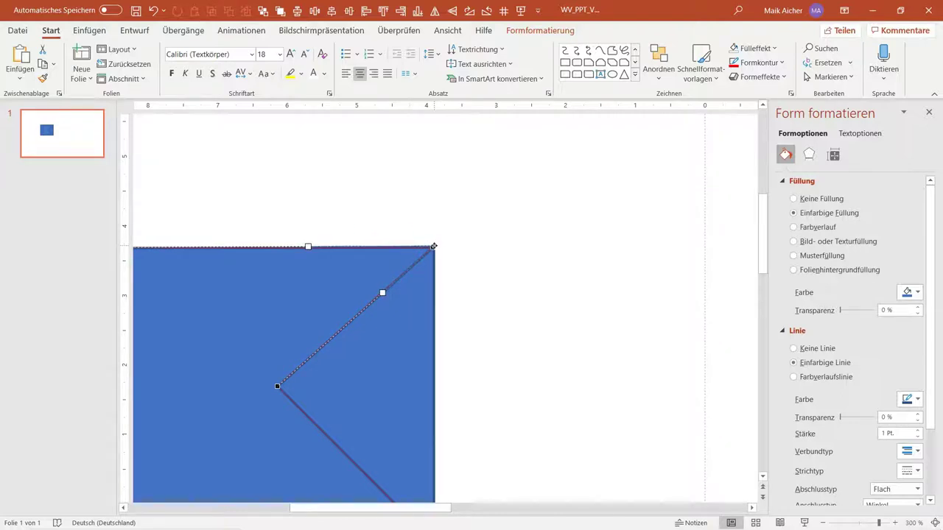
click(475, 213)
click(434, 298)
drag(434, 298, 611, 265)
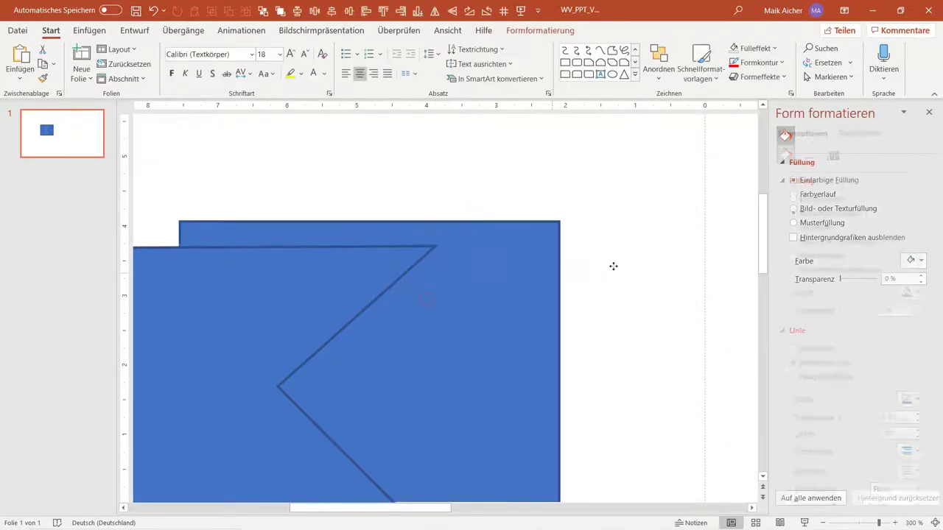
key(Escape)
scroll(387, 235, down, 5)
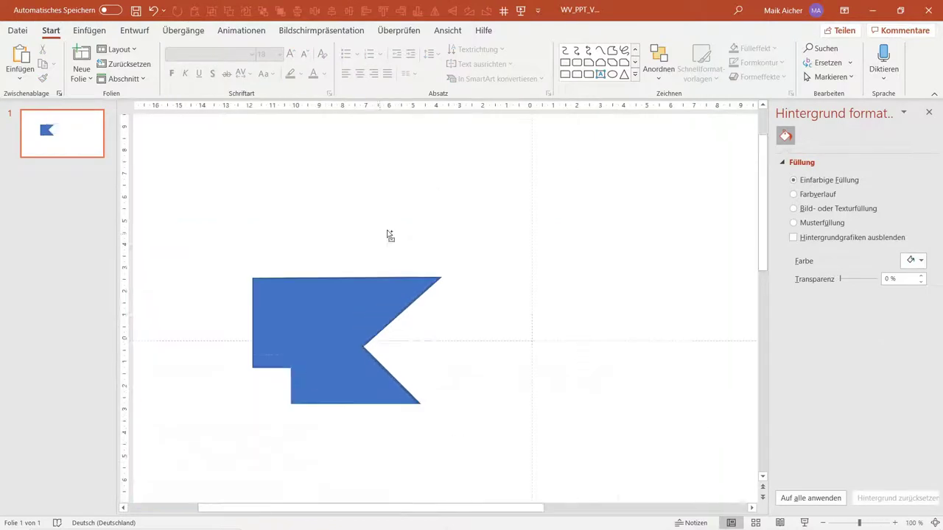
scroll(468, 274, down, 3)
Step: Move the flag into place and rotate it 90° counter-clockwise so the notch points up
click(369, 299)
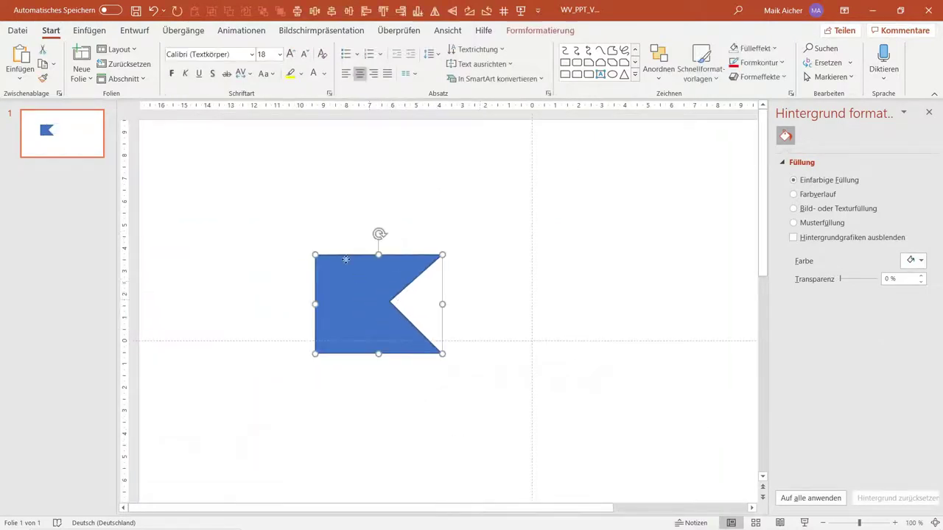
drag(369, 299, 328, 253)
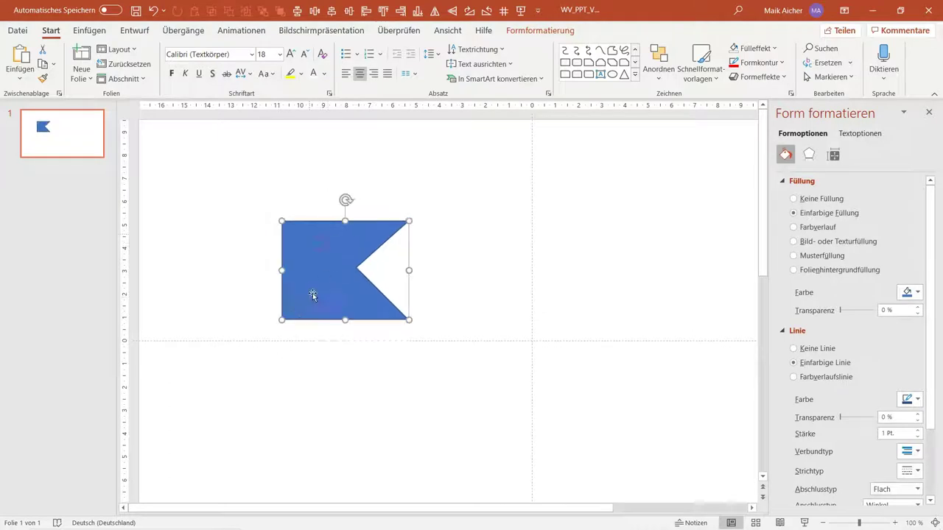
drag(314, 293, 346, 328)
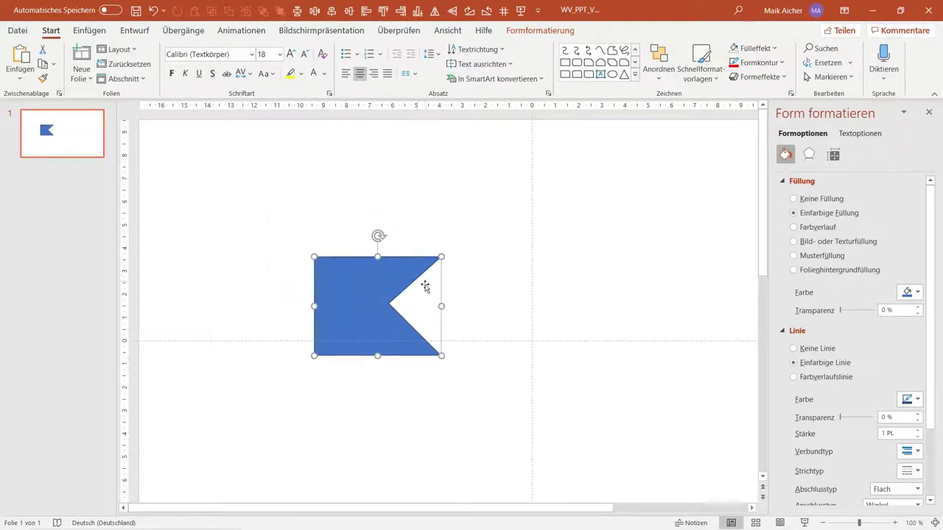
drag(369, 300, 343, 277)
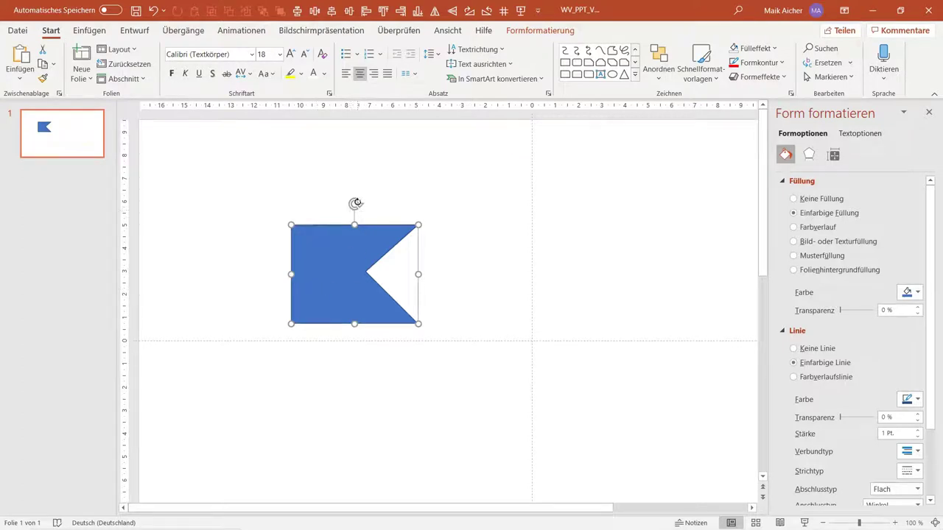
drag(356, 202, 284, 274)
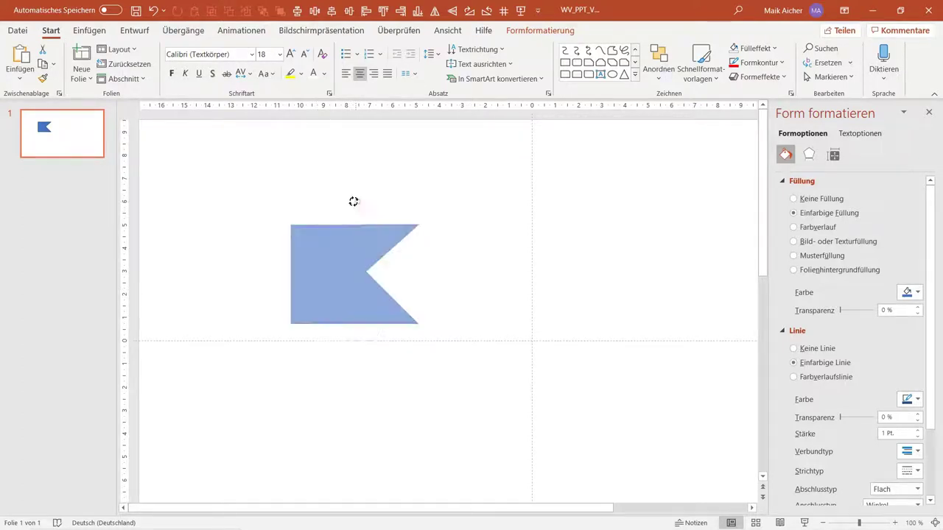
Step: Try adding and pulling out a point on the flag's left edge, then undo it
right_click(326, 286)
click(333, 336)
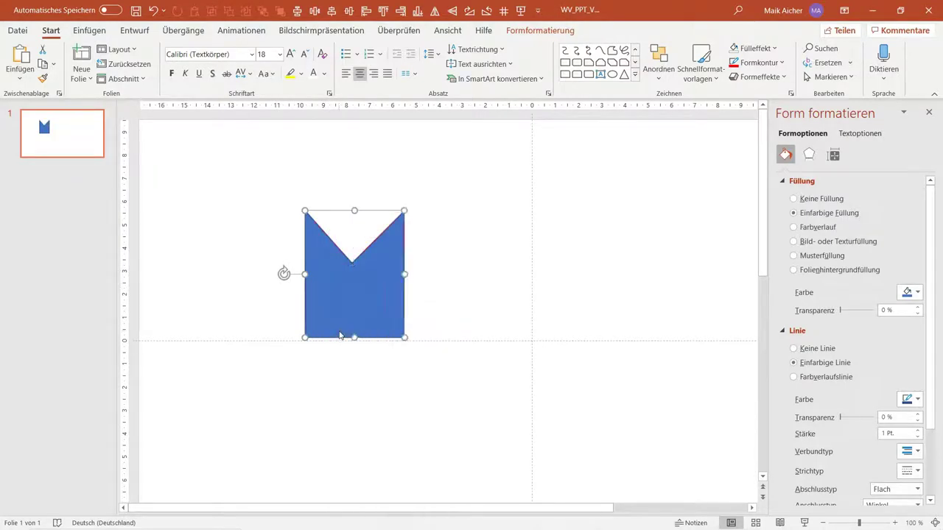
ctrl+scroll(375, 262, up, 5)
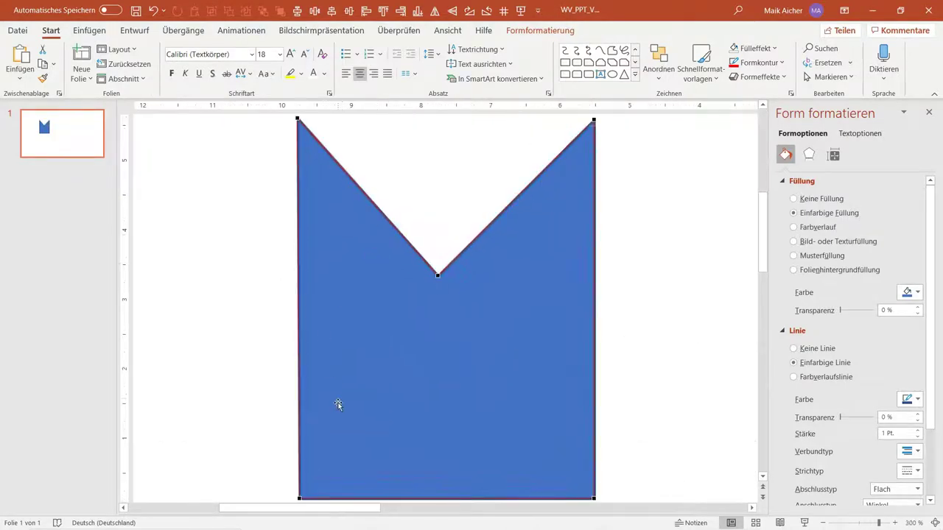
right_click(300, 356)
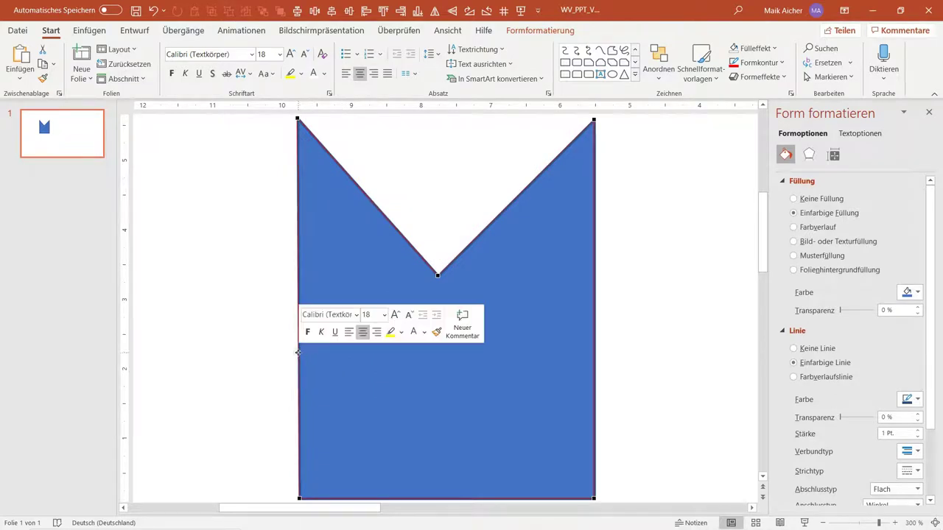
click(324, 363)
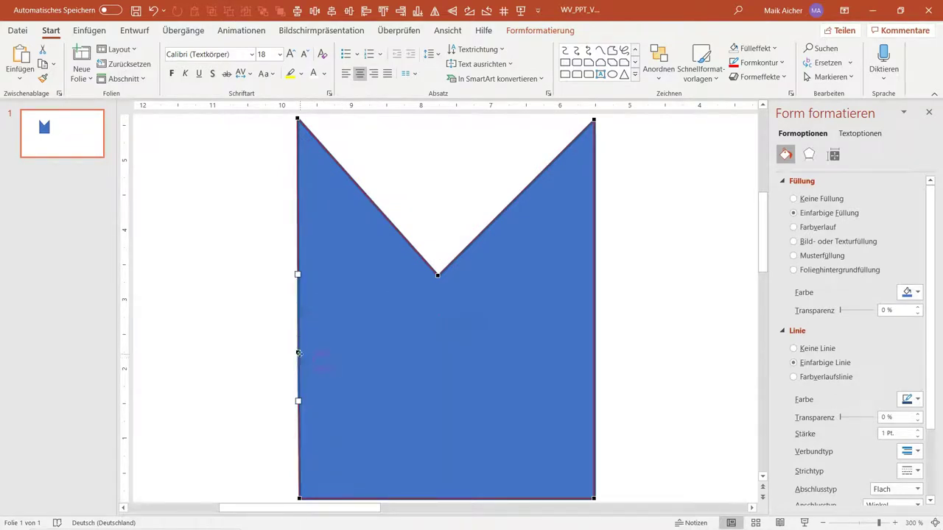
drag(299, 353, 217, 347)
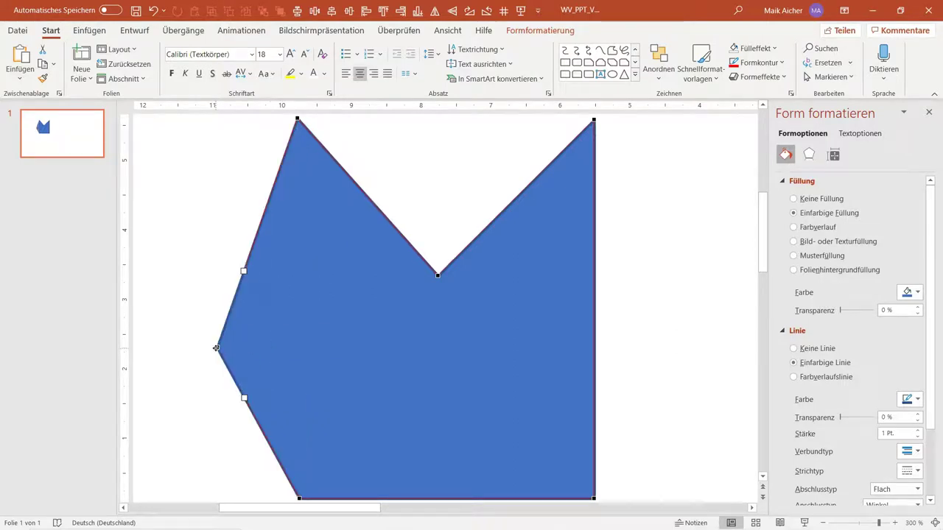
click(153, 12)
click(154, 13)
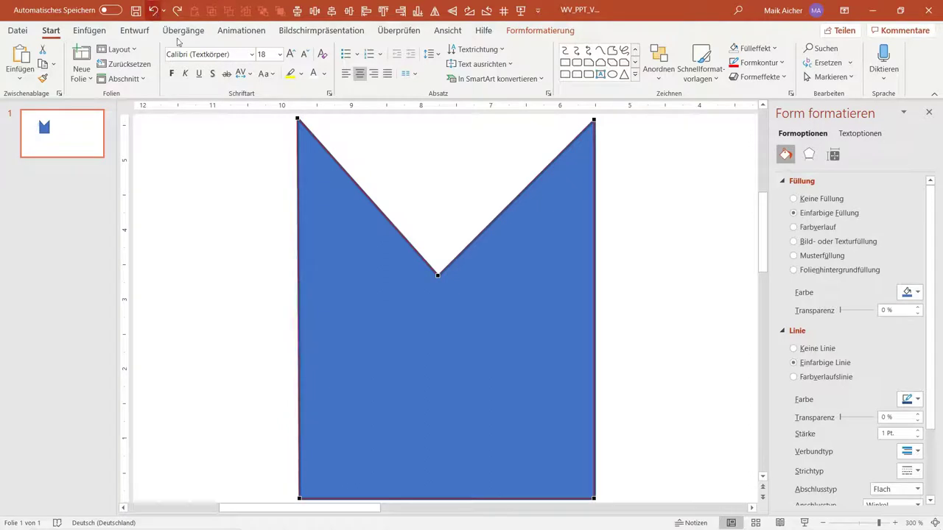
click(262, 239)
Step: Zoom in on the V notch and select the blue shape
scroll(265, 243, down, 5)
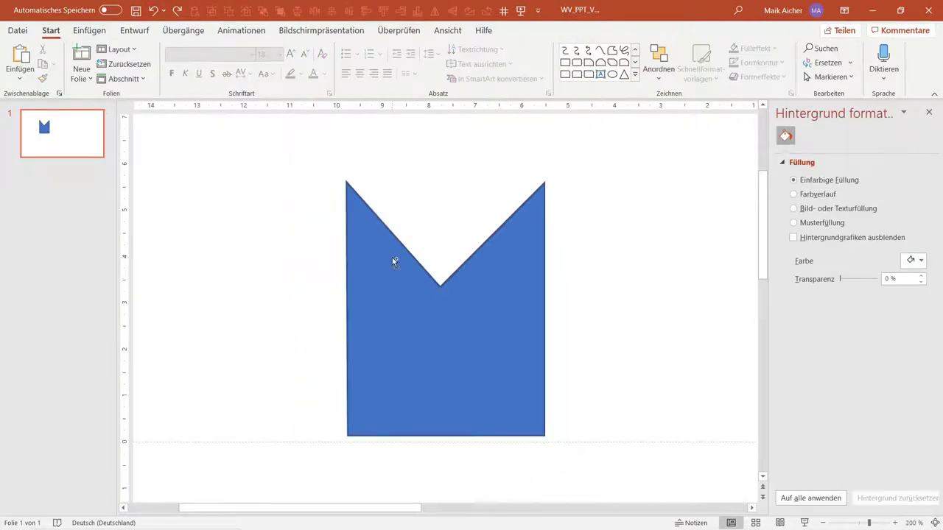
scroll(392, 257, up, 10)
scroll(427, 267, up, 2)
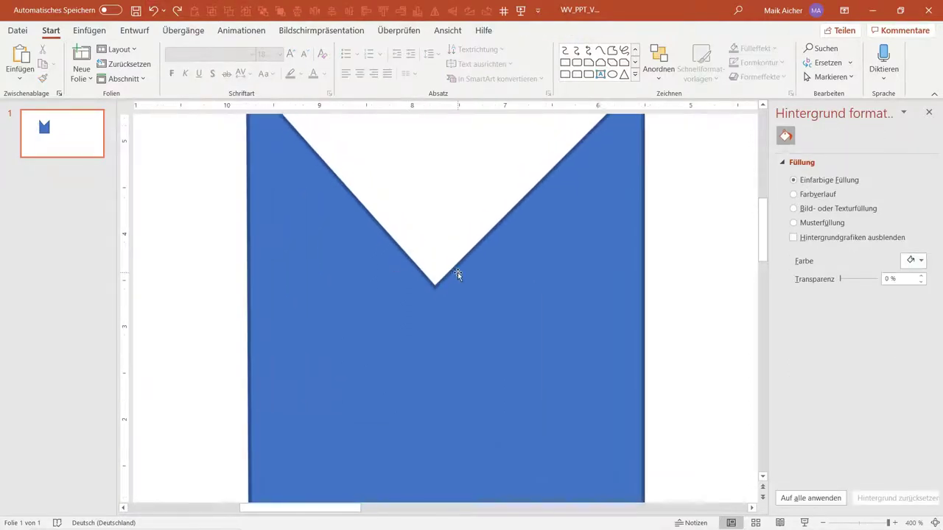
click(515, 276)
Step: Make the V notch point smooth and drag its Bézier handles outward into a wide U
right_click(515, 276)
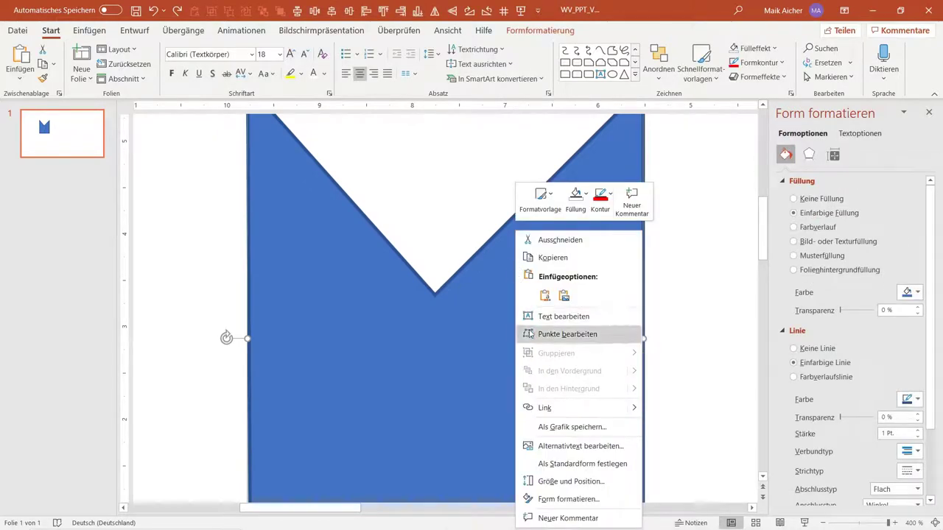
click(528, 333)
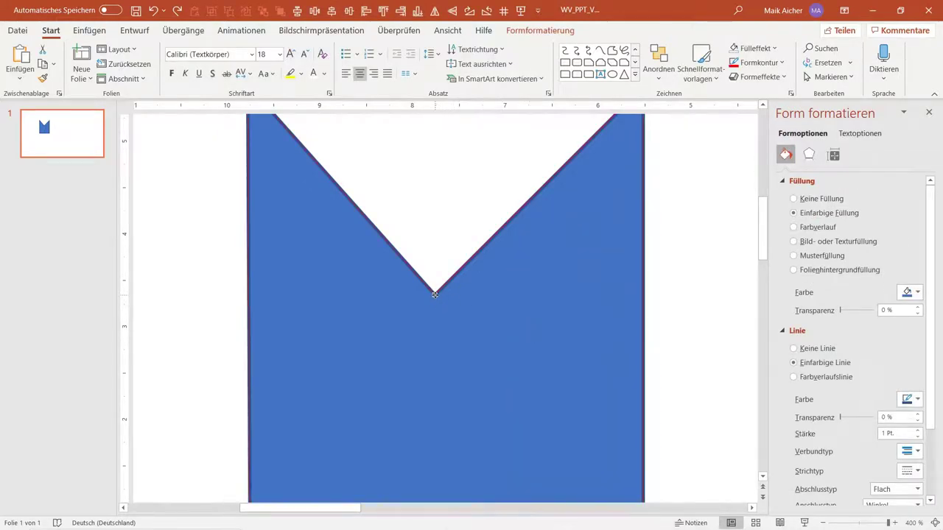
right_click(435, 295)
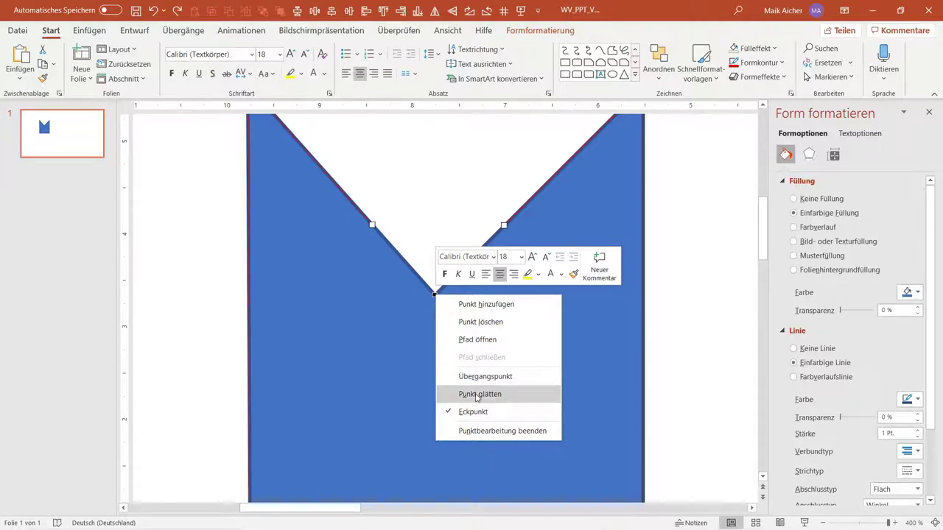
click(477, 396)
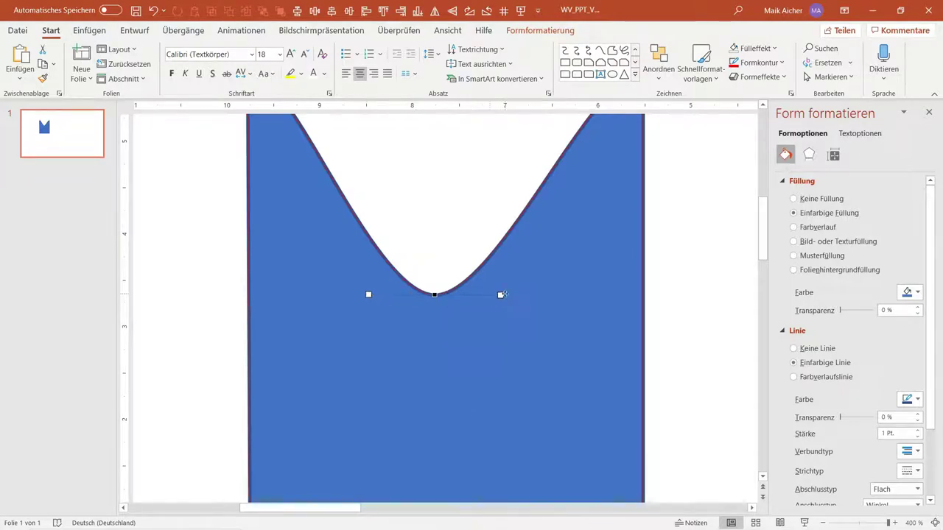
drag(503, 295, 590, 291)
drag(591, 291, 594, 291)
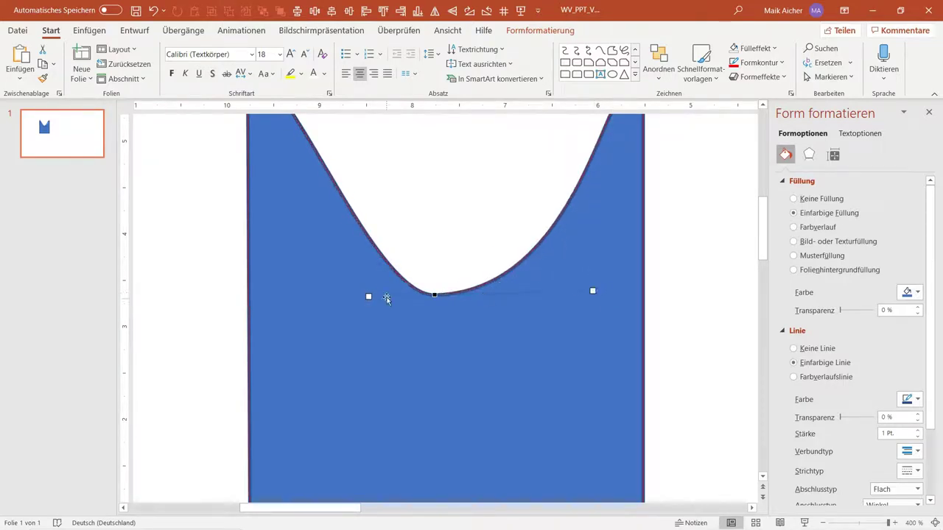
drag(368, 296, 294, 297)
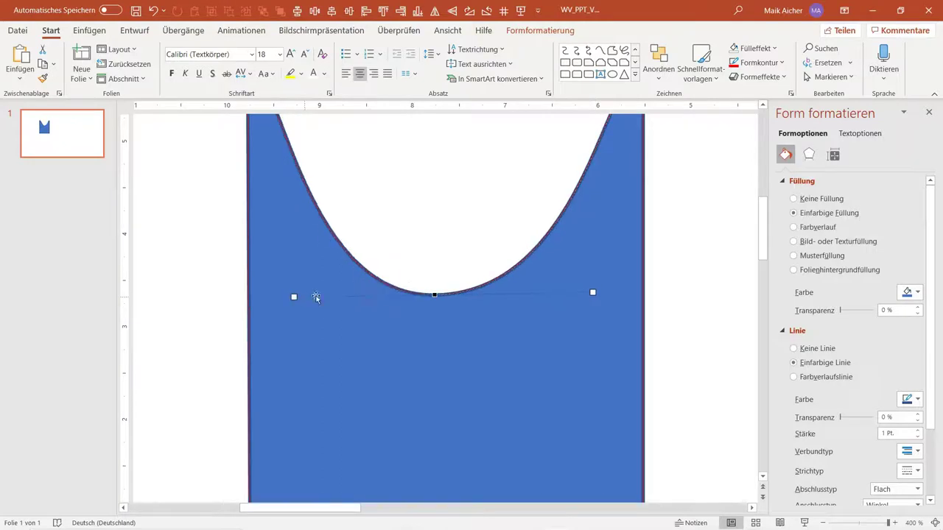
scroll(415, 285, up, 3)
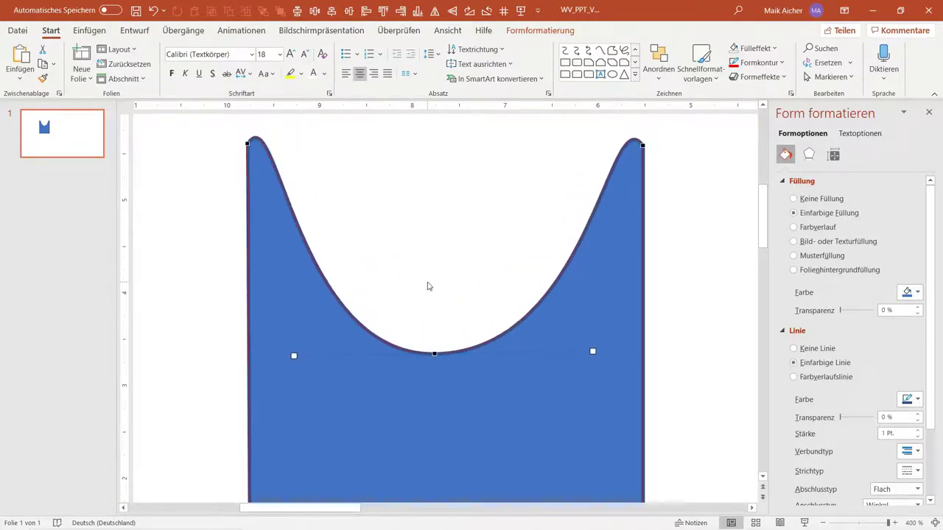
scroll(429, 285, down, 1)
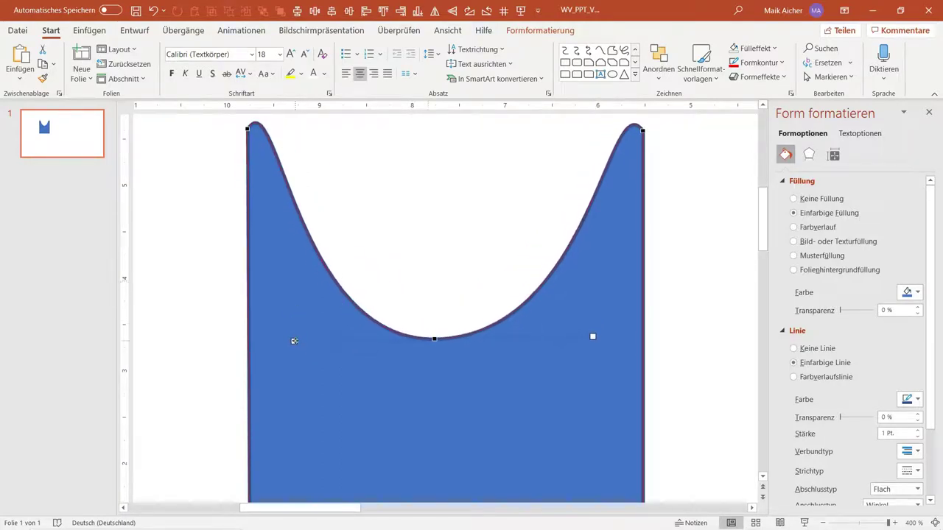
drag(593, 337, 596, 336)
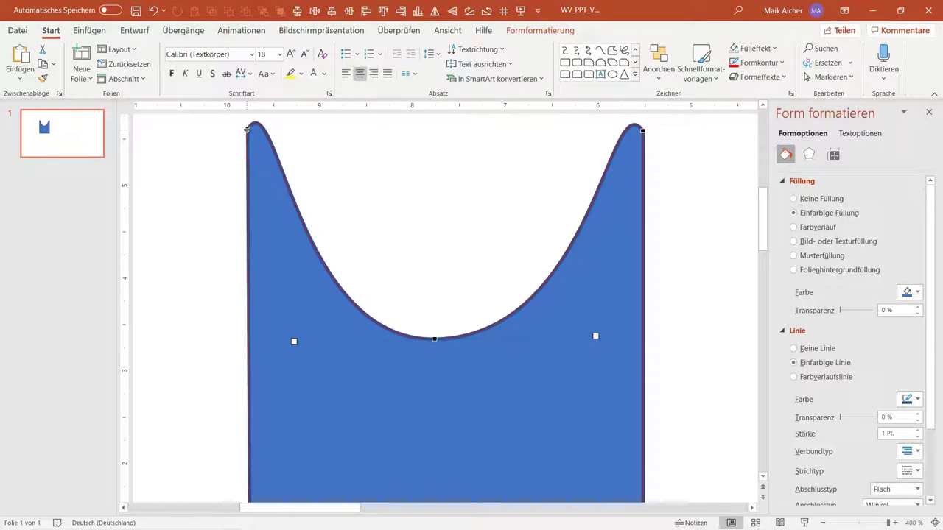
Step: Adjust the top-left and top-right corner points to bend the edges near the top
click(246, 129)
scroll(300, 125, up, 2)
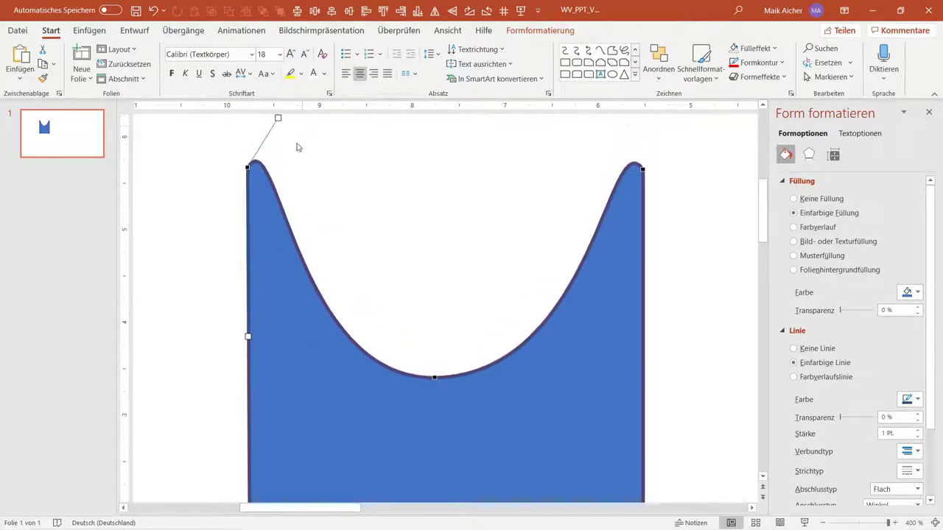
drag(278, 152, 273, 295)
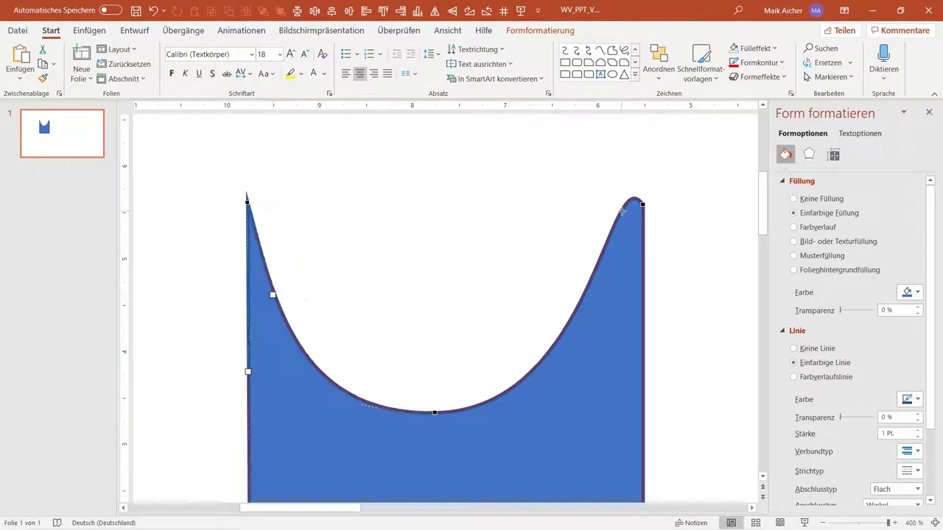
click(643, 206)
mouse_move(607, 155)
mouse_down()
mouse_move(591, 197)
mouse_move(597, 320)
mouse_up()
click(515, 238)
Step: Zoom around the U shape and re-enter point editing on it
scroll(518, 238, down, 5)
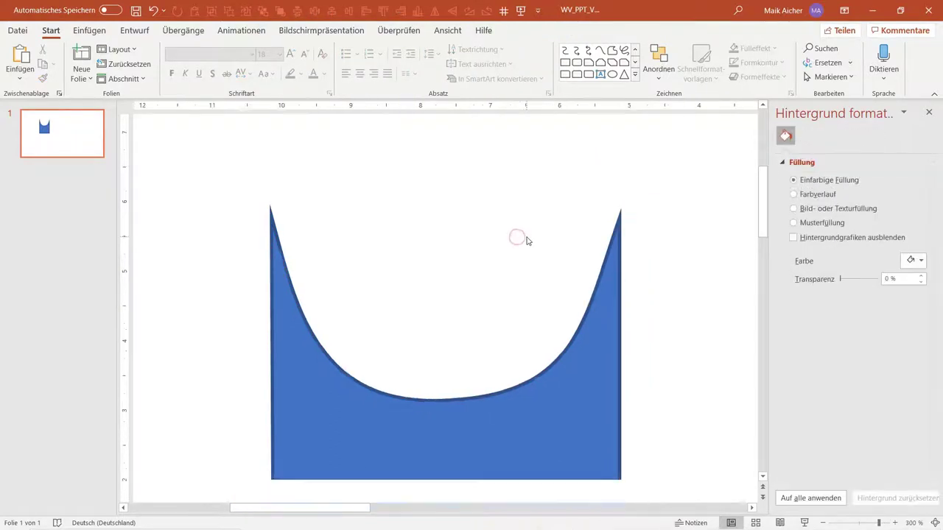
scroll(450, 297, up, 10)
scroll(392, 289, up, 3)
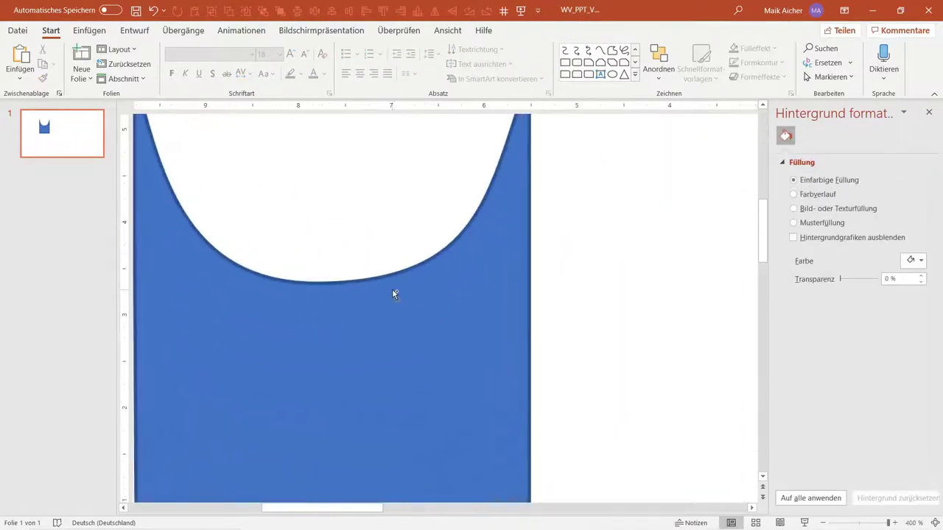
scroll(356, 299, down, 4)
scroll(356, 298, up, 1)
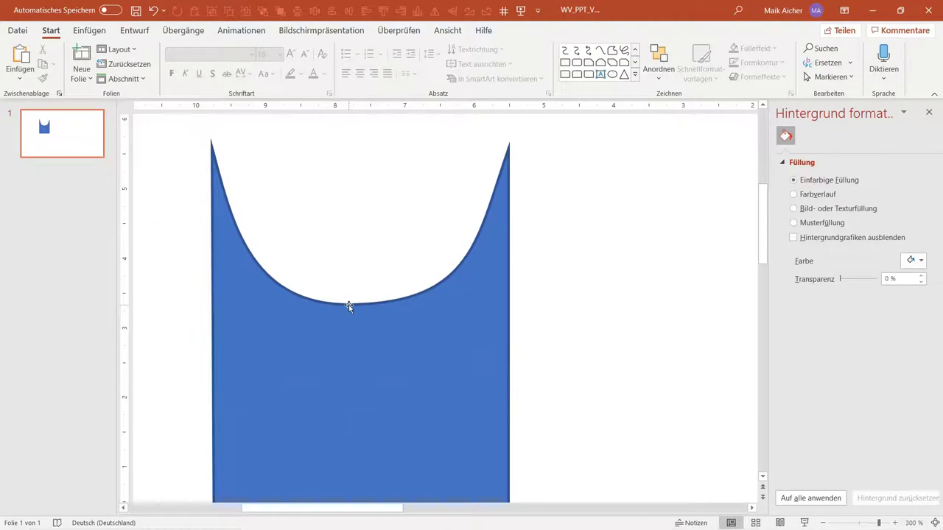
click(350, 307)
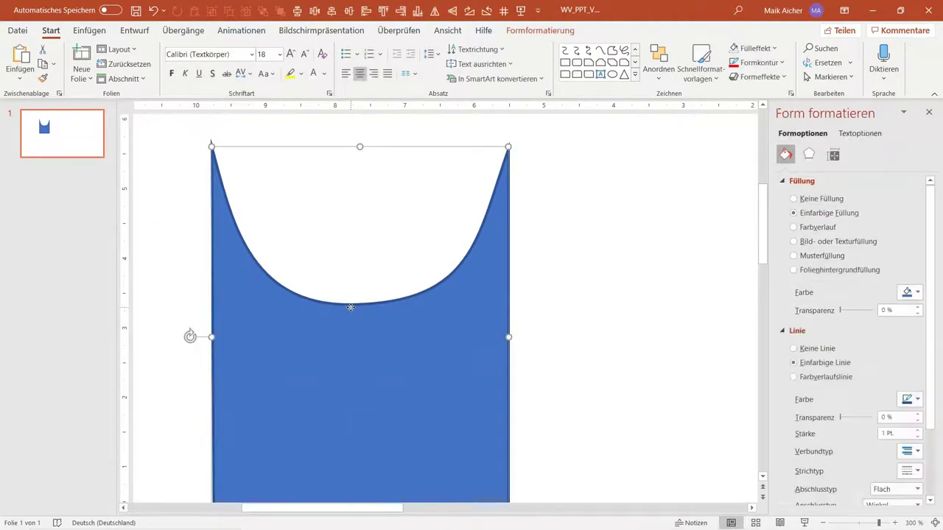
right_click(351, 307)
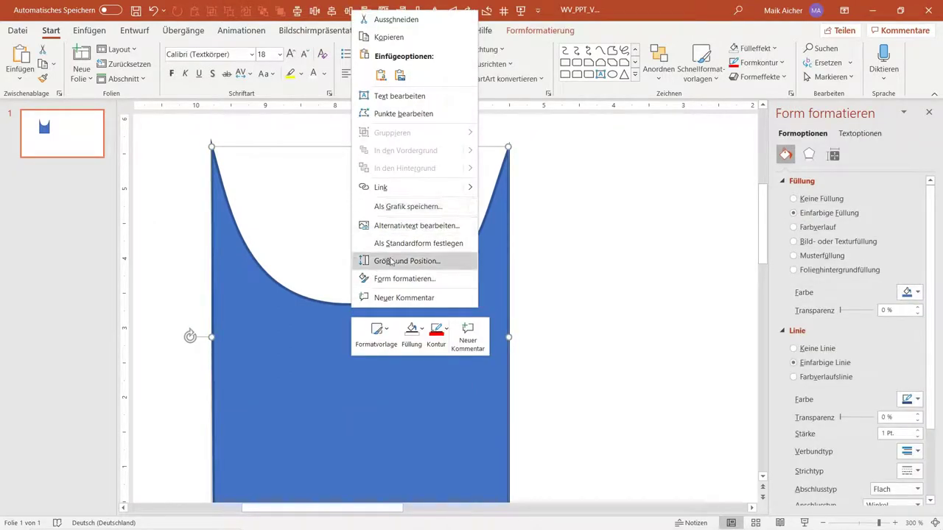
click(277, 302)
right_click(290, 291)
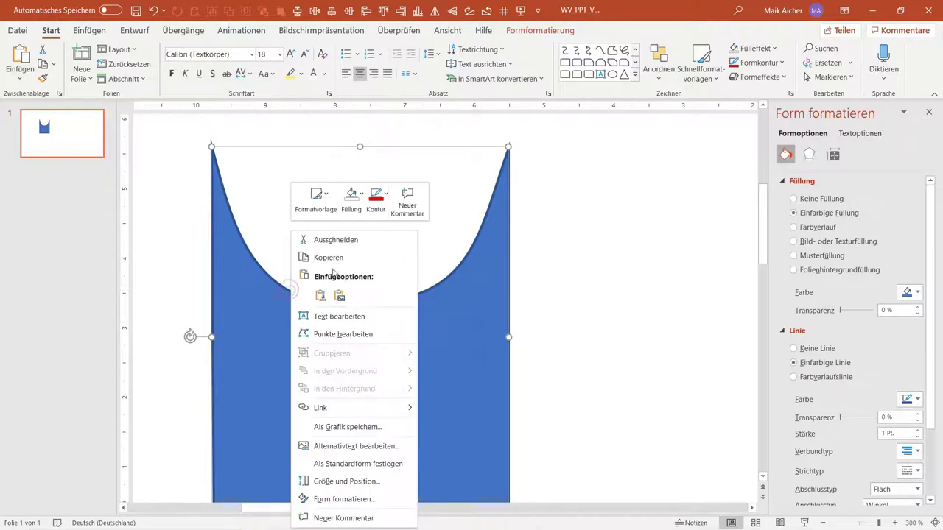
click(336, 334)
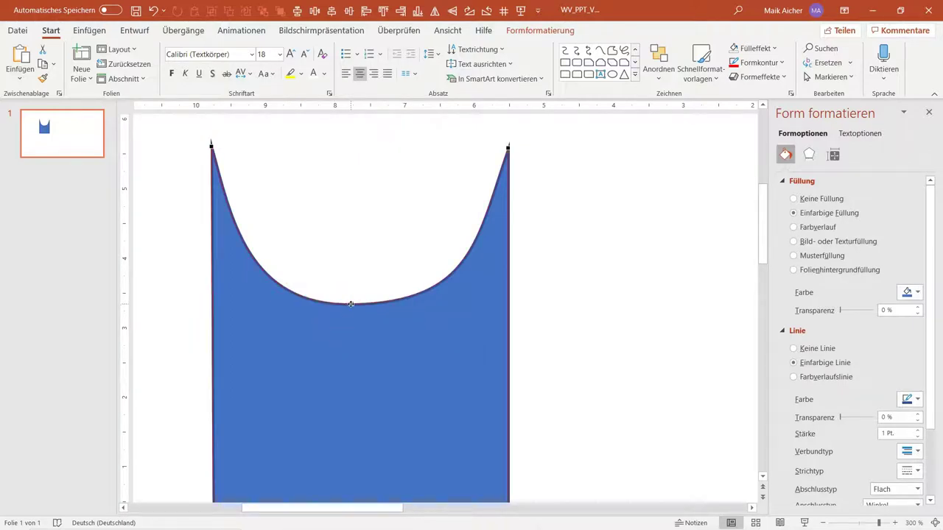
Step: Set the bottom point to Übergangspunkt and drag its handles and the top-right handle to flatten the curve
right_click(350, 304)
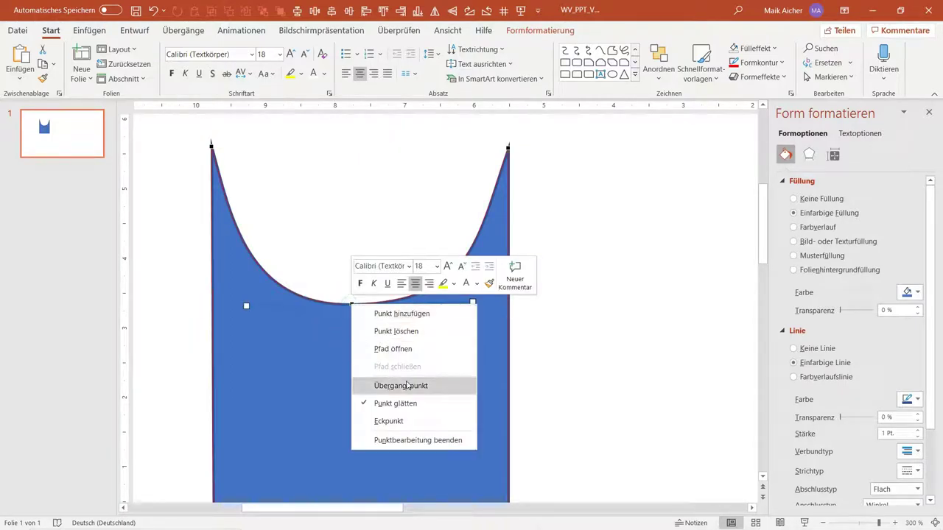
click(390, 385)
click(406, 383)
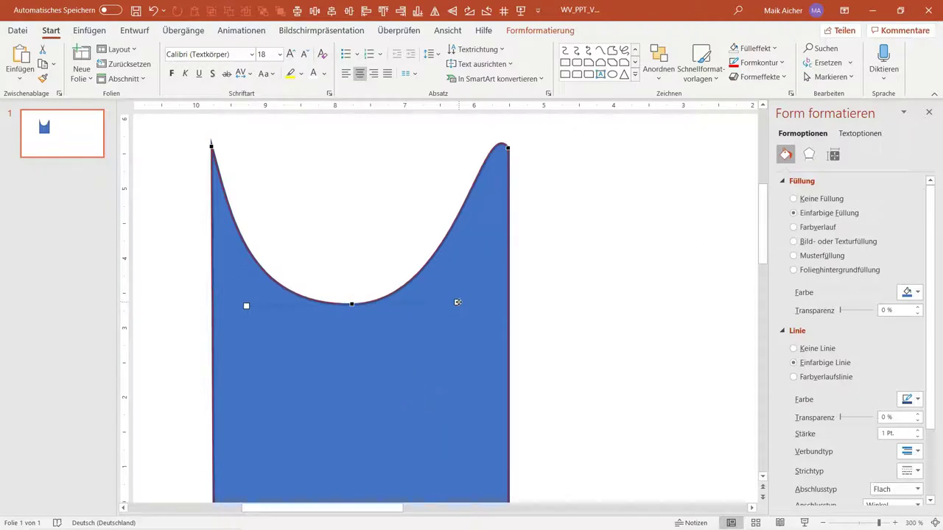
drag(458, 302, 463, 303)
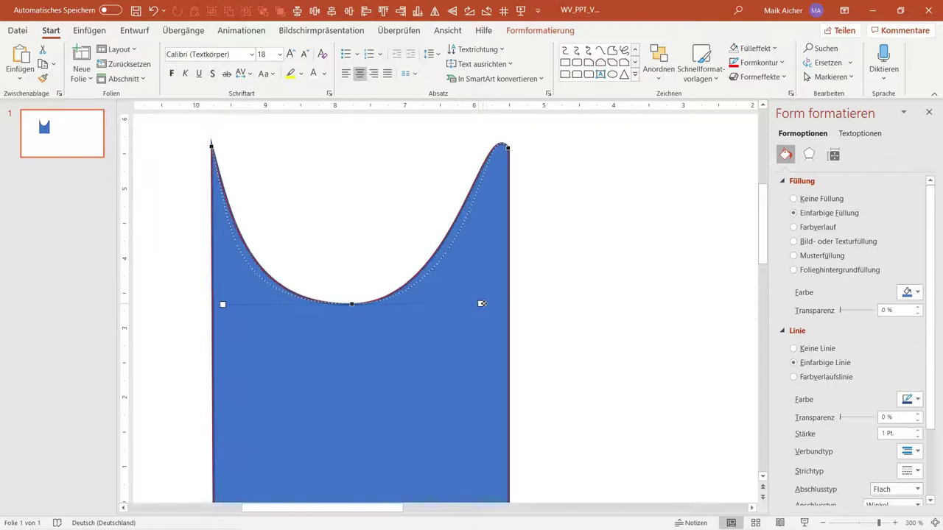
drag(463, 303, 486, 303)
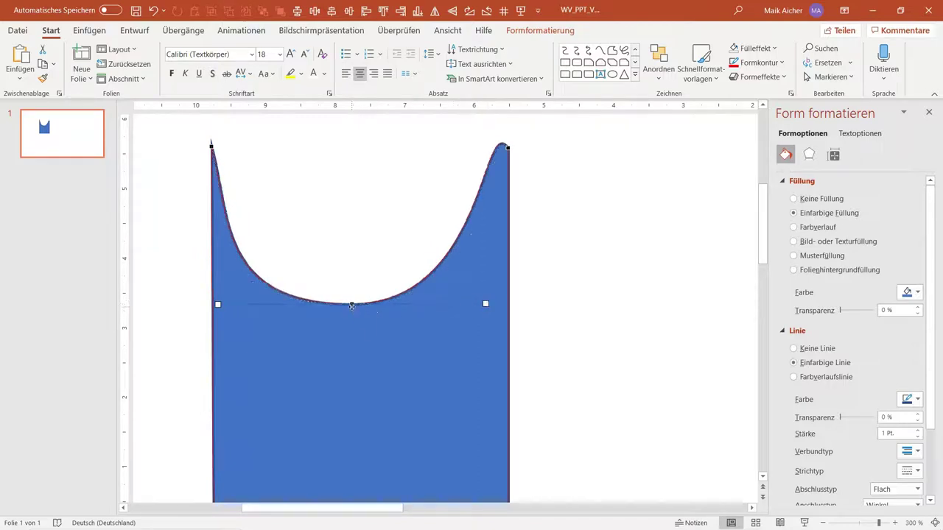
drag(352, 304, 361, 304)
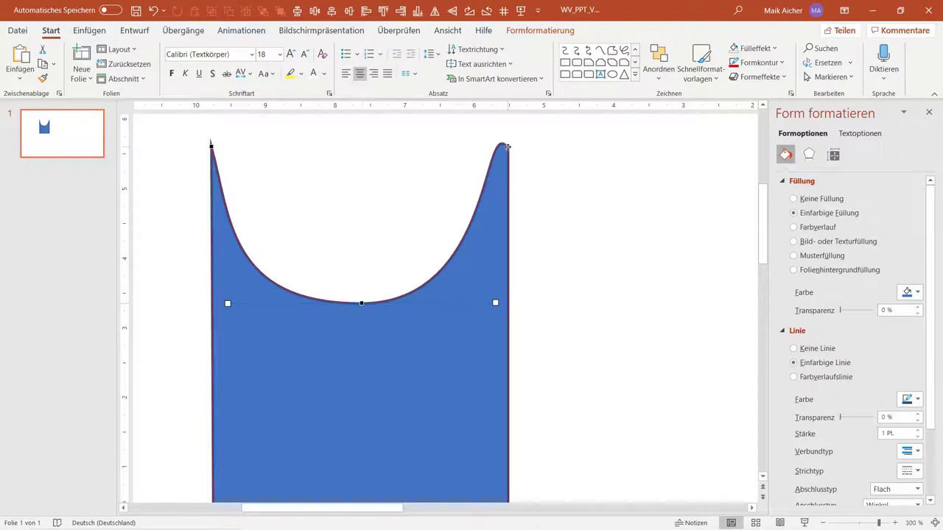
drag(507, 146, 482, 140)
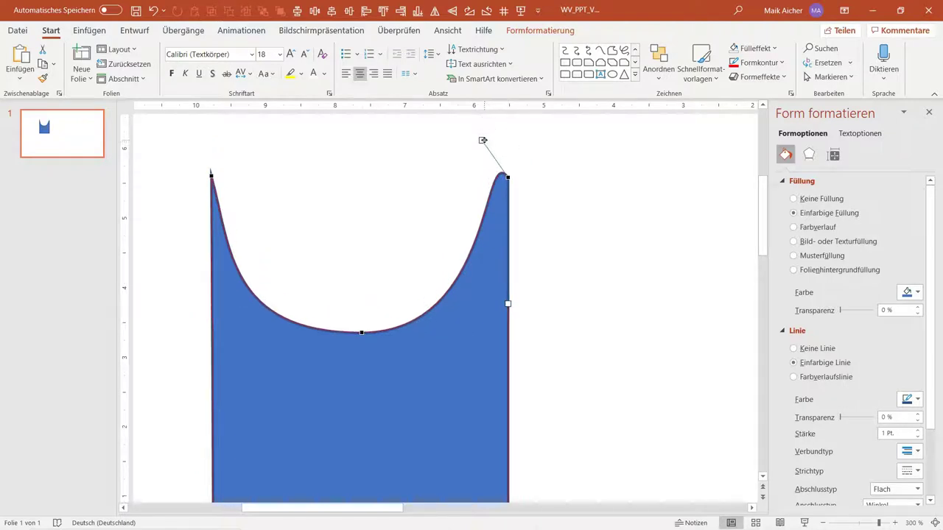
drag(488, 224, 496, 231)
click(392, 185)
scroll(400, 192, down, 5)
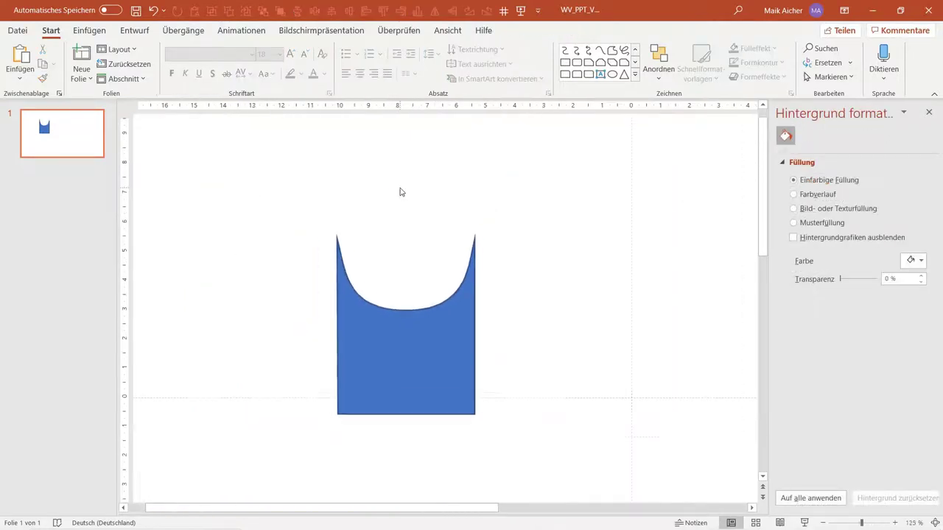
scroll(402, 193, up, 3)
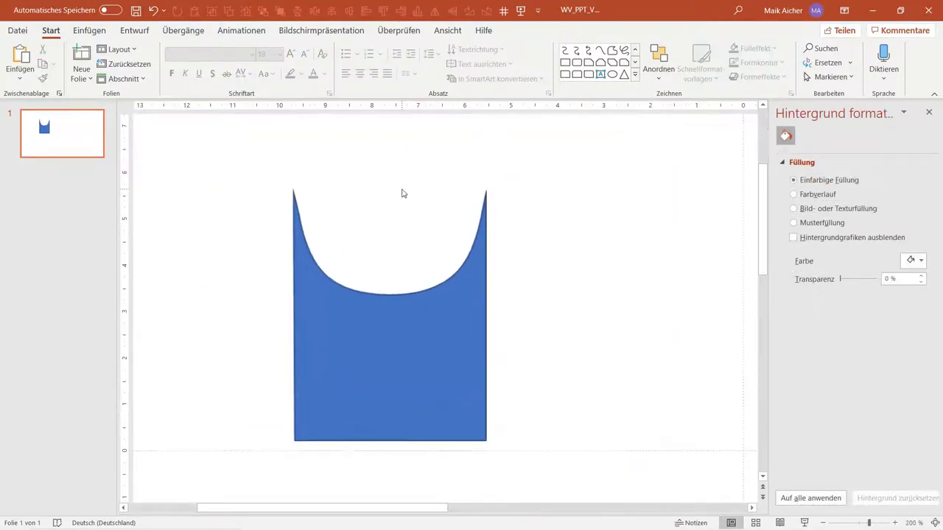
scroll(402, 193, up, 2)
scroll(402, 193, down, 4)
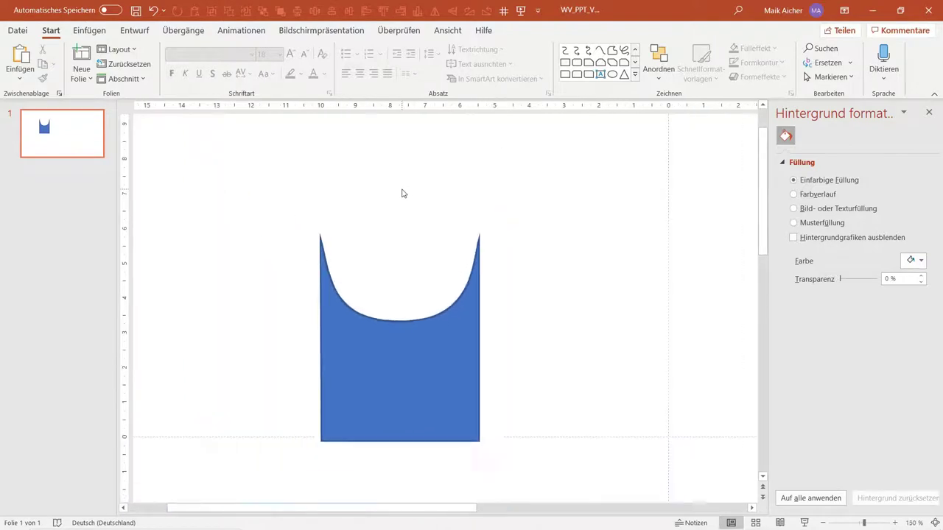
scroll(402, 193, up, 2)
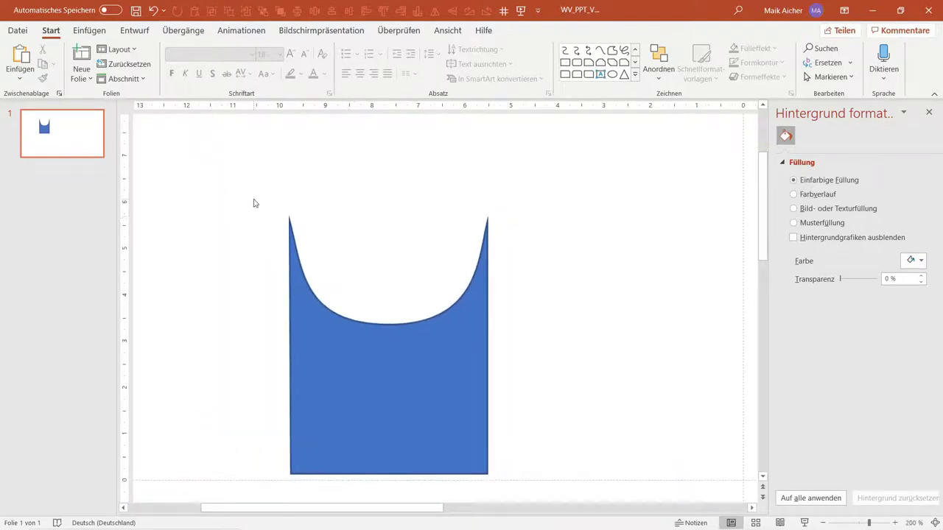
scroll(280, 228, up, 3)
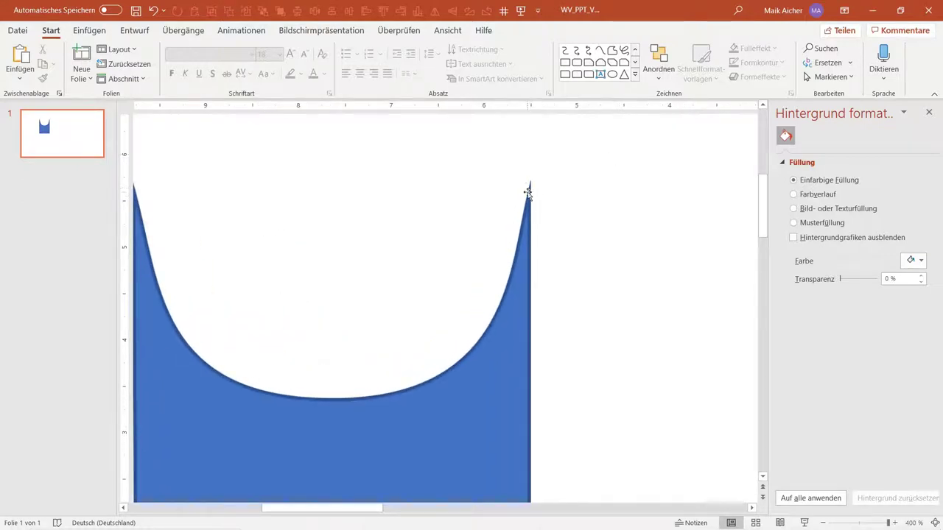
Step: Set the U-shaped freeform's outline join type (Anschlusstyp) to Rund
click(508, 318)
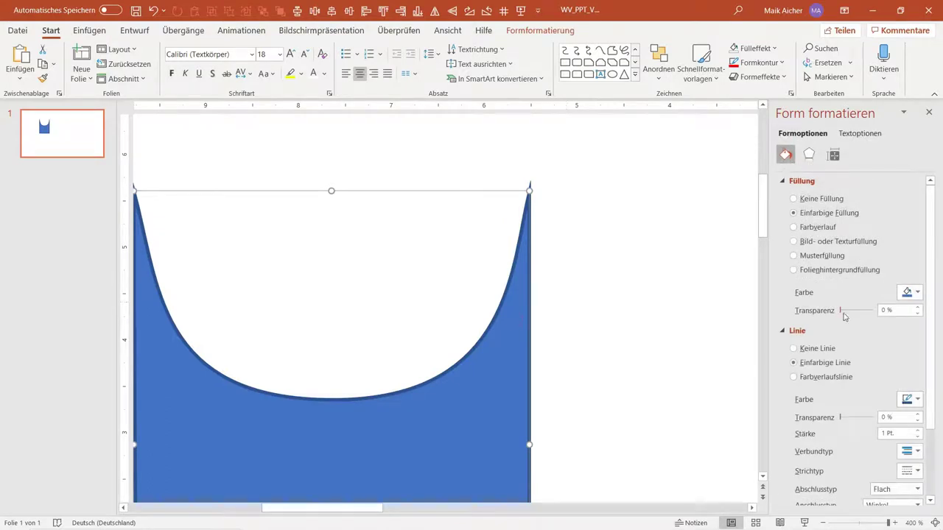
scroll(833, 354, down, 1)
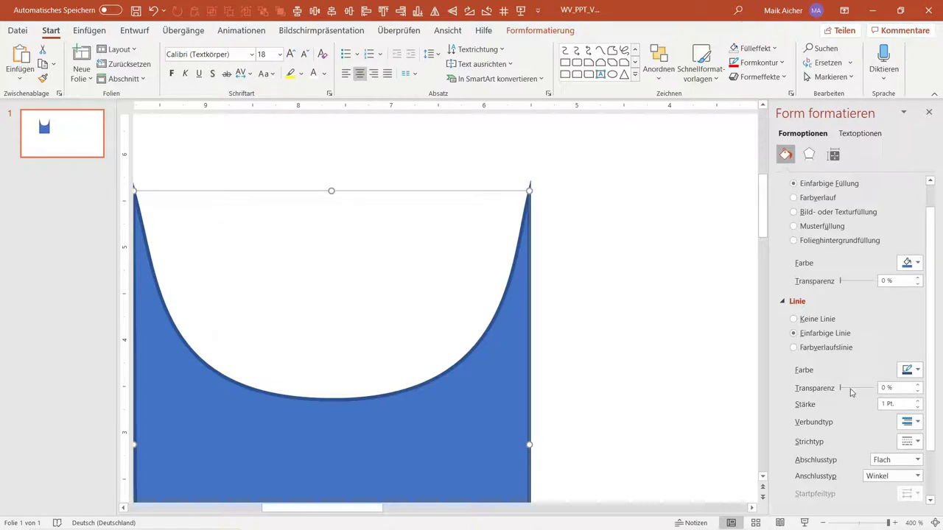
scroll(848, 427, down, 1)
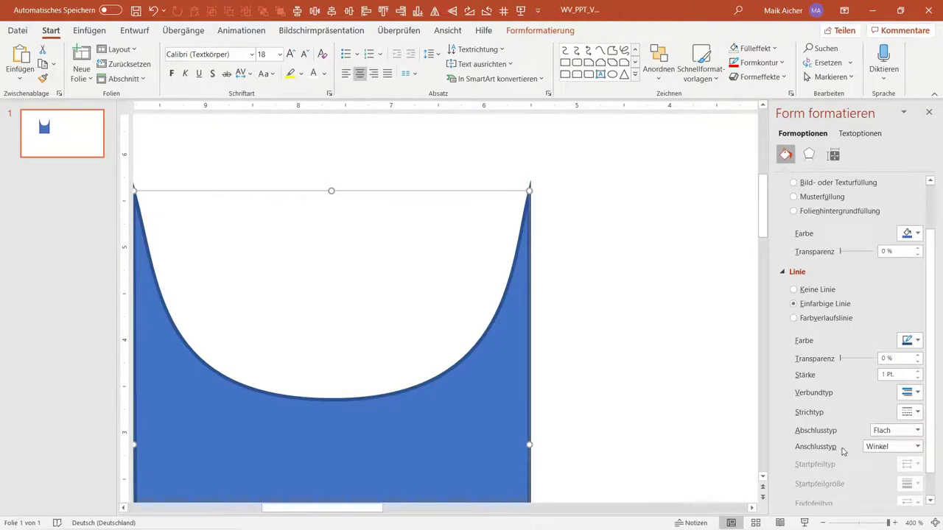
click(884, 446)
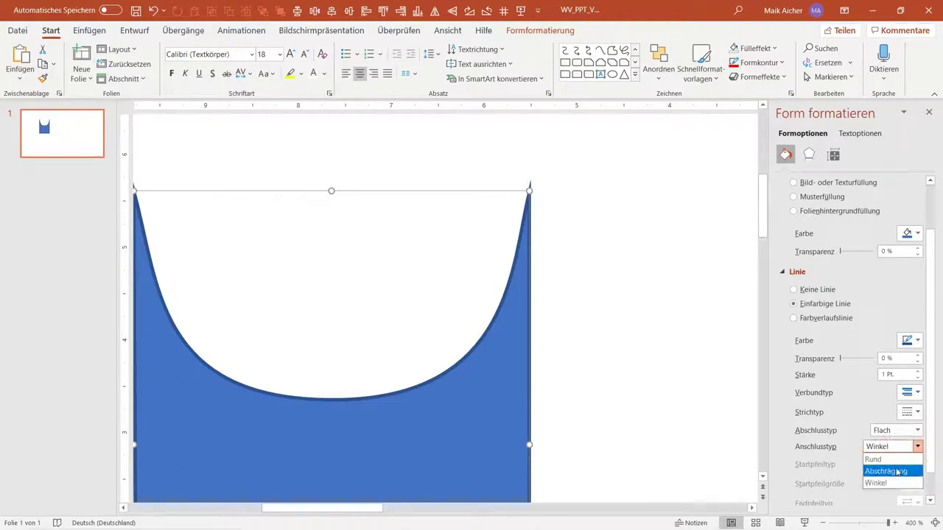
click(895, 460)
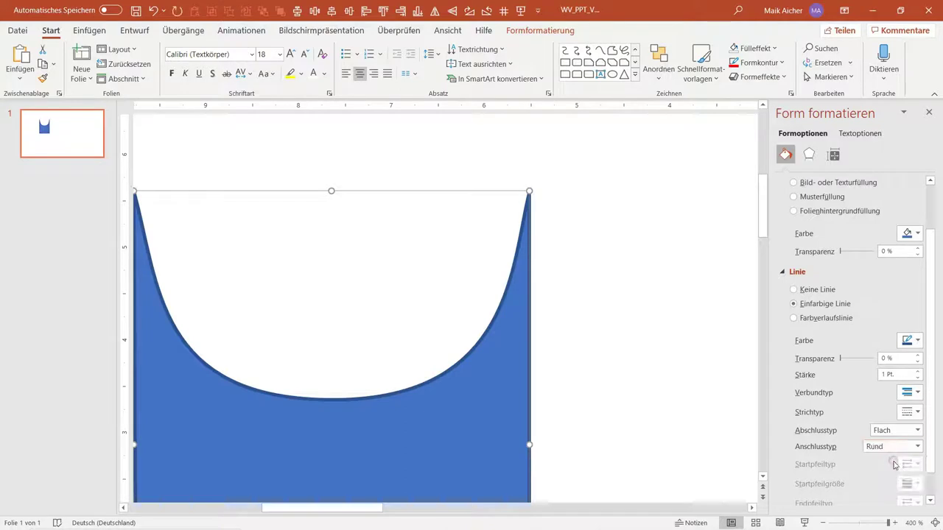
Step: Shift the U-shaped freeform a little to the right
click(560, 306)
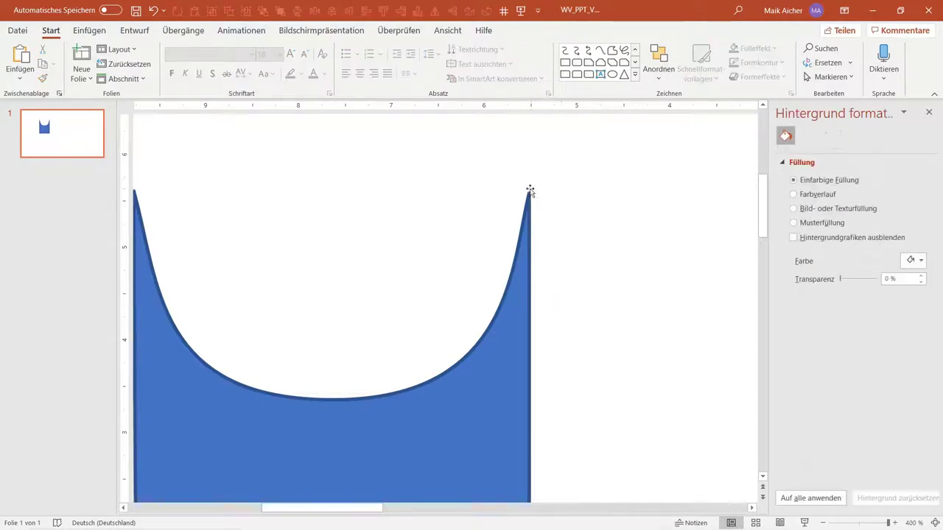
click(351, 401)
drag(412, 400, 495, 400)
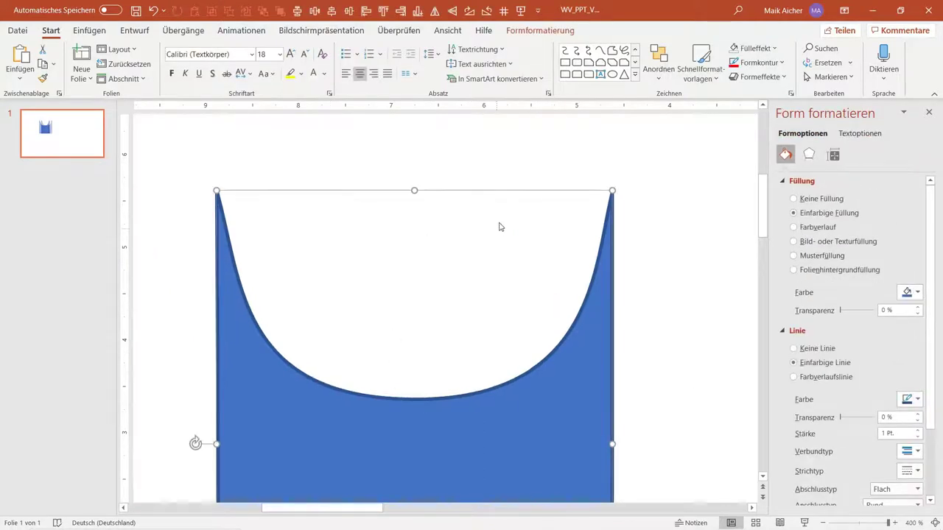
Step: Zoom out to 125% and drag the U-shaped freeform up and left on the slide
click(495, 180)
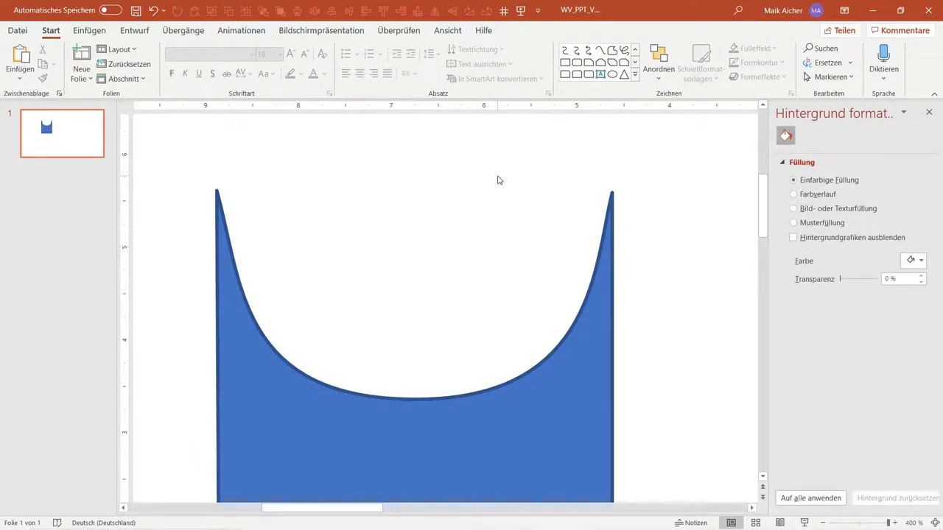
scroll(504, 179, up, 1)
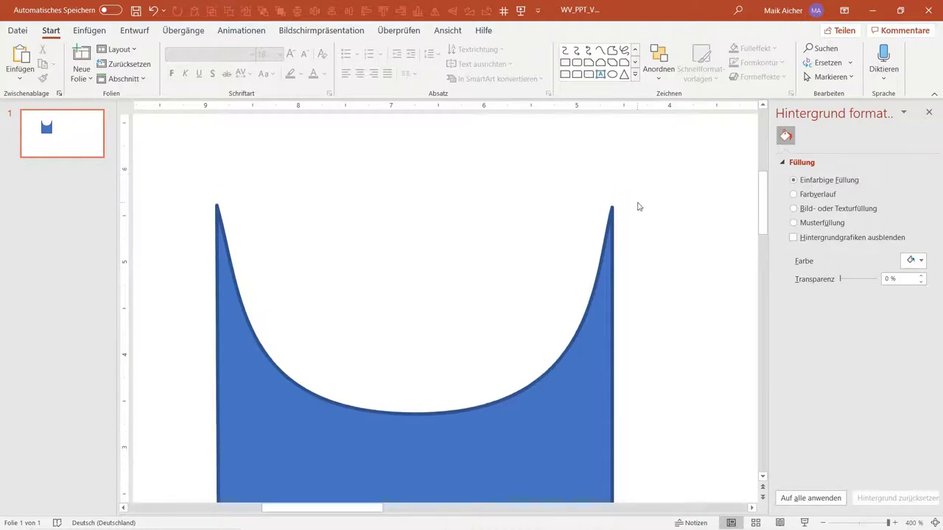
scroll(652, 245, down, 3)
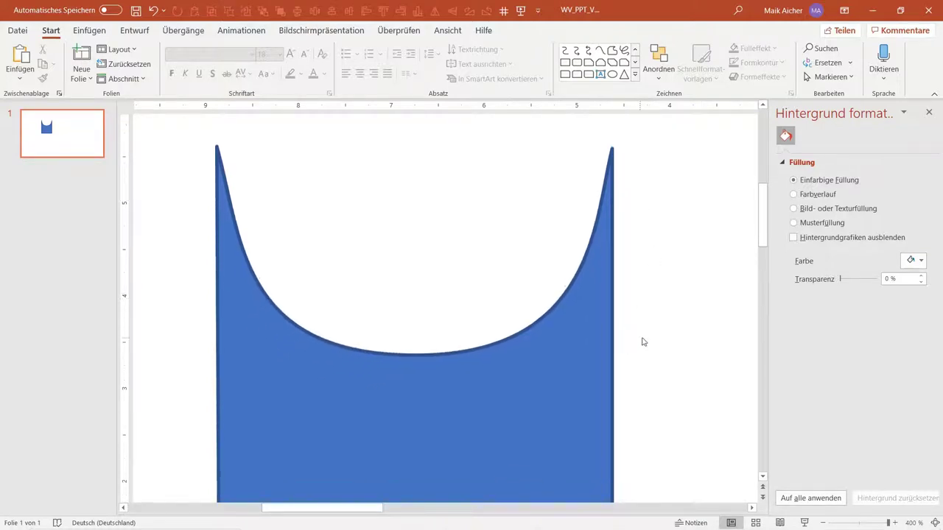
scroll(646, 341, down, 3)
scroll(646, 342, down, 5)
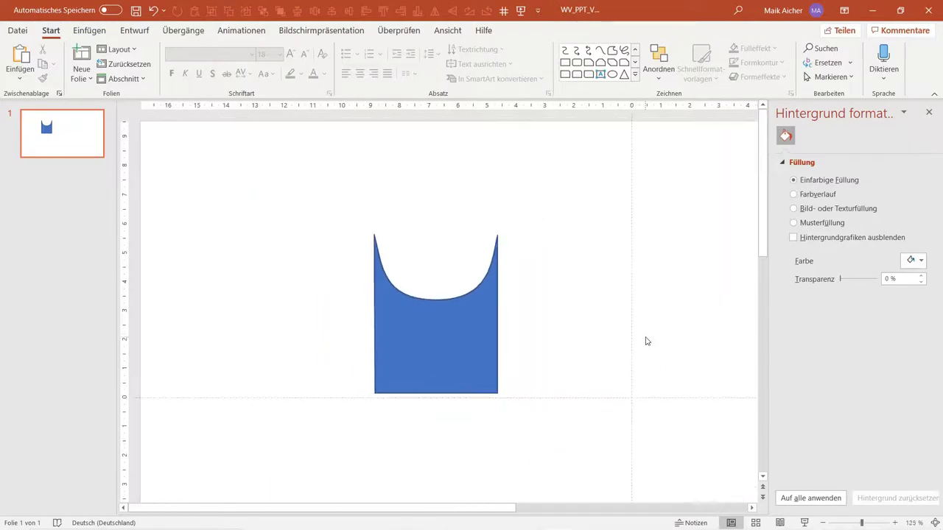
click(508, 344)
drag(468, 341, 320, 300)
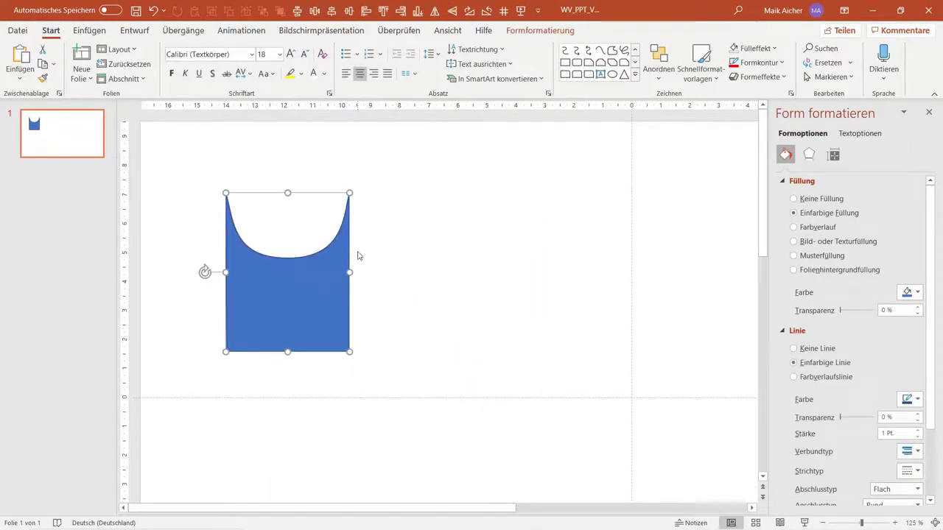
Step: Draw a straight vertical line to the right of the U-shaped freeform
click(634, 78)
click(380, 250)
click(634, 74)
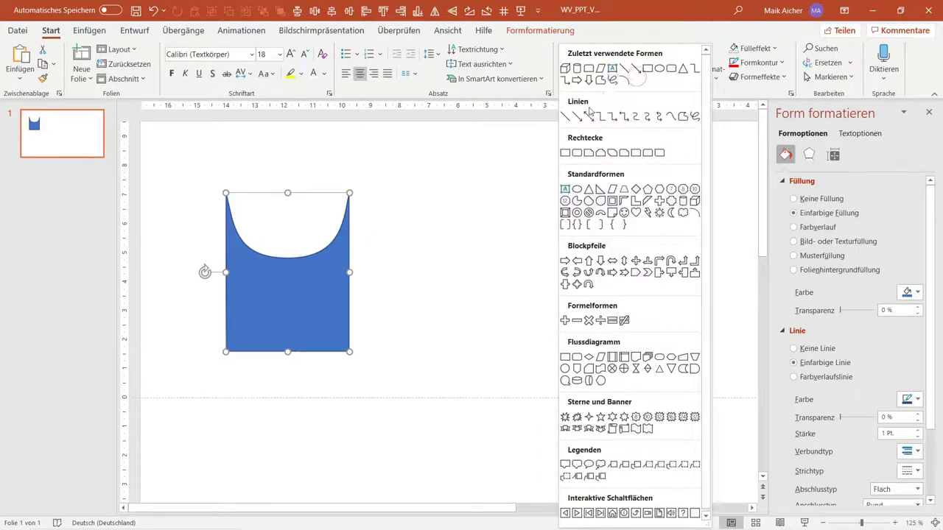
click(565, 117)
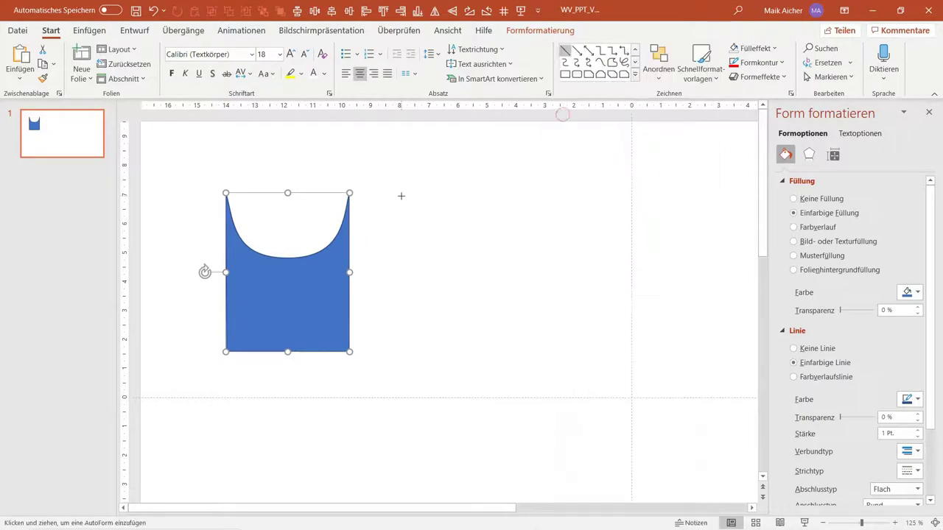
mouse_move(400, 196)
mouse_down()
mouse_move(417, 361)
mouse_move(401, 398)
mouse_up()
click(458, 324)
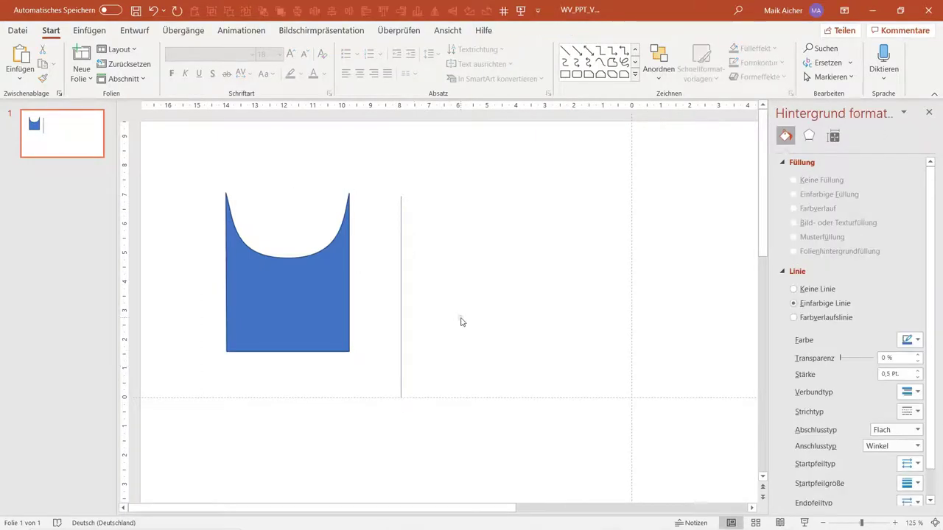
click(401, 263)
Step: Raise the vertical line's weight (Stärke) to 2 pt
scroll(892, 377, down, 1)
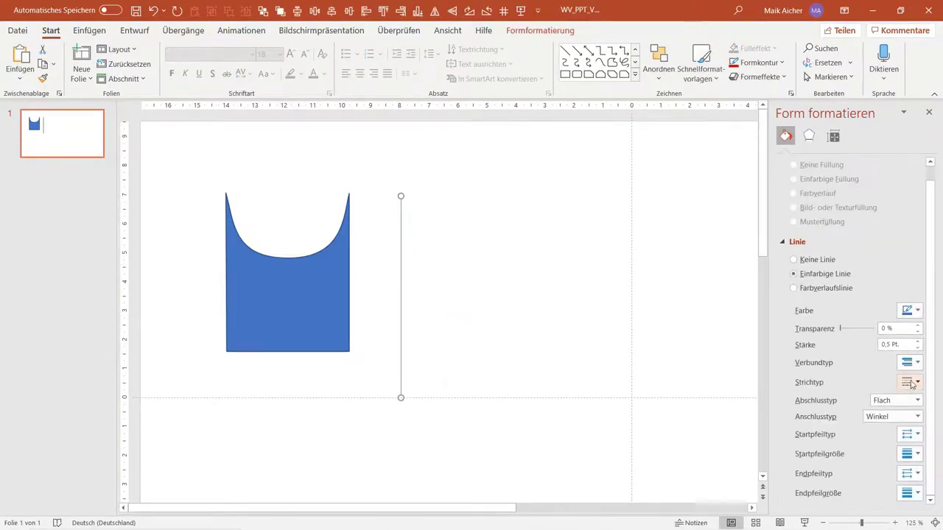
click(918, 341)
click(918, 342)
click(918, 341)
click(918, 341)
click(918, 341)
click(918, 341)
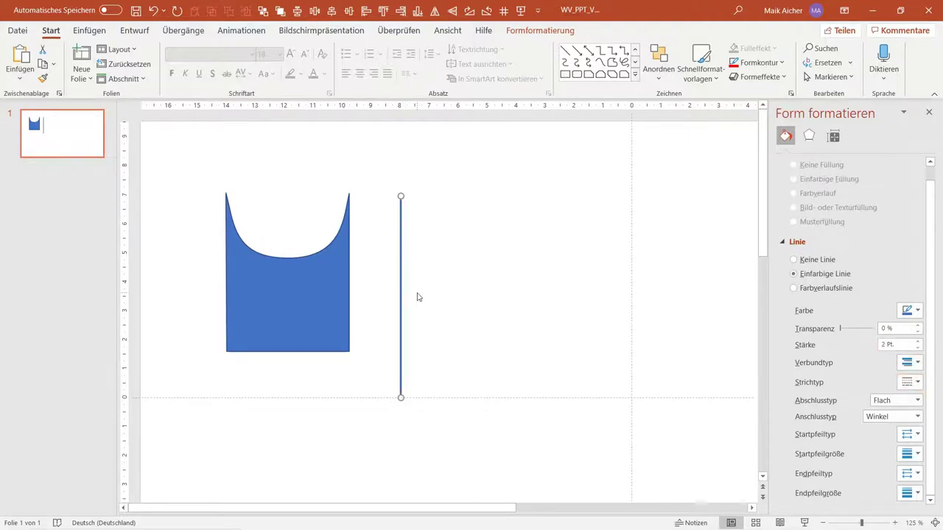
scroll(418, 295, up, 5)
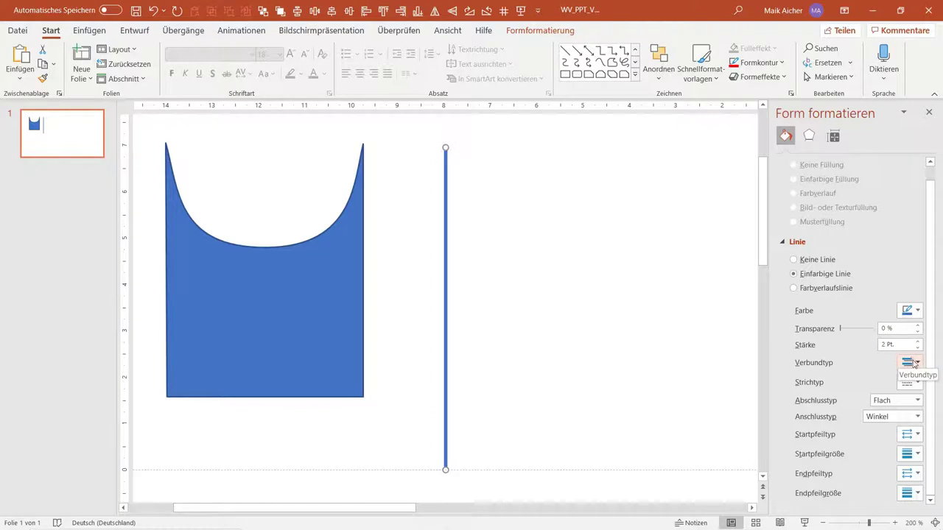
Step: Try double and dashed styles, then keep the vertical line single and solid
click(915, 363)
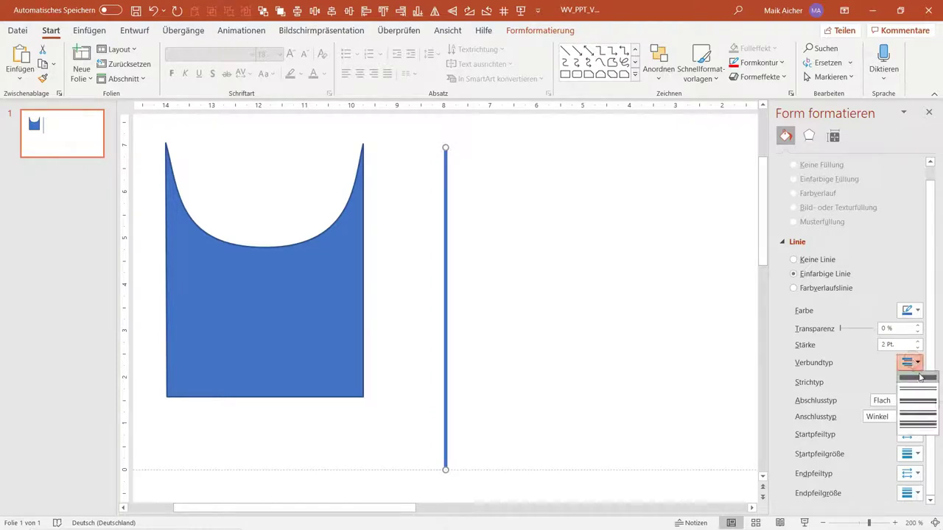
click(921, 388)
click(915, 363)
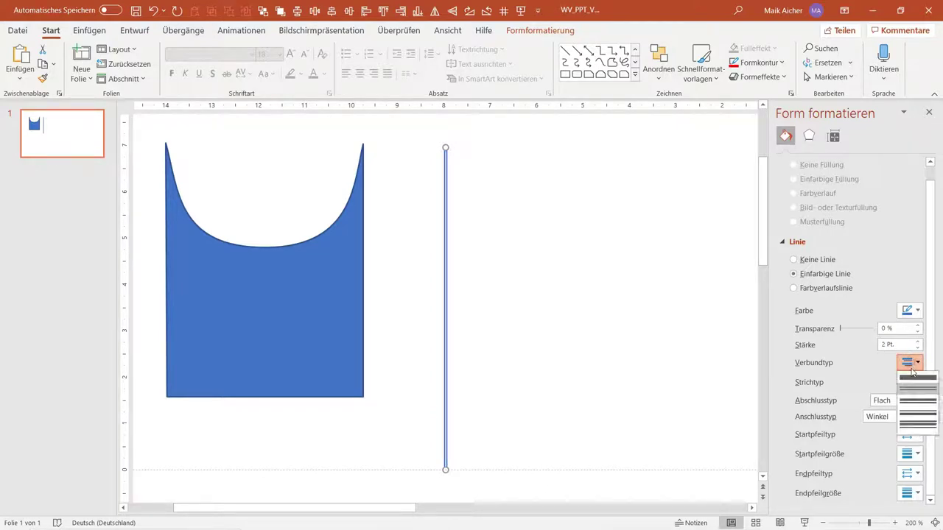
click(912, 374)
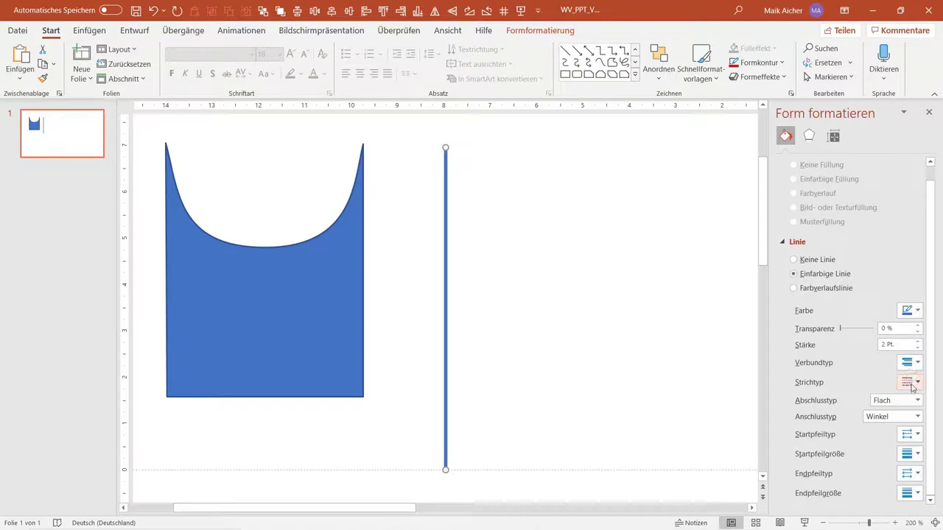
click(913, 383)
click(914, 424)
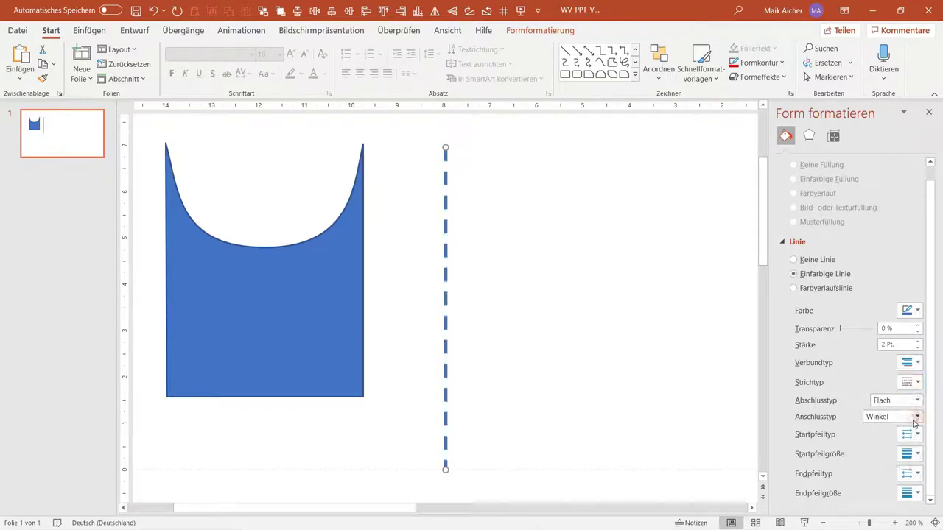
click(914, 383)
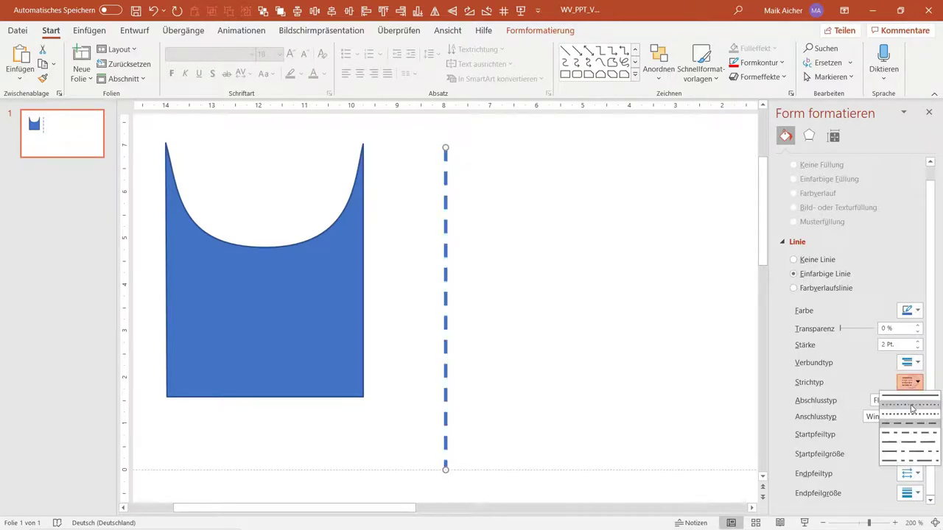
click(912, 396)
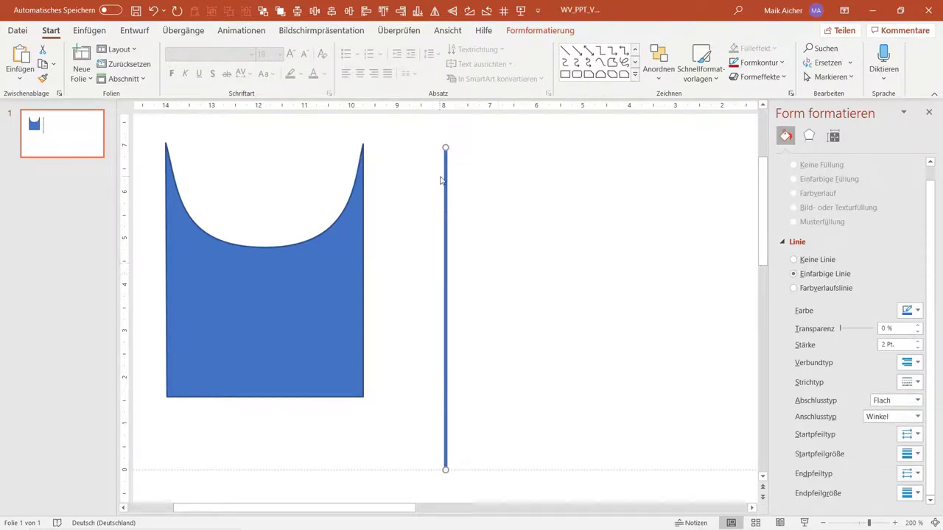
Step: Nudge the vertical line right and draw a horizontal line out from its middle
drag(447, 177, 460, 227)
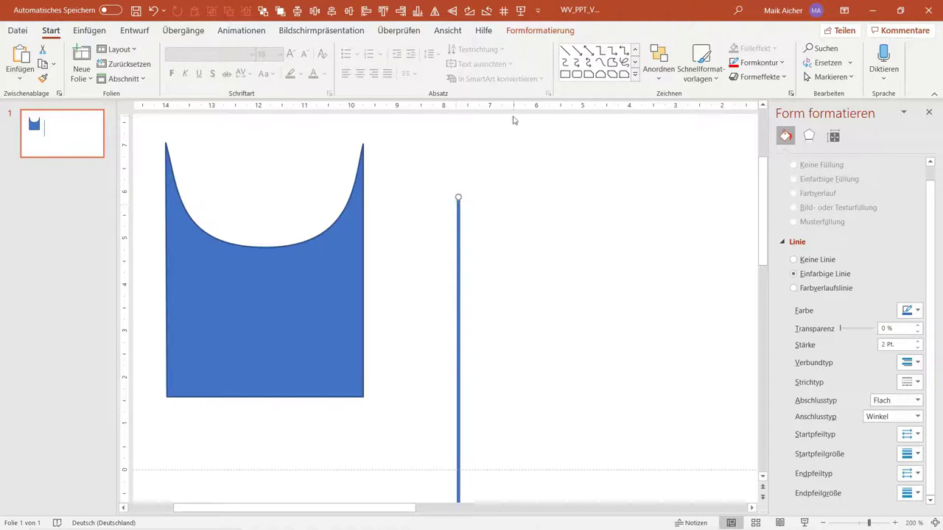
click(576, 63)
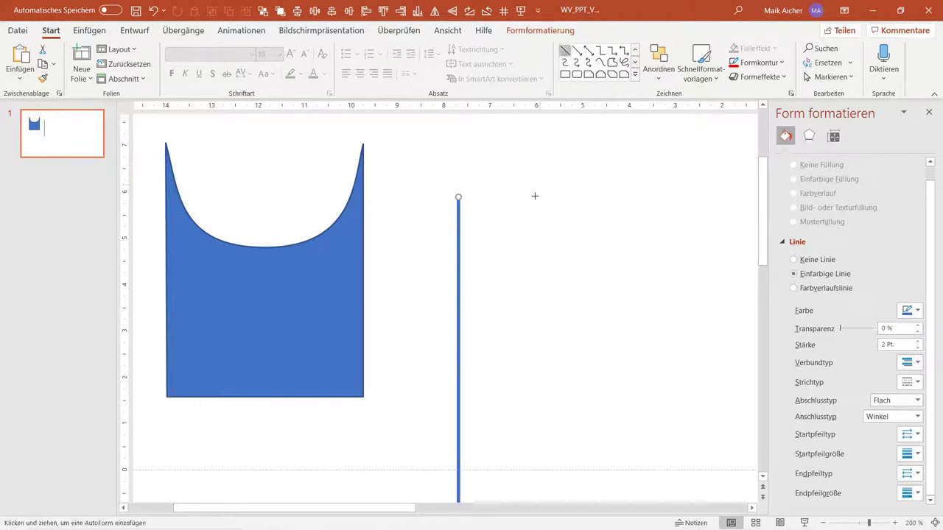
drag(459, 280, 686, 279)
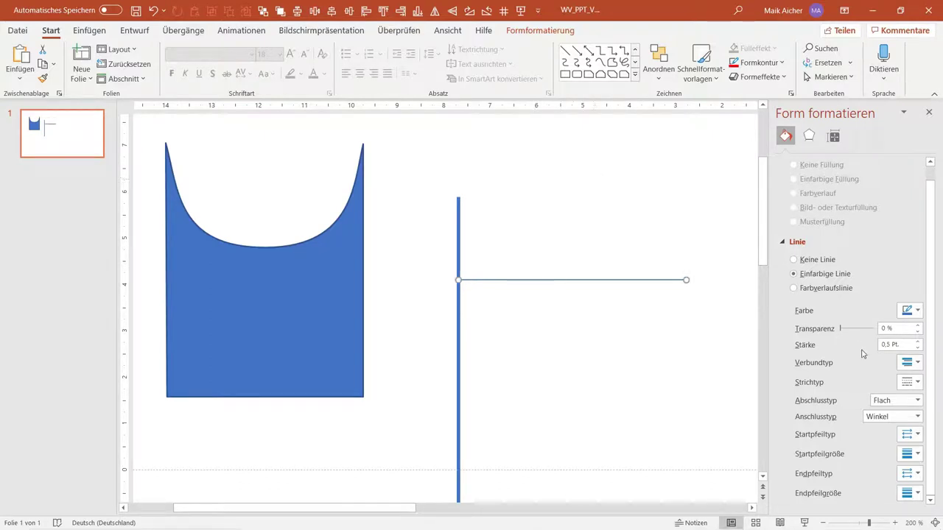
Step: Adjust the horizontal line's weight with the Stärke spinner, ending at 2 pt
click(918, 342)
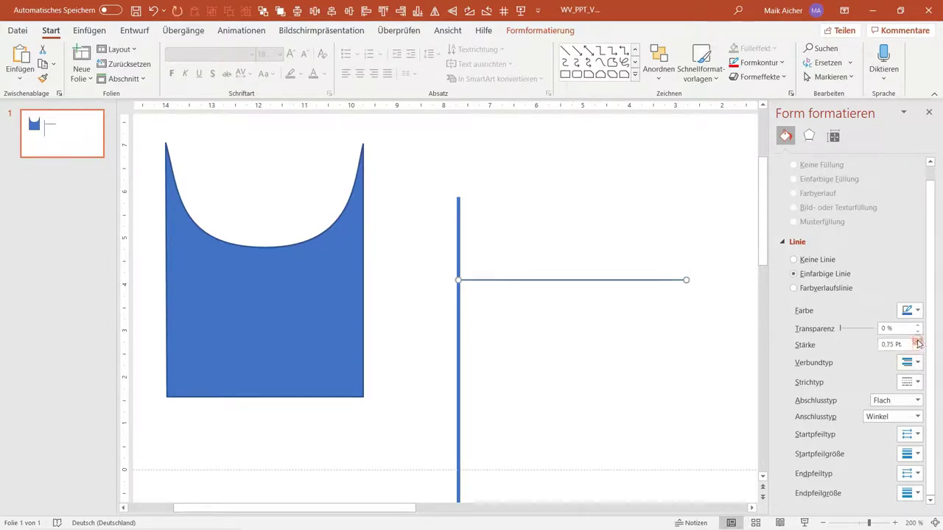
click(918, 342)
click(918, 341)
click(918, 341)
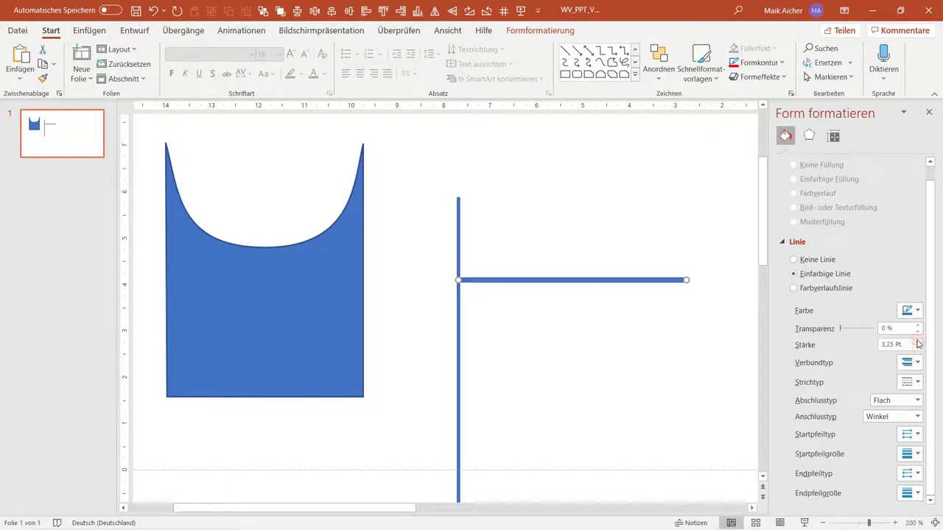
click(609, 339)
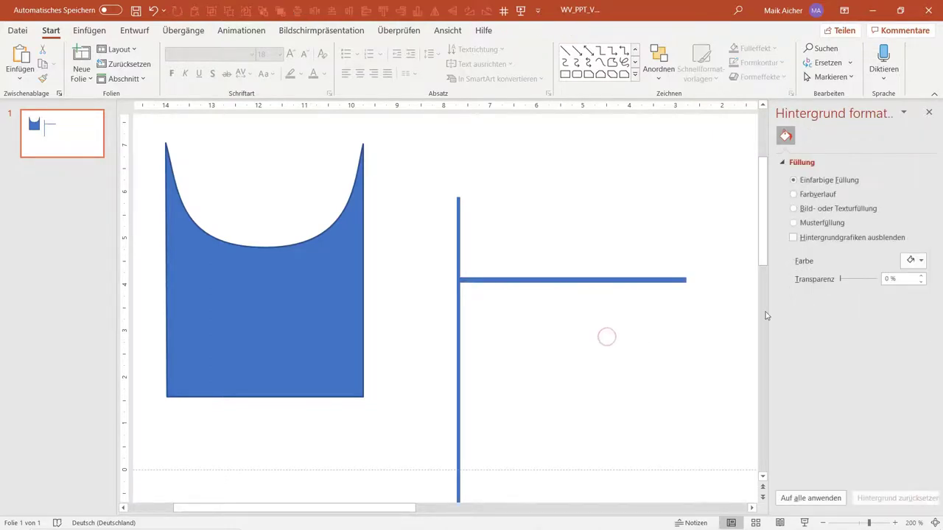
click(538, 279)
click(918, 349)
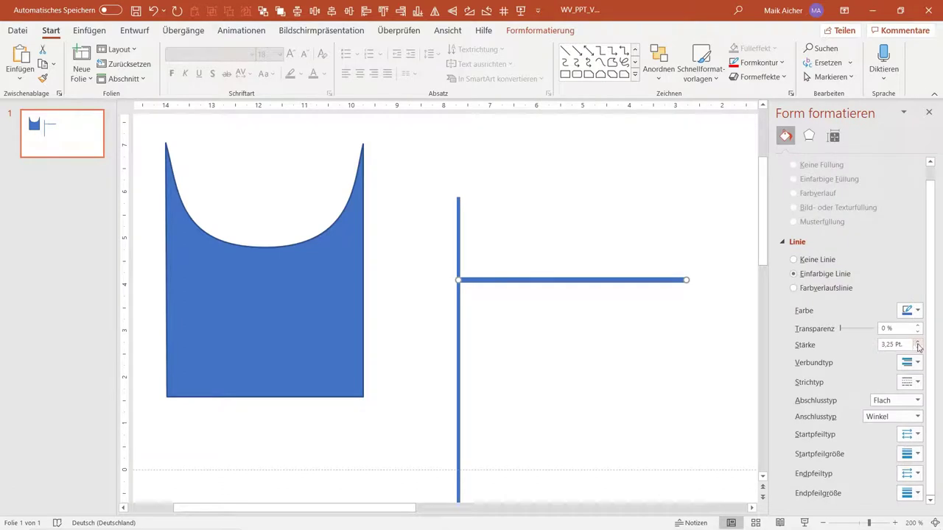
click(918, 348)
click(918, 349)
click(918, 348)
click(918, 348)
click(918, 348)
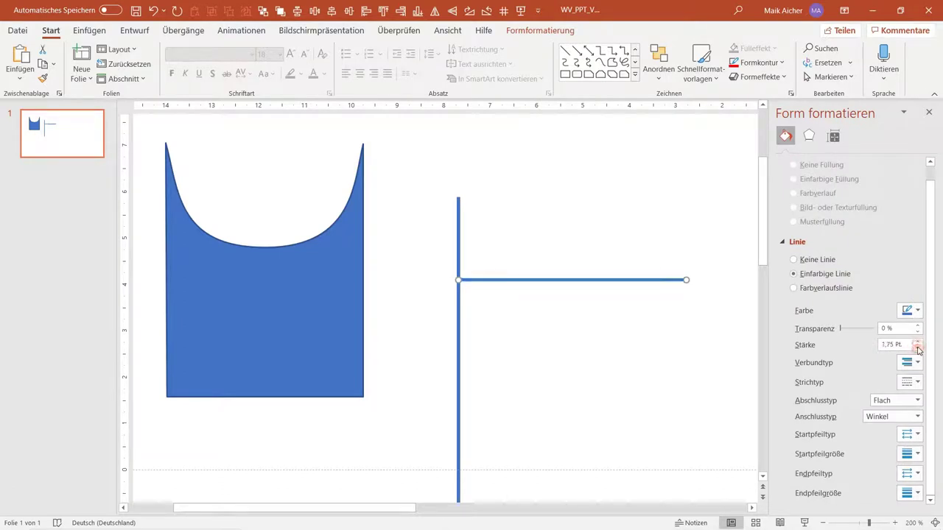
click(918, 341)
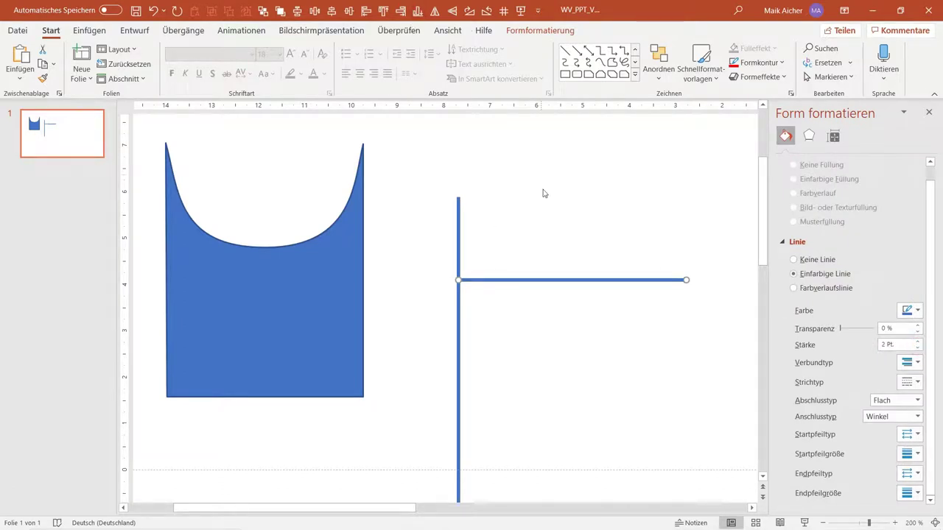
Step: Move the horizontal line up to the vertical line's top and inspect the join at 400%
drag(531, 287, 526, 200)
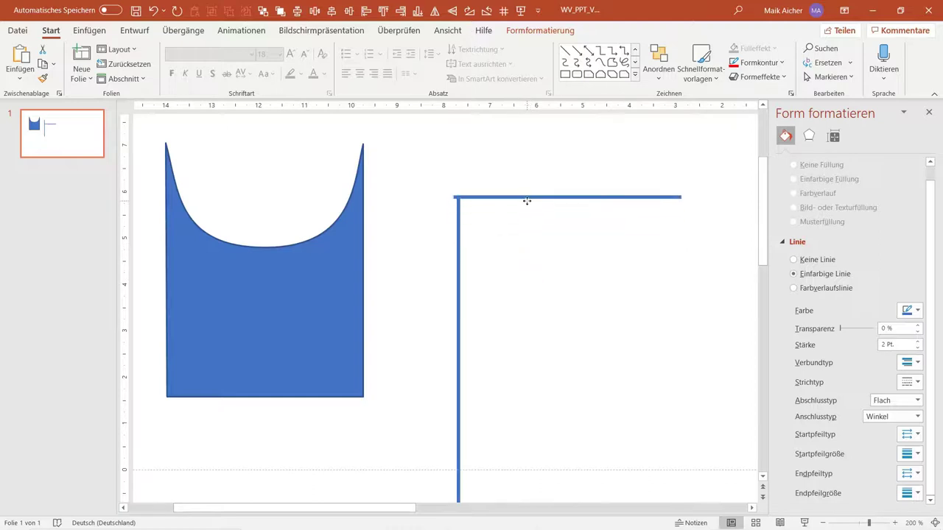
scroll(456, 181, up, 5)
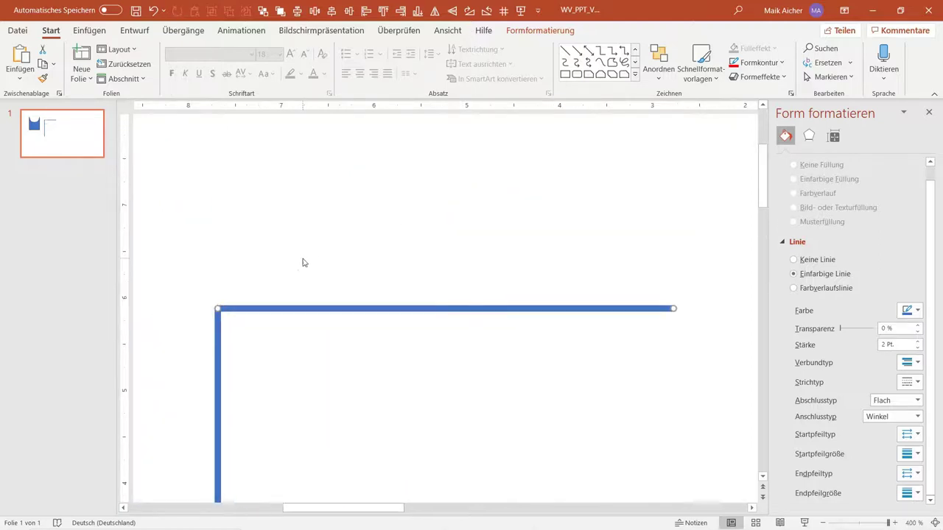
click(267, 245)
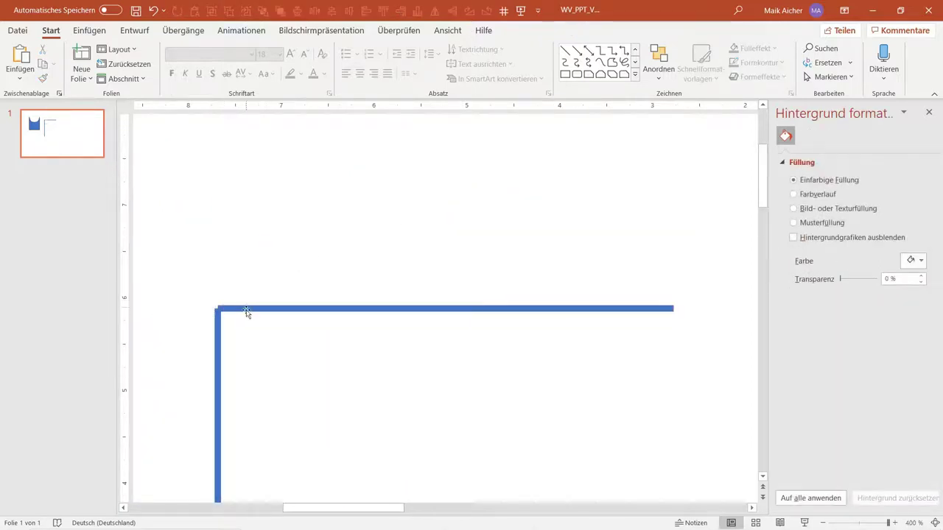
click(215, 334)
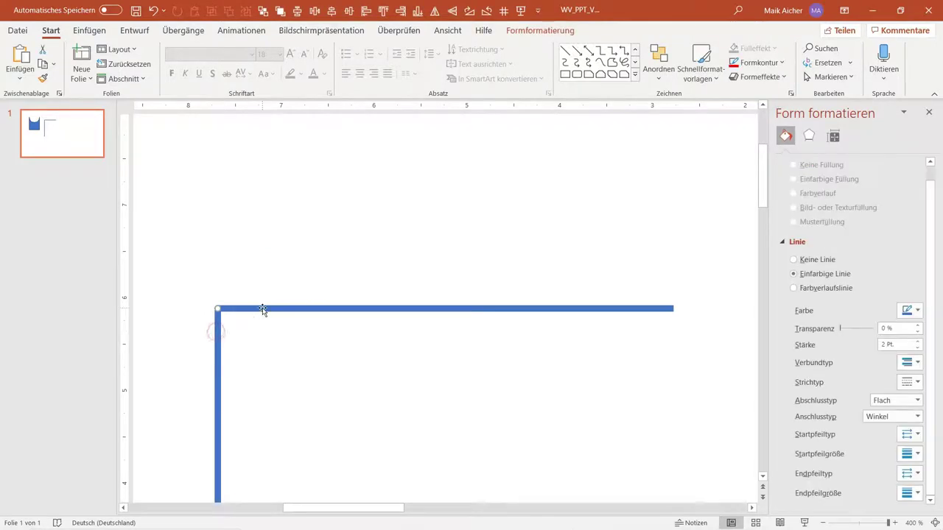
click(247, 342)
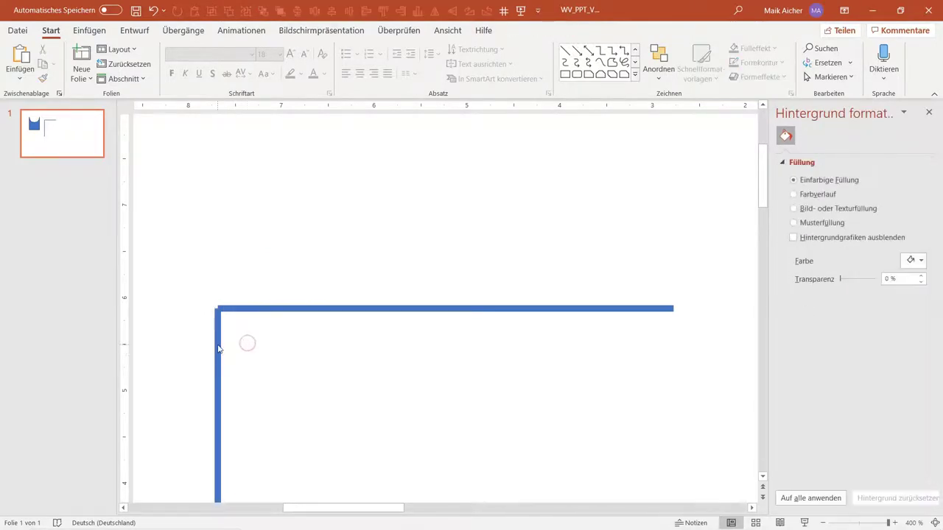
click(218, 344)
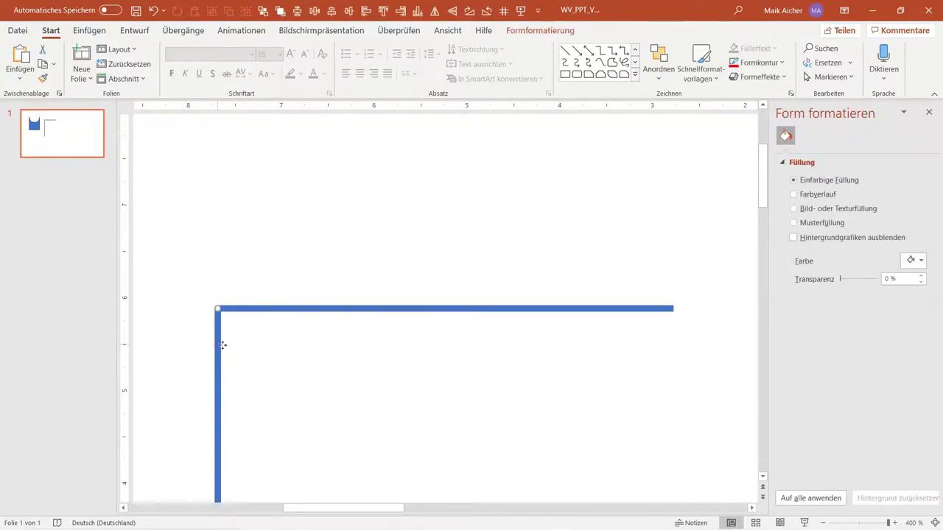
click(313, 310)
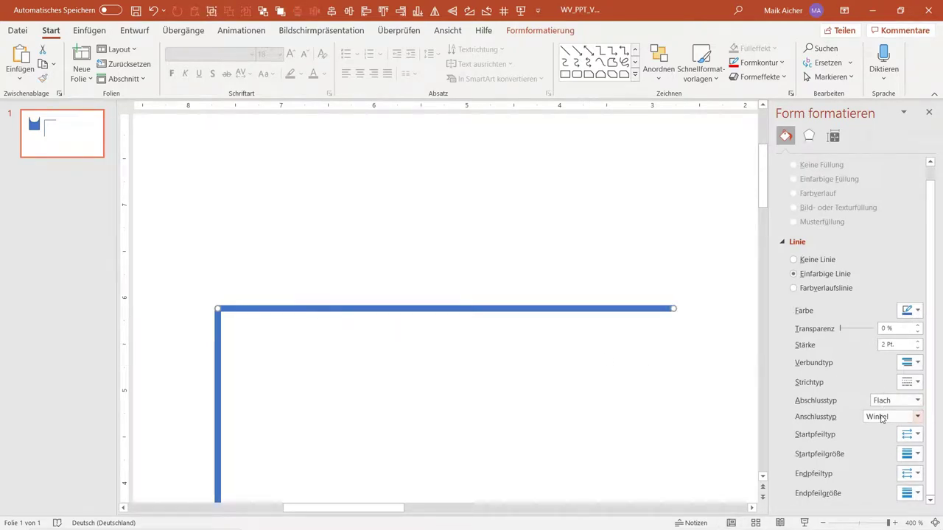
Step: Set the horizontal line's cap type (Abschlusstyp) to Rund and inspect its ends
click(906, 405)
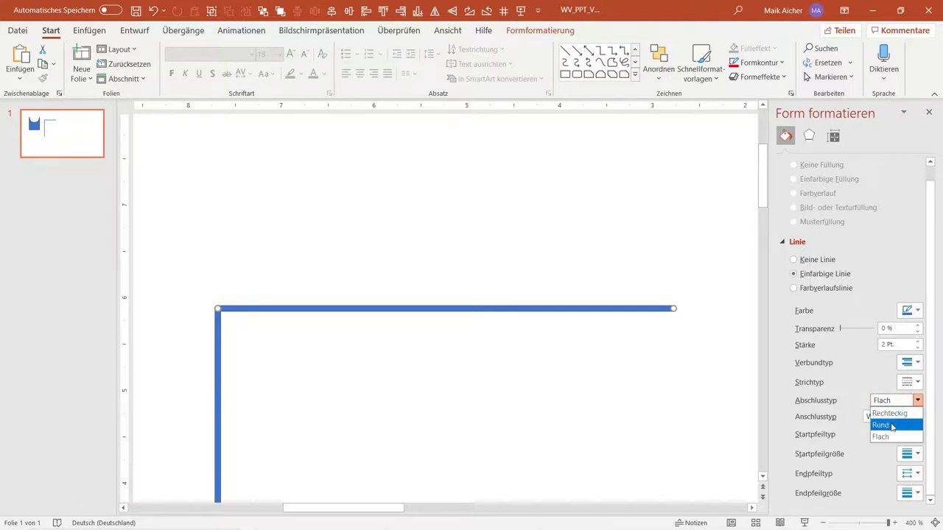
click(888, 425)
click(393, 386)
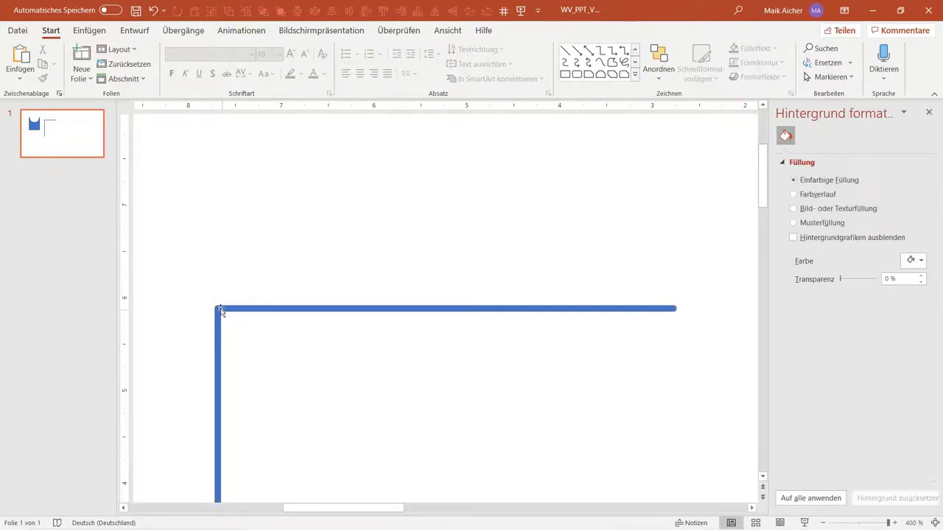
scroll(325, 313, down, 5)
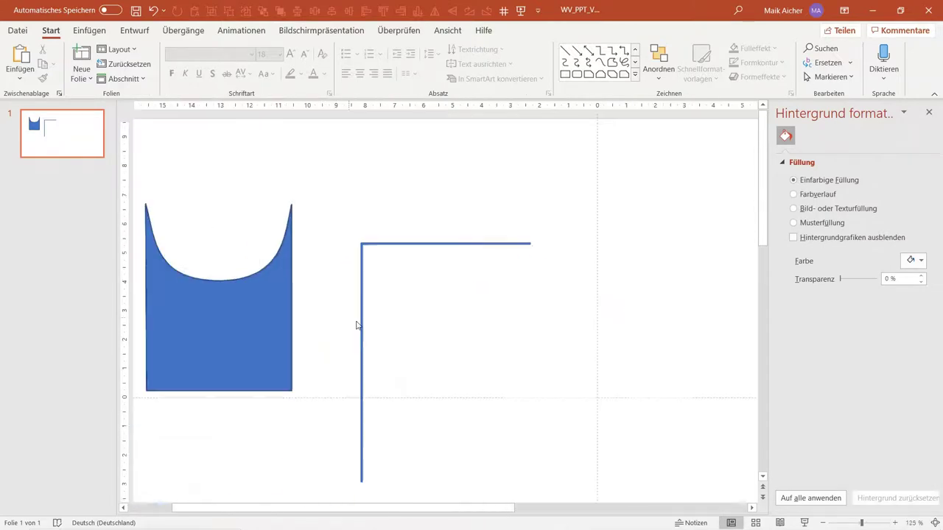
scroll(358, 326, down, 1)
scroll(591, 196, up, 5)
scroll(599, 190, up, 1)
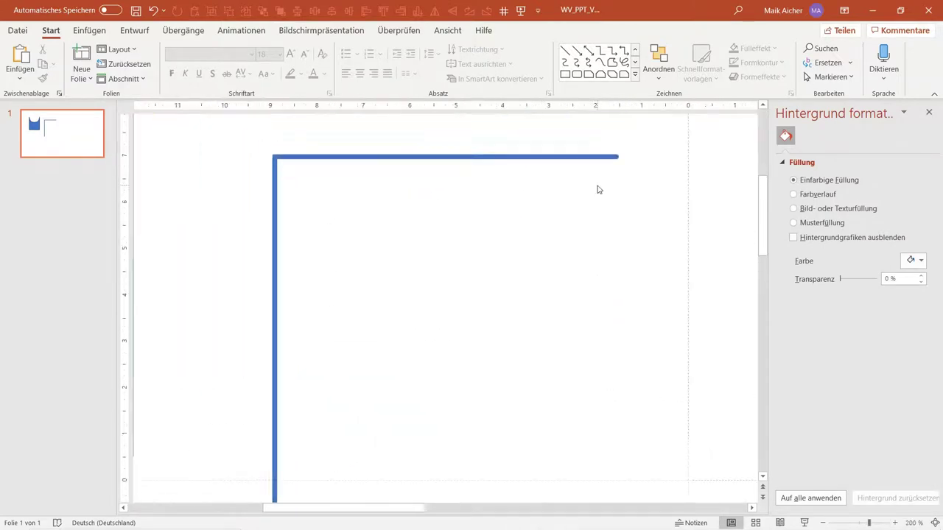
scroll(413, 251, down, 5)
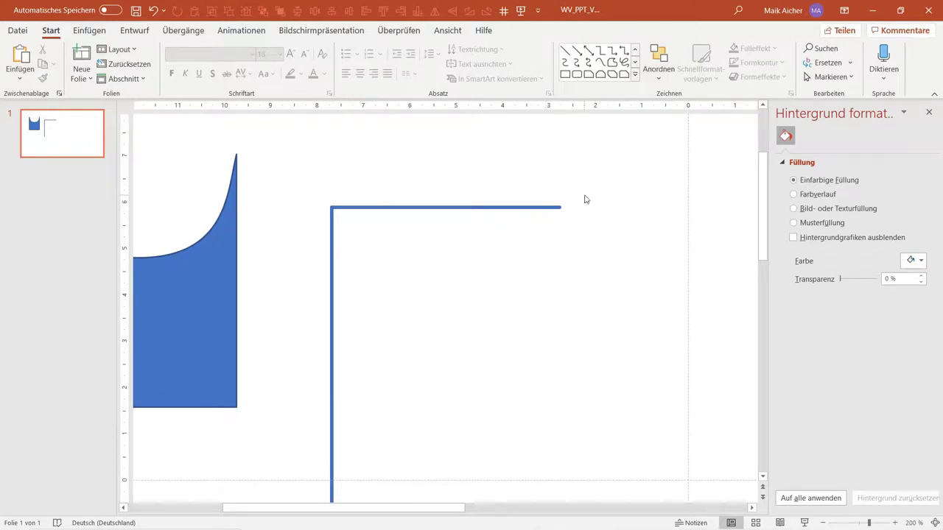
ctrl+scroll(299, 172, up, 5)
scroll(269, 158, up, 2)
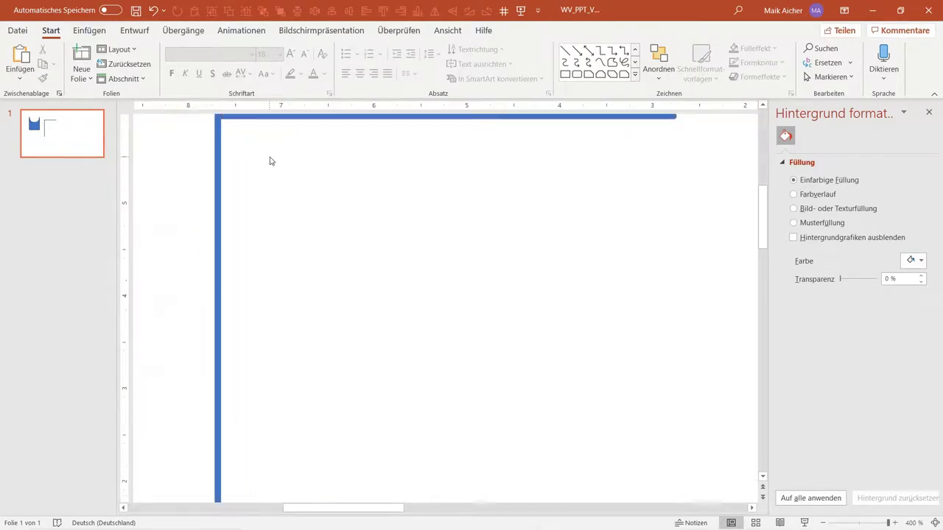
scroll(585, 246, up, 2)
Step: Change the horizontal line's cap type to Rechteckig and check the corner
click(339, 227)
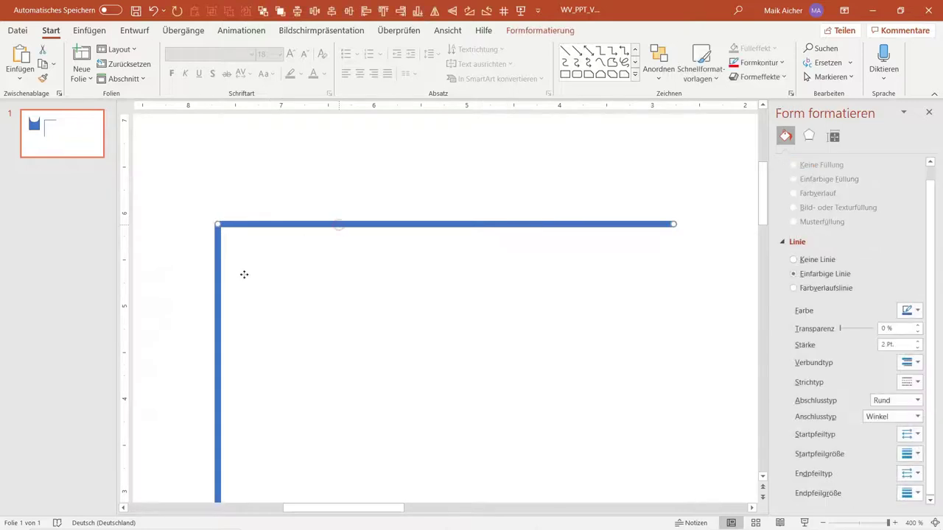
click(895, 400)
click(893, 412)
click(464, 333)
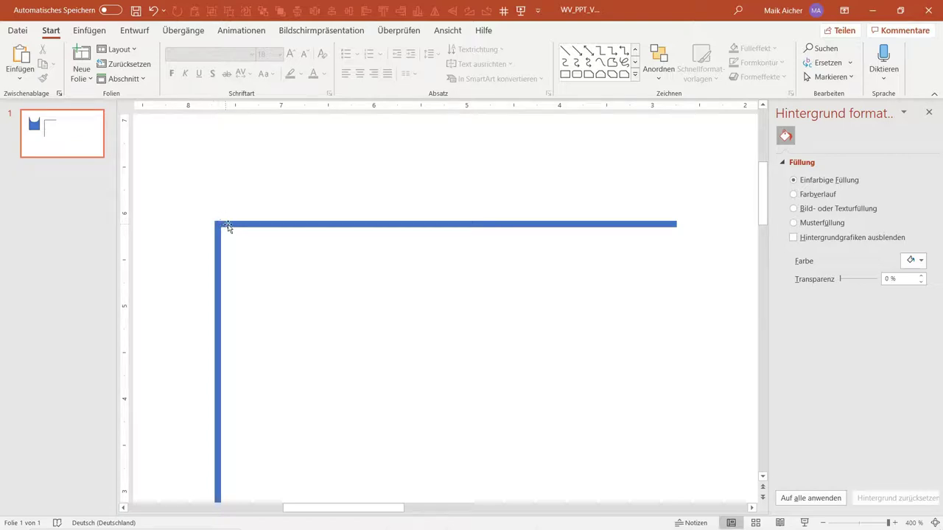
Step: Draw a blue rectangle in the corner, duplicate it, and stand the copy rotated 90° under its left end
click(565, 74)
mouse_move(410, 289)
mouse_down()
mouse_move(668, 416)
mouse_move(715, 404)
mouse_up()
drag(606, 361, 600, 328)
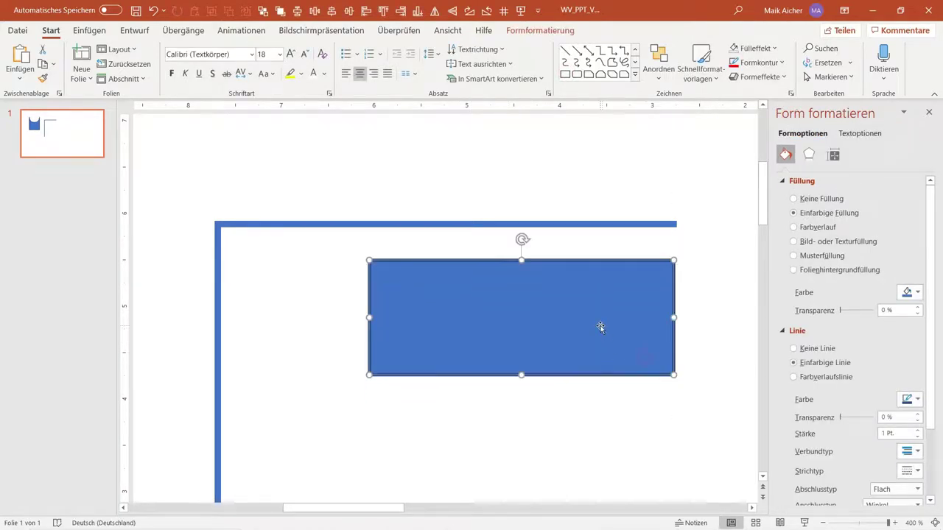
key(ctrl+v)
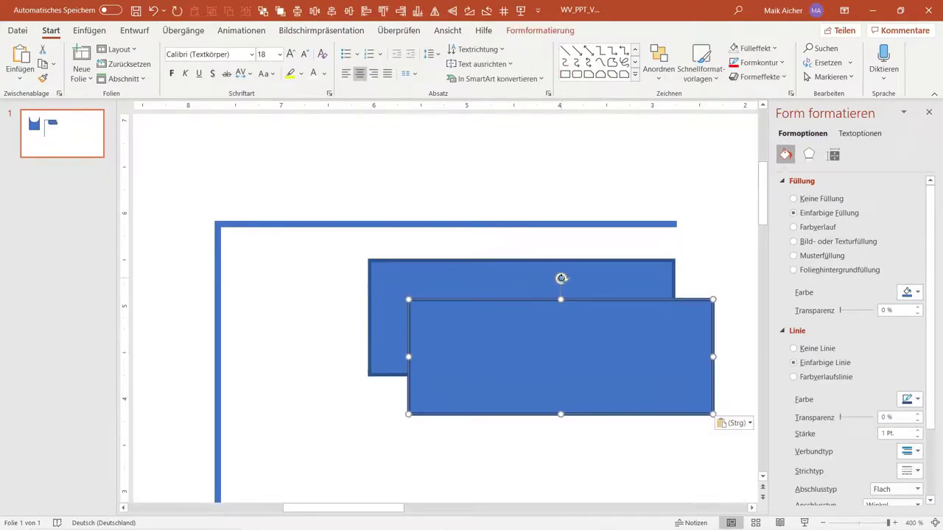
drag(561, 278, 369, 359)
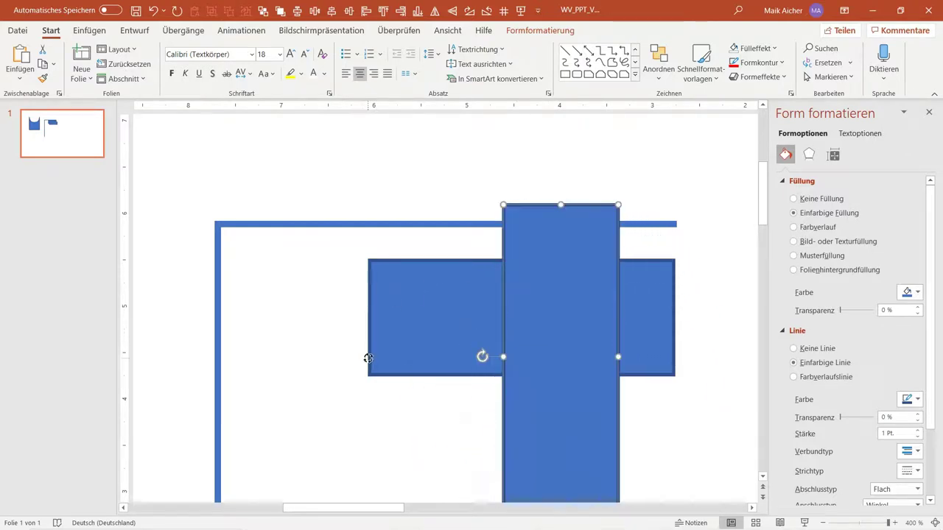
drag(572, 252, 381, 364)
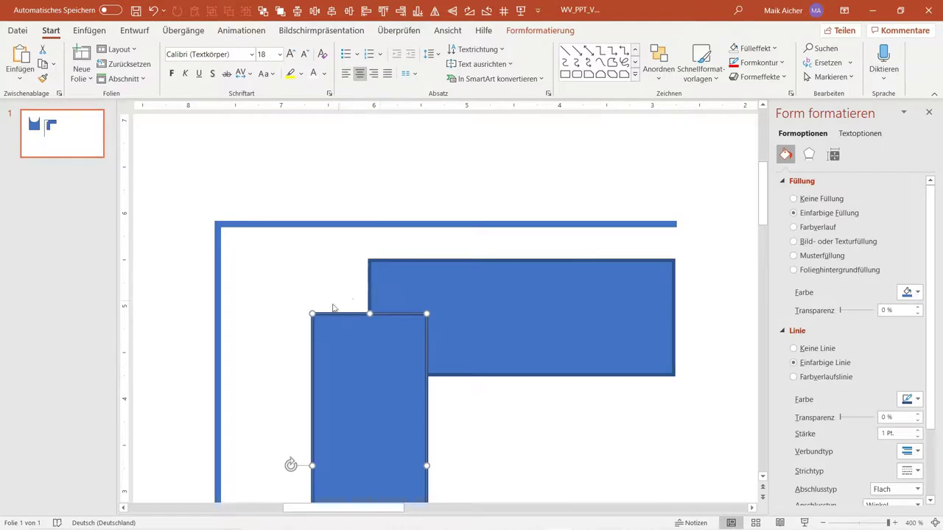
click(402, 252)
click(411, 294)
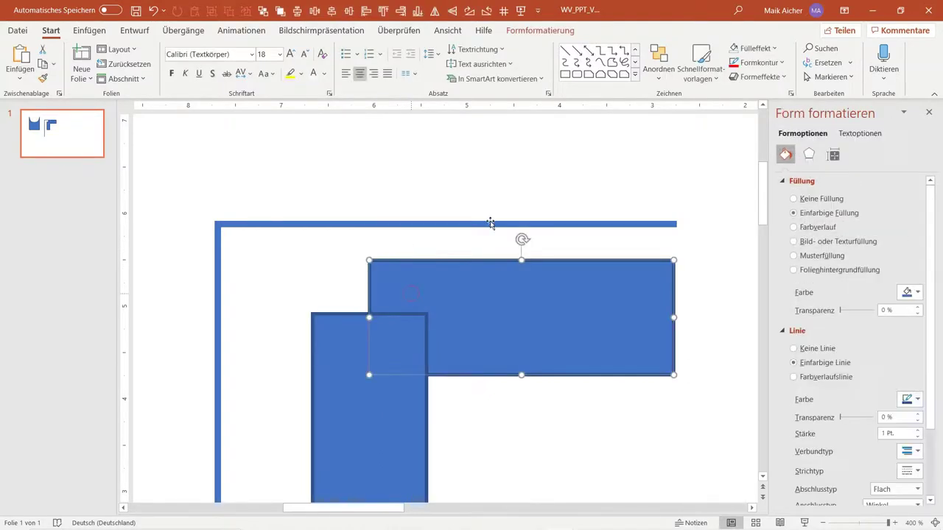
Step: Draw a circle over the L's inner corner and merge it with the rectangles
click(634, 78)
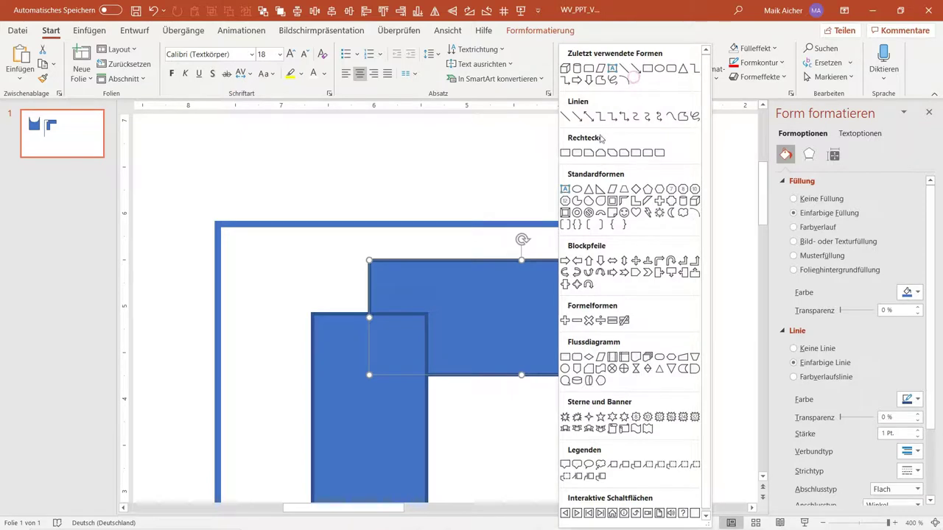
click(577, 190)
drag(437, 260, 560, 373)
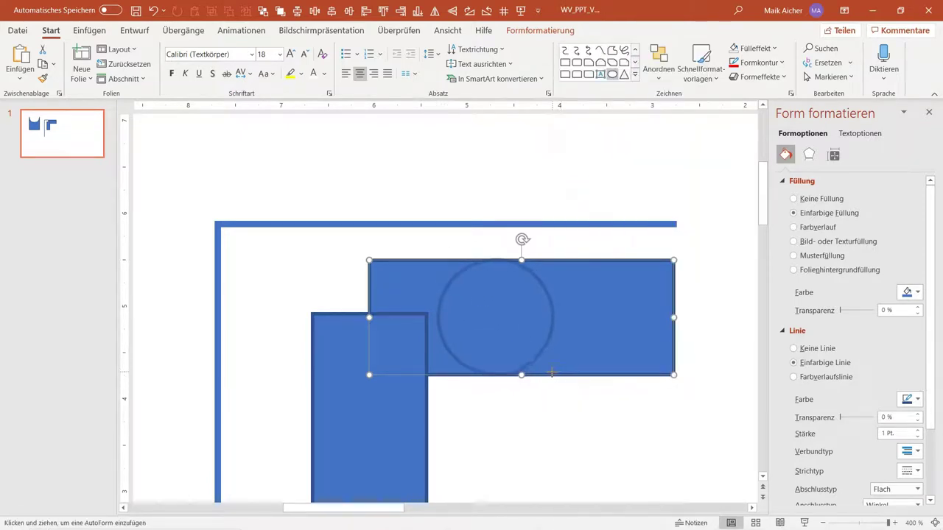
drag(547, 326, 410, 328)
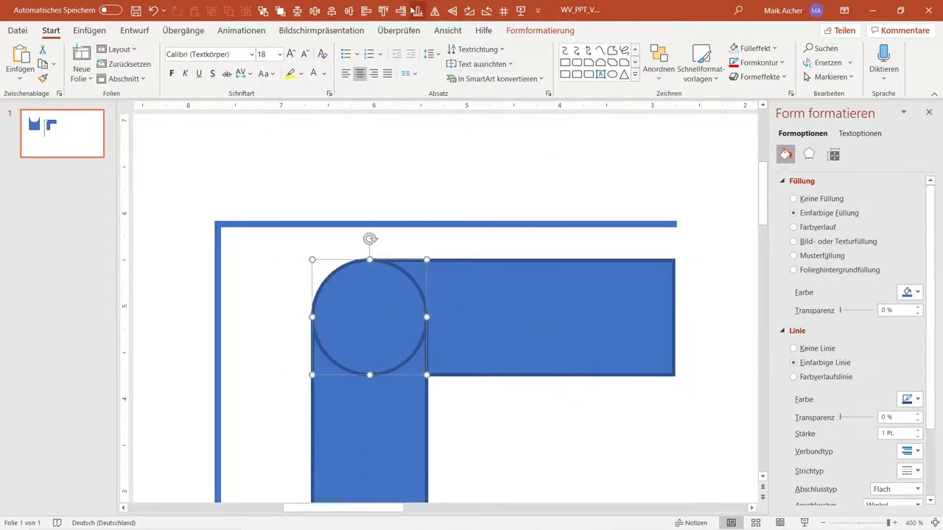
click(264, 11)
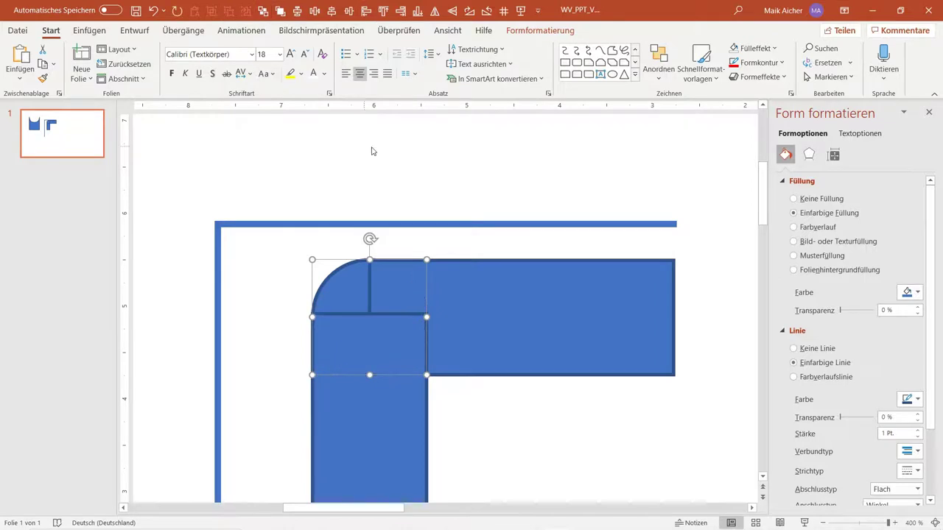
click(398, 151)
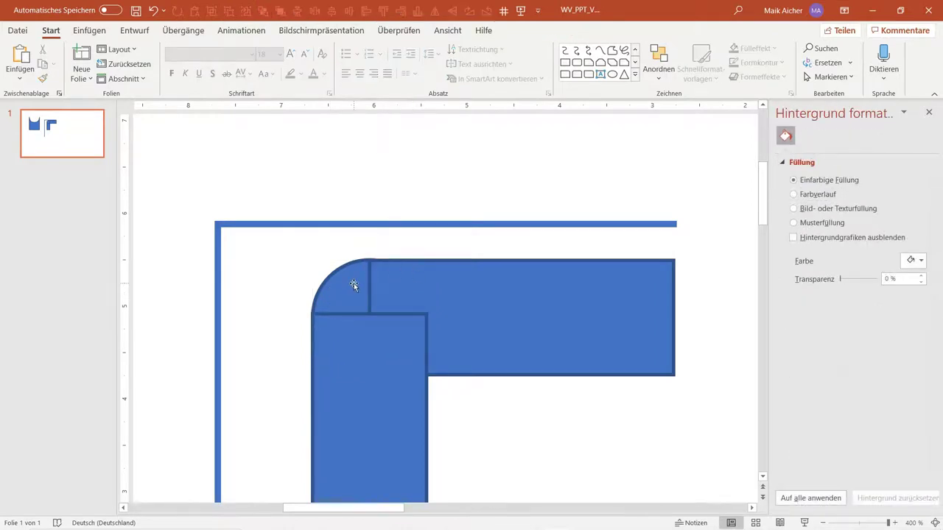
click(354, 286)
click(447, 224)
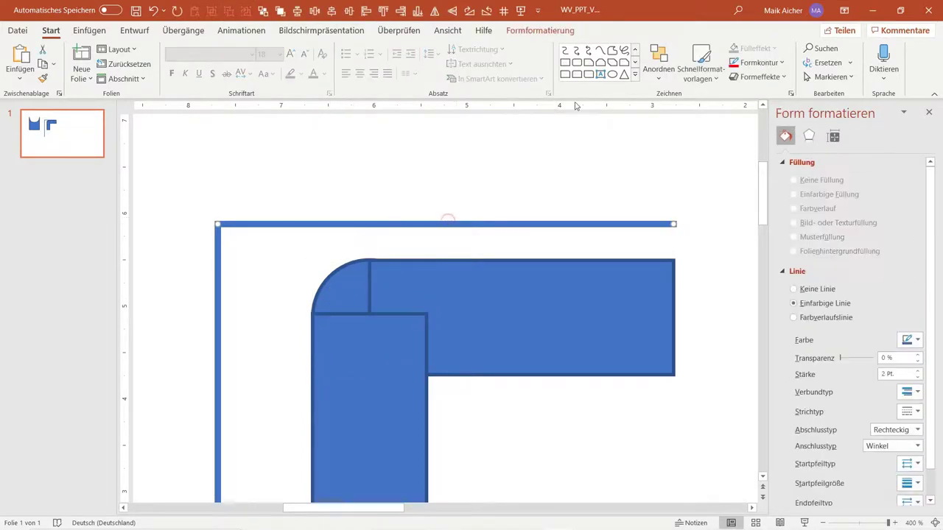
Step: Draw a blue square and position it to fill the rounded corner
click(565, 63)
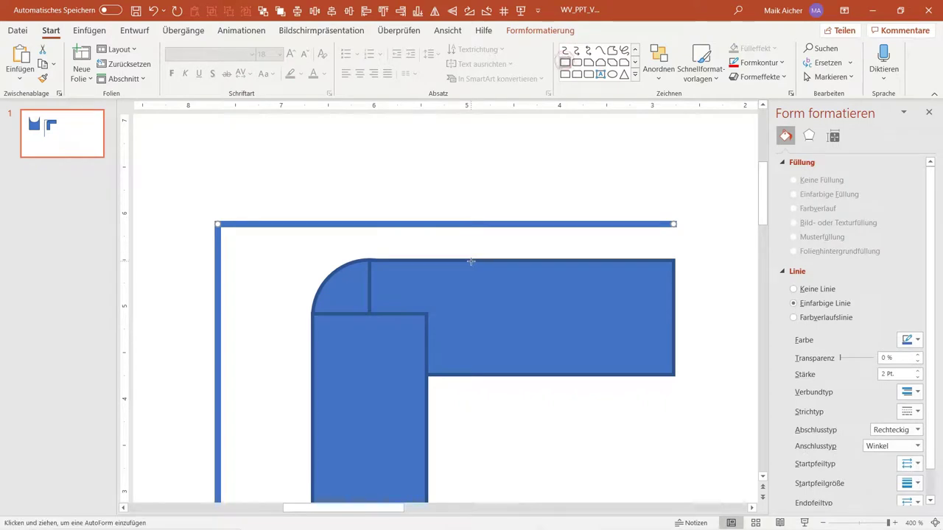
drag(470, 261, 582, 376)
drag(519, 332, 402, 329)
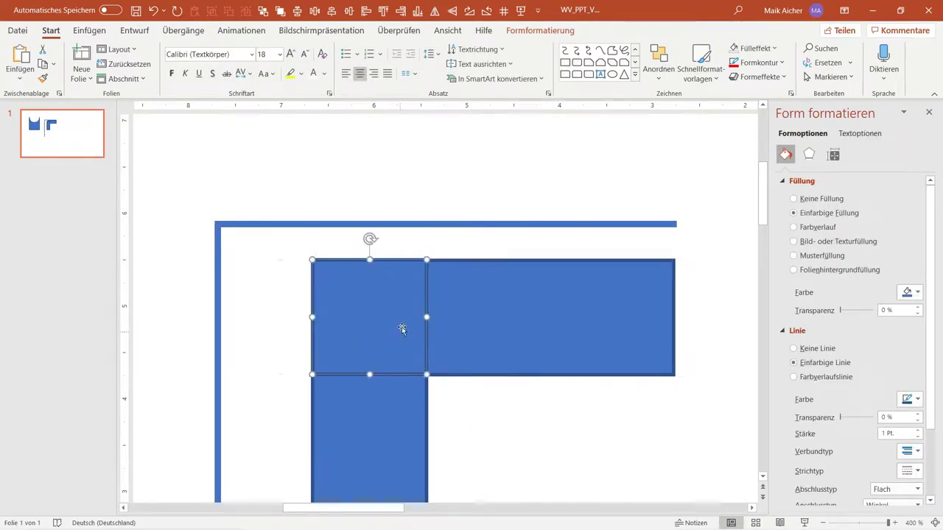
Step: Marquee-select the three L-shaped rectangles and delete them
click(422, 207)
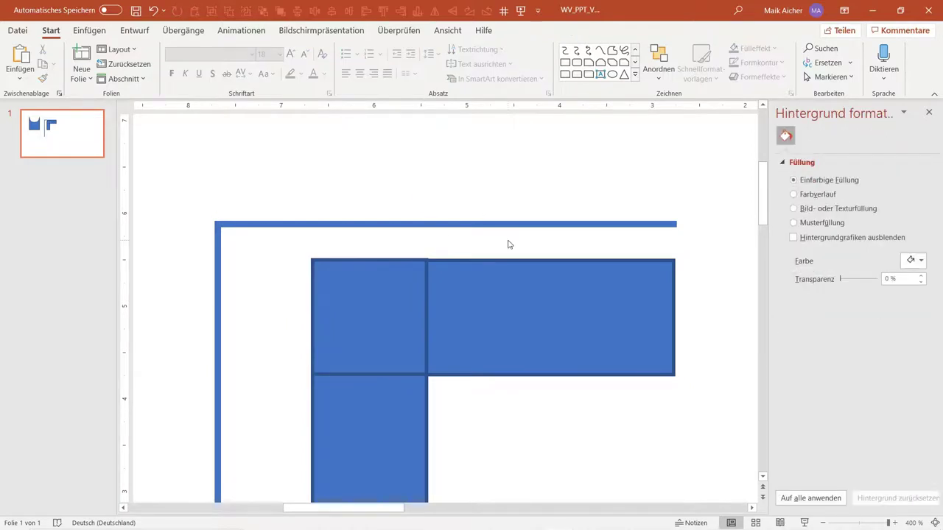
scroll(453, 278, down, 5)
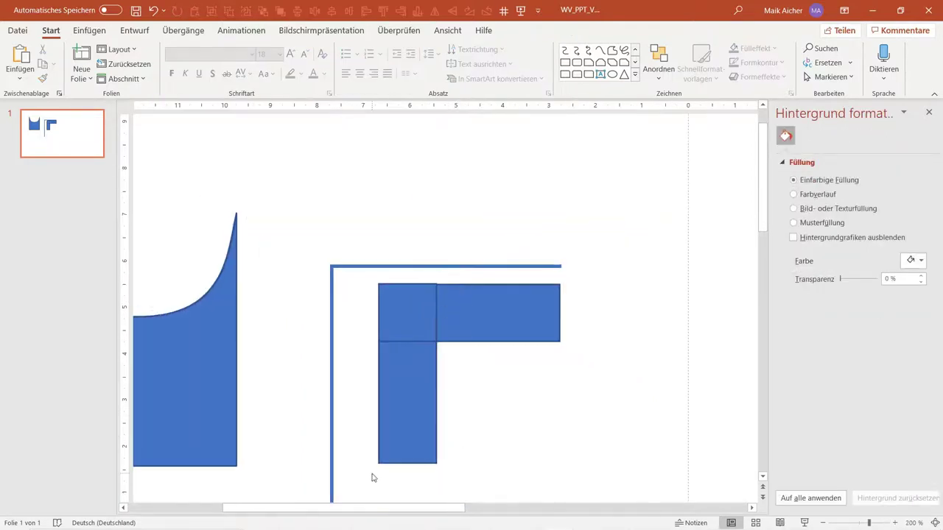
drag(372, 478, 594, 225)
key(Delete)
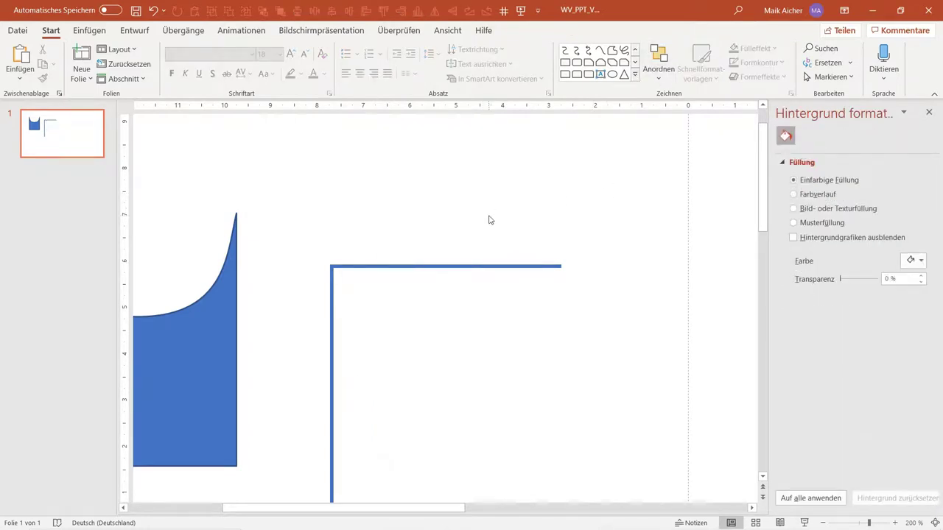
Step: Draw a blue square right of the line corner and delete the vertical line
scroll(403, 273, down, 4)
click(565, 63)
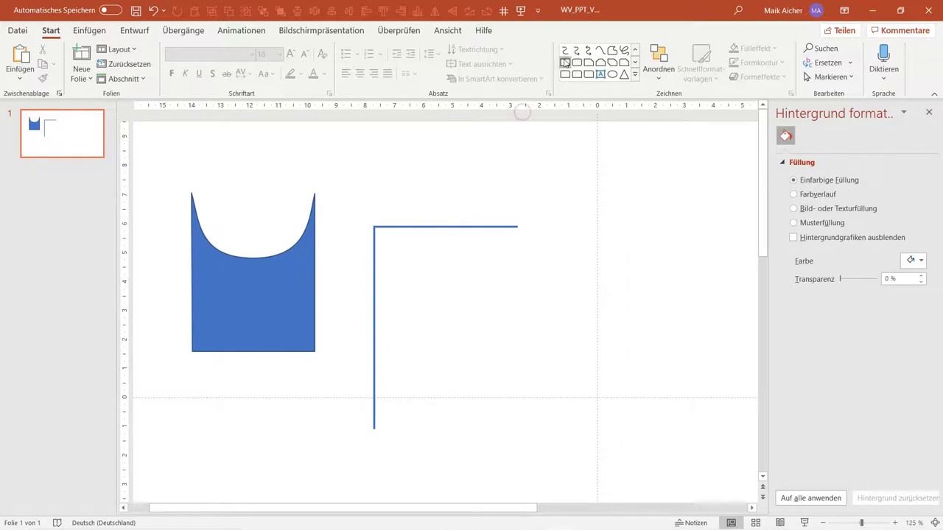
drag(592, 258, 705, 382)
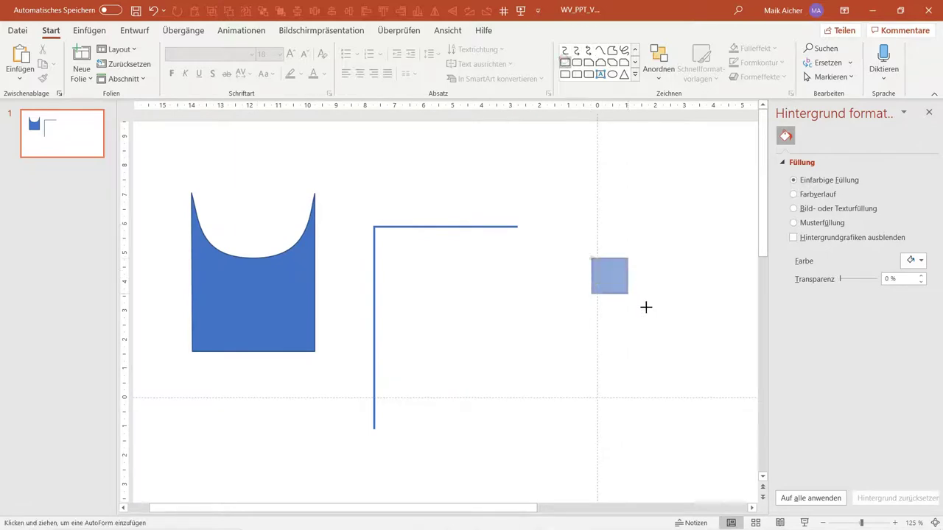
click(375, 279)
key(Delete)
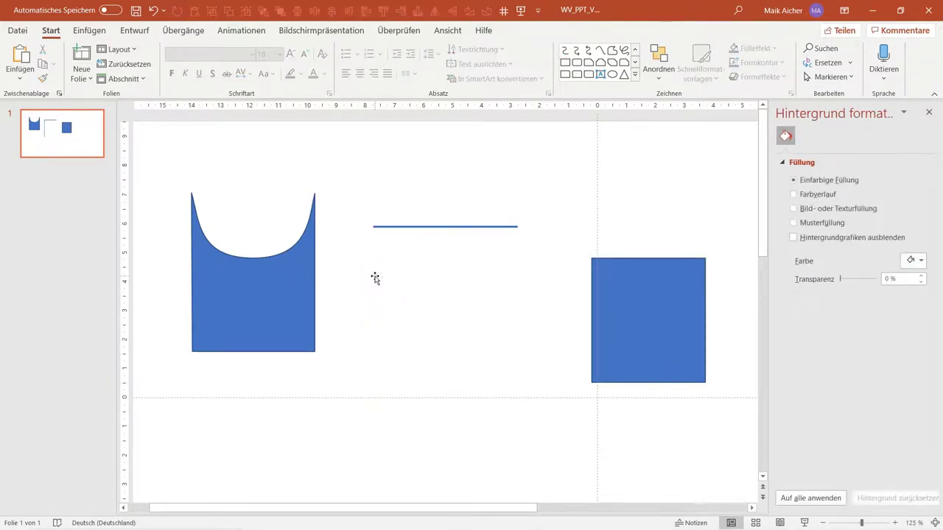
Step: Attach the line's left end to the U-shape's bottom-right corner and reposition the U-shape
click(397, 224)
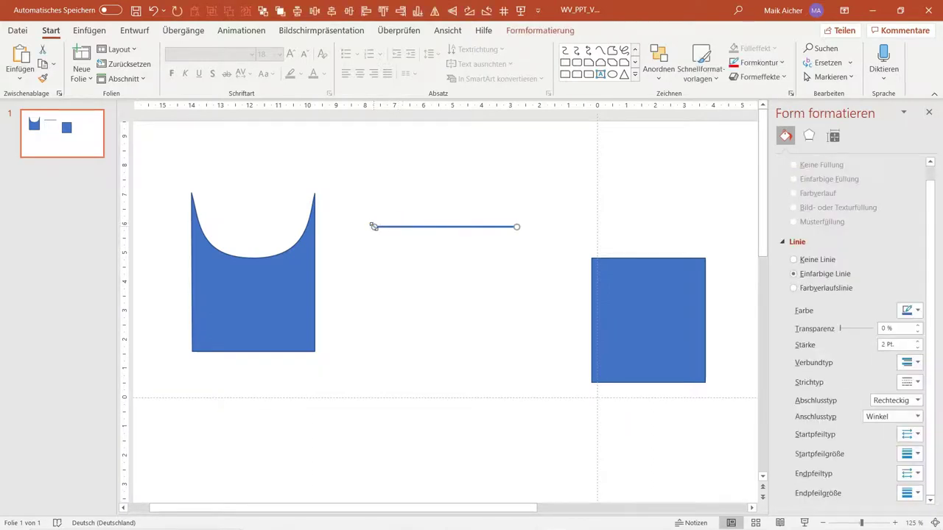
mouse_move(374, 227)
mouse_down()
mouse_move(325, 268)
mouse_move(317, 353)
mouse_up()
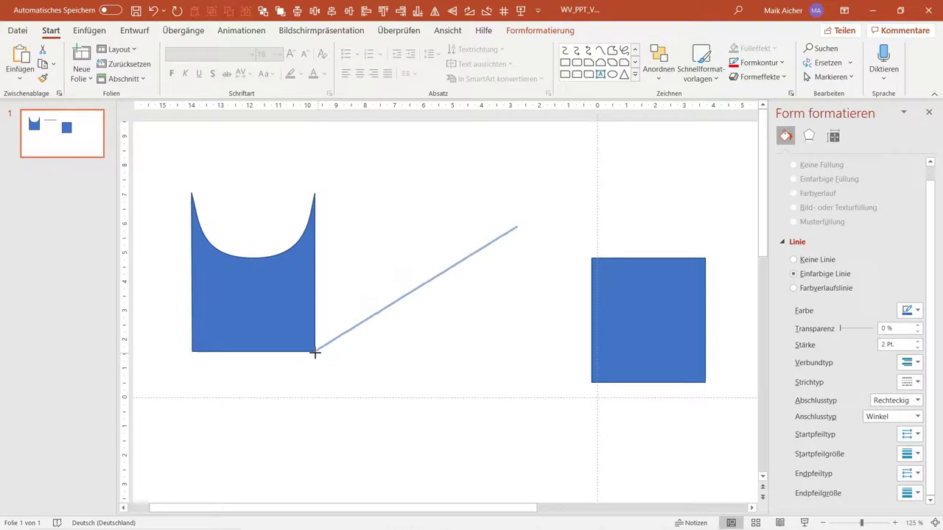
mouse_move(317, 353)
mouse_down()
mouse_move(308, 340)
mouse_move(316, 352)
mouse_up()
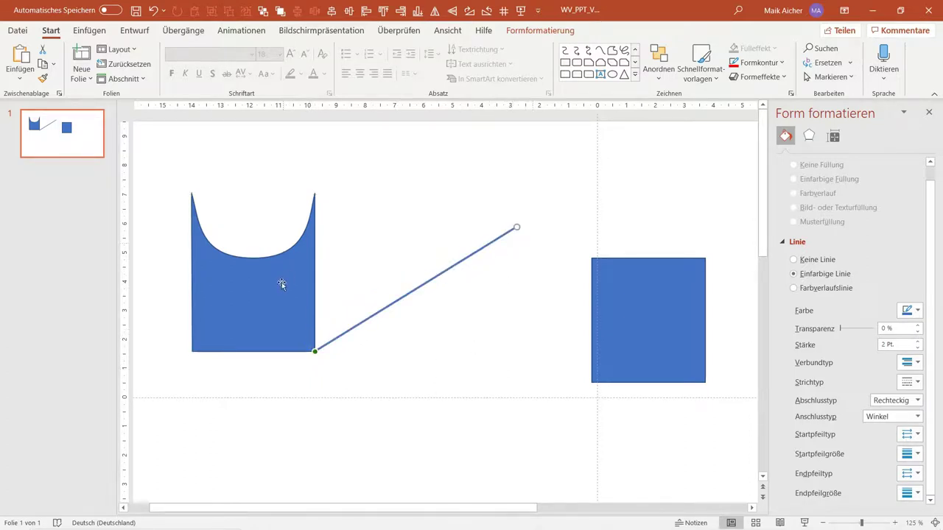
drag(282, 284, 278, 299)
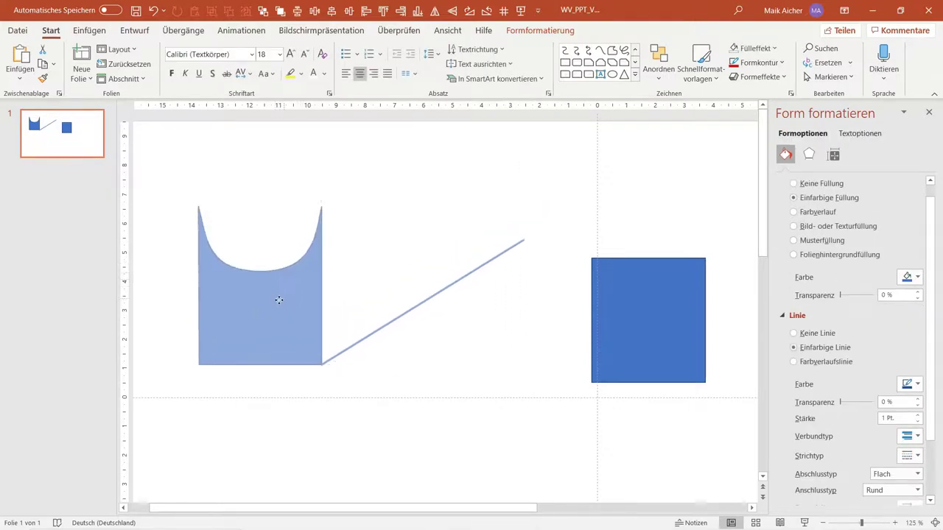
drag(279, 300, 272, 273)
Step: Attach the line's free end to the square's left side and move the square
click(414, 224)
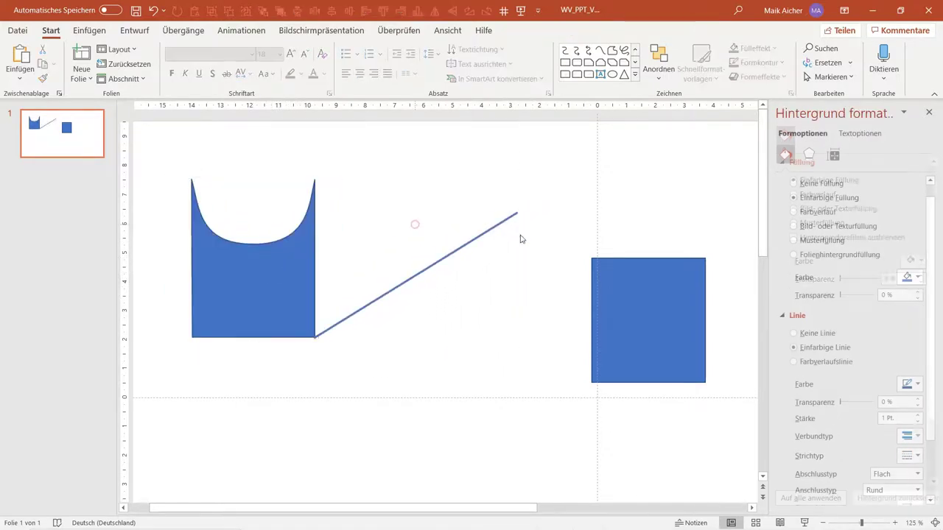
click(516, 213)
mouse_move(516, 213)
mouse_down()
mouse_move(592, 288)
mouse_move(594, 320)
mouse_up()
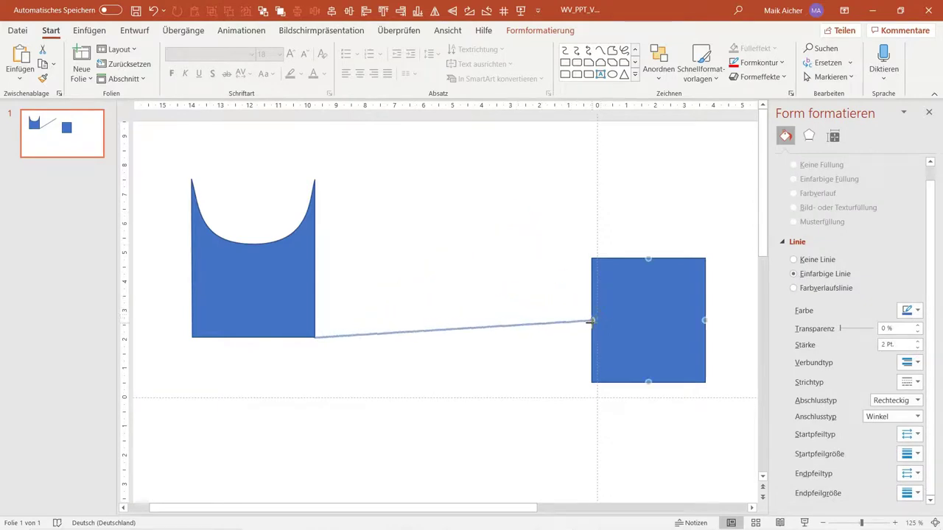
mouse_move(649, 296)
mouse_down()
mouse_move(481, 223)
mouse_move(588, 335)
mouse_up()
Step: Fine-tune the U-shape's position with its connector still attached
mouse_move(264, 278)
mouse_down()
mouse_move(312, 241)
mouse_move(322, 248)
mouse_up()
click(499, 224)
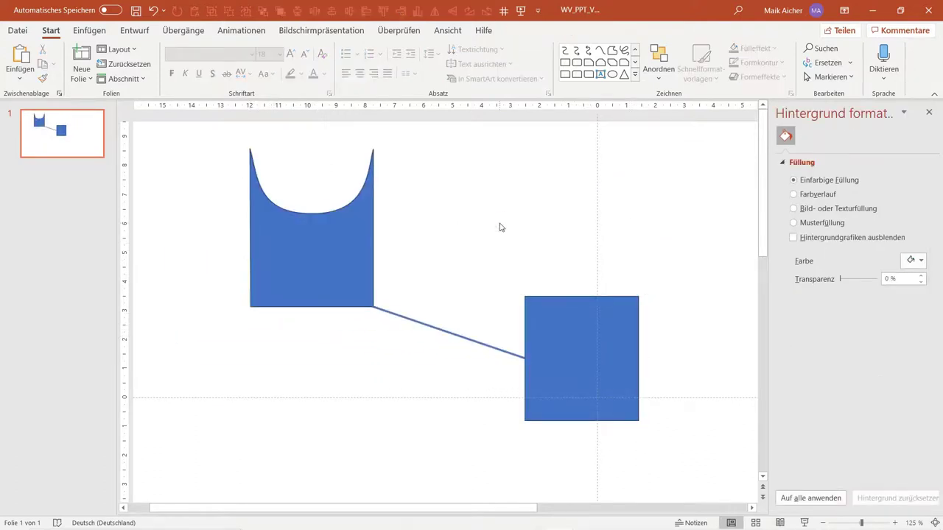
drag(317, 282, 281, 310)
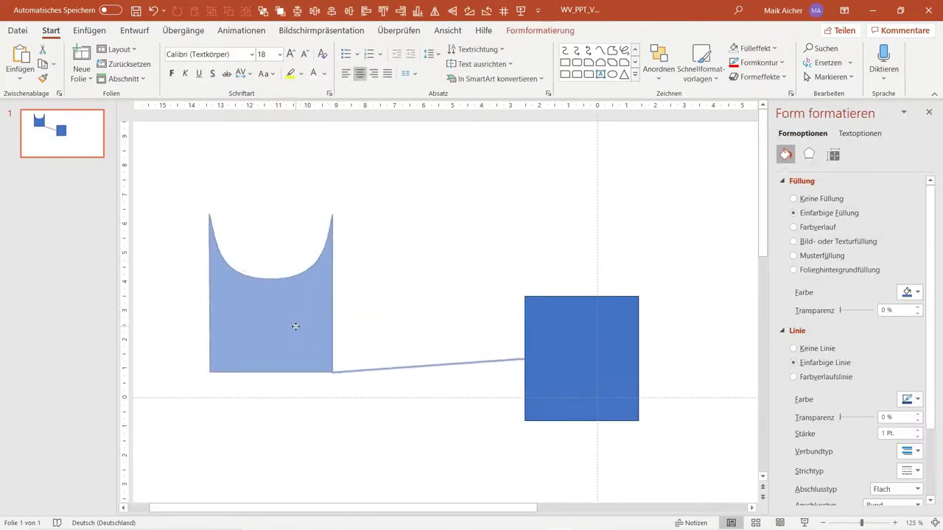
drag(281, 311, 277, 310)
click(421, 238)
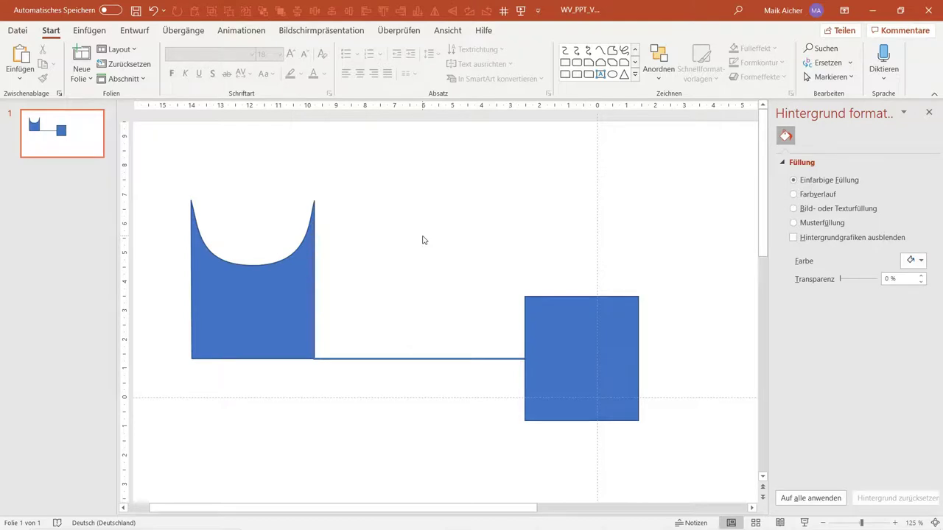
Step: Straighten the connector so it runs horizontally into the square
click(350, 358)
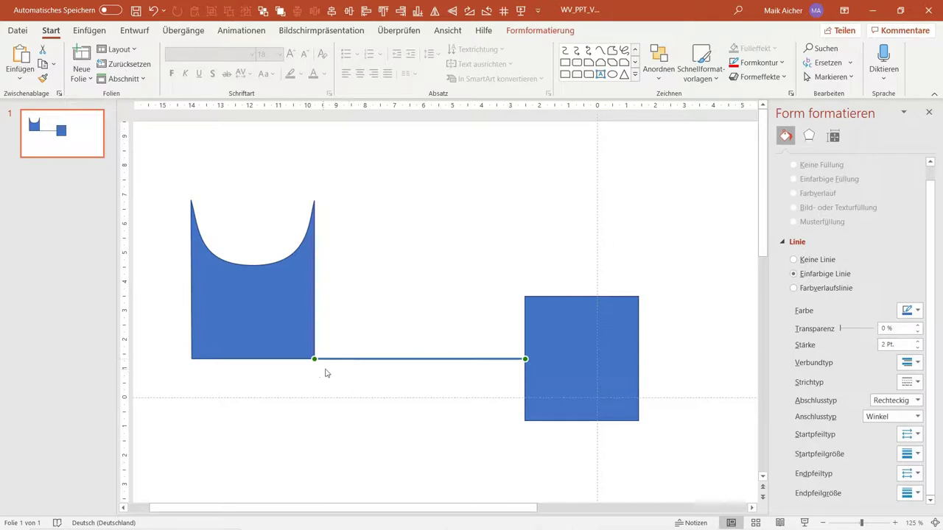
drag(526, 359, 530, 347)
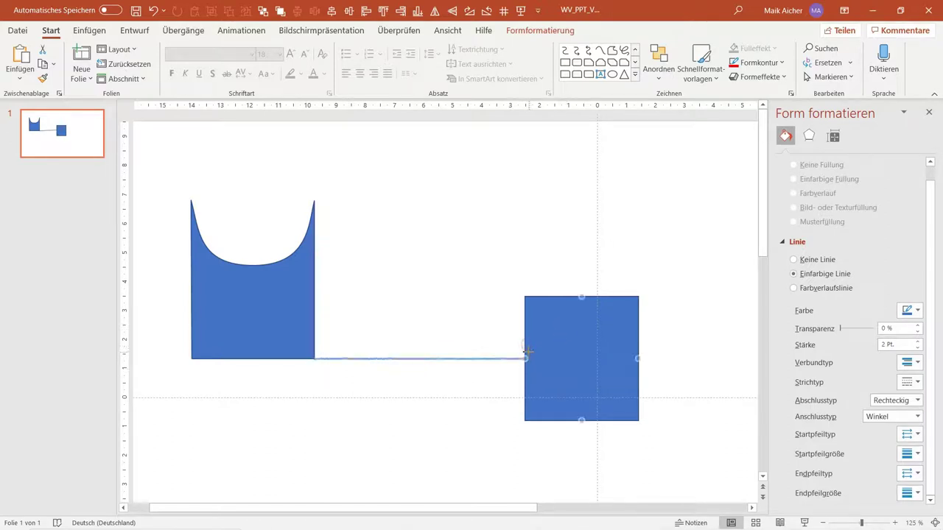
drag(530, 347, 529, 357)
click(523, 263)
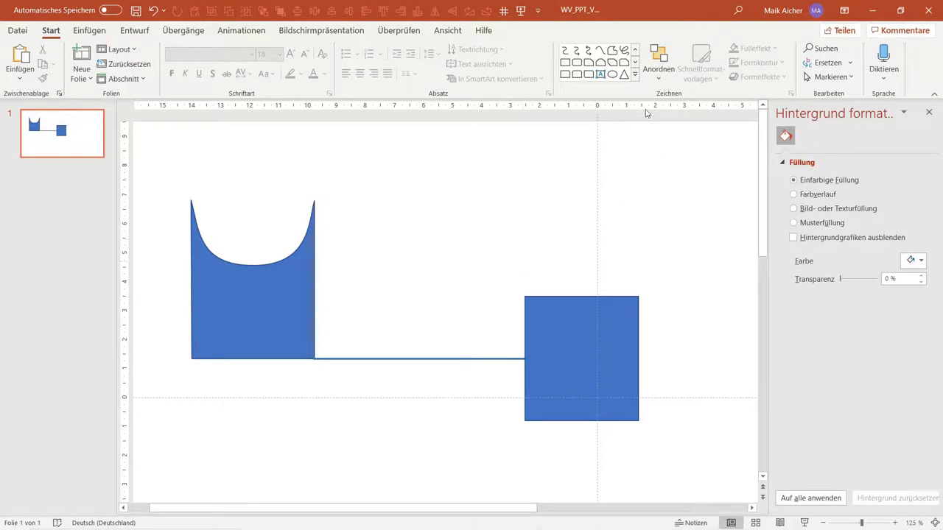
click(635, 74)
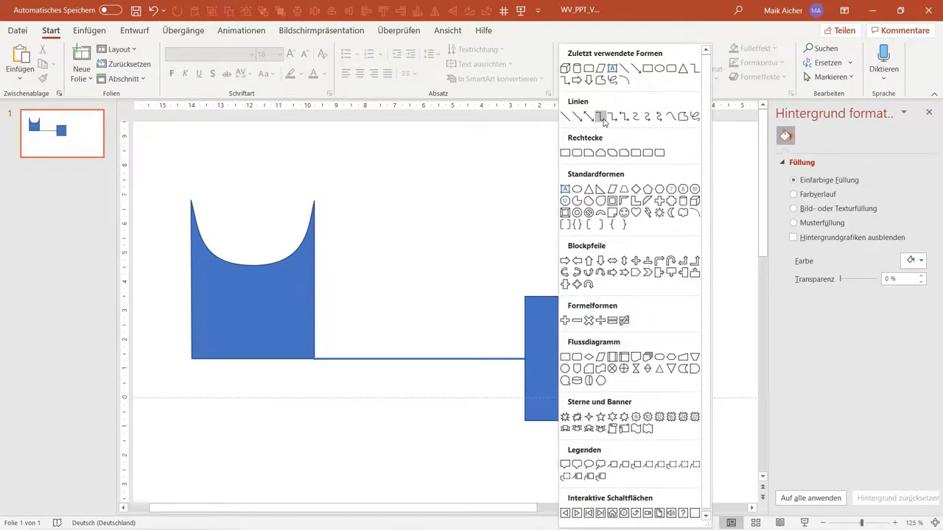
Step: Draw a small elbow connector inside the U shape and delete the long straight connector
click(603, 119)
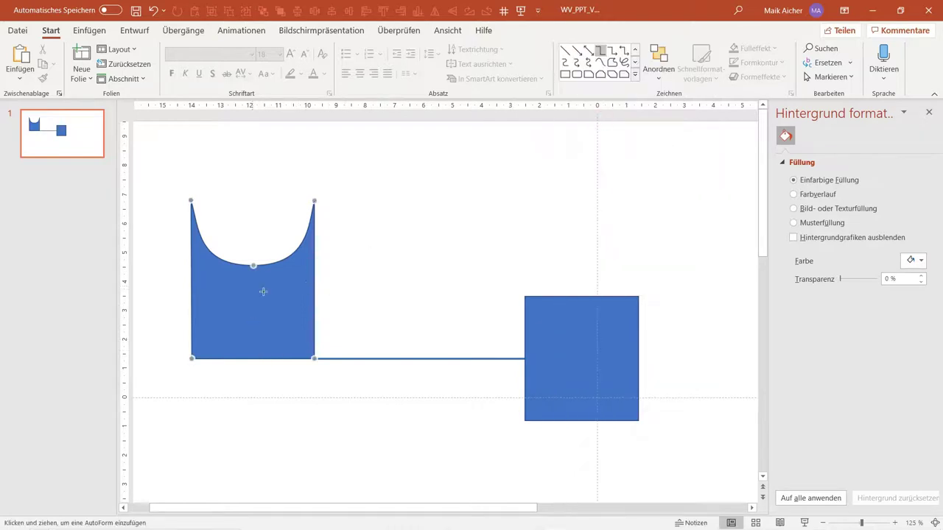
drag(254, 268, 315, 201)
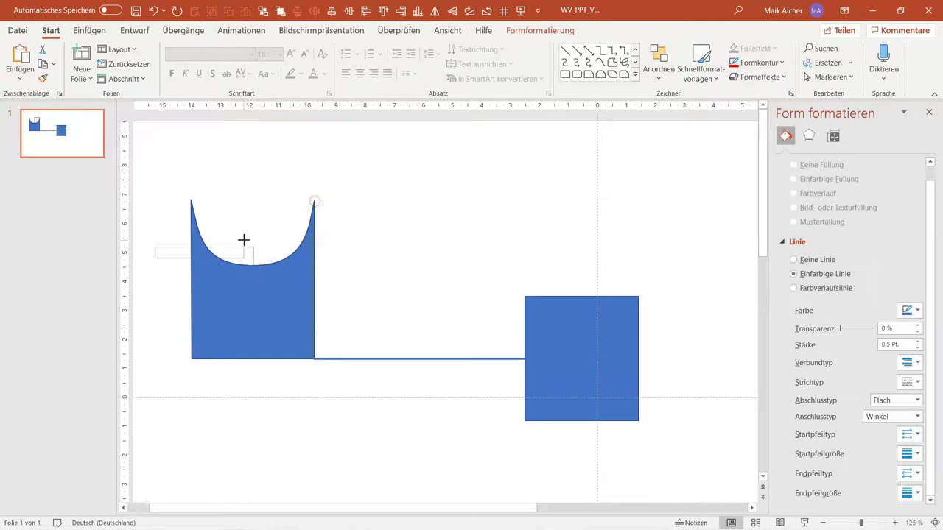
click(538, 319)
click(460, 359)
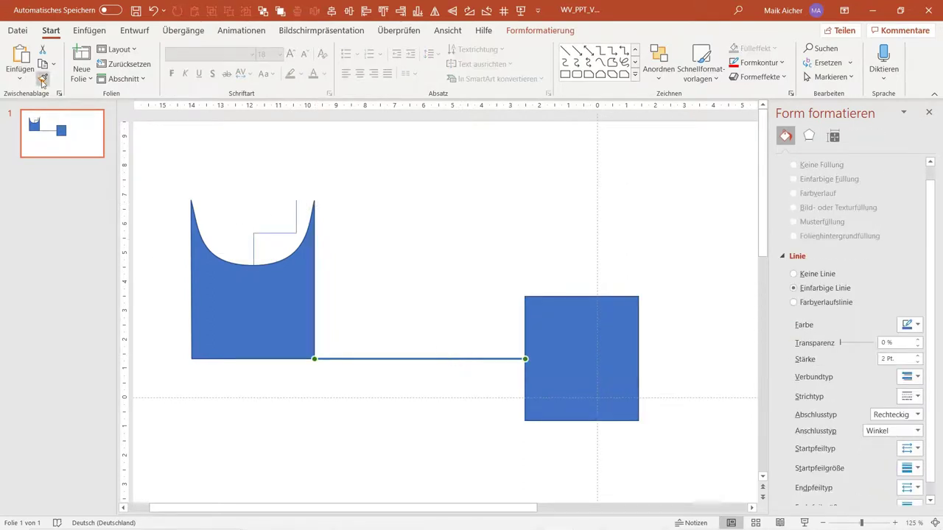
click(274, 234)
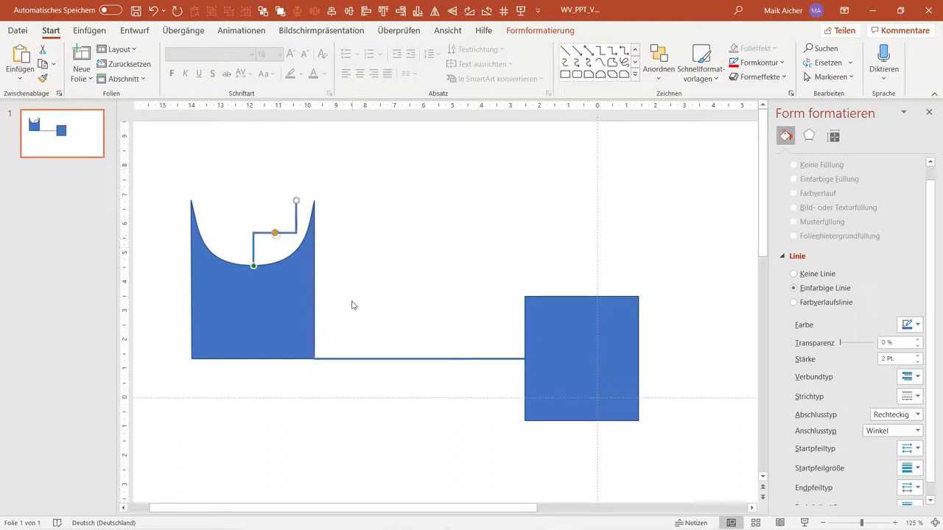
click(355, 359)
key(Delete)
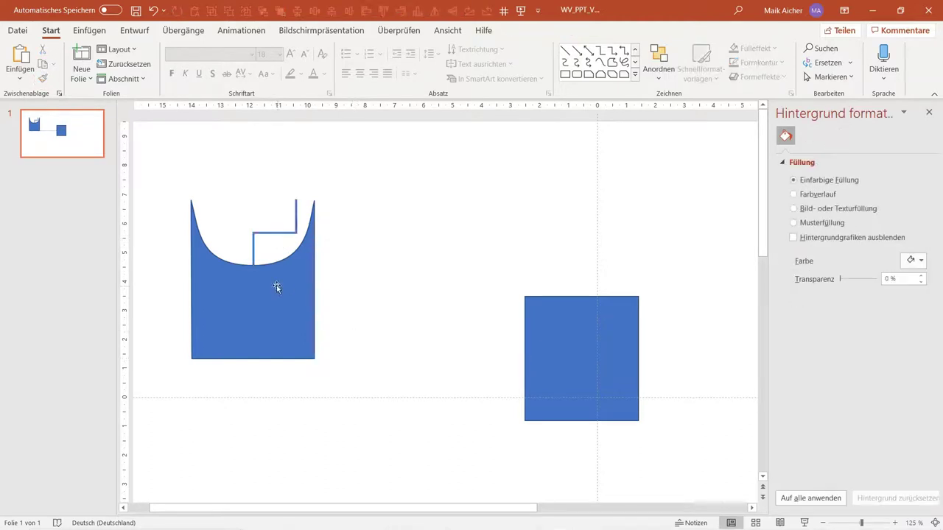
Step: Attach the elbow connector from the U-curve's lowest point to the square's left side, raising its top run
click(285, 244)
drag(296, 200, 524, 359)
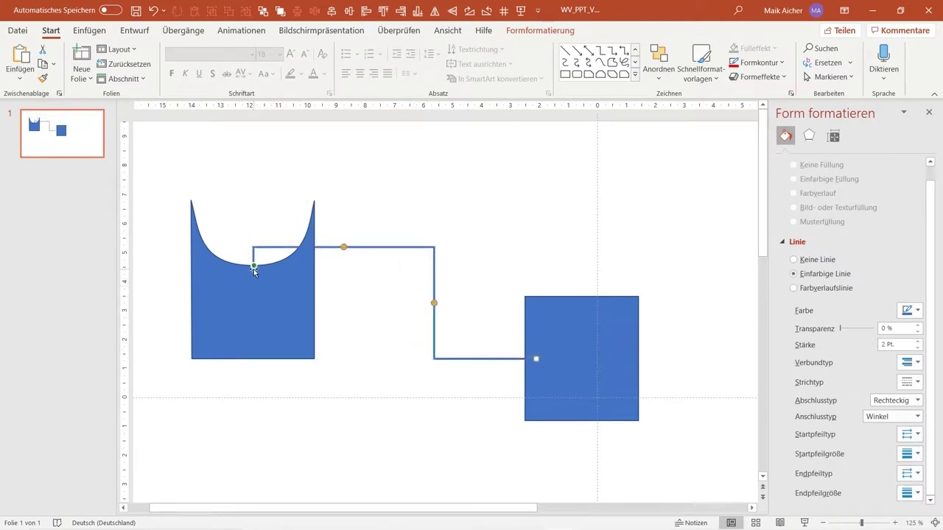
drag(254, 266, 314, 357)
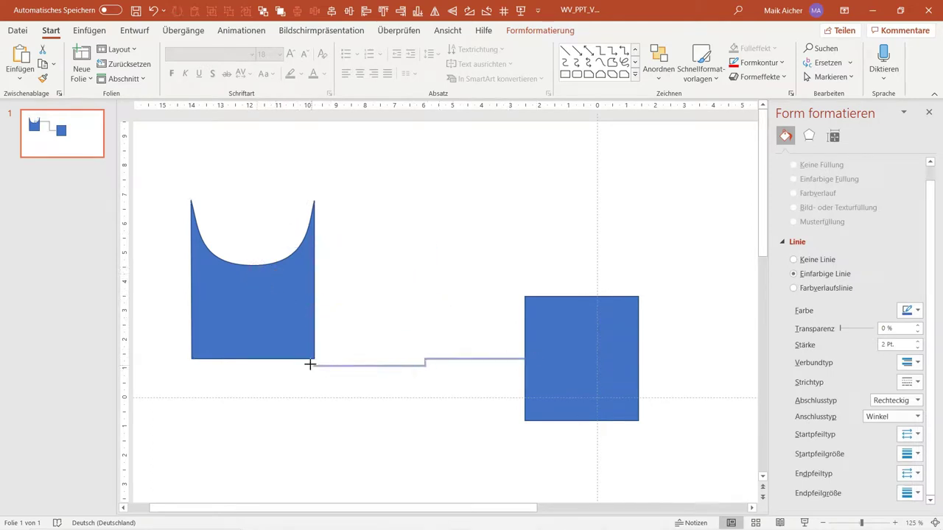
drag(313, 357, 254, 265)
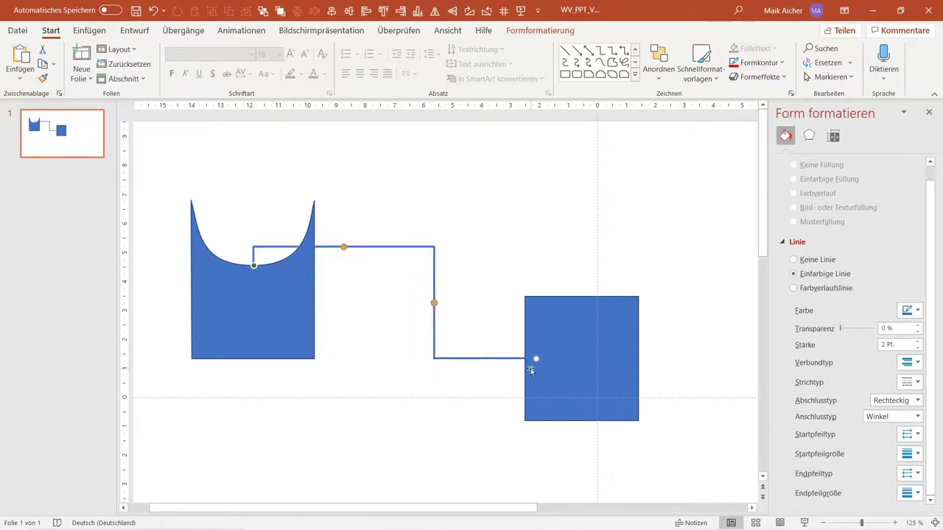
drag(535, 360, 526, 358)
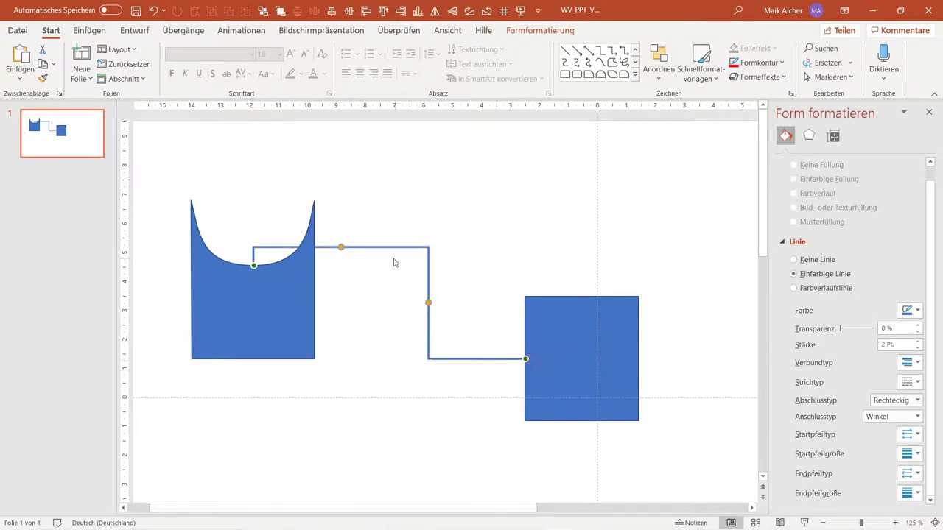
drag(341, 248, 343, 181)
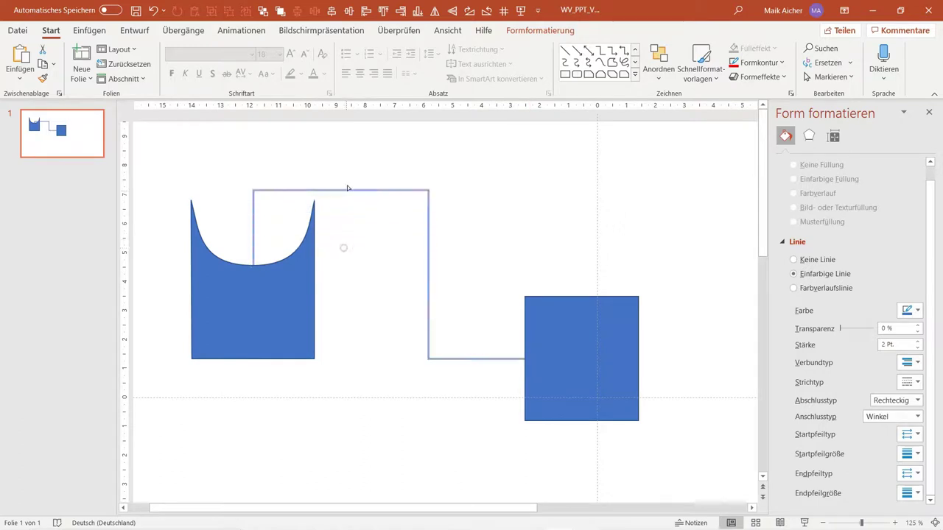
click(490, 202)
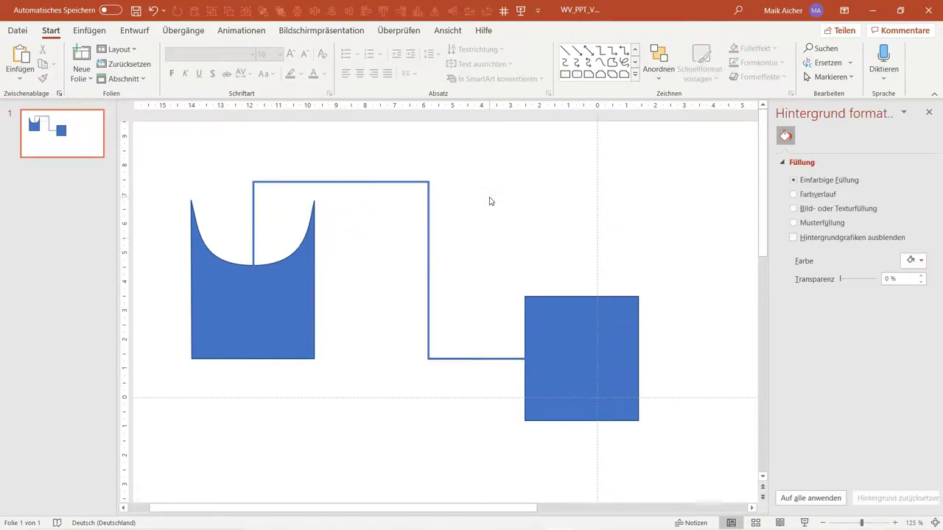
Step: Nudge the blue square up-left and readjust the connector's top run and vertical segment
click(558, 322)
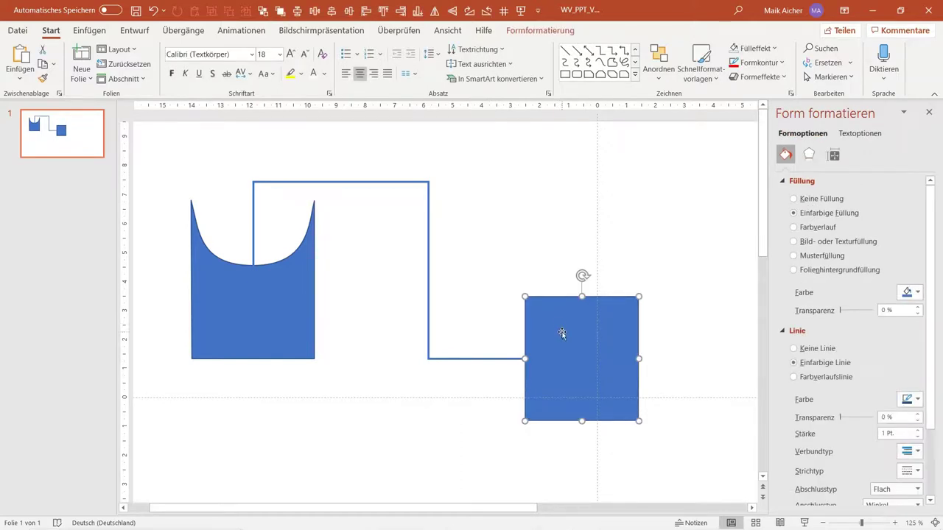
drag(561, 333, 584, 338)
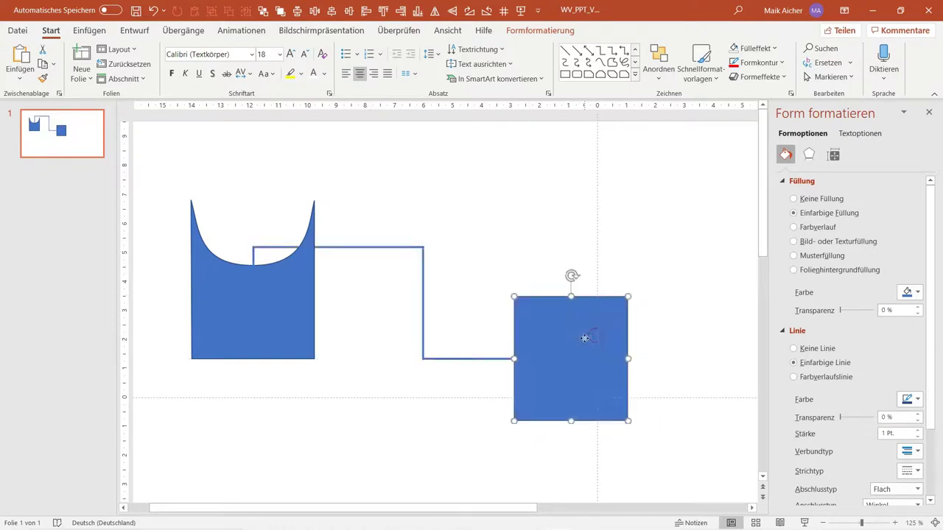
click(361, 248)
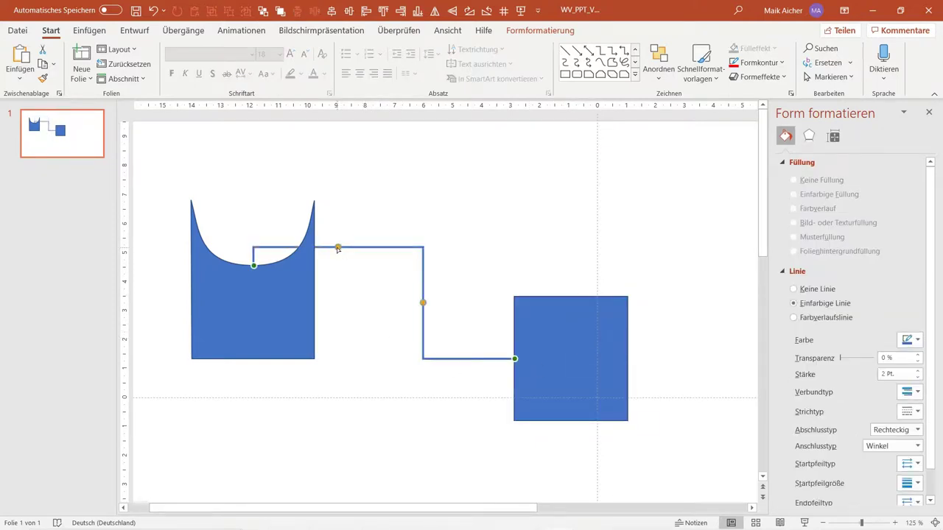
drag(337, 248, 351, 177)
drag(421, 268, 402, 272)
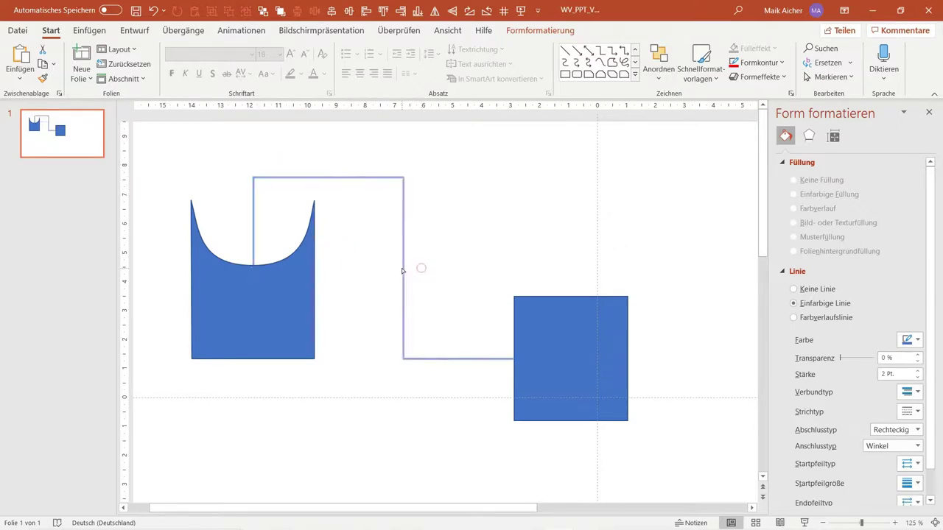
click(473, 245)
drag(560, 342, 553, 337)
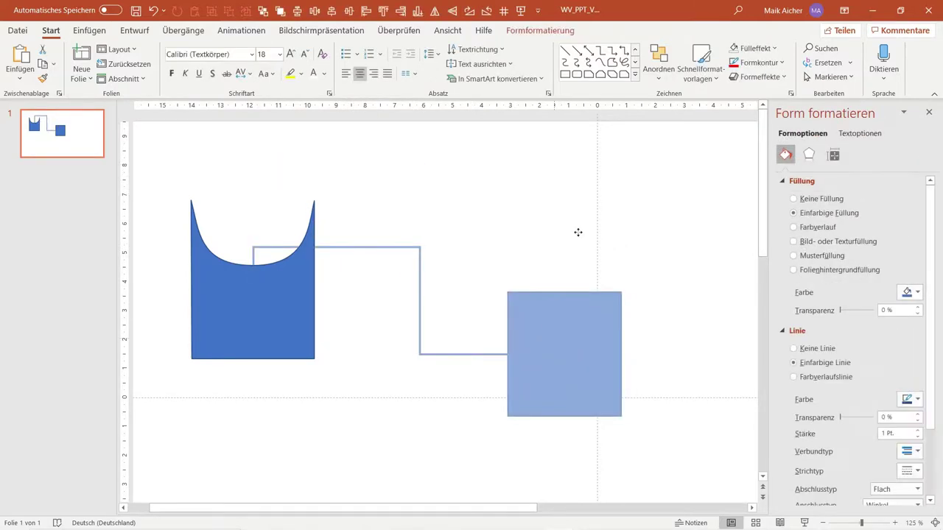
click(514, 259)
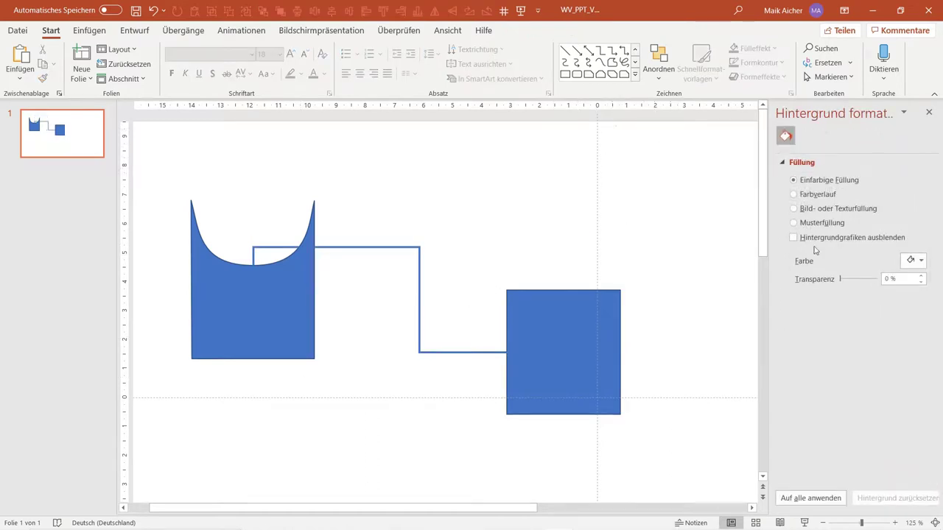
click(392, 244)
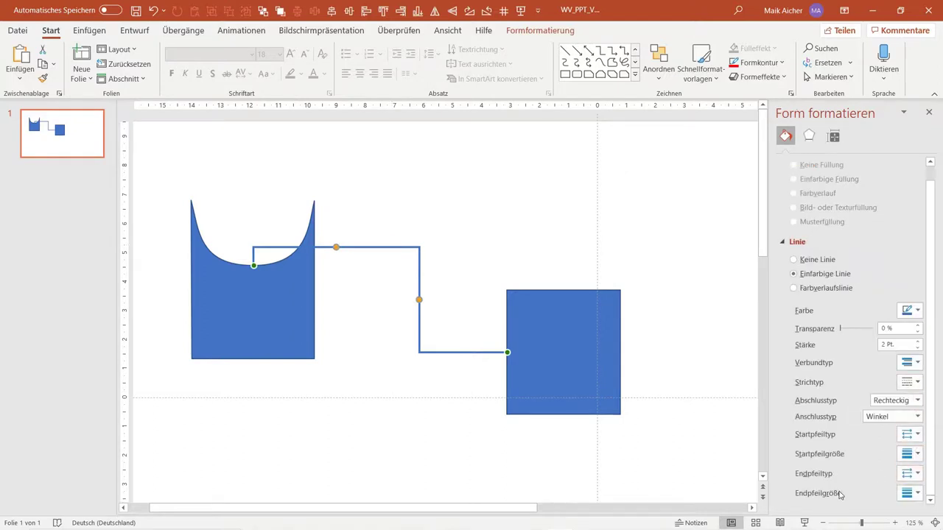
Step: Add arrowheads to both ends of the elbow connector
click(917, 473)
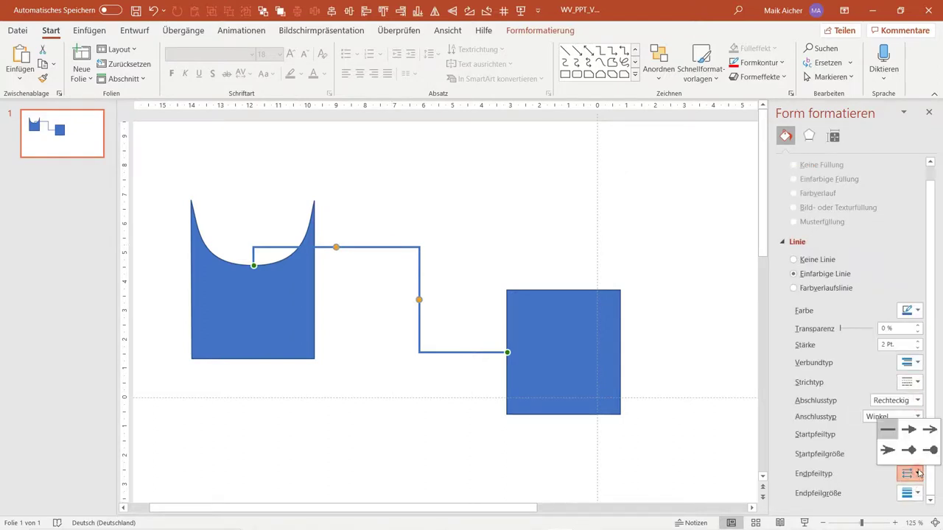
click(930, 430)
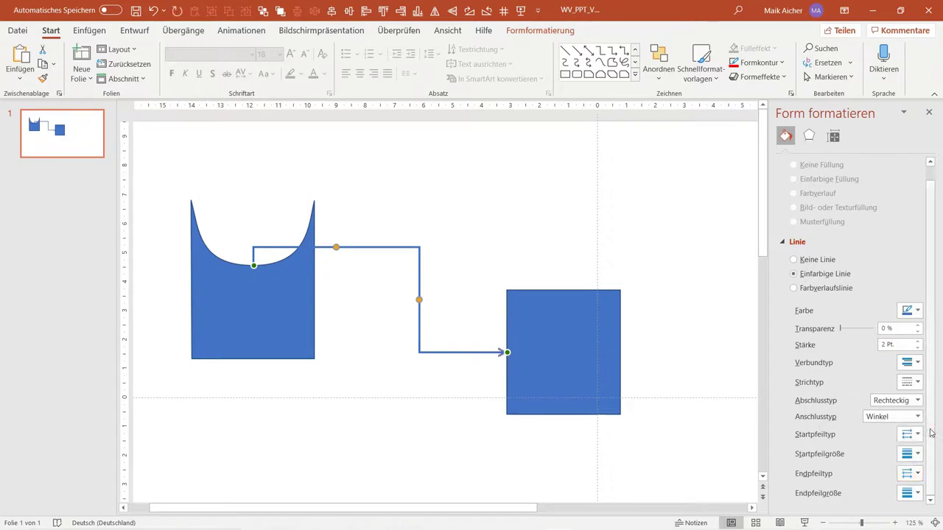
click(918, 435)
click(918, 437)
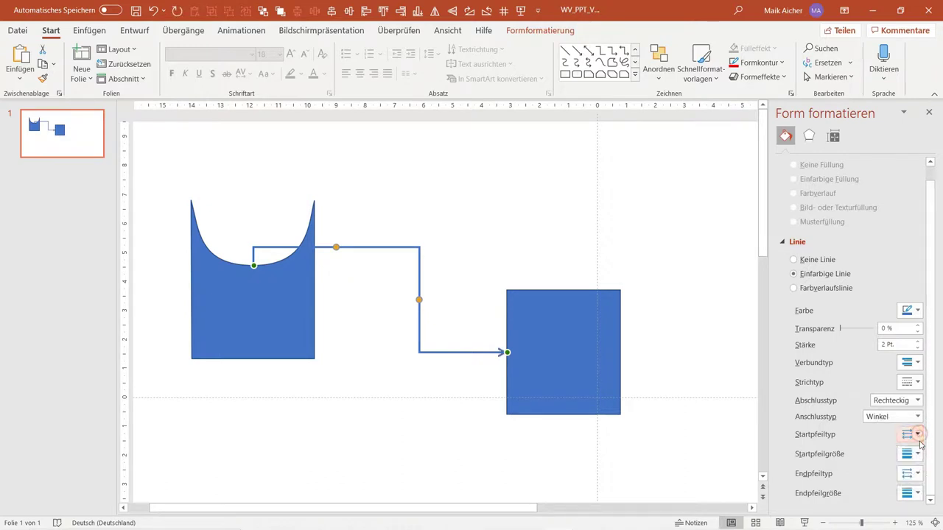
click(918, 435)
click(910, 437)
click(911, 474)
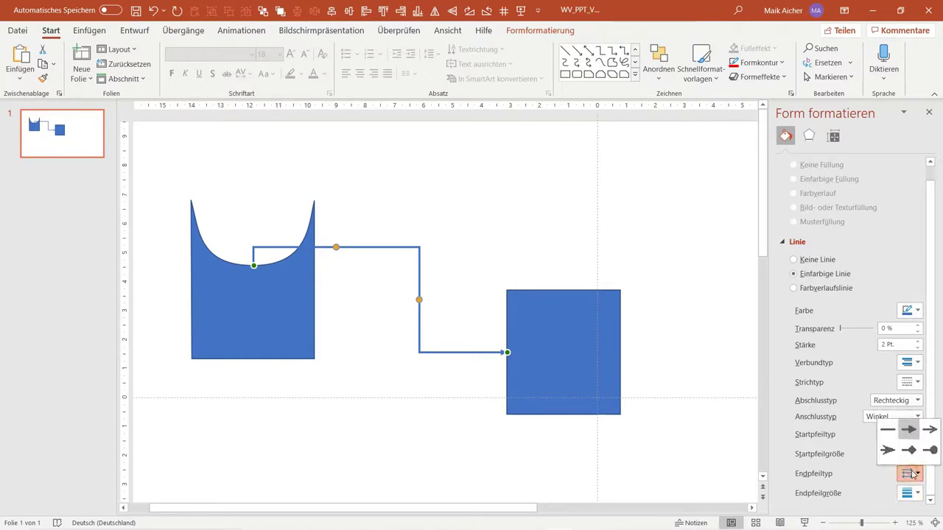
click(872, 447)
click(910, 435)
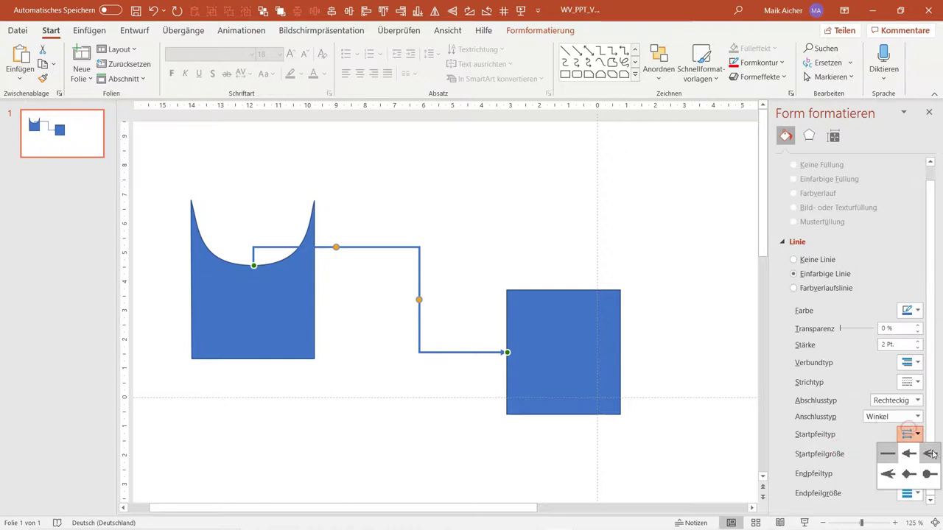
click(930, 451)
click(660, 389)
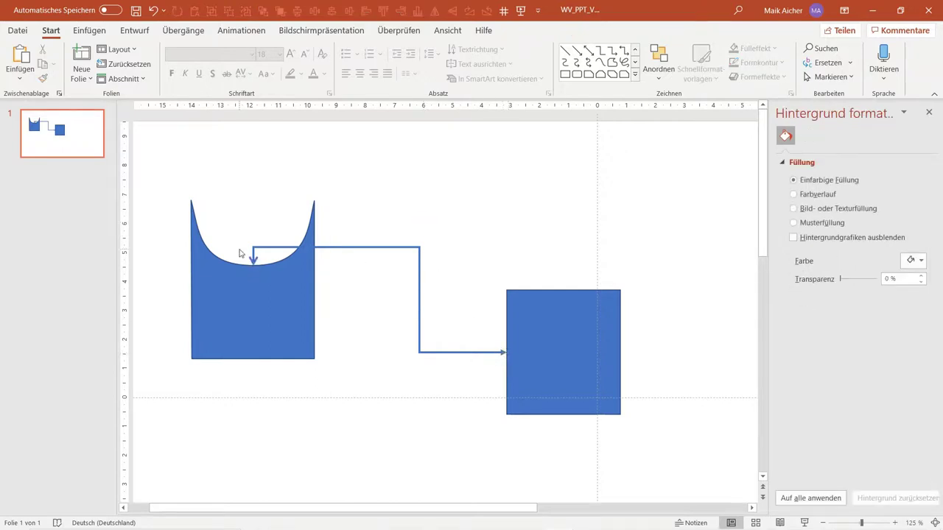
Step: Enlarge both arrowheads and preview the slide full screen
click(483, 351)
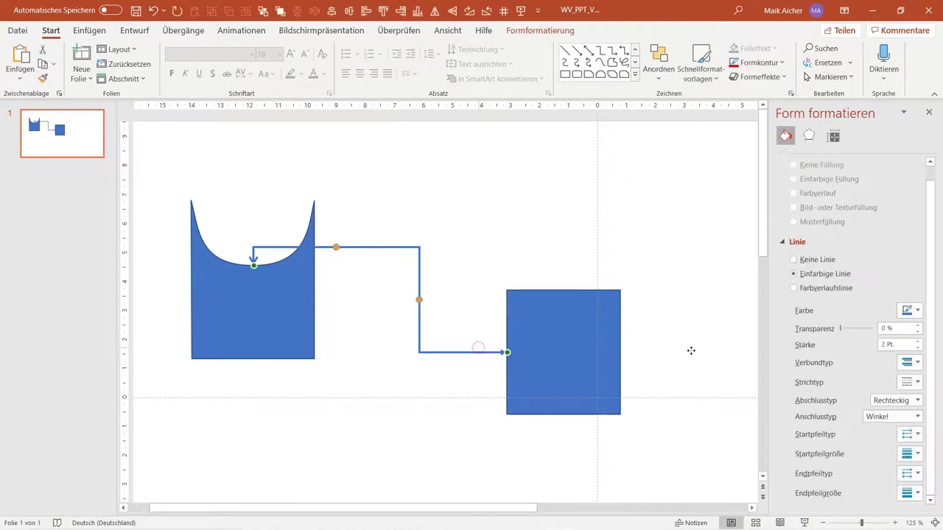
click(918, 455)
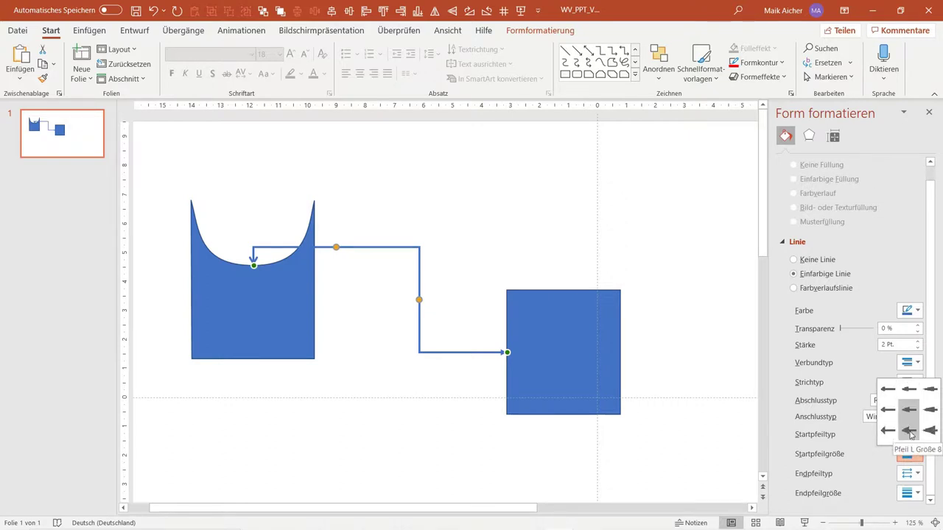
click(932, 432)
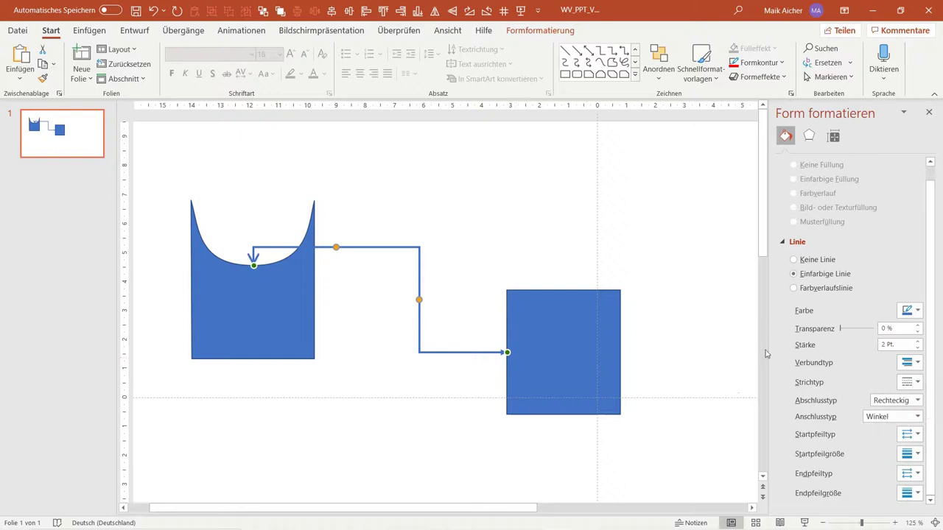
click(898, 493)
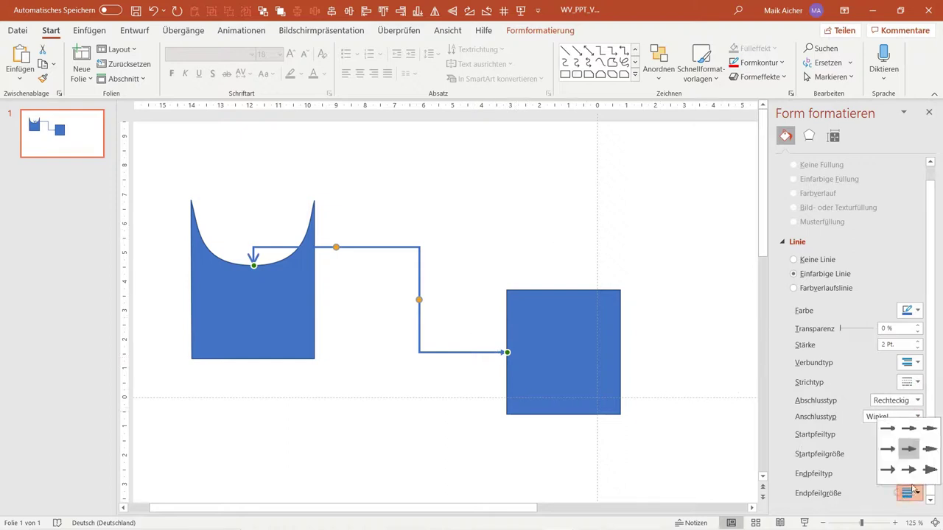
click(911, 449)
click(640, 442)
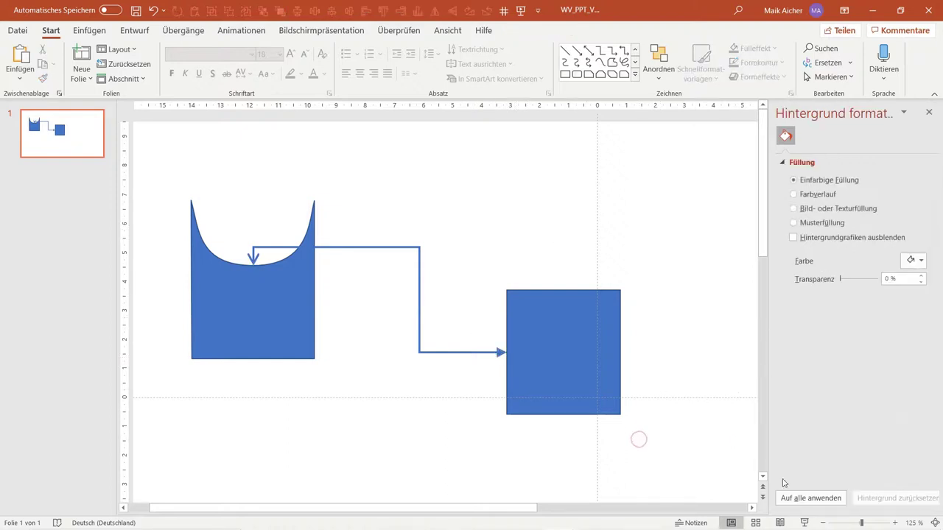
click(805, 521)
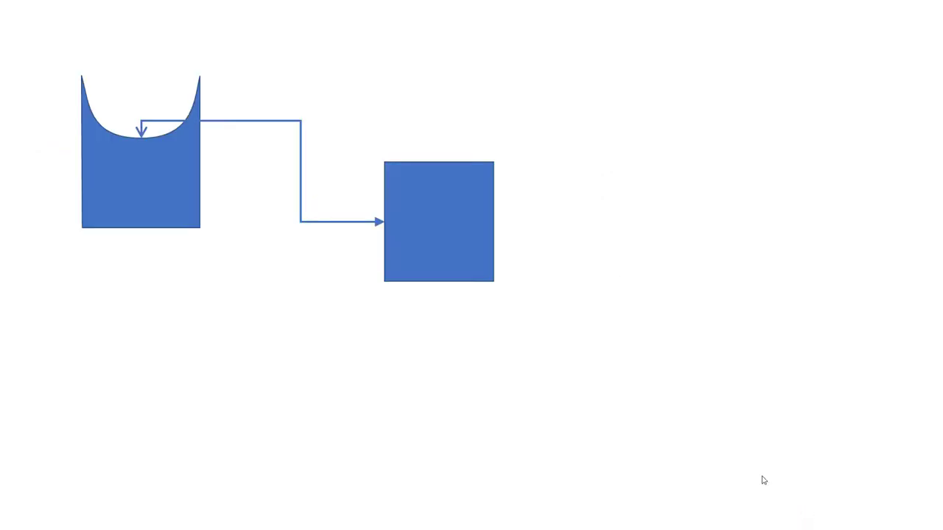
key(Escape)
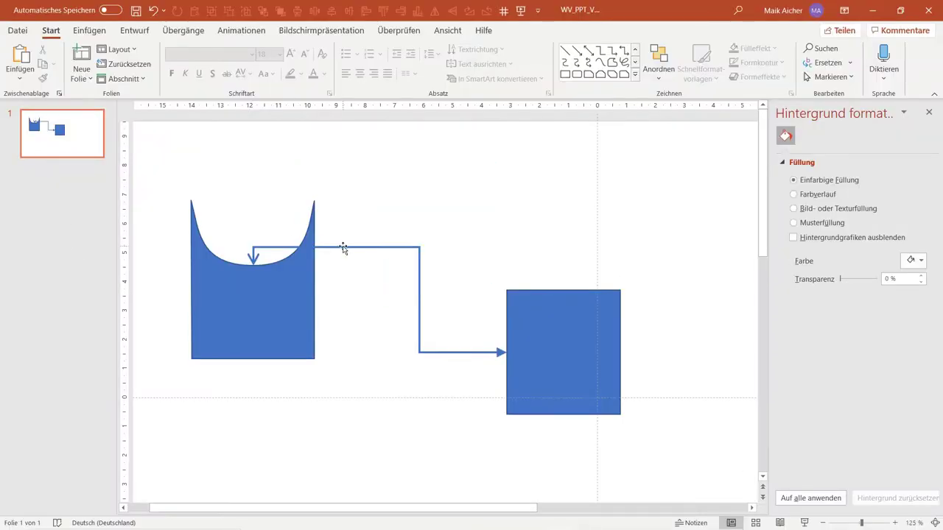
Step: Thicken the connector to 4.25 pt and raise its top run above the U shape
click(342, 248)
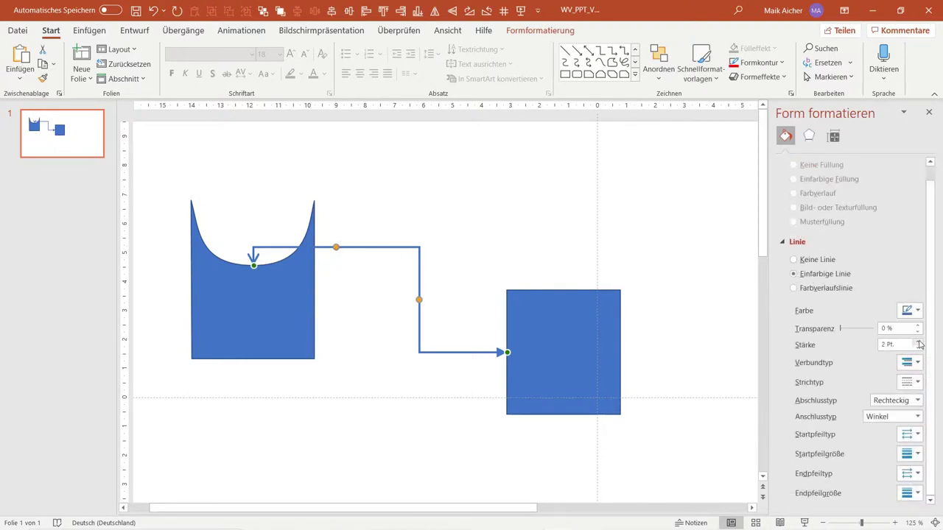
click(918, 342)
click(918, 342)
click(918, 342)
click(918, 342)
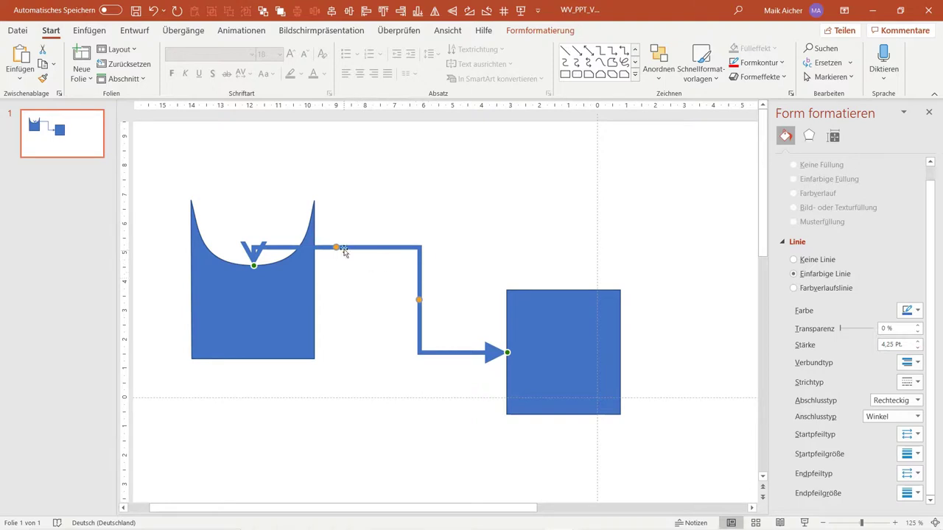
drag(336, 248, 336, 180)
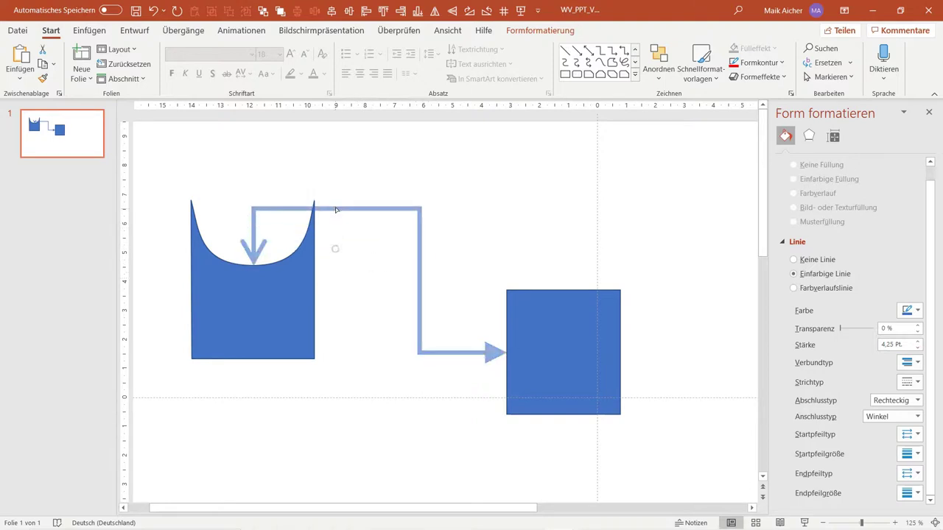
click(468, 171)
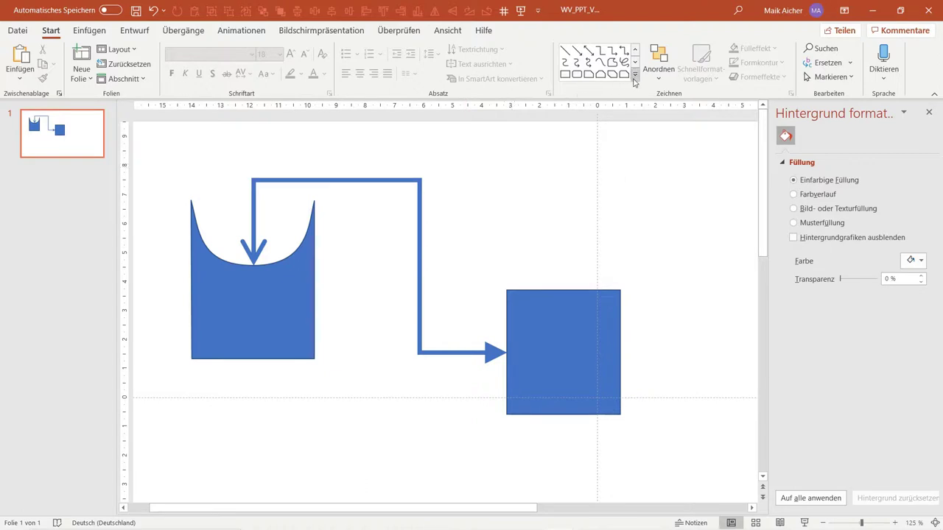
Step: Draw a donut above the square, move it beside the connector's bend, and widen its hole
click(635, 75)
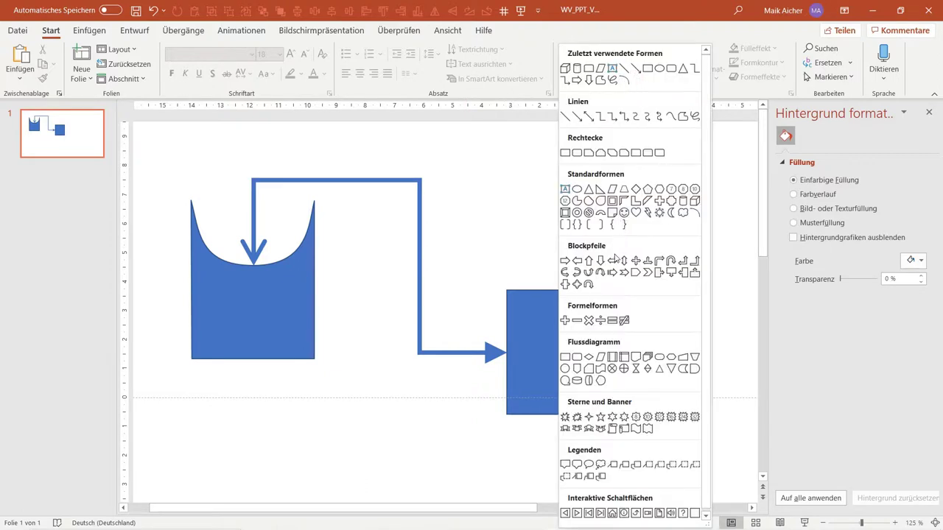
scroll(623, 270, down, 1)
scroll(651, 344, up, 1)
scroll(652, 344, down, 1)
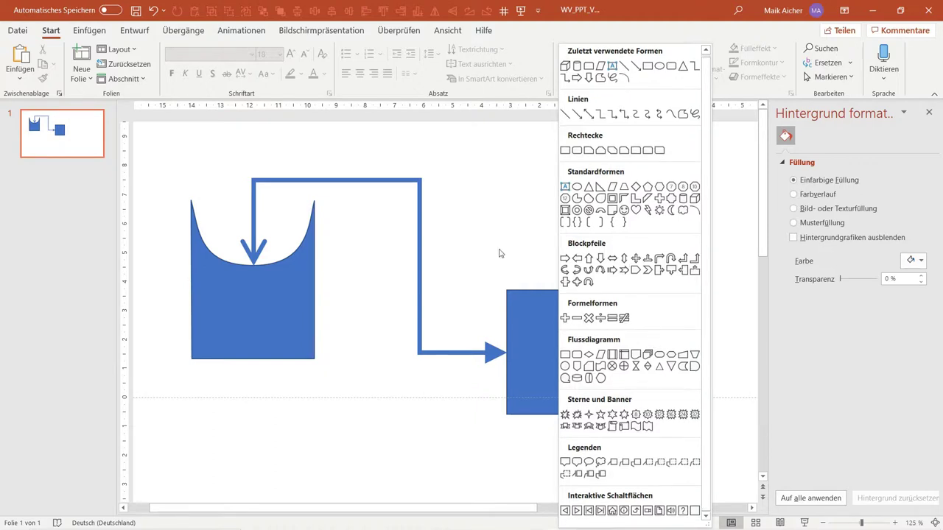
click(480, 226)
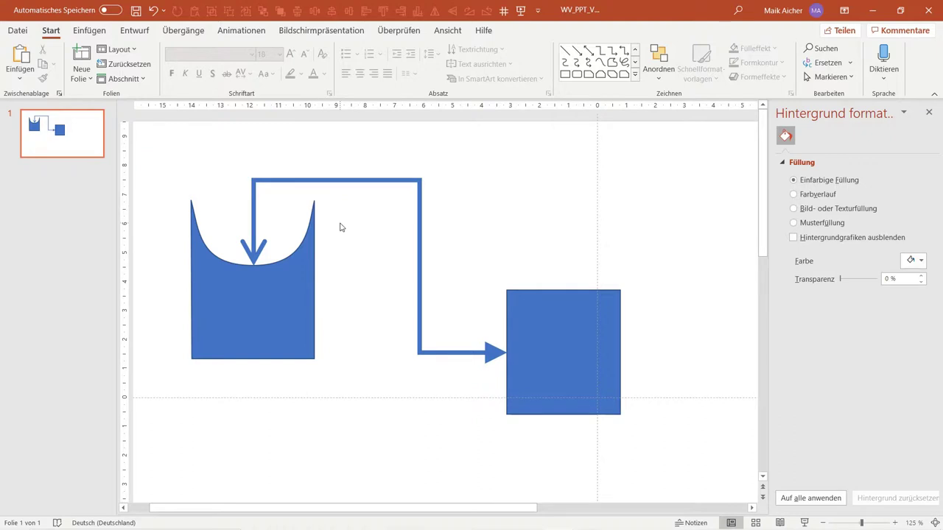
click(635, 74)
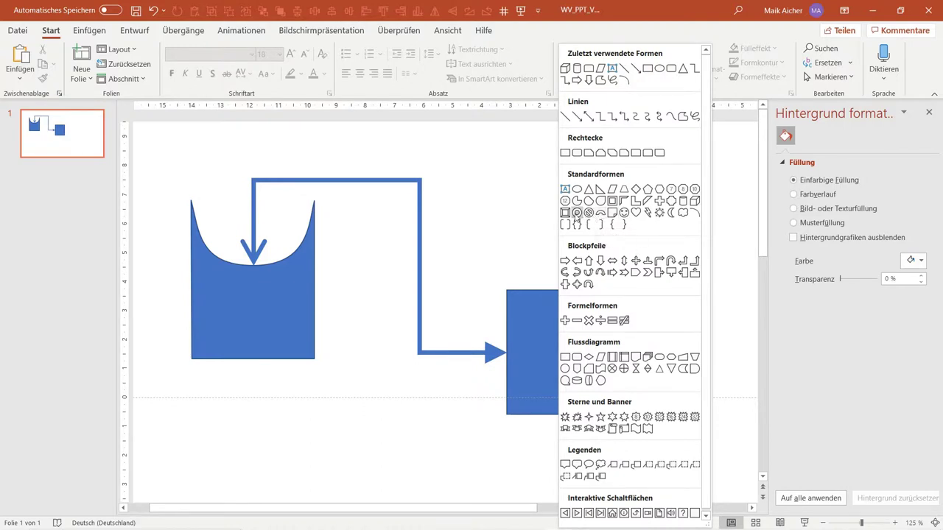
click(577, 213)
drag(497, 209, 586, 295)
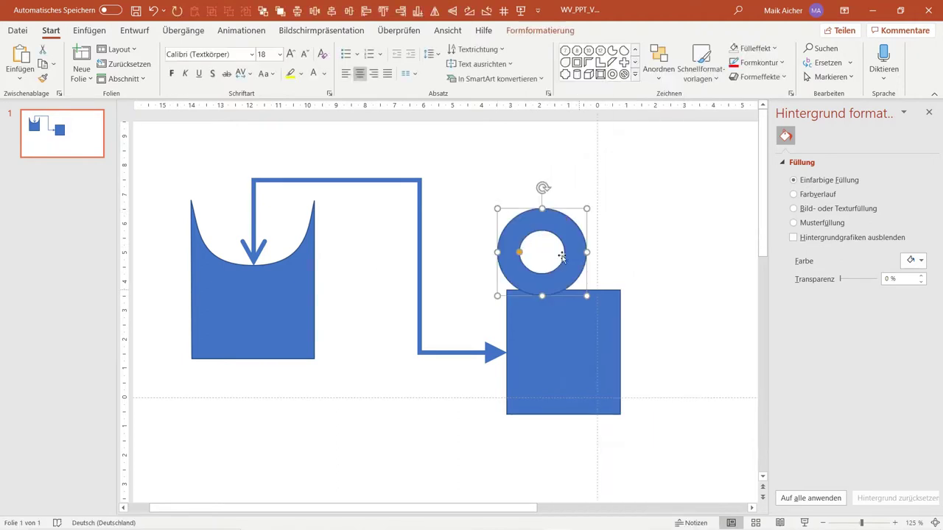
drag(559, 227, 537, 191)
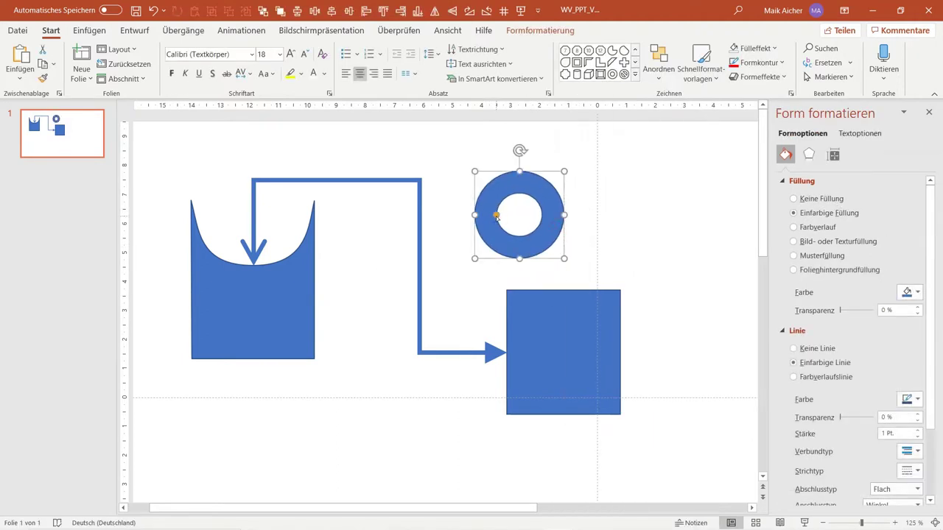
drag(497, 216, 470, 183)
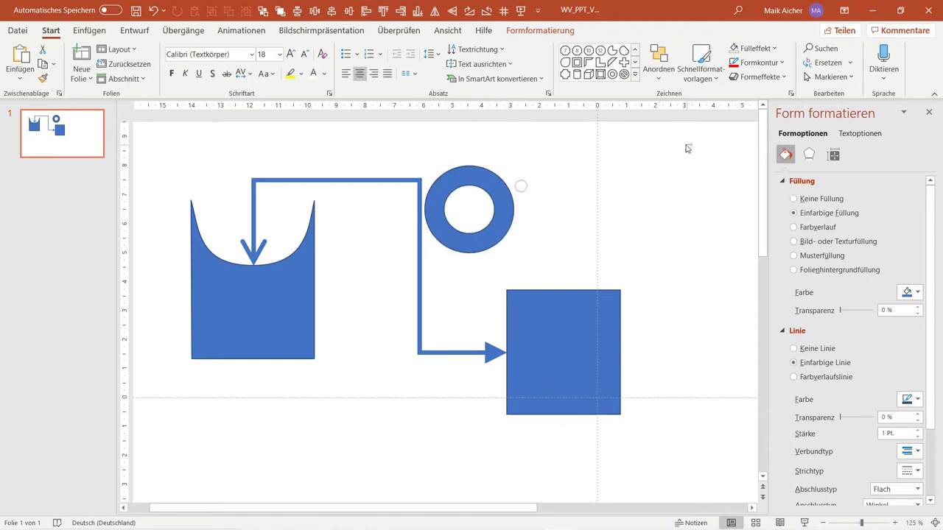
click(686, 147)
click(635, 74)
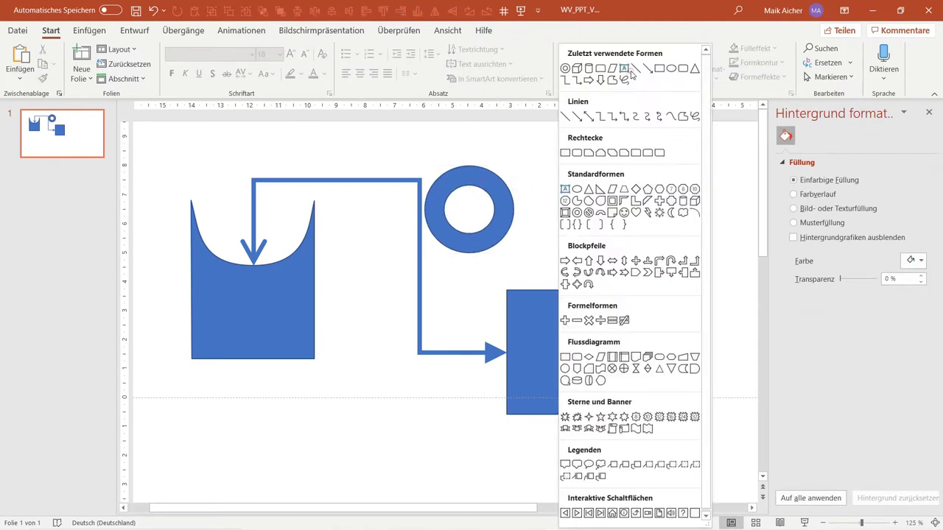
Step: Draw a block arc at the upper right, shorten its span, thicken it and rotate it
click(600, 213)
mouse_move(589, 242)
mouse_down()
mouse_move(677, 176)
mouse_move(669, 150)
mouse_up()
mouse_move(591, 197)
mouse_down()
mouse_move(598, 158)
mouse_move(610, 248)
mouse_up()
drag(649, 197, 637, 162)
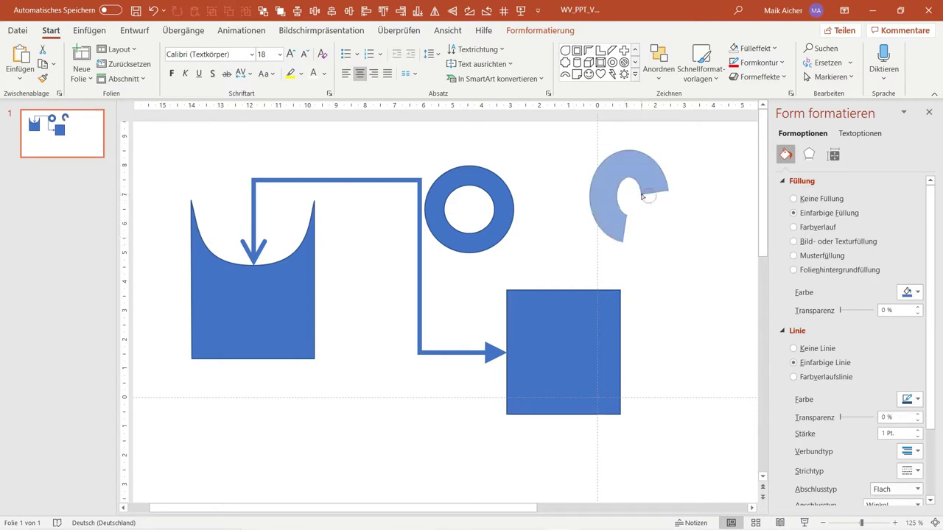
drag(628, 130, 577, 147)
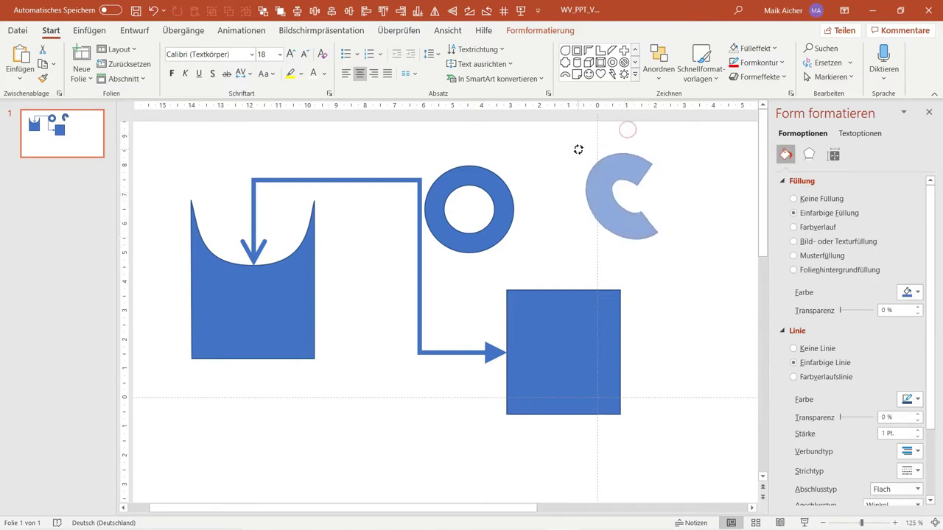
click(687, 164)
click(641, 219)
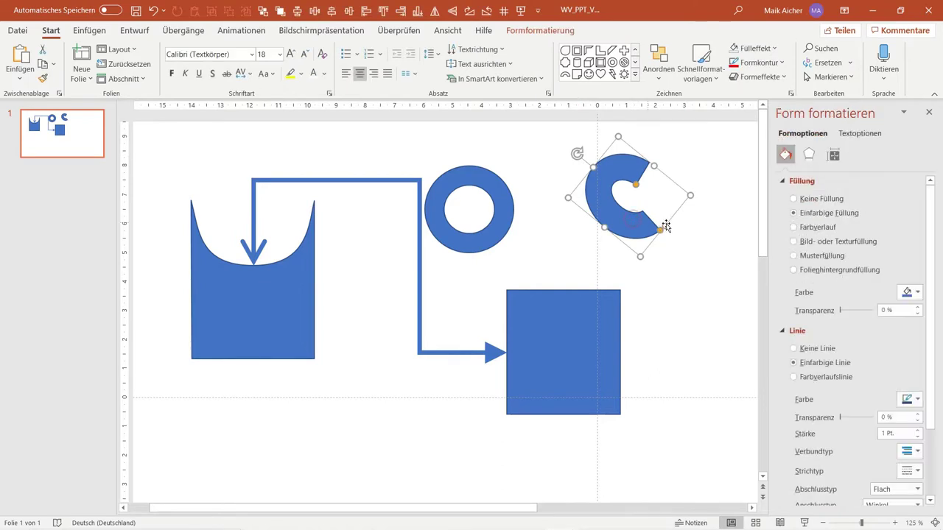
drag(577, 153, 658, 142)
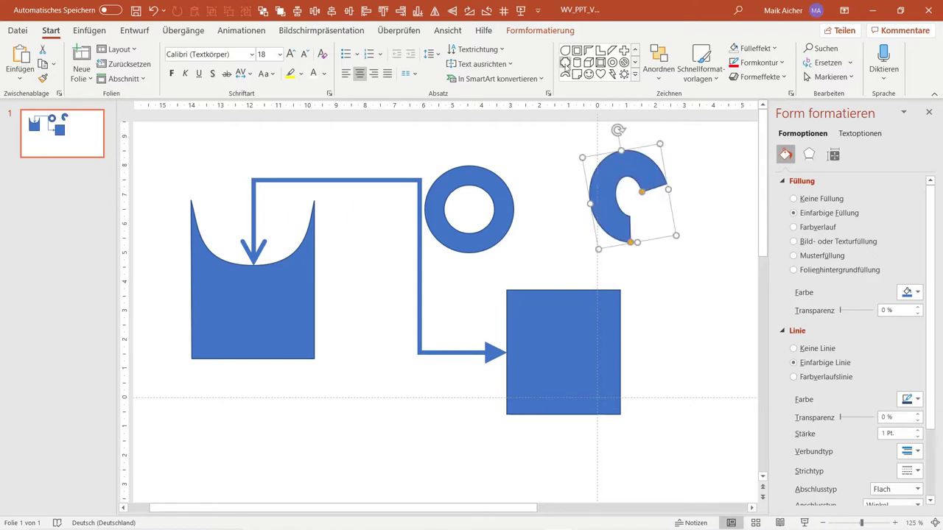
Step: Set the block arc's width to 3,18 cm in the Shape Format size fields
click(541, 30)
click(826, 55)
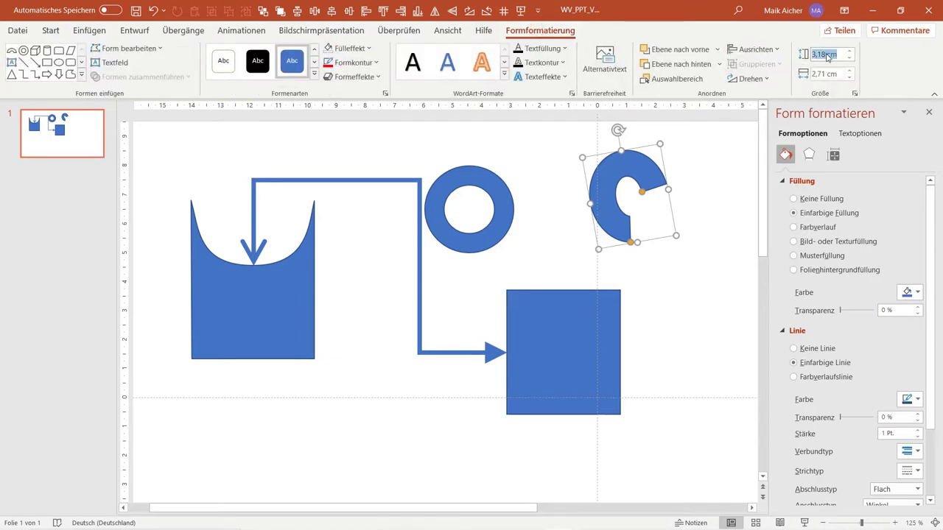
click(830, 73)
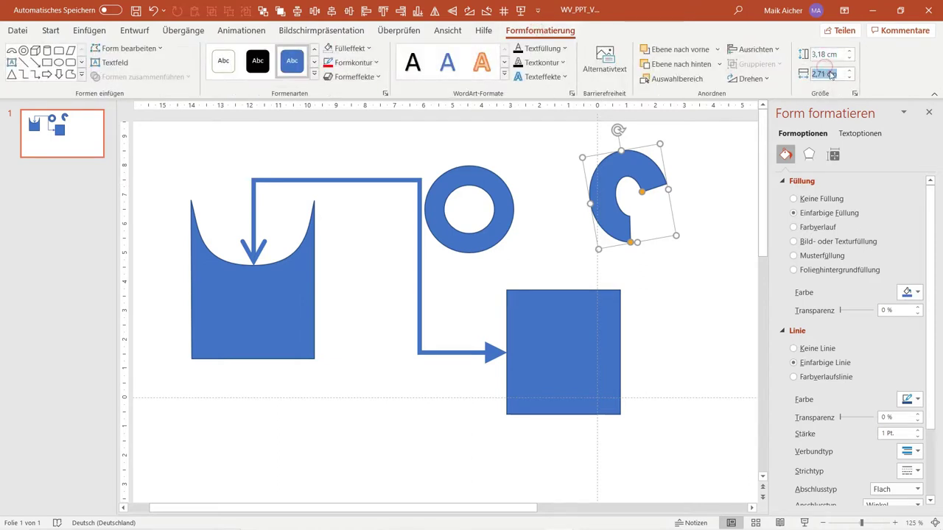
text(3,18)
key(Return)
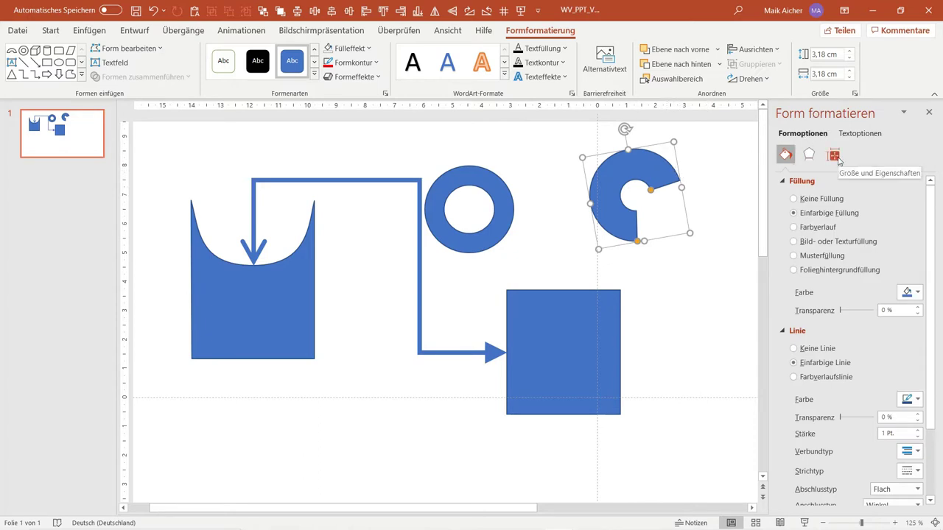
Step: Set the block arc's rotation to 360° in Size and Properties
click(834, 156)
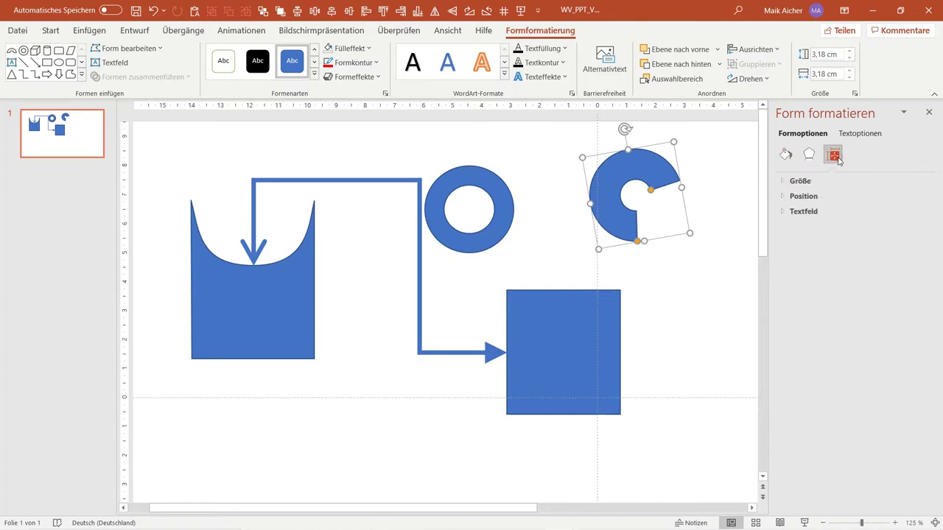
click(805, 183)
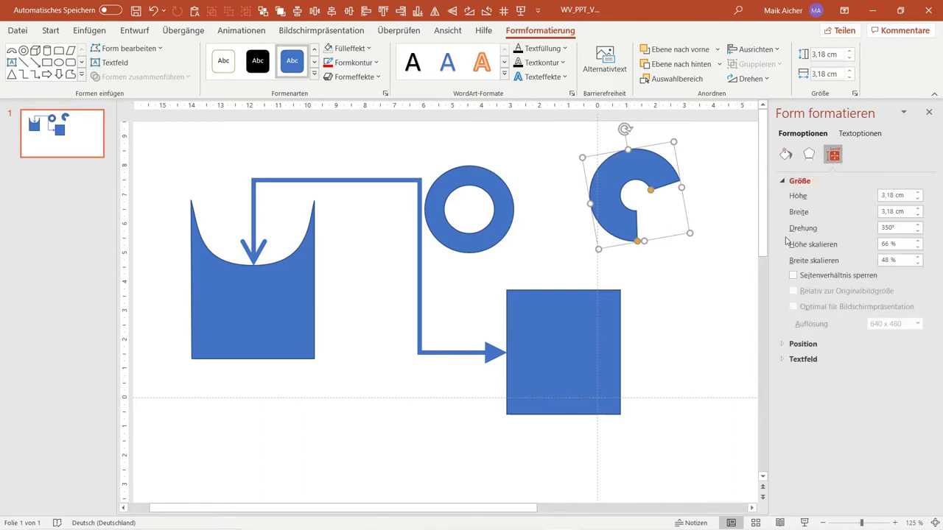
click(918, 224)
click(917, 223)
click(918, 224)
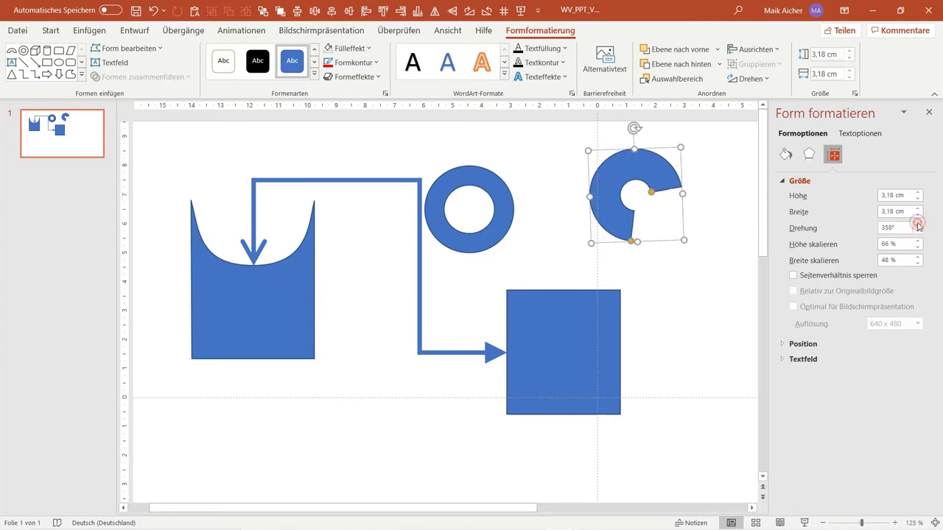
click(918, 224)
click(918, 225)
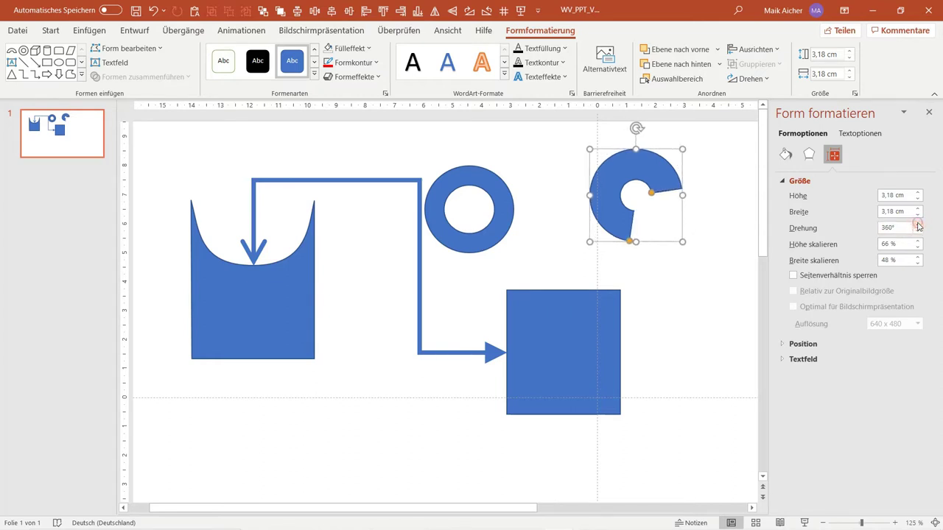
click(731, 211)
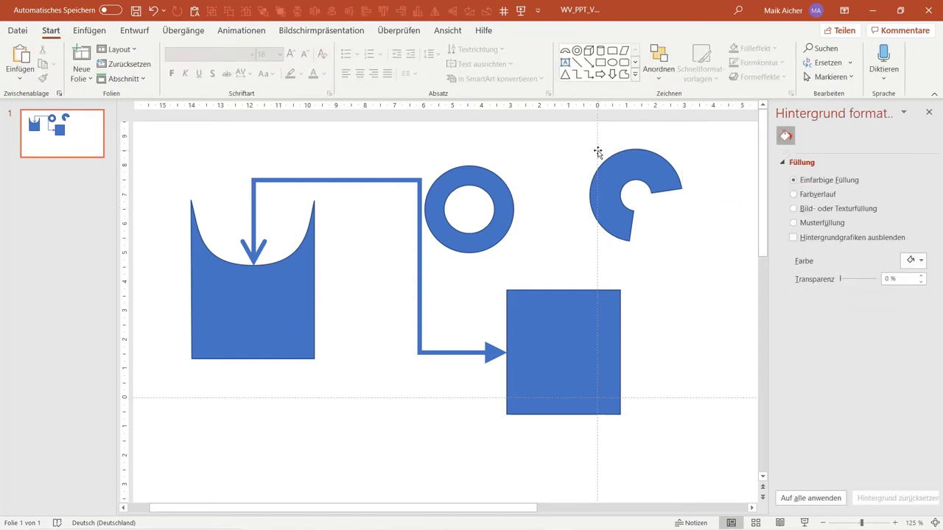
Step: Move the arc onto the centre guide, lock its aspect ratio and enlarge it to about 3,92 cm
click(624, 163)
drag(624, 163, 585, 167)
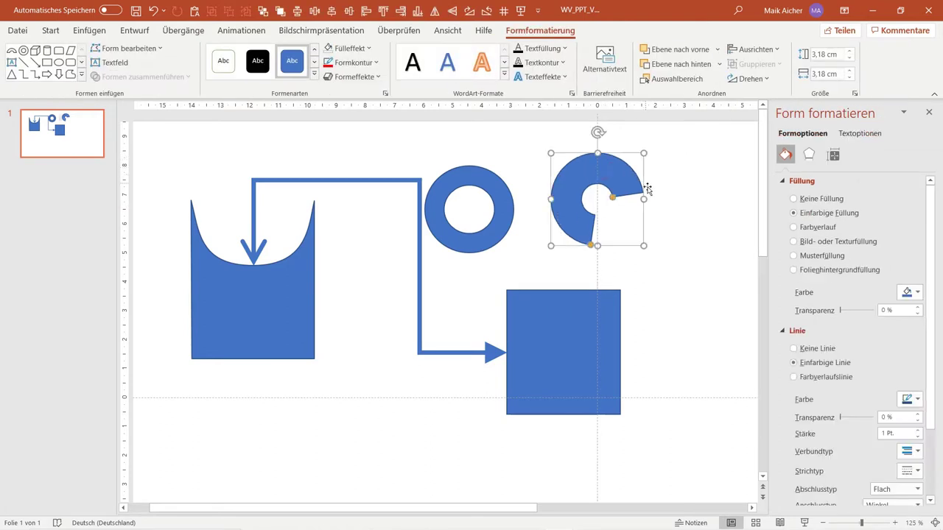
drag(644, 246, 656, 246)
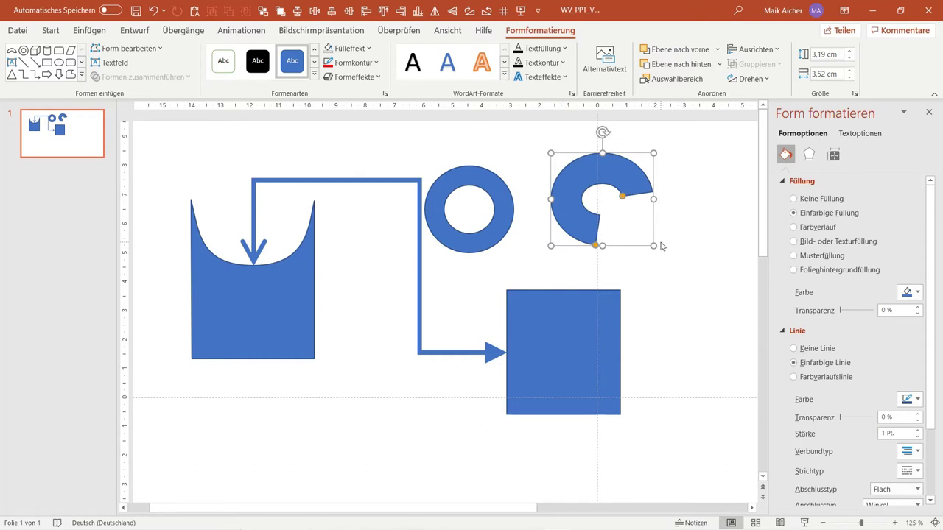
key(ctrl+z)
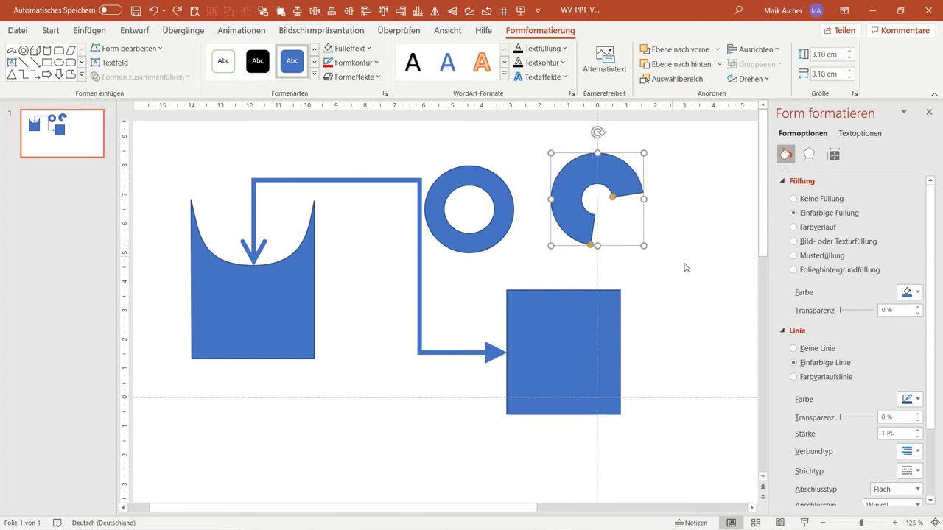
click(834, 154)
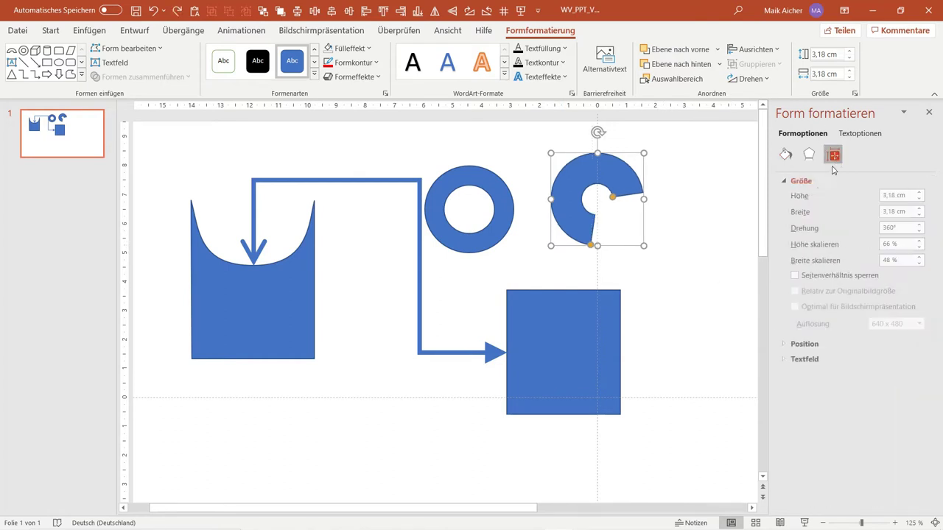
click(795, 275)
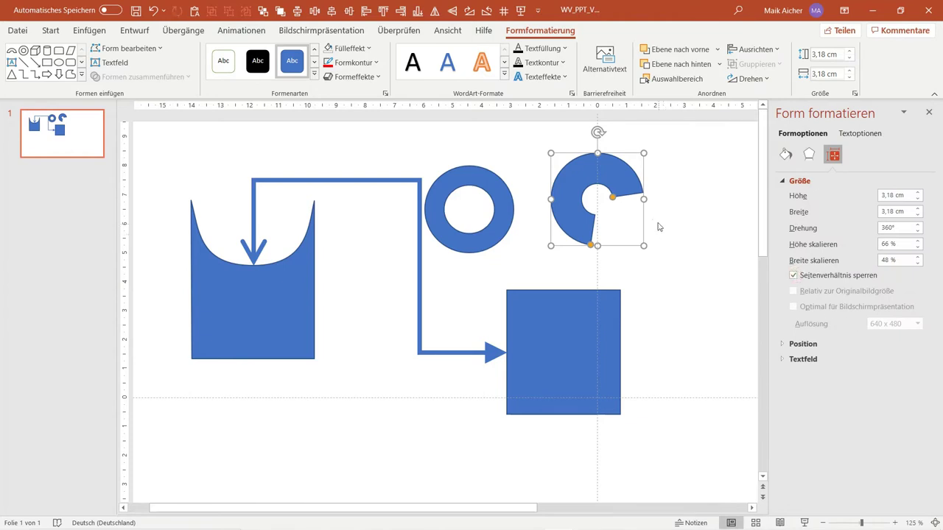
mouse_move(644, 246)
mouse_down()
mouse_move(587, 203)
mouse_move(668, 236)
mouse_up()
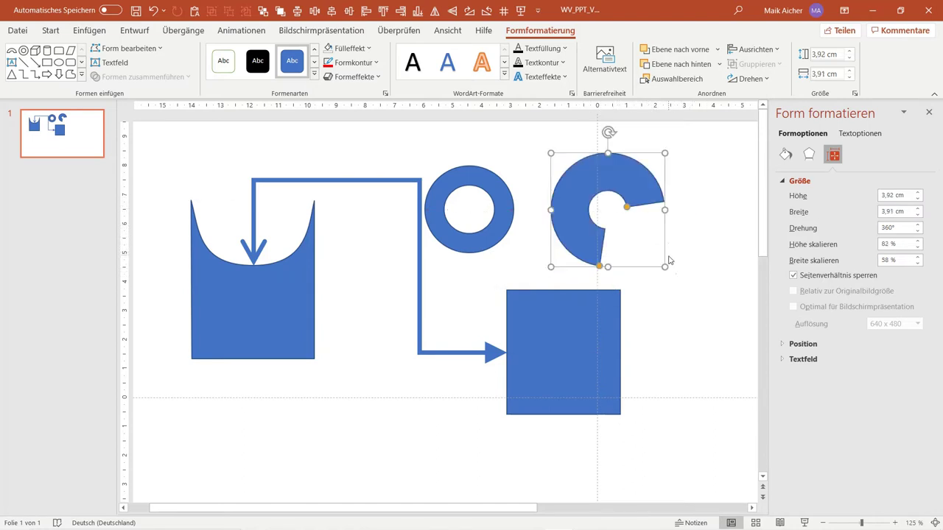
click(674, 280)
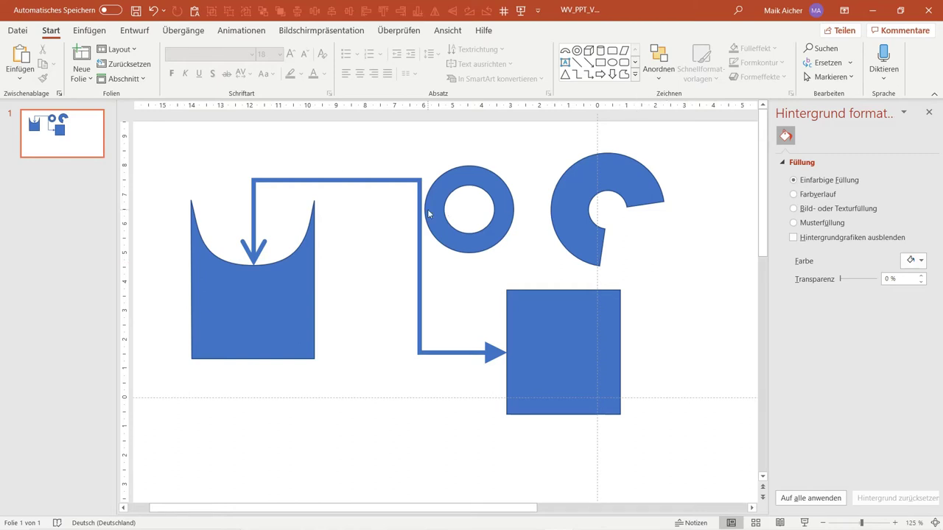
ctrl+scroll(533, 219, down, 2)
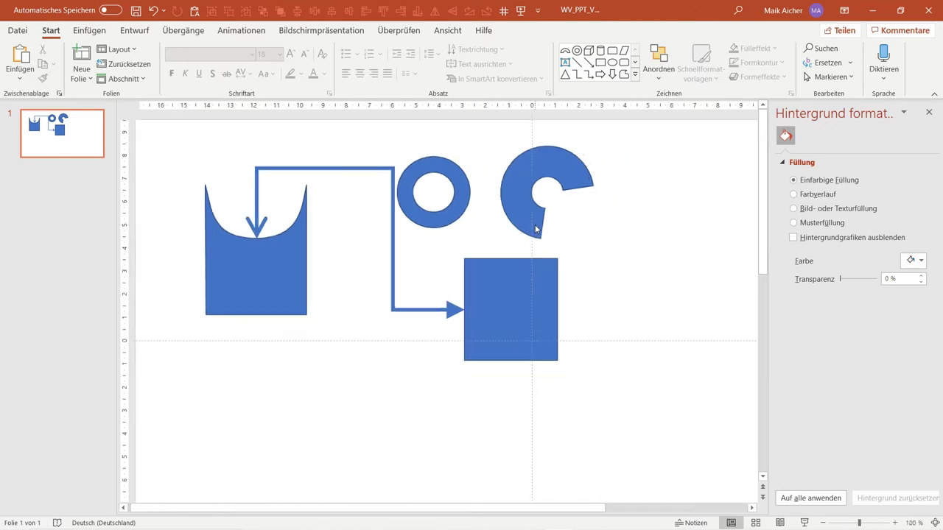
ctrl+scroll(535, 229, down, 2)
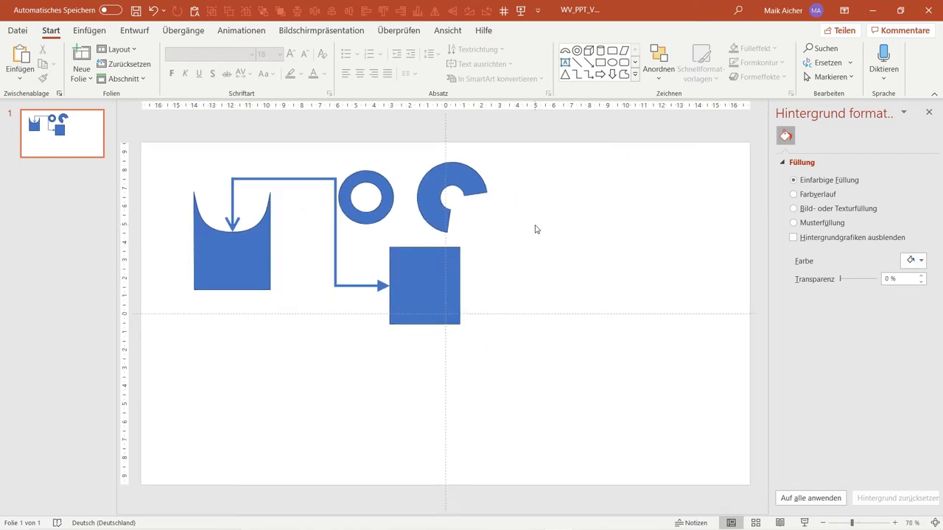